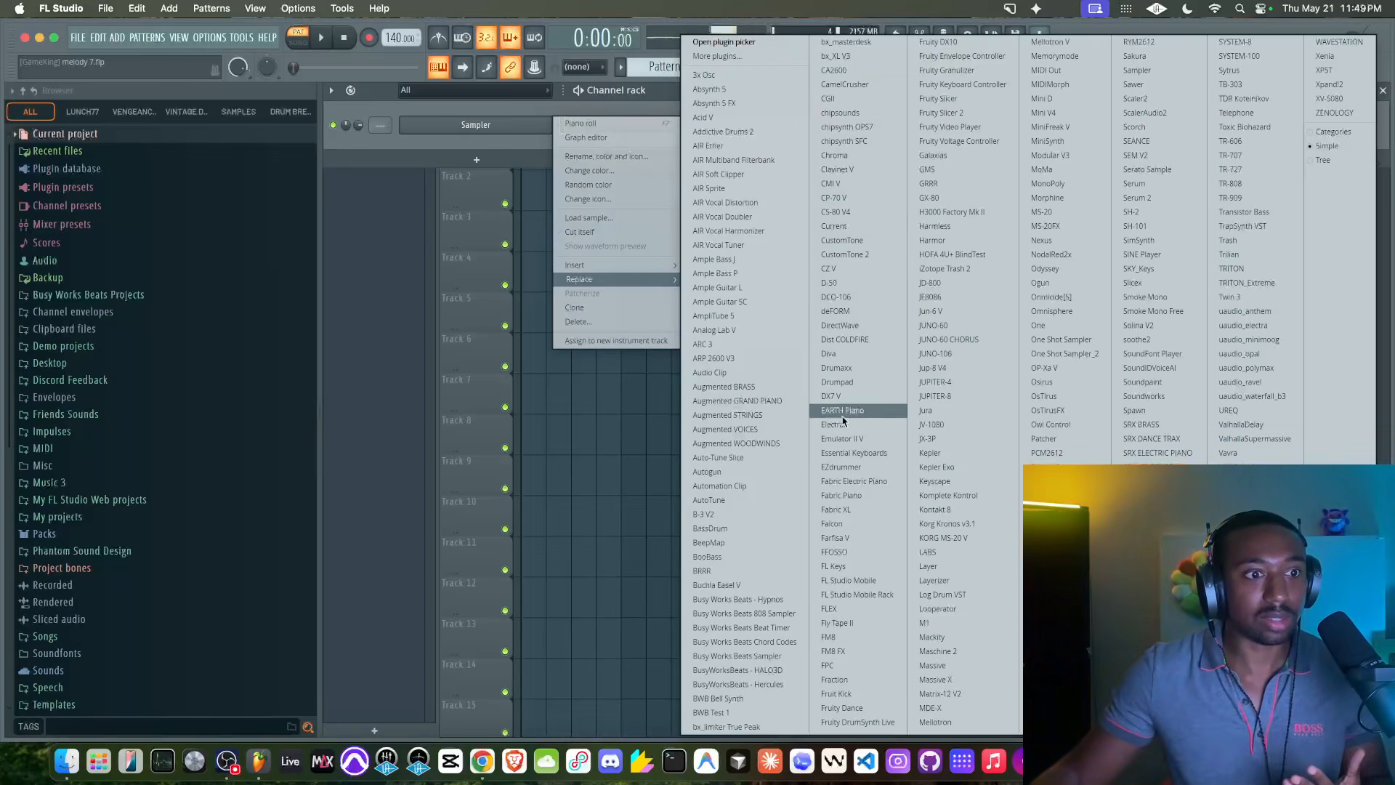
# - Replace the Sampler channel with the FLEX plugin and look through the packs in its store
pyautogui.click(849, 613)
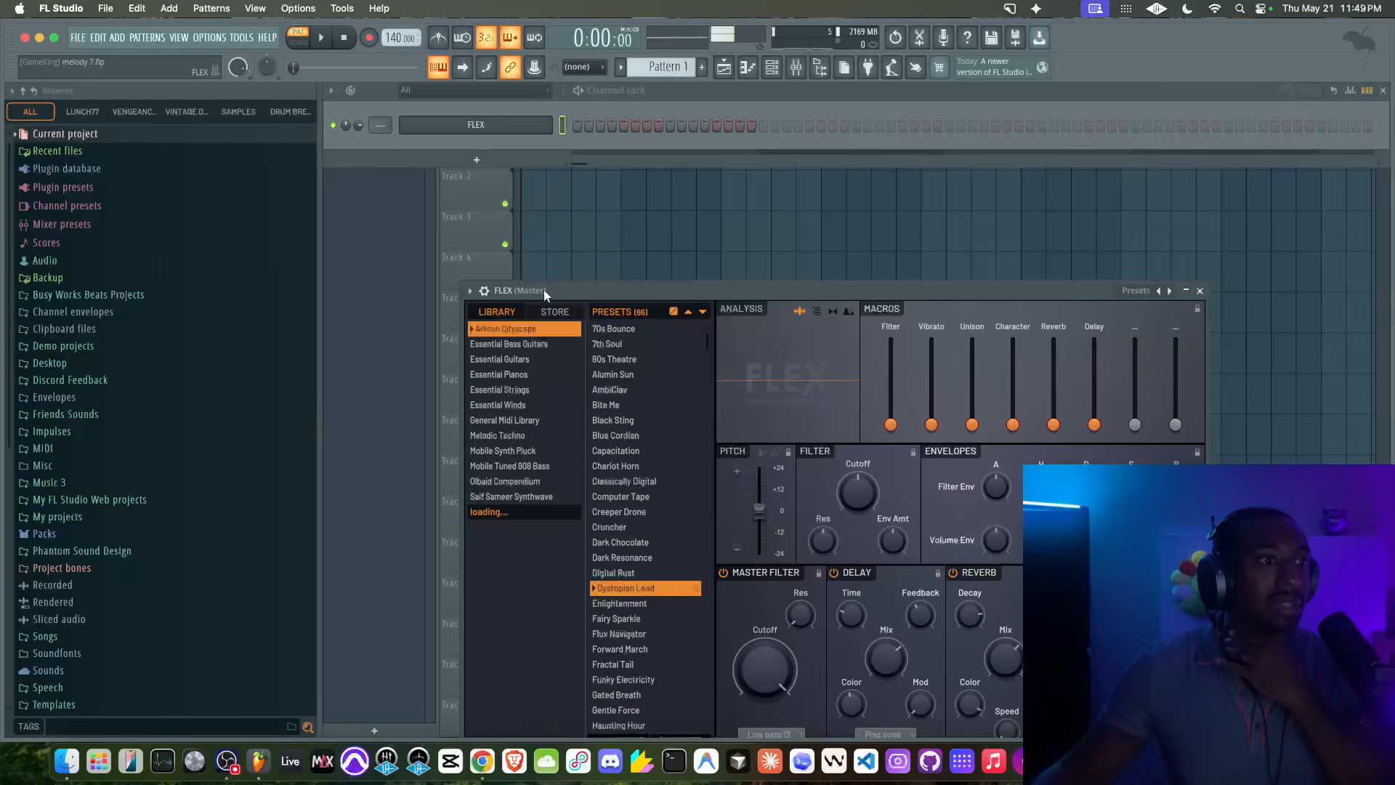
pyautogui.moveTo(544, 289); pyautogui.dragTo(549, 122)
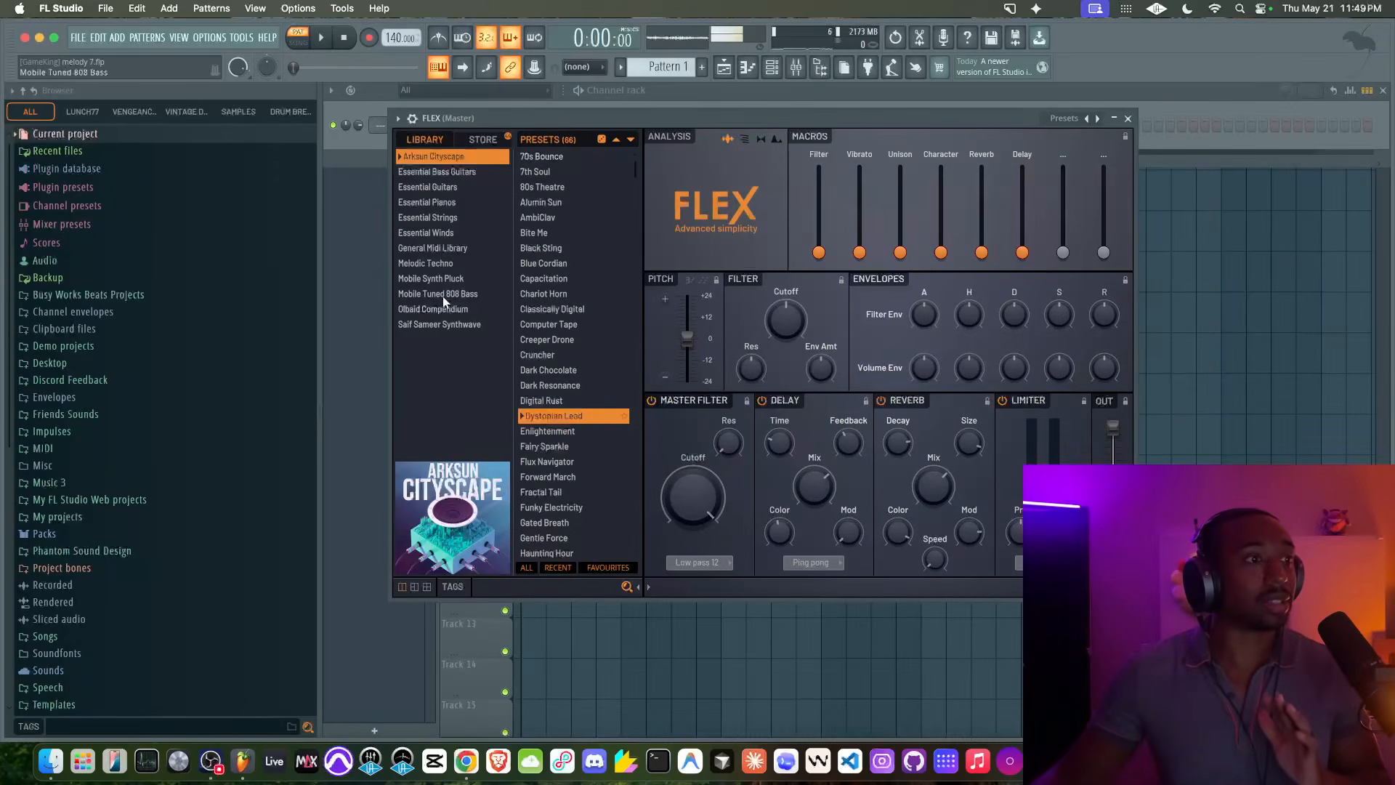
pyautogui.click(480, 142)
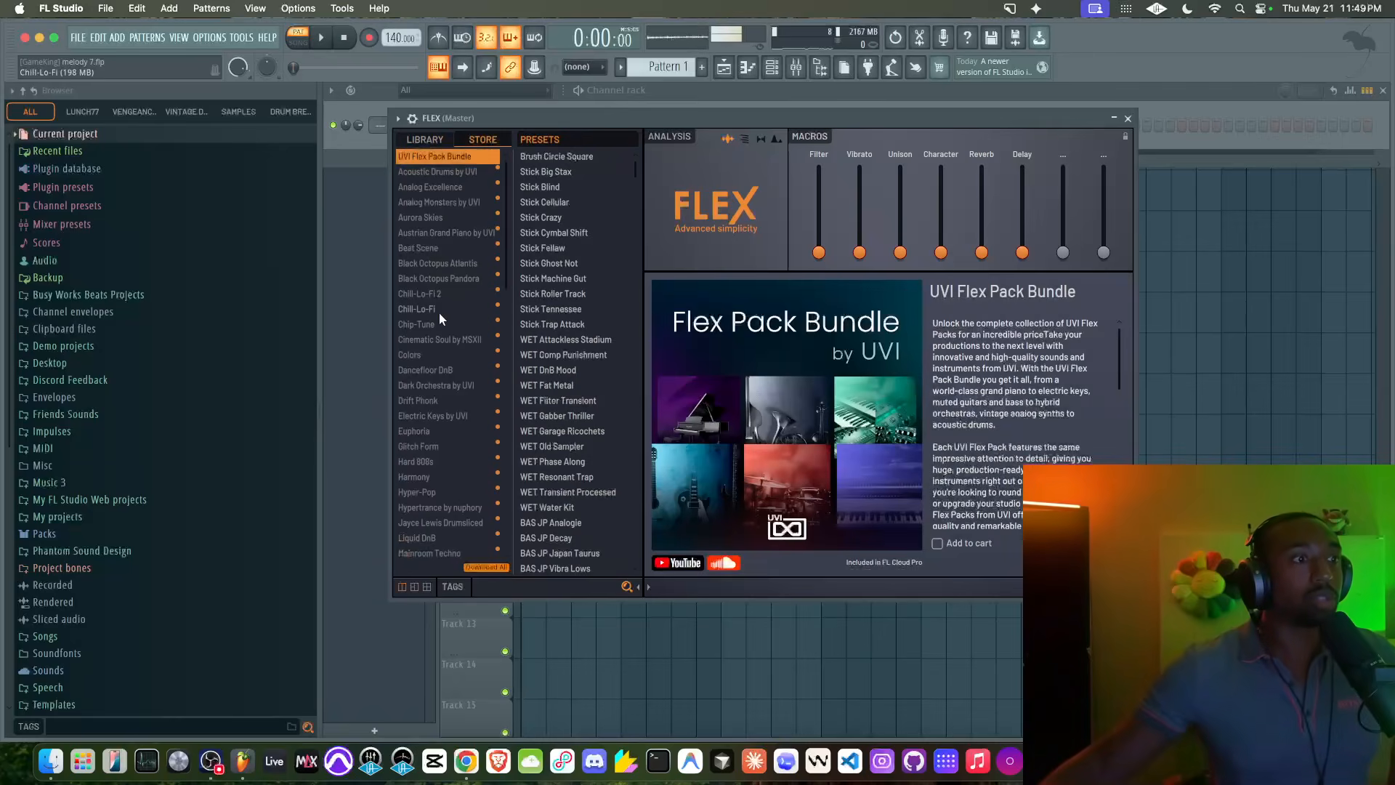
pyautogui.scroll(-5, 439, 313)
pyautogui.scroll(-1, 468, 511)
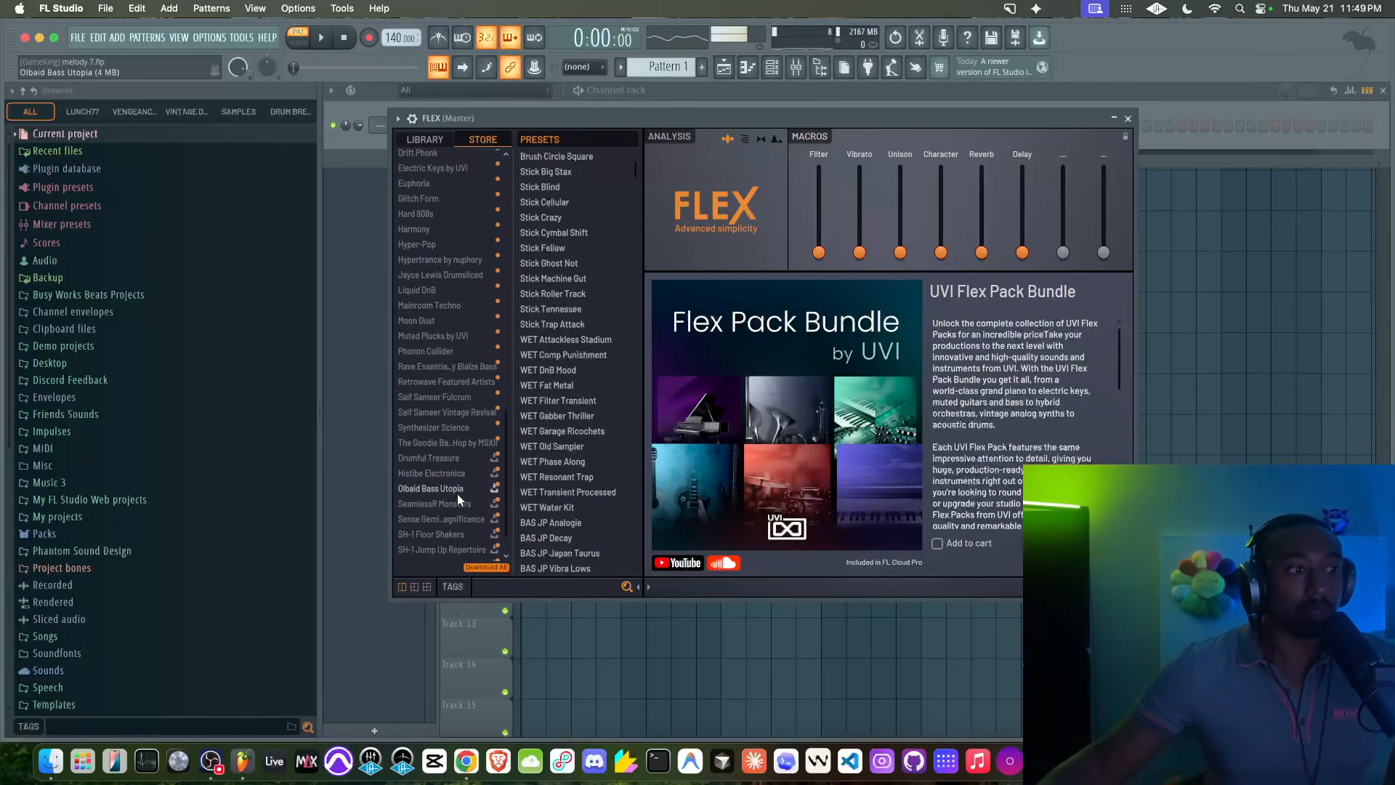
pyautogui.click(442, 141)
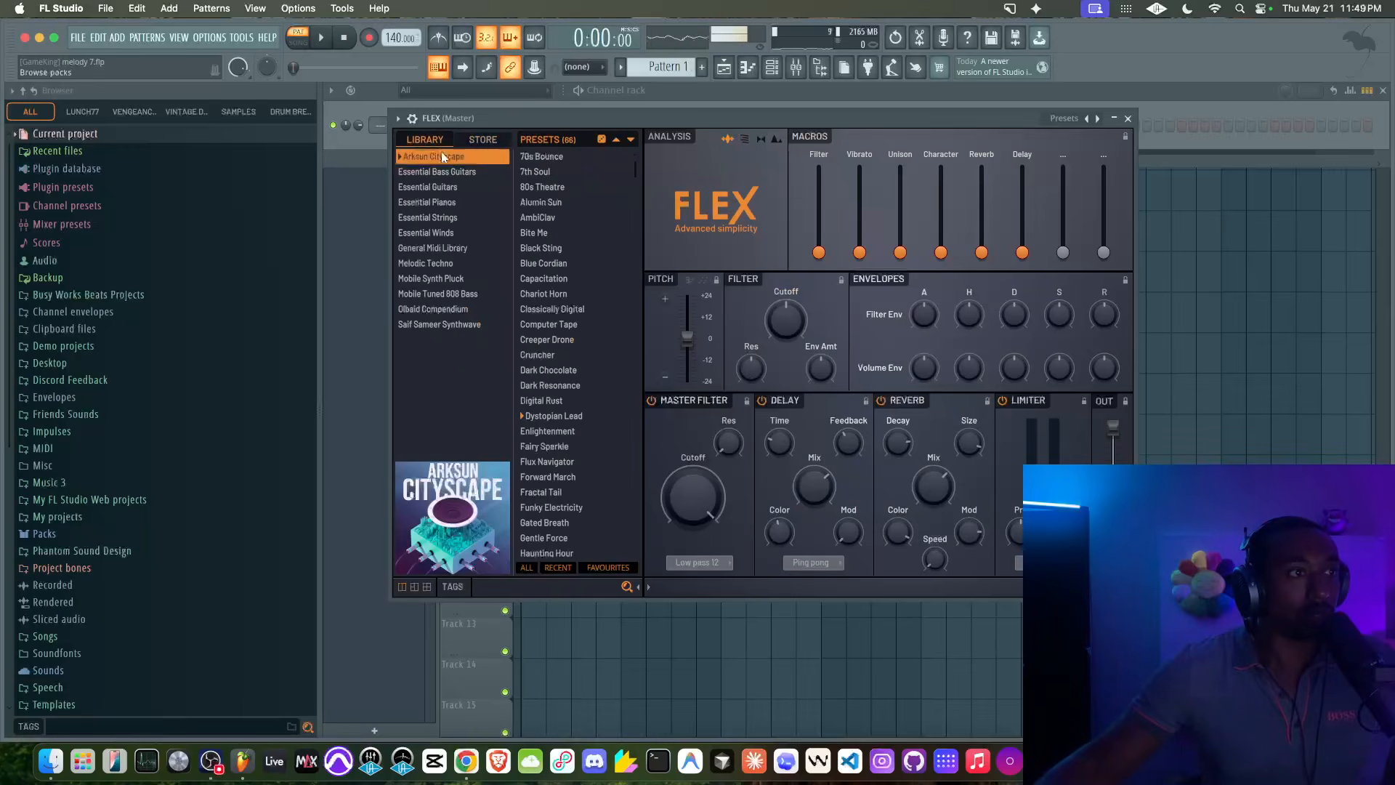
# - Load the Yamaha C7 preset from the Essential Pianos pack and close the mixer and plugin windows
pyautogui.click(440, 203)
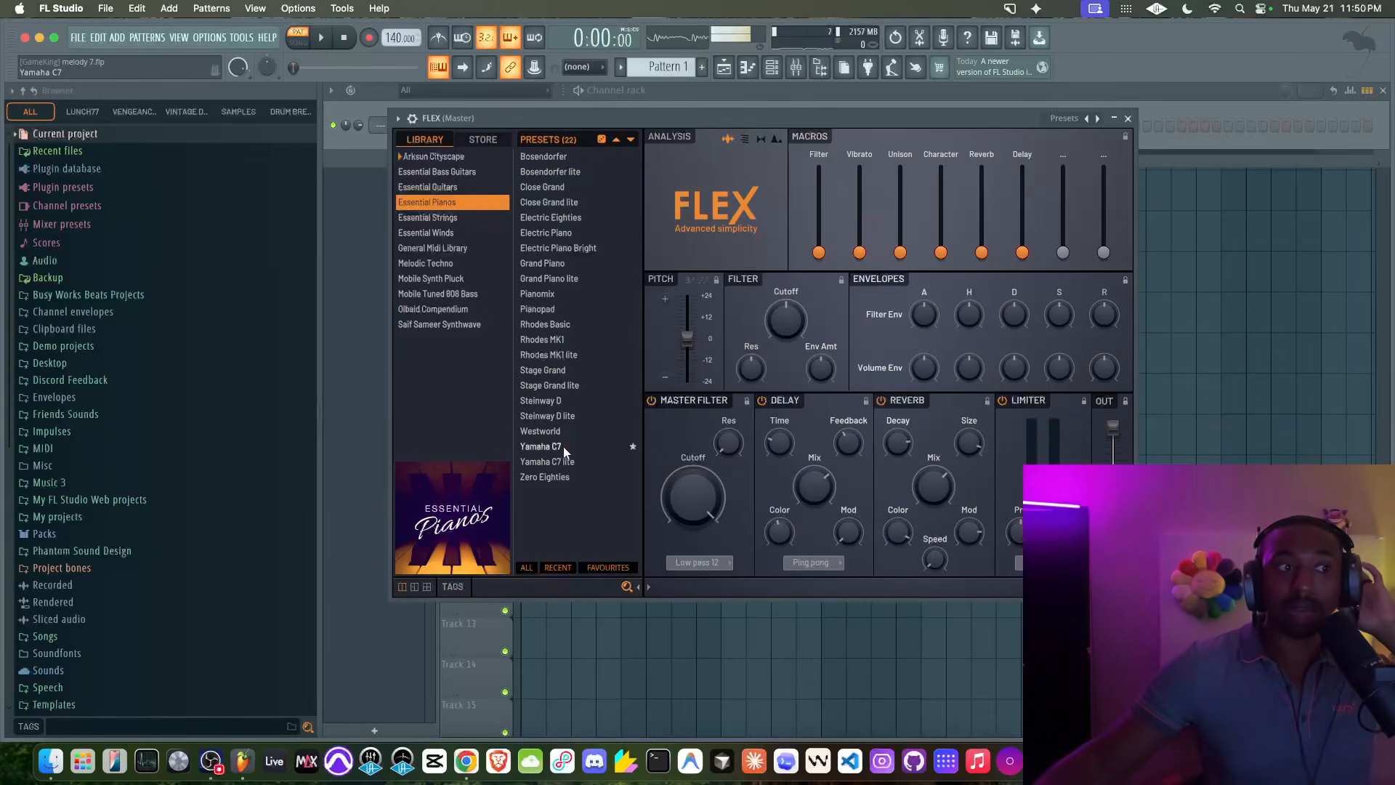
pyautogui.click(564, 400)
pyautogui.click(557, 445)
pyautogui.press('F9')
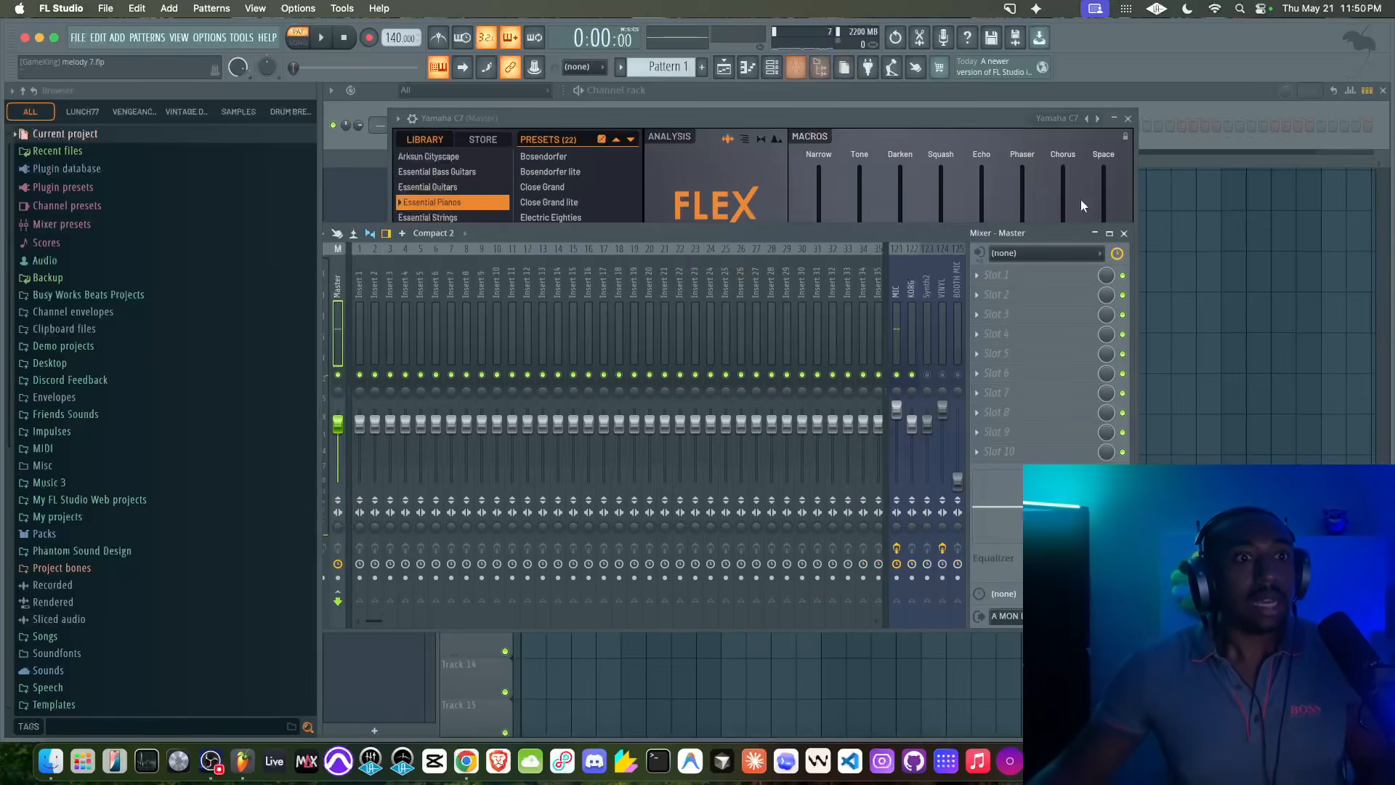
pyautogui.click(1124, 234)
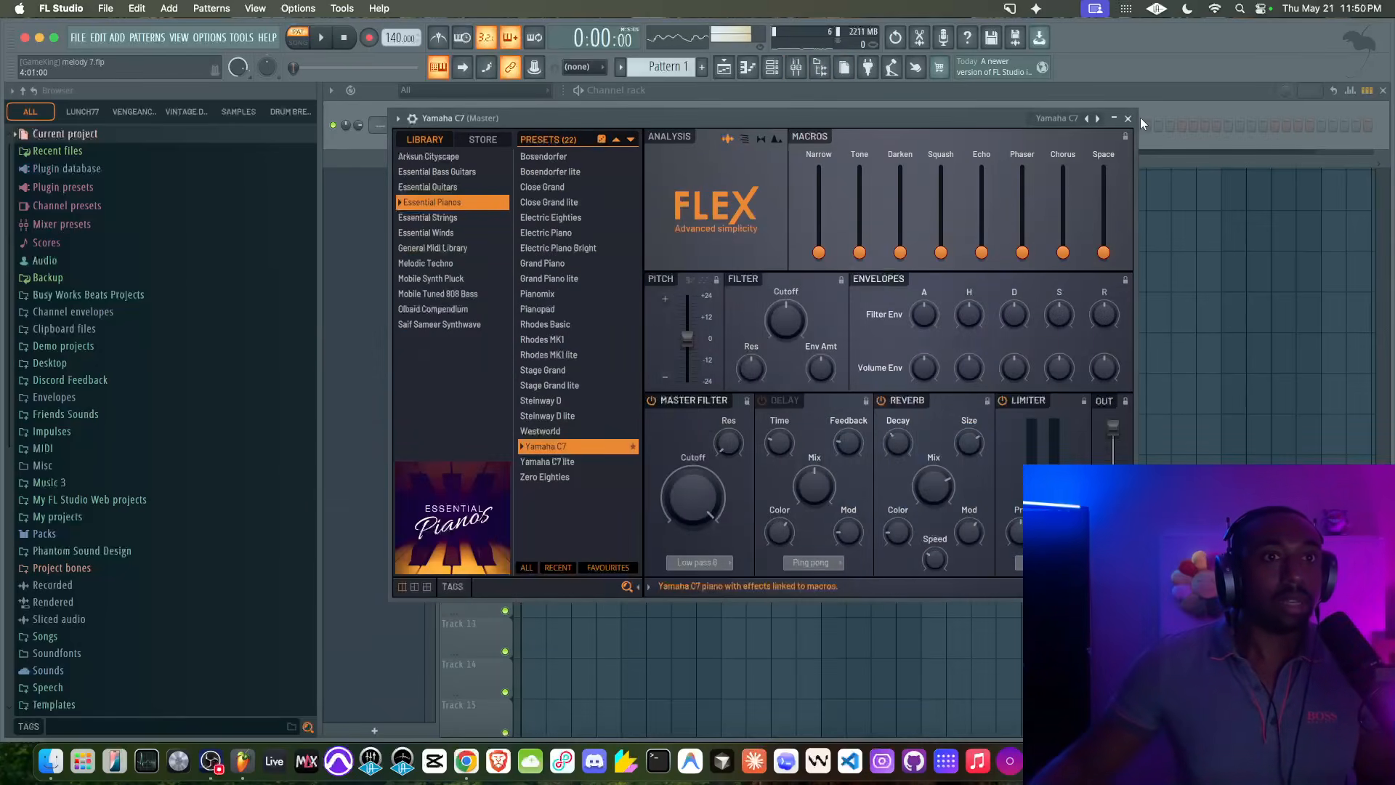
pyautogui.click(1127, 118)
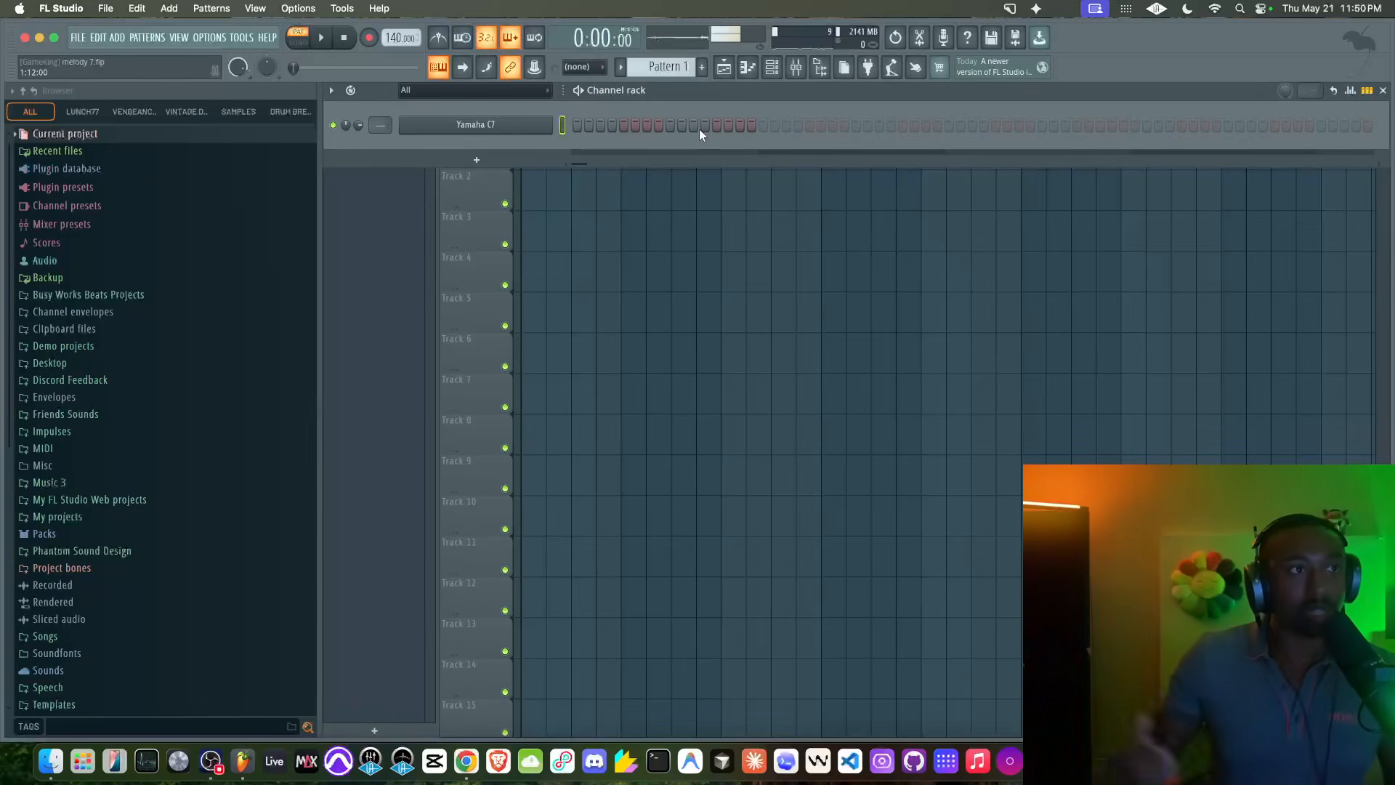
# - Open the Yamaha C7 channel's piano roll and draw a one-bar A#4 note at the start of bar 1
pyautogui.rightClick(512, 130)
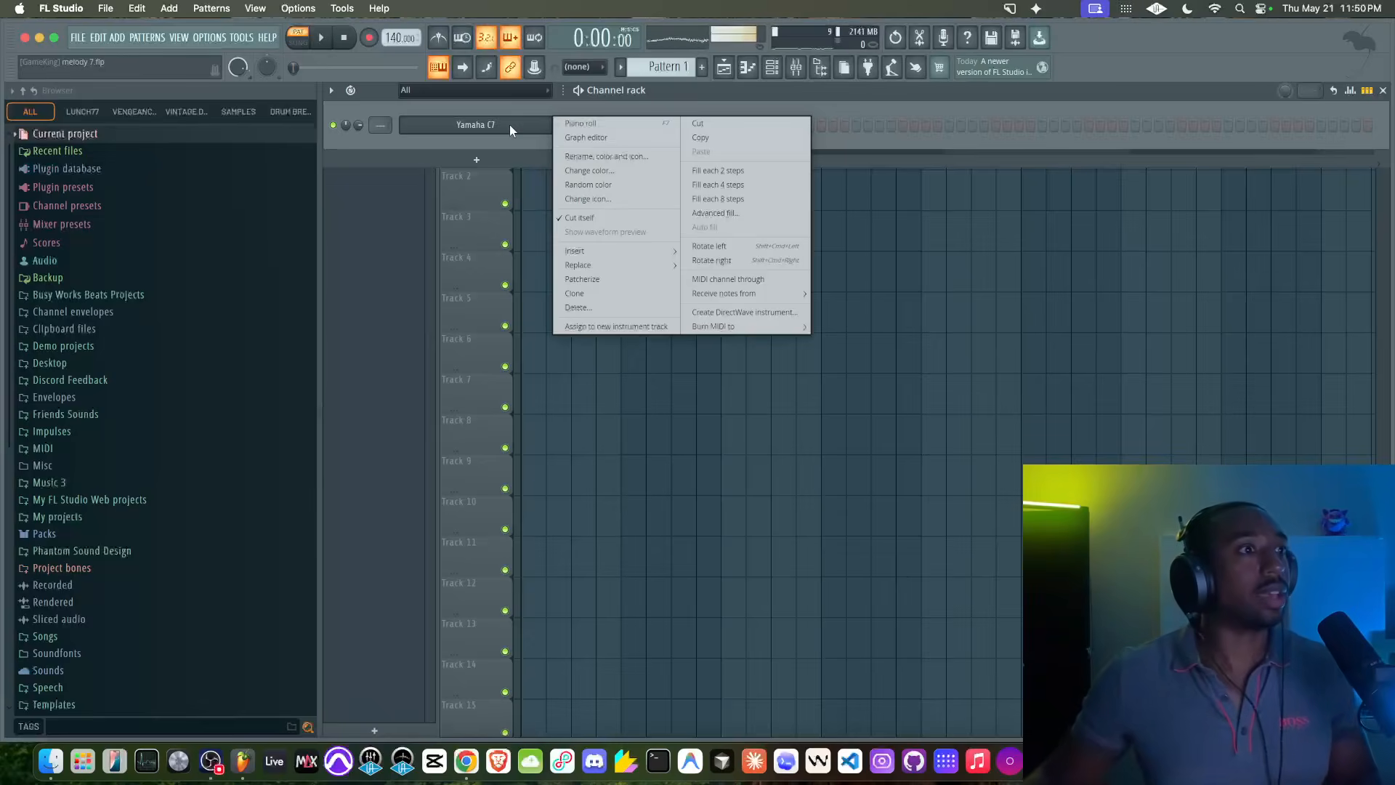
pyautogui.click(587, 127)
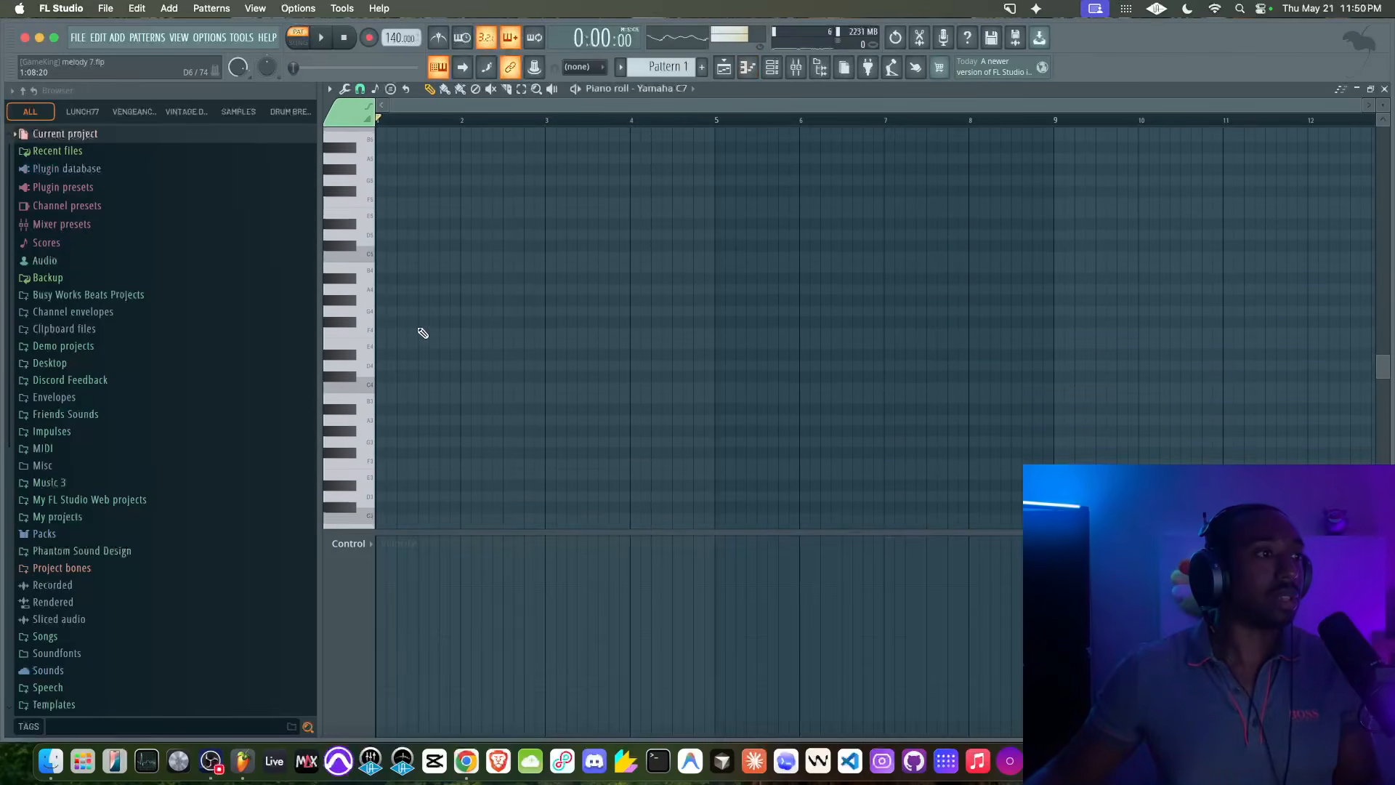
pyautogui.scroll(-3, 469, 255)
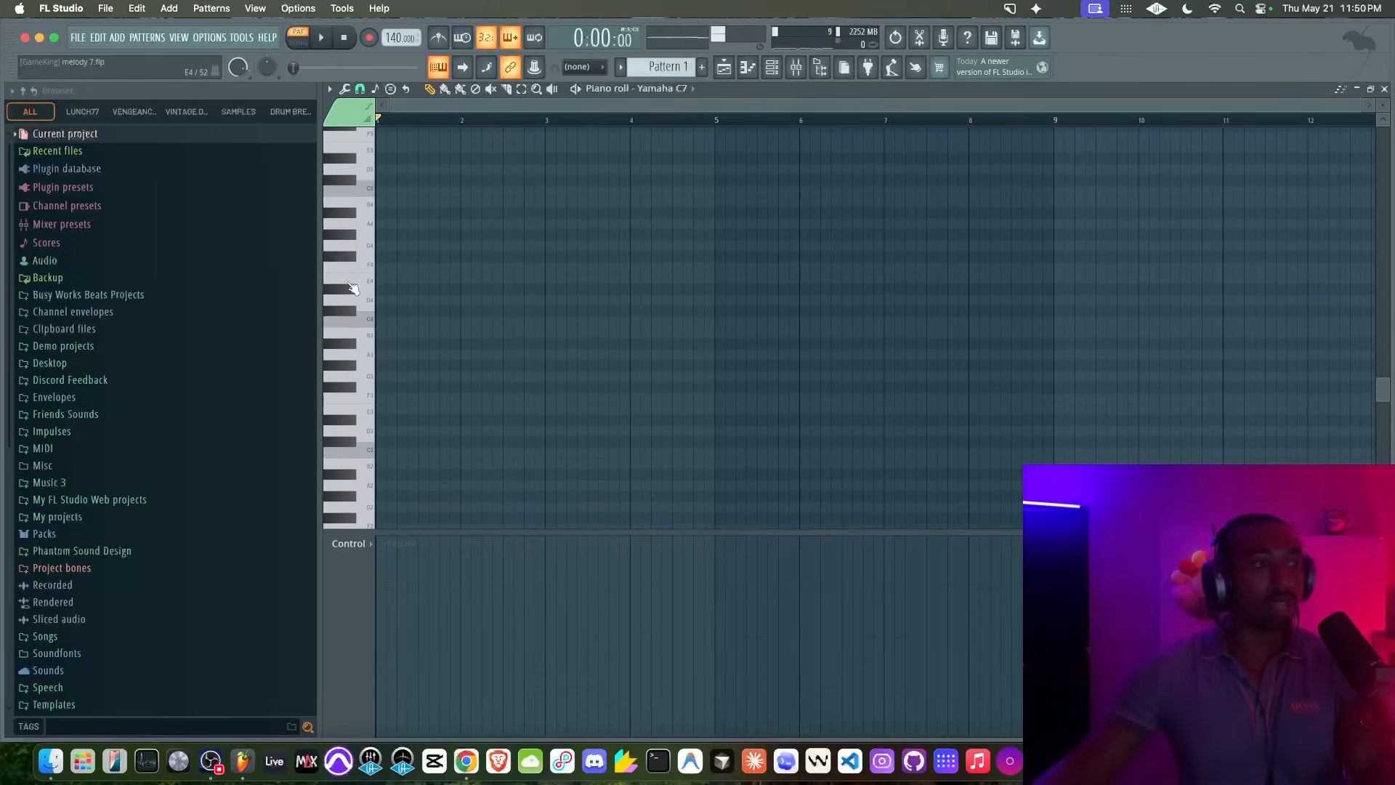
pyautogui.keyDown('ctrl'); pyautogui.scroll(2, 409, 325); pyautogui.keyUp('ctrl')
pyautogui.scroll(3, 412, 325)
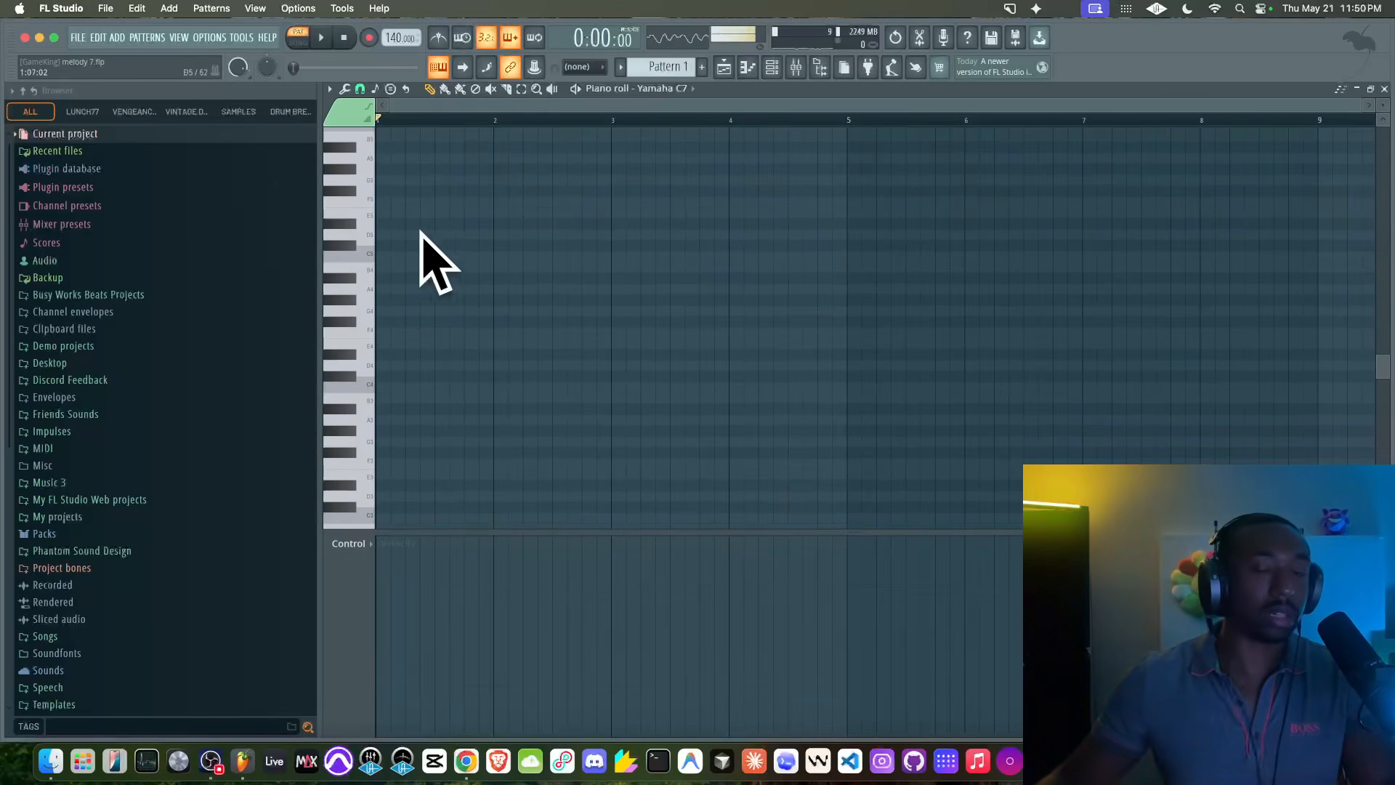
pyautogui.click(379, 278)
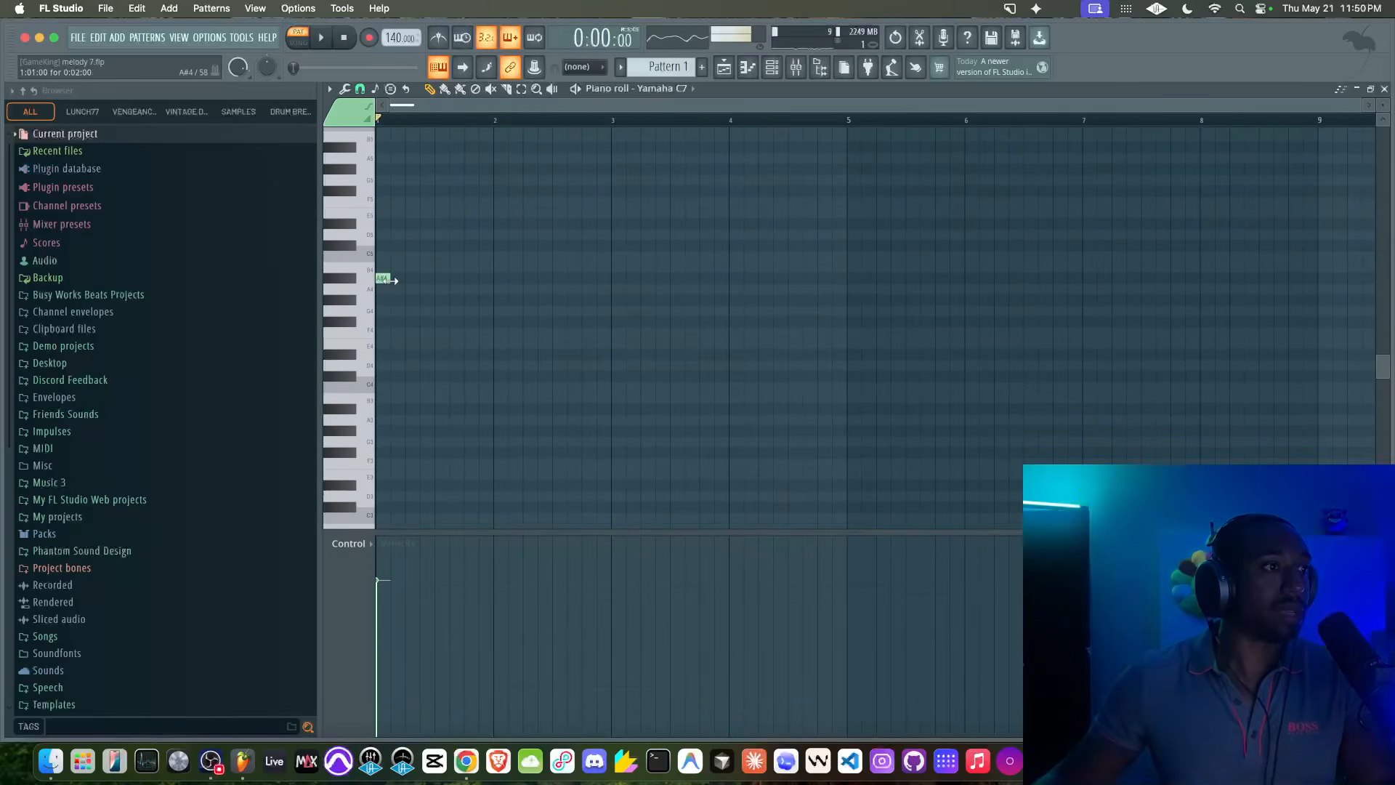
pyautogui.moveTo(383, 278); pyautogui.dragTo(483, 281)
pyautogui.scroll(3, 490, 283)
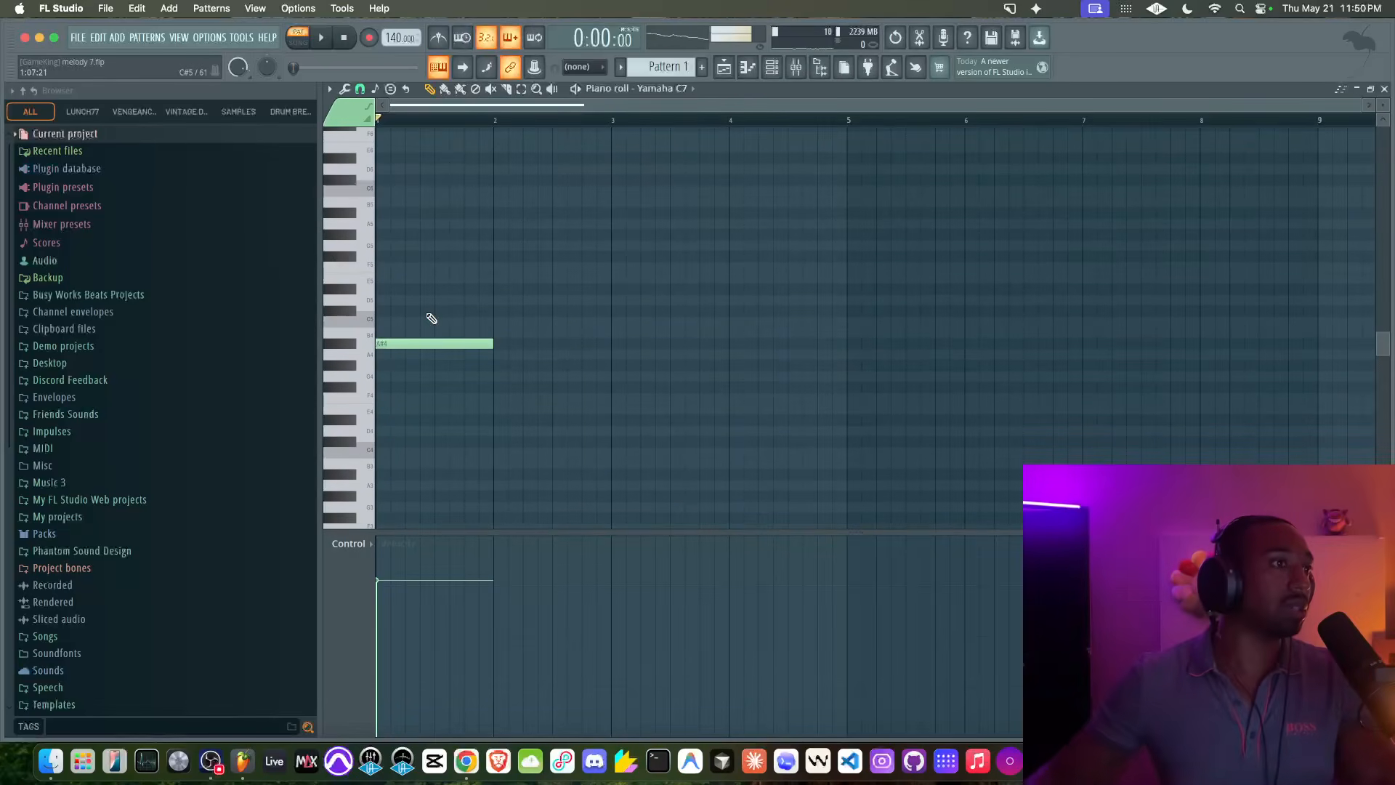
pyautogui.press('space')
pyautogui.press('space')
# - Copy the A#4 note in place and transpose the copy up seven semitones to F5
pyautogui.moveTo(422, 328); pyautogui.dragTo(390, 342)
pyautogui.press('super+c')
pyautogui.press('super+v')
pyautogui.hotkey('shift', 'Up')
pyautogui.hotkey('shift', 'Up')
pyautogui.hotkey('shift', 'Up')
pyautogui.hotkey('shift', 'Up')
pyautogui.hotkey('shift', 'Up')
pyautogui.hotkey('shift', 'Up')
pyautogui.hotkey('shift', 'Up')
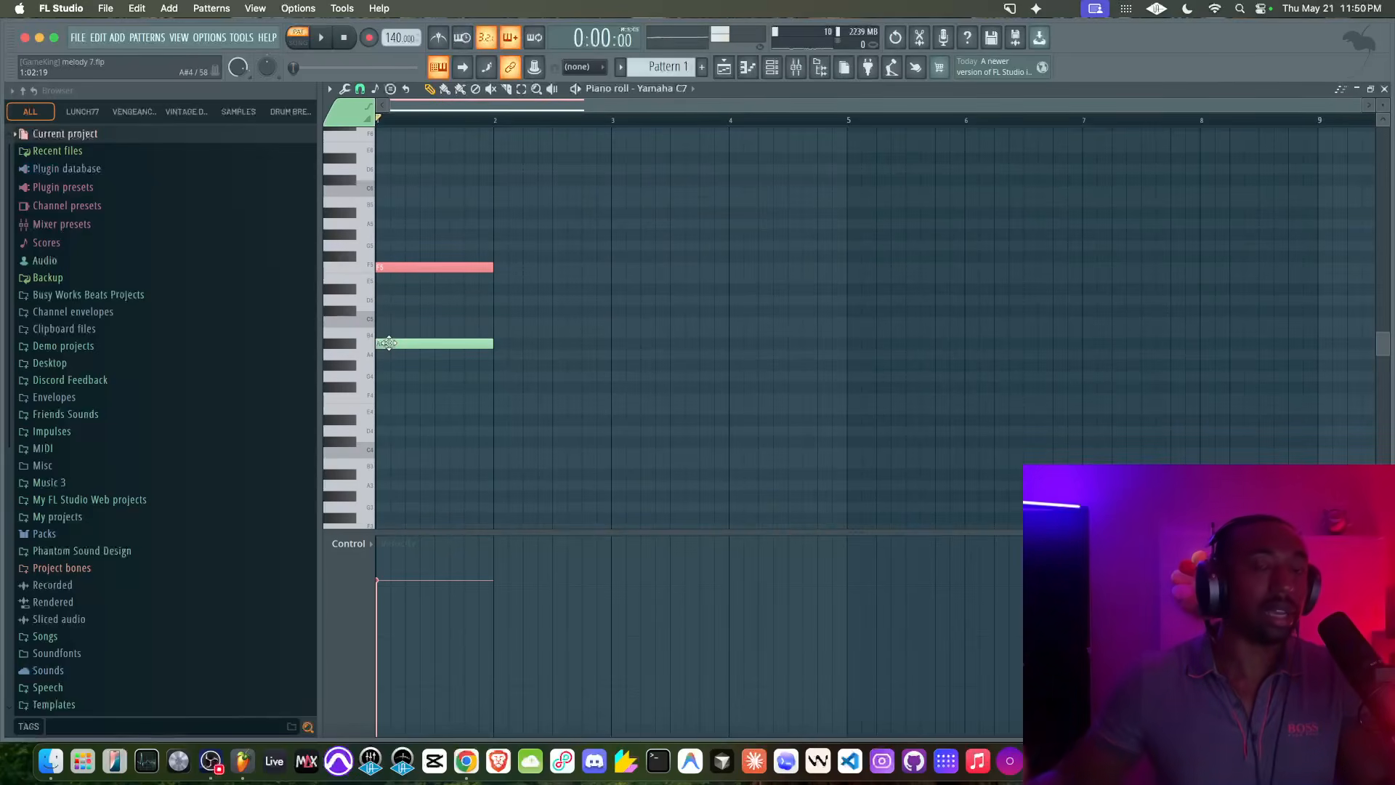
# - Stack another copy of the F5 note a fifth higher, at C6
pyautogui.click(392, 266)
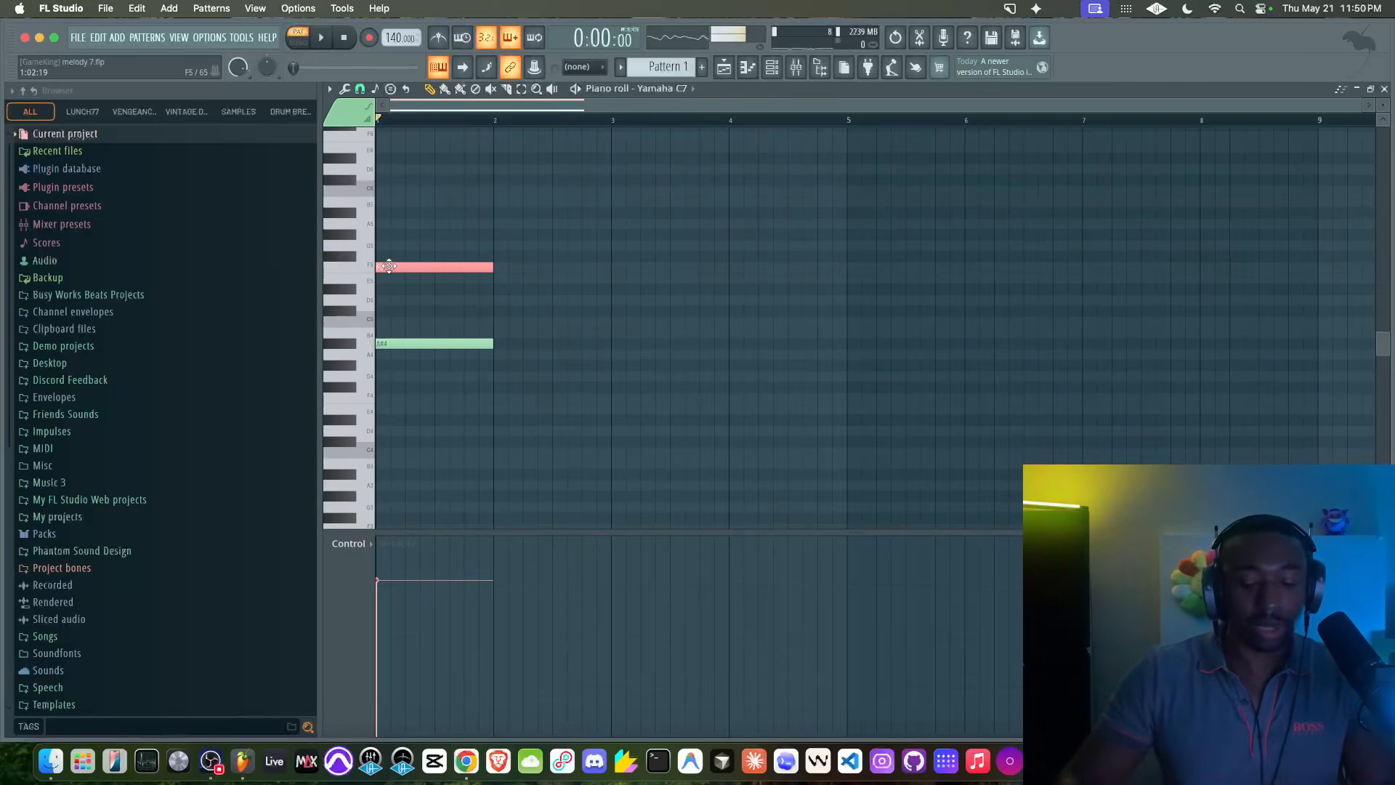
pyautogui.hotkey('shift', 'Up')
pyautogui.hotkey('shift', 'Up')
pyautogui.hotkey('shift', 'Up')
pyautogui.hotkey('shift', 'Up')
pyautogui.hotkey('shift', 'Up')
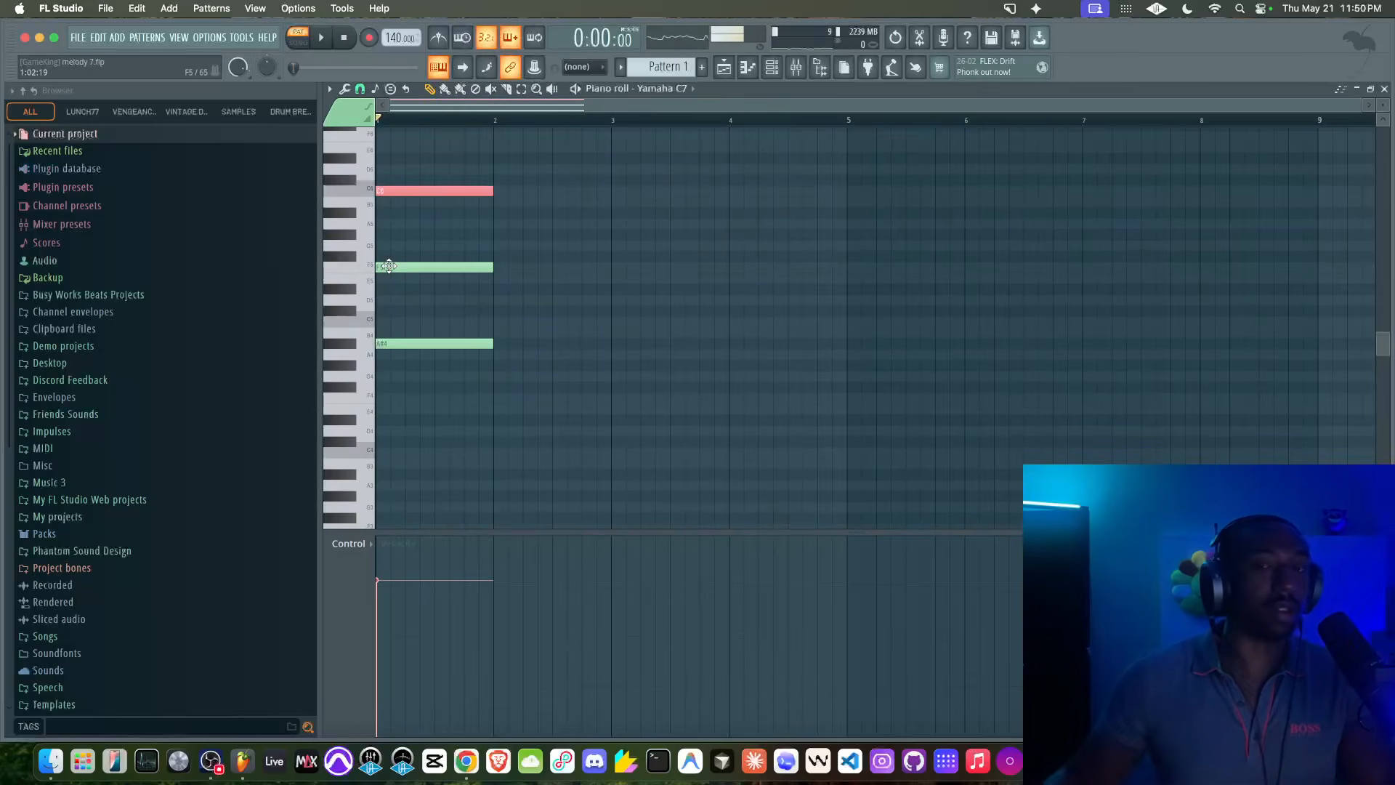
# - Add octave-shifted copies of the three stacked notes at F4, C5 and A#5 in bar 1
pyautogui.click(421, 190)
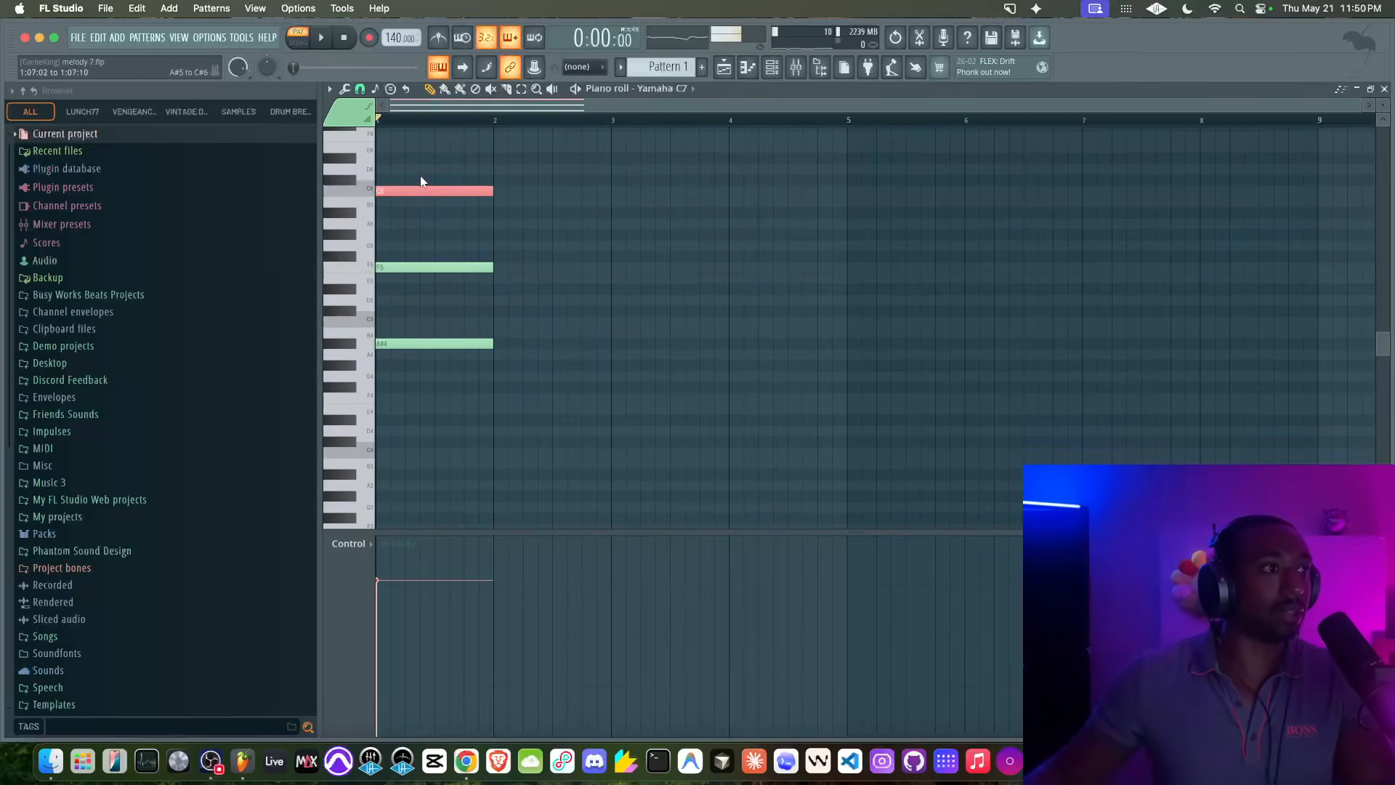
pyautogui.click(420, 267)
pyautogui.moveTo(411, 270)
pyautogui.mouseDown()
pyautogui.moveTo(482, 268)
pyautogui.moveTo(393, 267)
pyautogui.mouseUp()
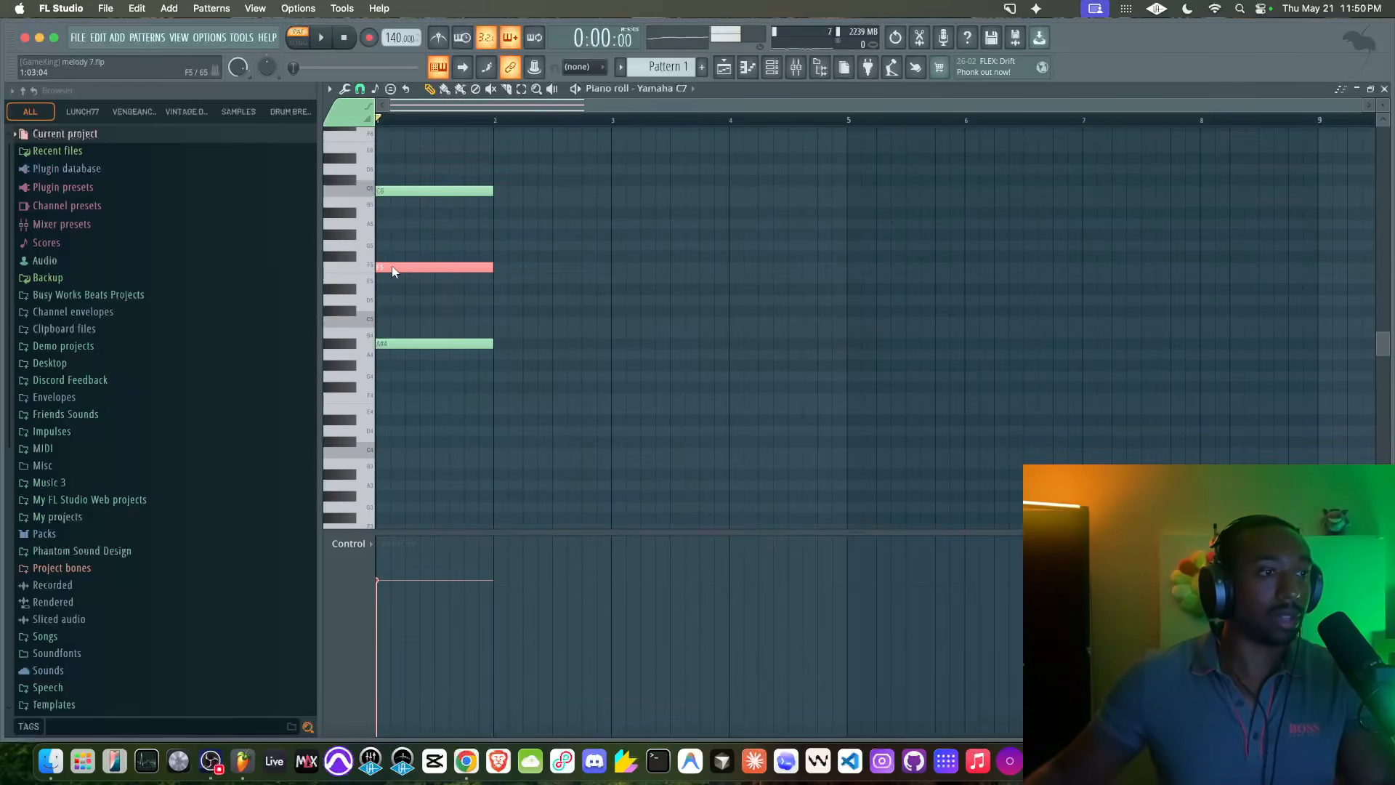
pyautogui.press('super+Down')
pyautogui.keyDown('super'); pyautogui.click(393, 267); pyautogui.keyUp('super')
pyautogui.moveTo(401, 190)
pyautogui.mouseDown()
pyautogui.moveTo(421, 194)
pyautogui.moveTo(401, 187)
pyautogui.mouseUp()
pyautogui.press('super+Down')
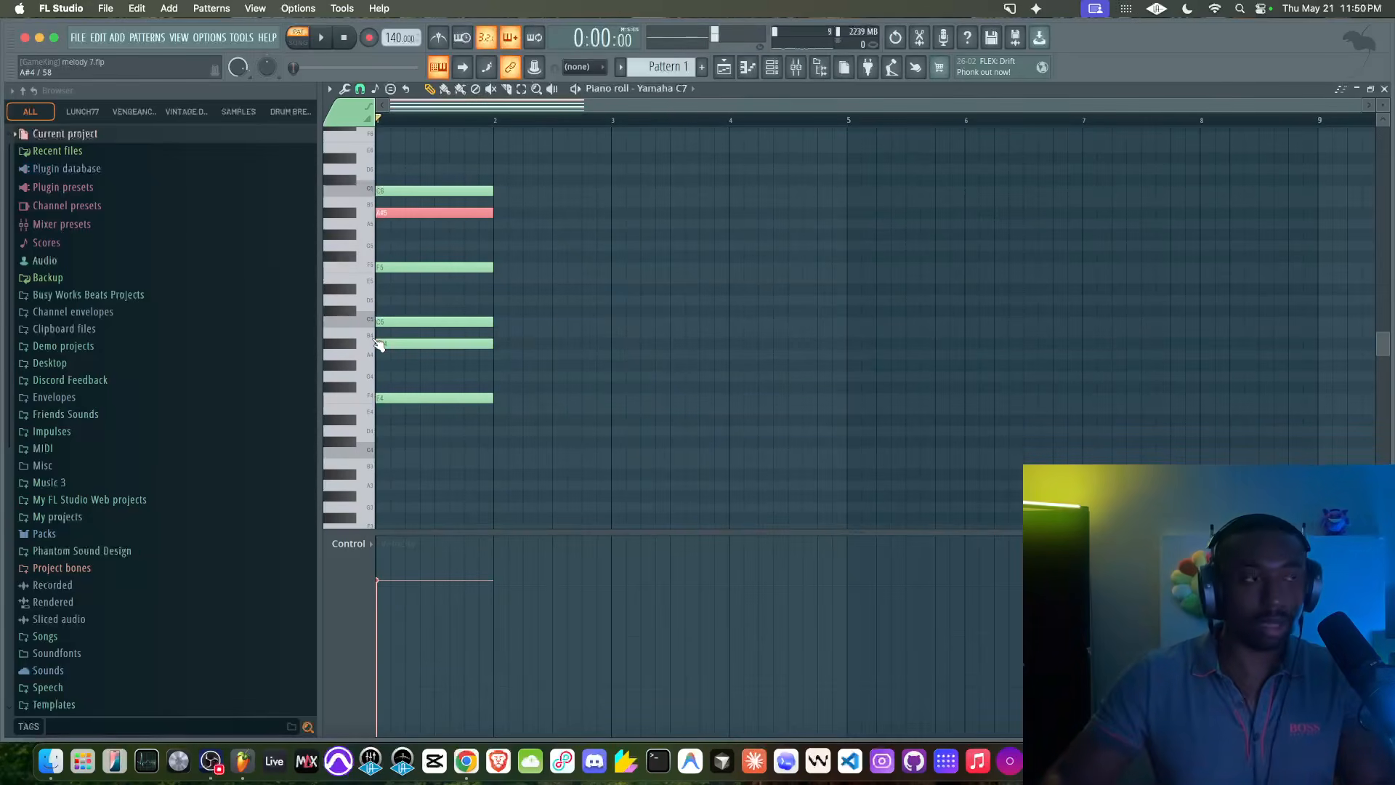
# - Move the whole six-note stack from bar 1 to bar 2 as a reference and turn on the metronome
pyautogui.moveTo(493, 162); pyautogui.dragTo(514, 401)
pyautogui.click(473, 435)
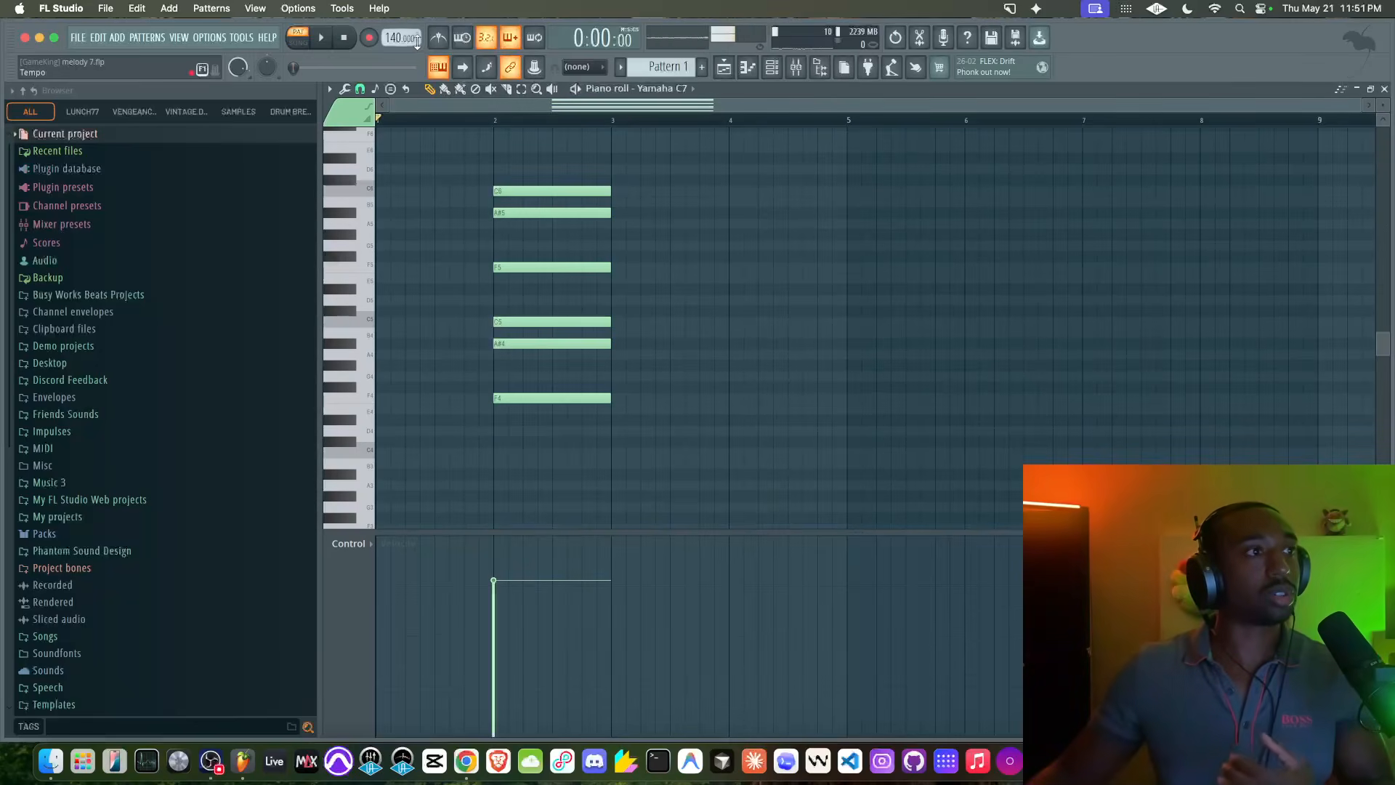
pyautogui.click(438, 37)
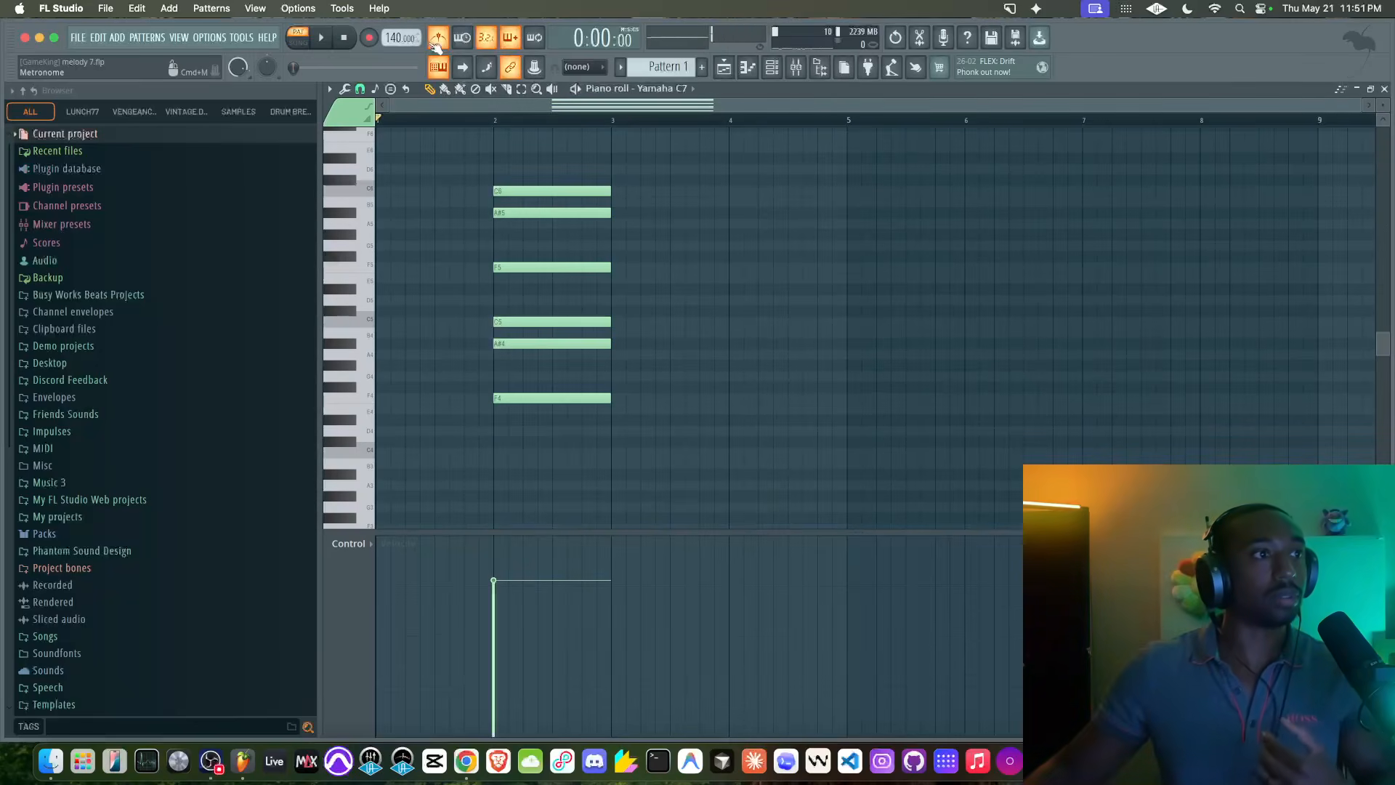
# - Draw four consecutive one-beat notes, A#4, C5, F5 and A#5, across bar 1 and play them back
pyautogui.moveTo(385, 344); pyautogui.dragTo(359, 339)
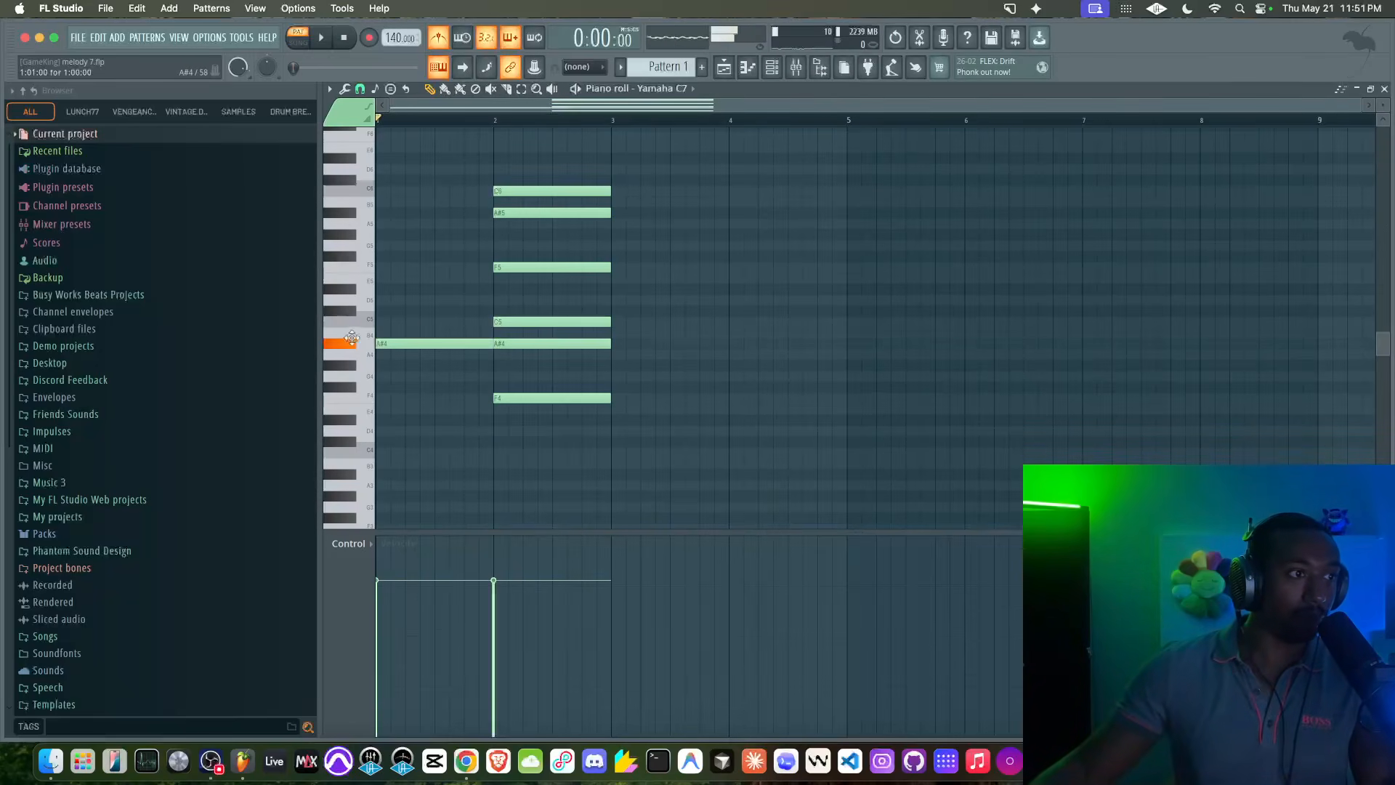
pyautogui.click(493, 347)
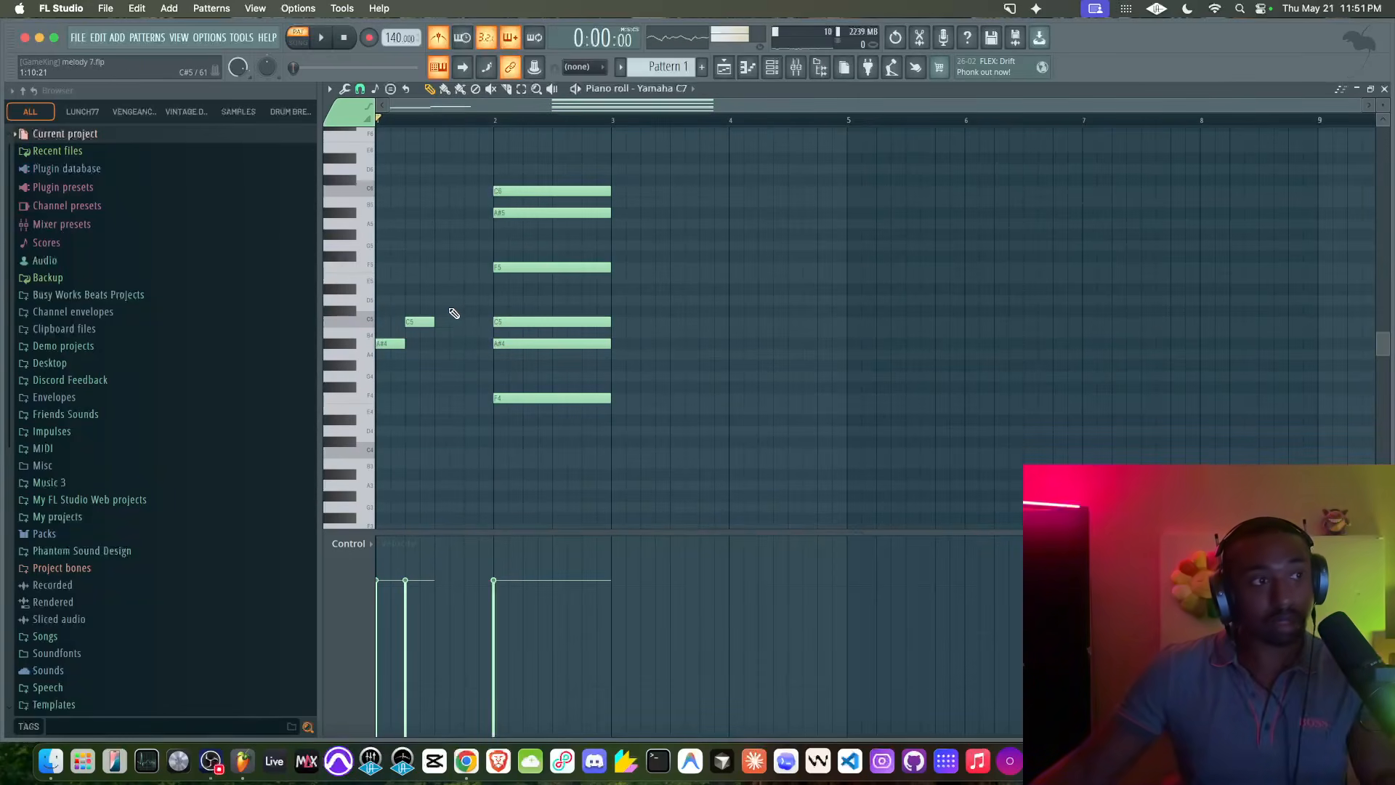
pyautogui.click(434, 321)
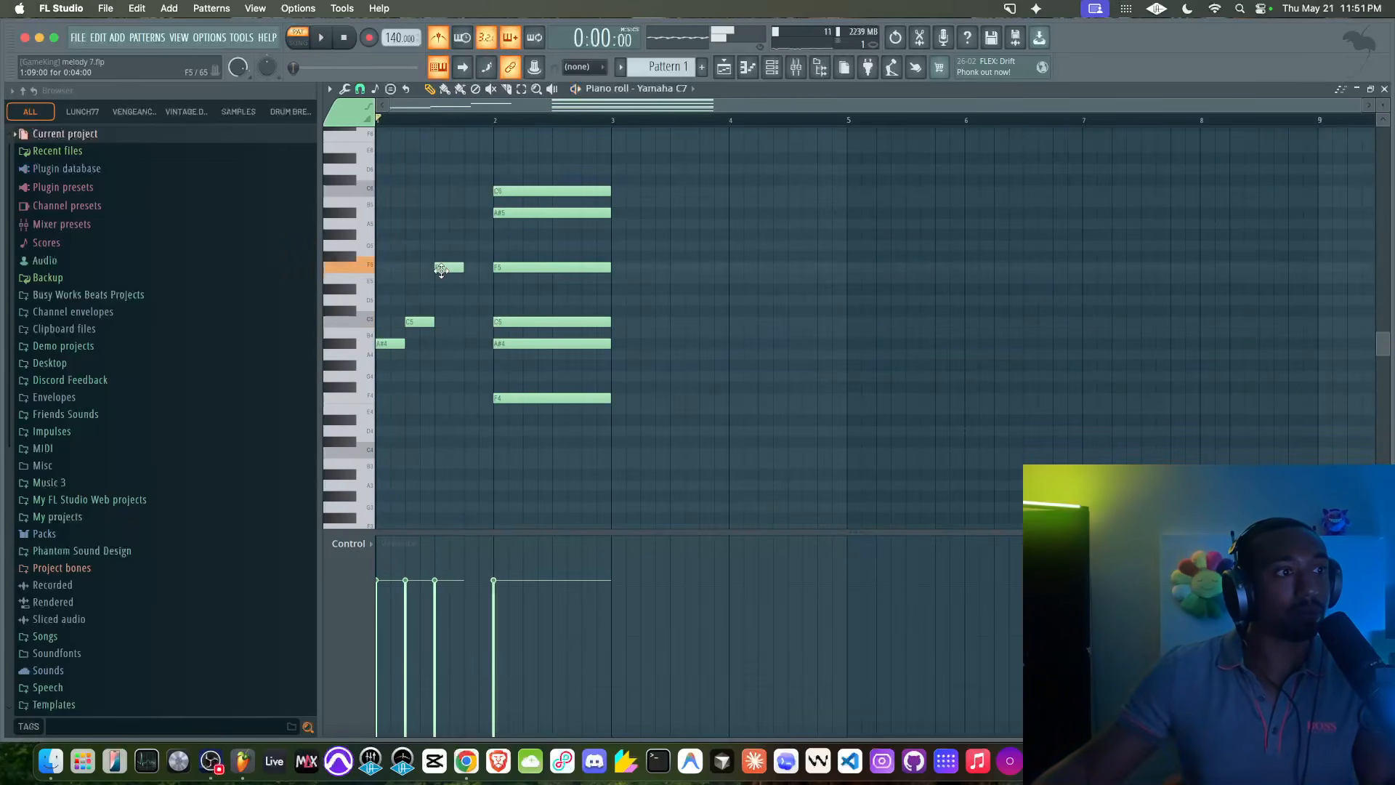
pyautogui.click(467, 212)
pyautogui.press('space')
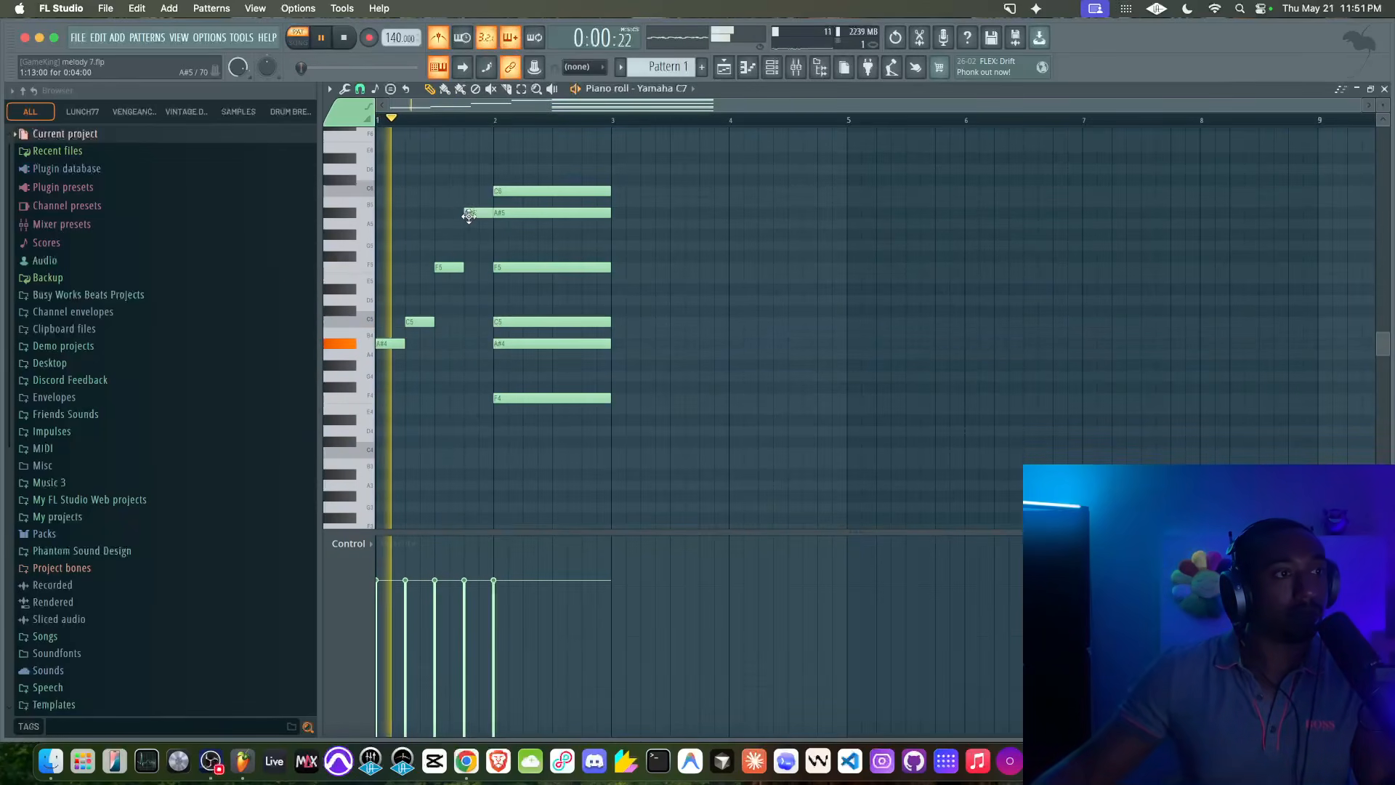
pyautogui.press('space')
# - Move the six-note reference stack to bar 3 while the pattern plays
pyautogui.moveTo(496, 173); pyautogui.dragTo(625, 398)
pyautogui.press('space')
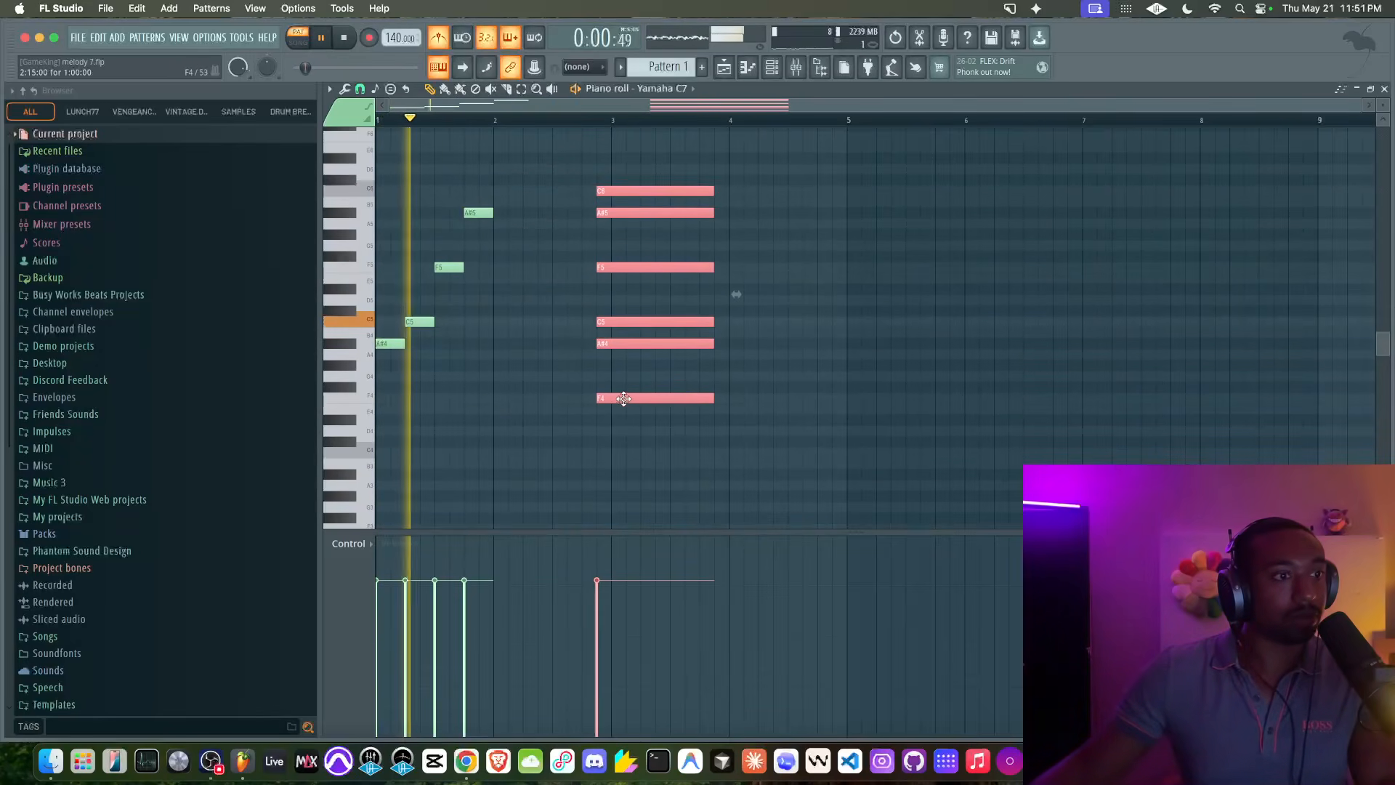
pyautogui.keyDown('super'); pyautogui.click(568, 387); pyautogui.keyUp('super')
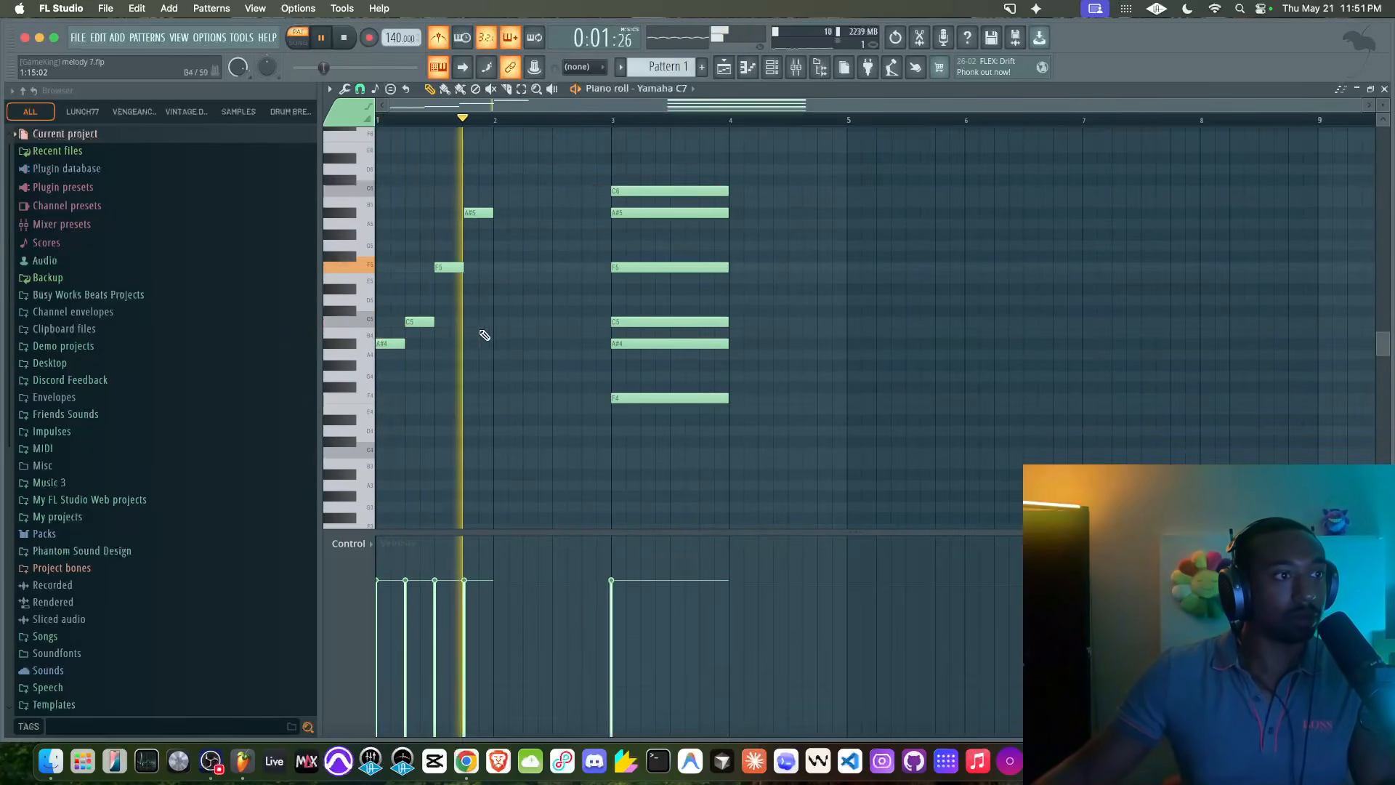
# - Lower the last note of bar 1 by an octave to A#4 and play the pattern back
pyautogui.press('space')
pyautogui.press('super+Down')
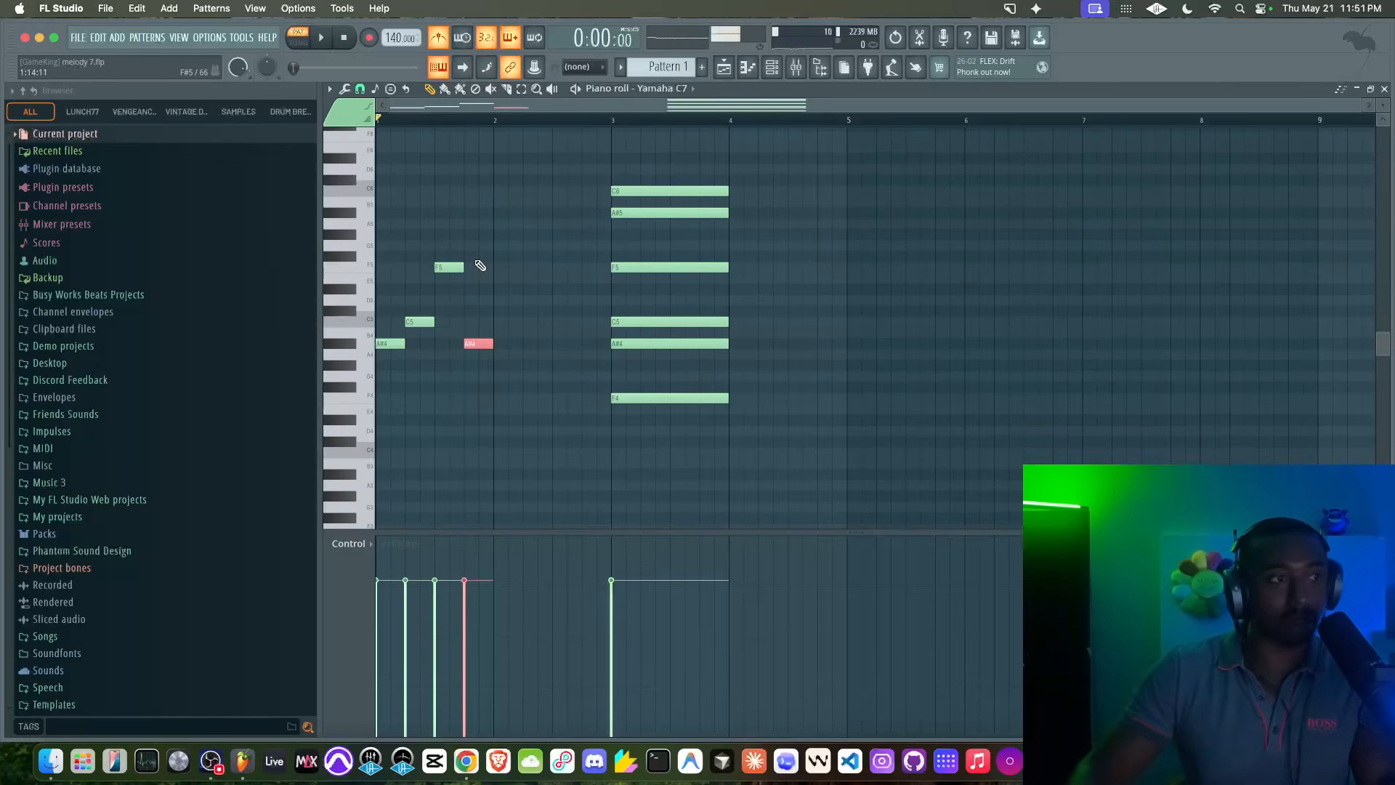
pyautogui.press('space')
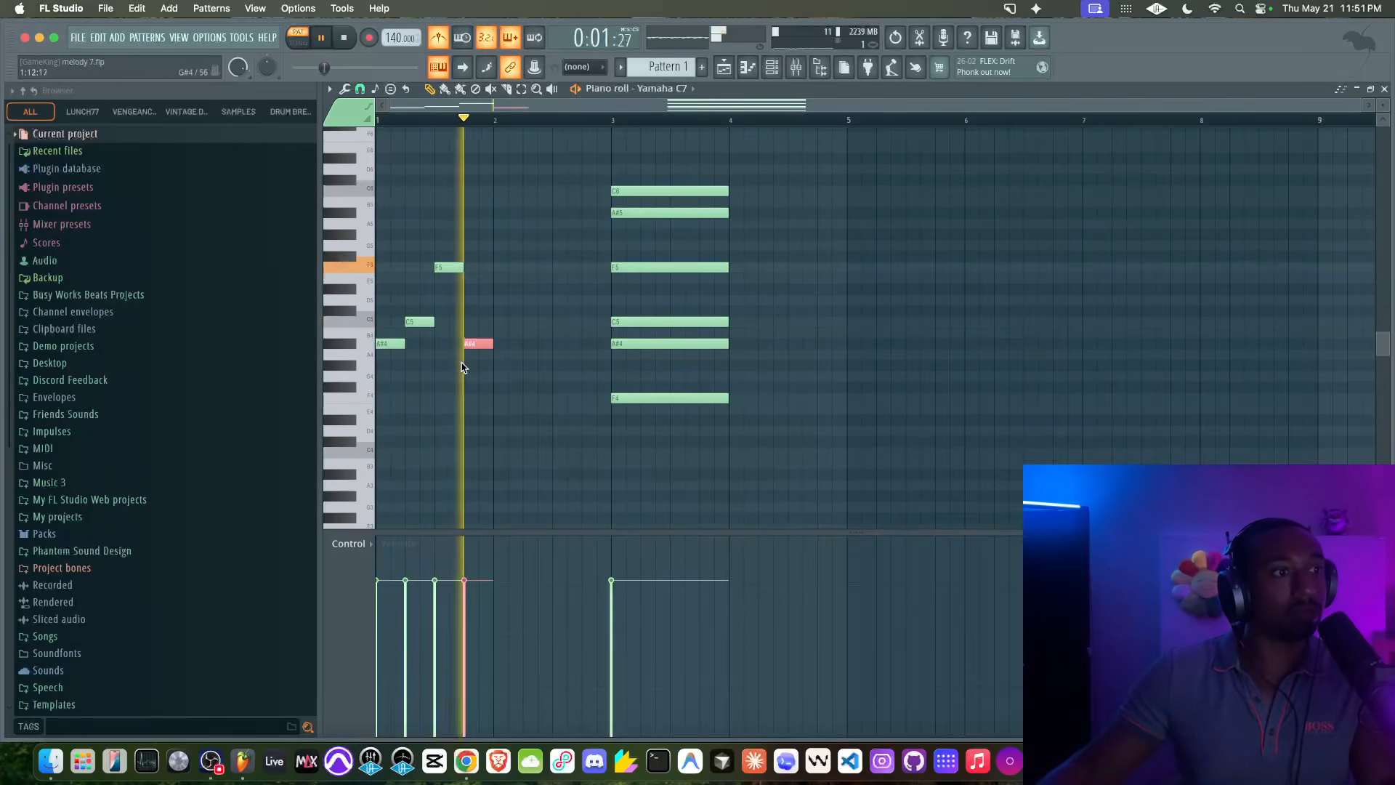
pyautogui.press('space')
# - Shift the six-note reference stack one bar over to bar 4
pyautogui.moveTo(512, 356); pyautogui.dragTo(395, 204)
pyautogui.keyDown('super'); pyautogui.click(462, 319); pyautogui.keyUp('super')
pyautogui.moveTo(499, 377); pyautogui.dragTo(380, 211)
pyautogui.moveTo(710, 451); pyautogui.dragTo(639, 124)
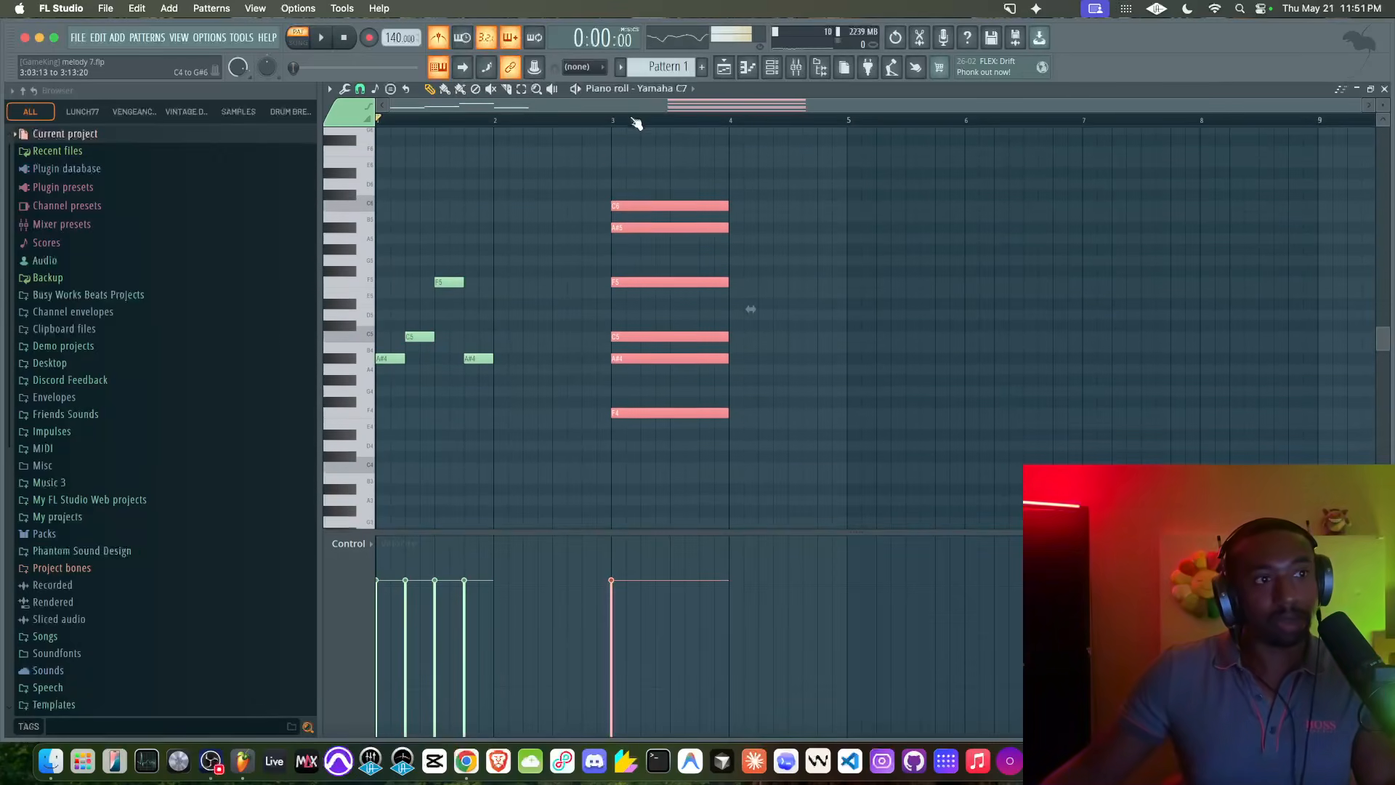
pyautogui.moveTo(644, 410); pyautogui.dragTo(762, 409)
# - Repeat the four-note pattern from bar 1 in bars 2 and 3, listening to the playback
pyautogui.moveTo(574, 396); pyautogui.dragTo(377, 276)
pyautogui.press('super+b')
pyautogui.press('space')
pyautogui.press('super+d')
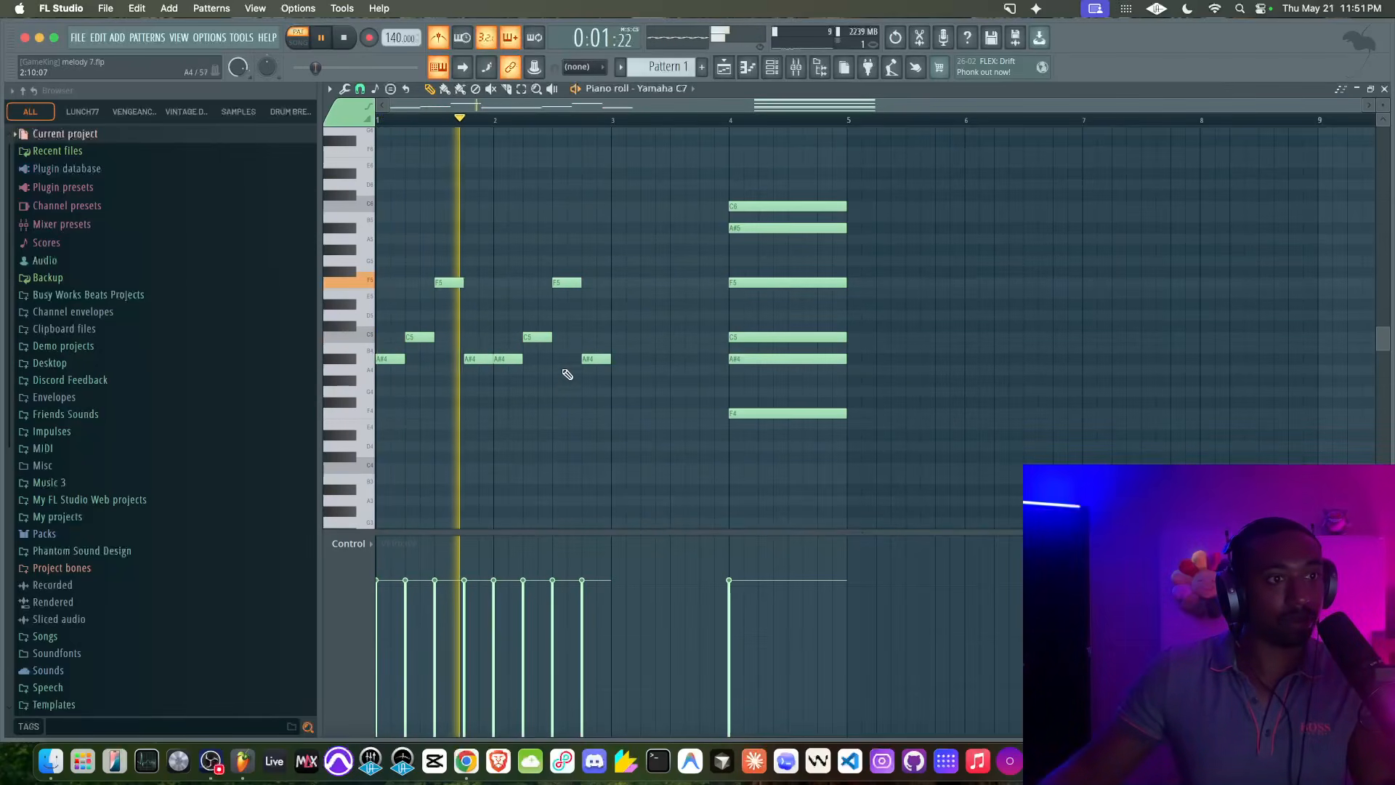
pyautogui.moveTo(617, 383); pyautogui.dragTo(517, 228)
pyautogui.press('space')
pyautogui.moveTo(503, 358); pyautogui.dragTo(619, 358)
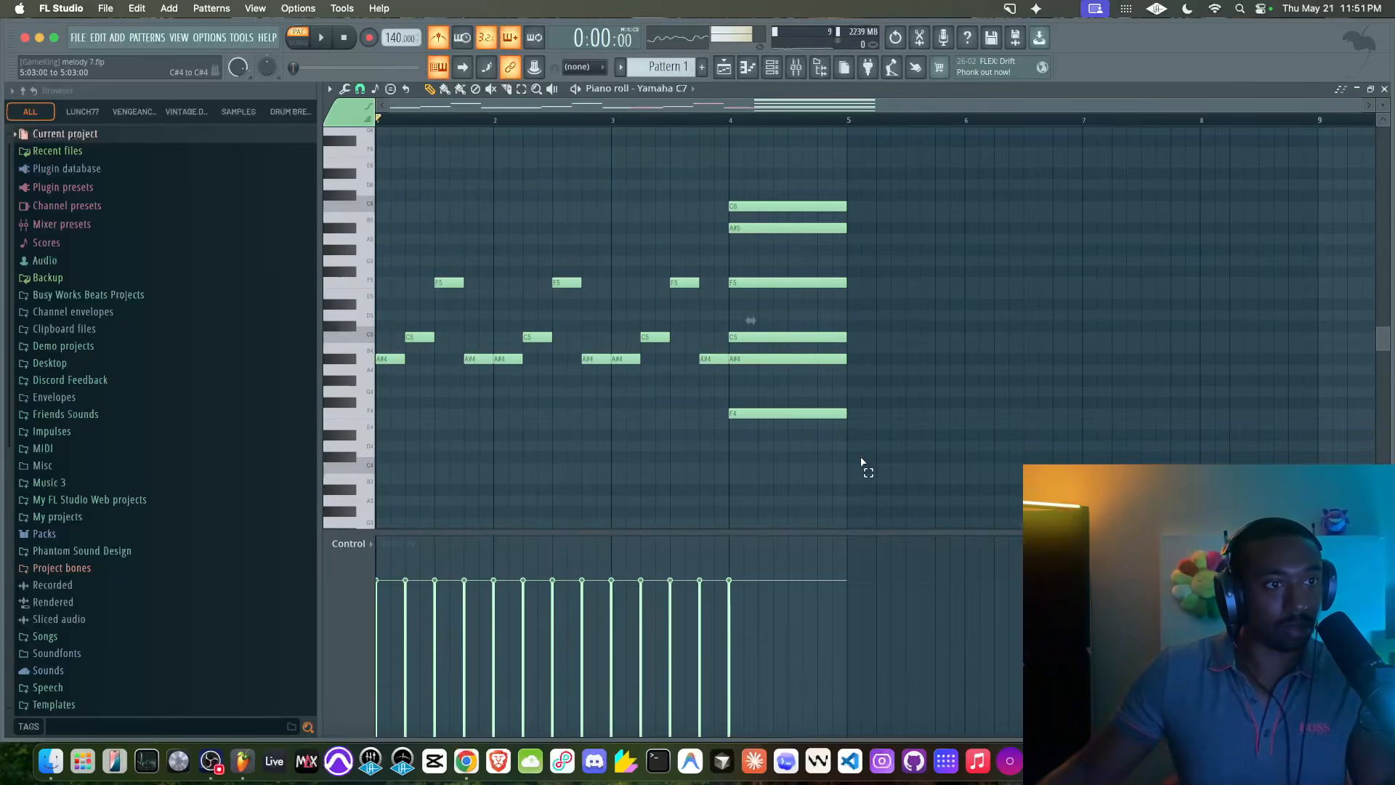
# - Move the reference stack to bar 5, copy the bar 3 notes into bar 4 and play the pattern
pyautogui.moveTo(867, 462); pyautogui.dragTo(789, 208)
pyautogui.moveTo(757, 415); pyautogui.dragTo(875, 416)
pyautogui.moveTo(728, 399); pyautogui.dragTo(628, 248)
pyautogui.moveTo(632, 362); pyautogui.dragTo(749, 362)
pyautogui.press('space')
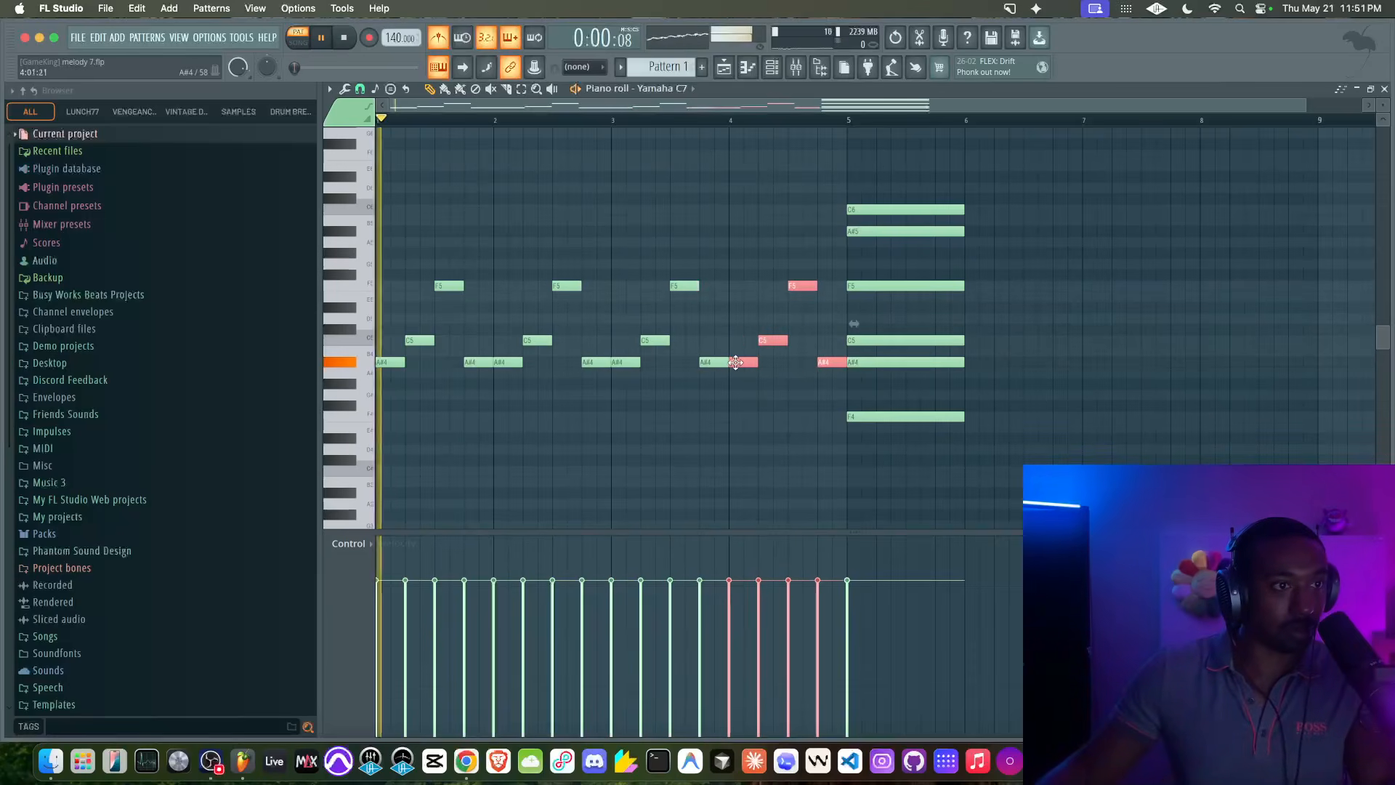
# - Set the time selection to bars 1 through 4 and play the pattern
pyautogui.click(739, 381)
pyautogui.moveTo(847, 120); pyautogui.dragTo(378, 119)
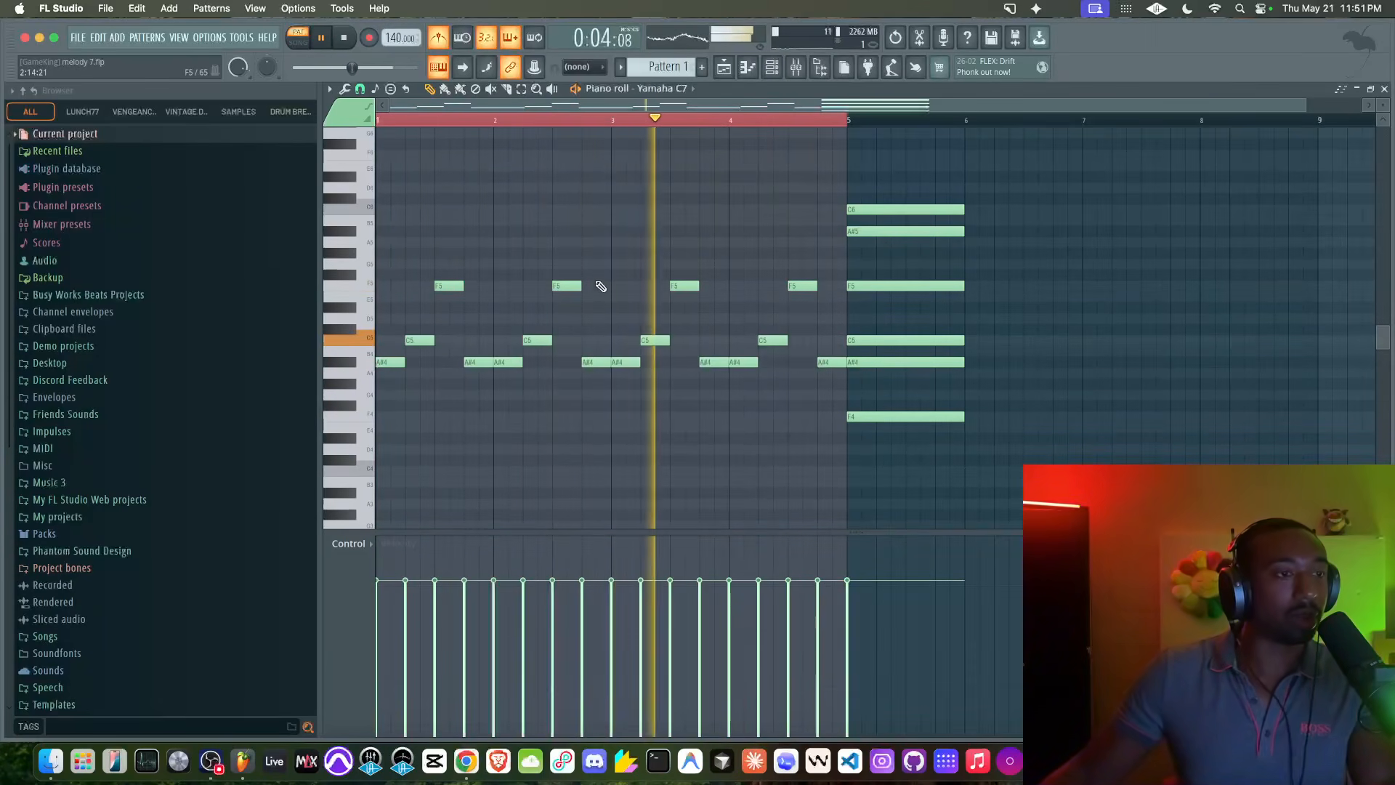
pyautogui.press('space')
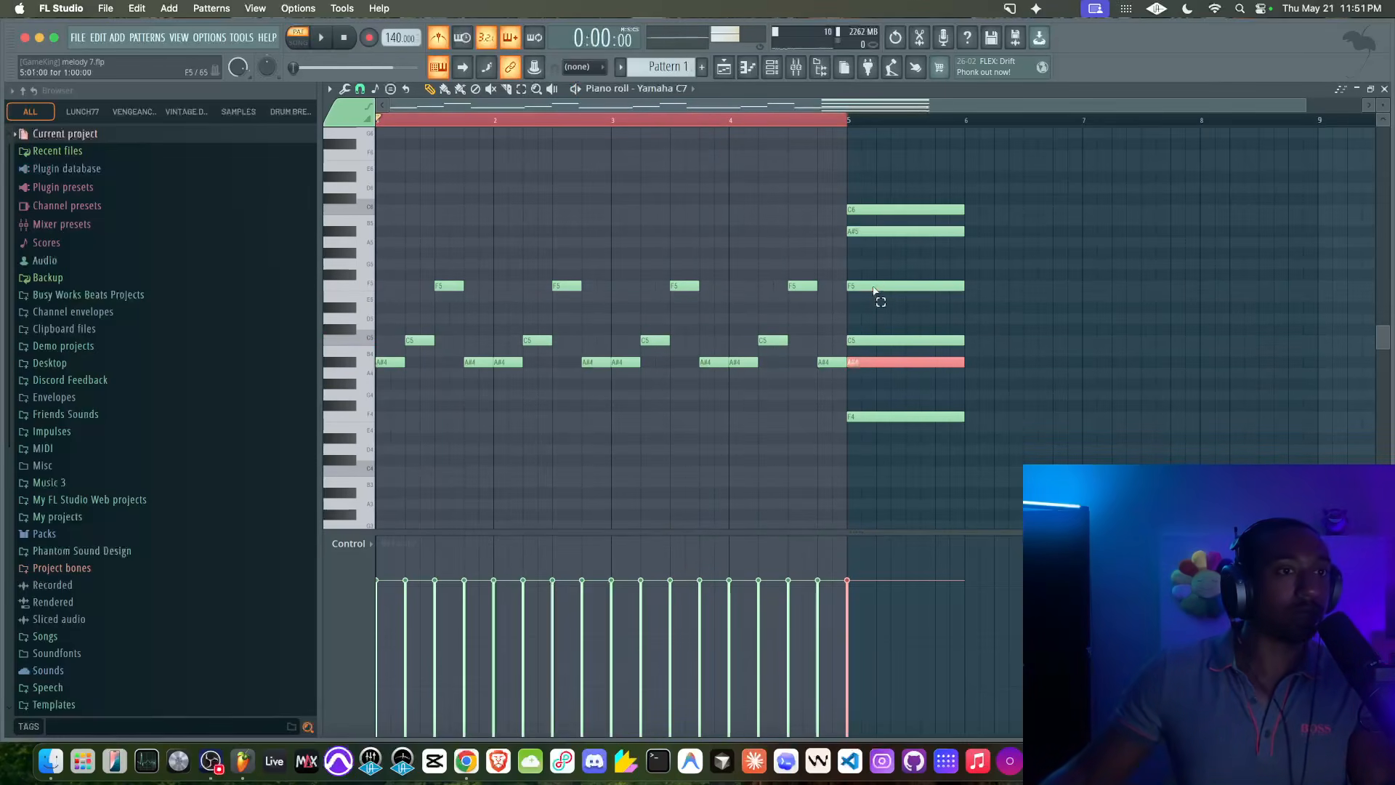
# - Add short neighbouring notes F#5, E5, B4 and A4 at the start of bar 6, beside the reference stack
pyautogui.click(944, 310)
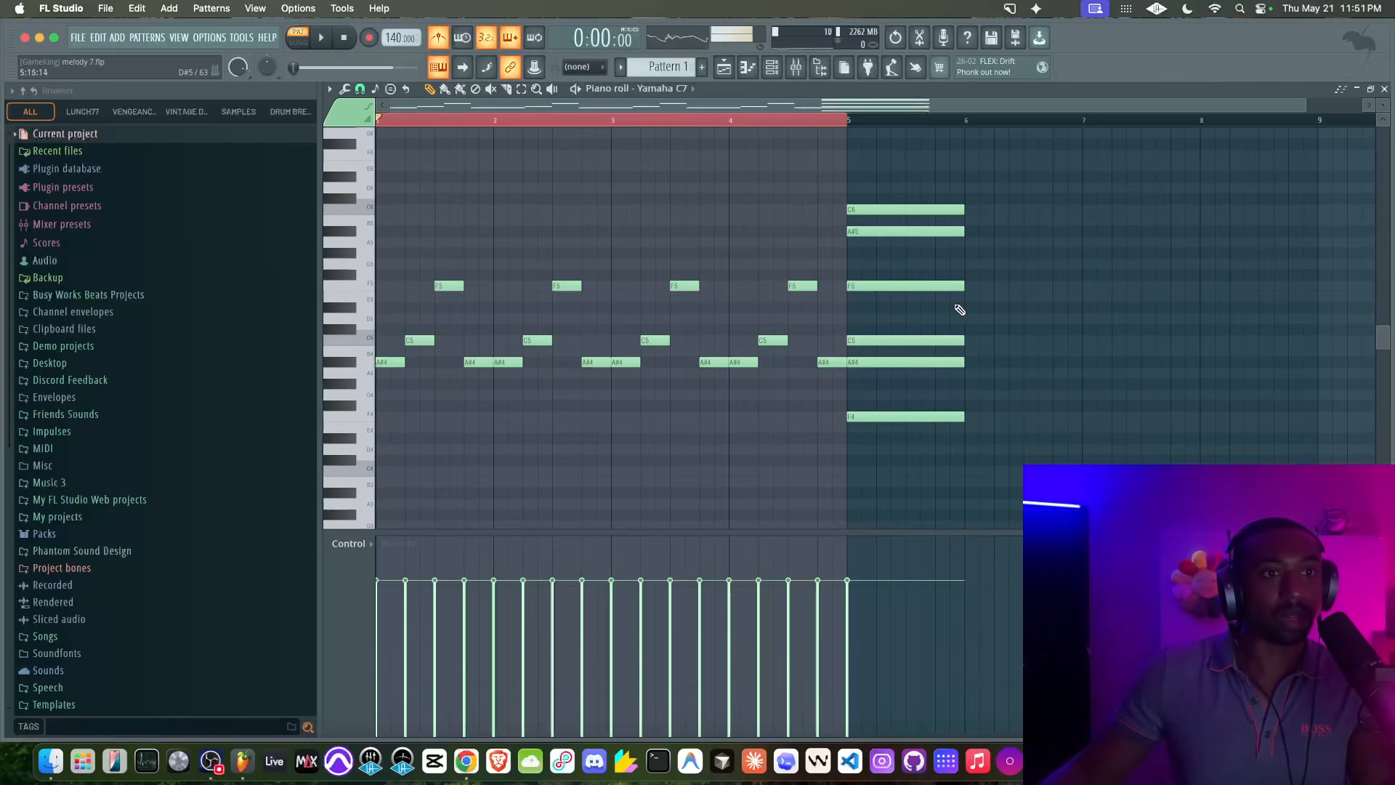
pyautogui.click(974, 295)
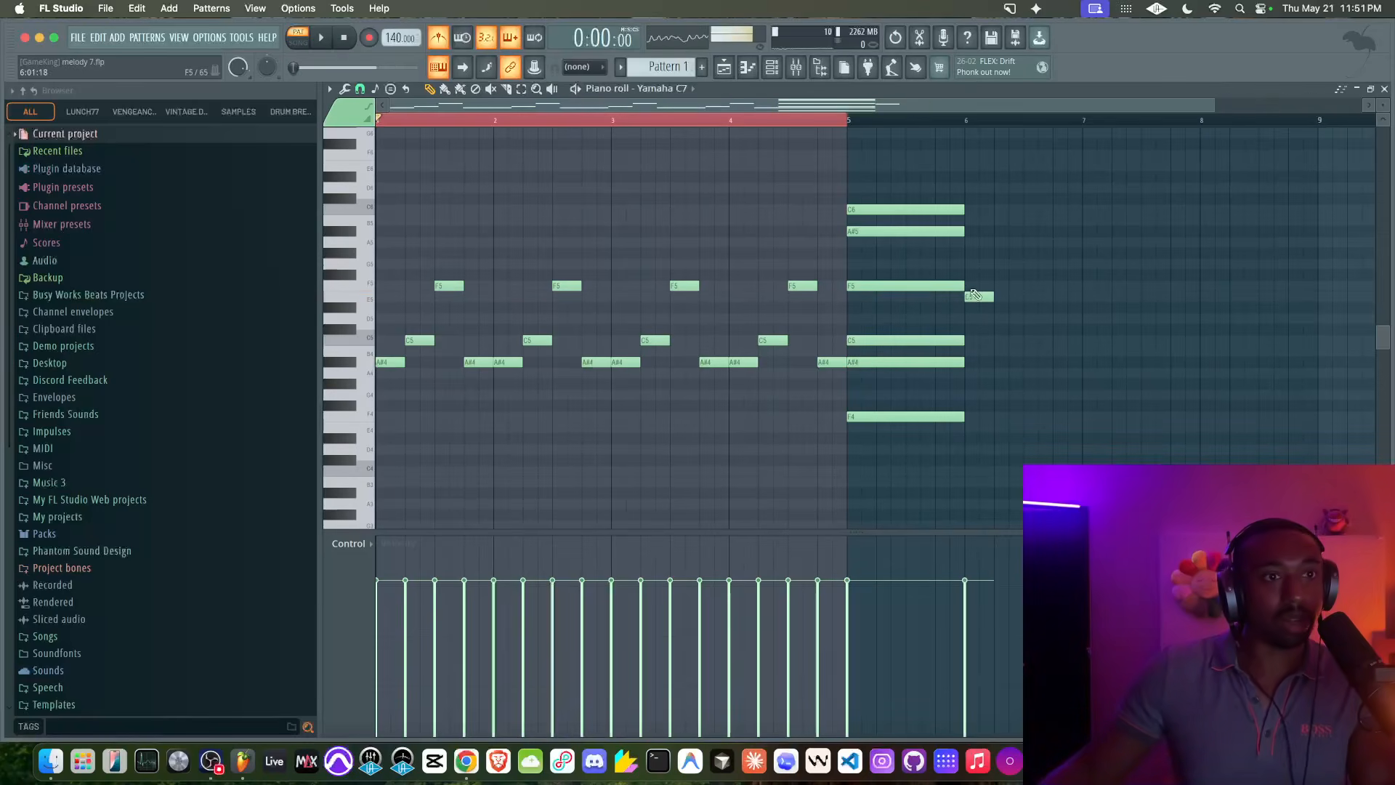
pyautogui.click(969, 372)
pyautogui.moveTo(970, 346); pyautogui.dragTo(989, 392)
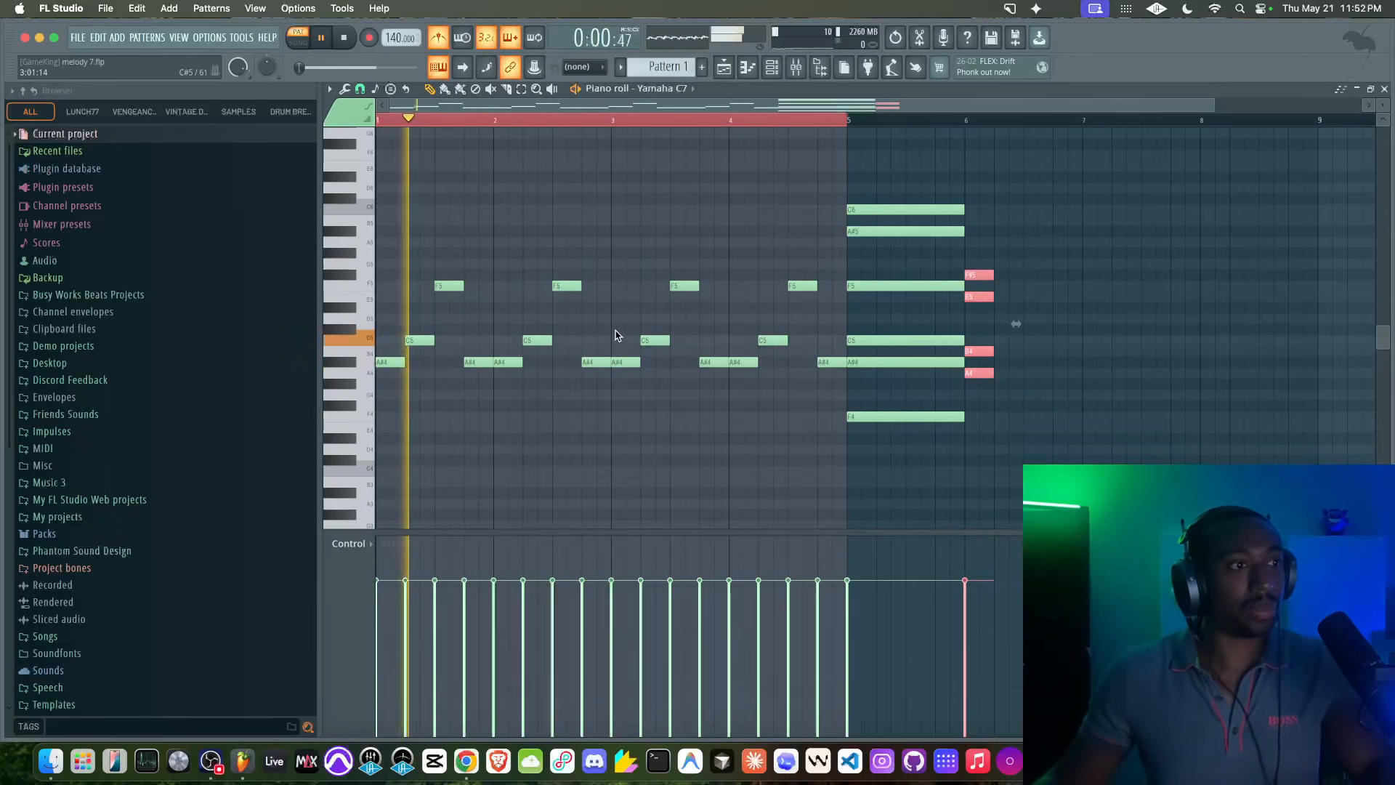
# - Move the last notes of bars 1, 2 and 3 to A4, E5 and B4 respectively and play the pattern
pyautogui.click(486, 360)
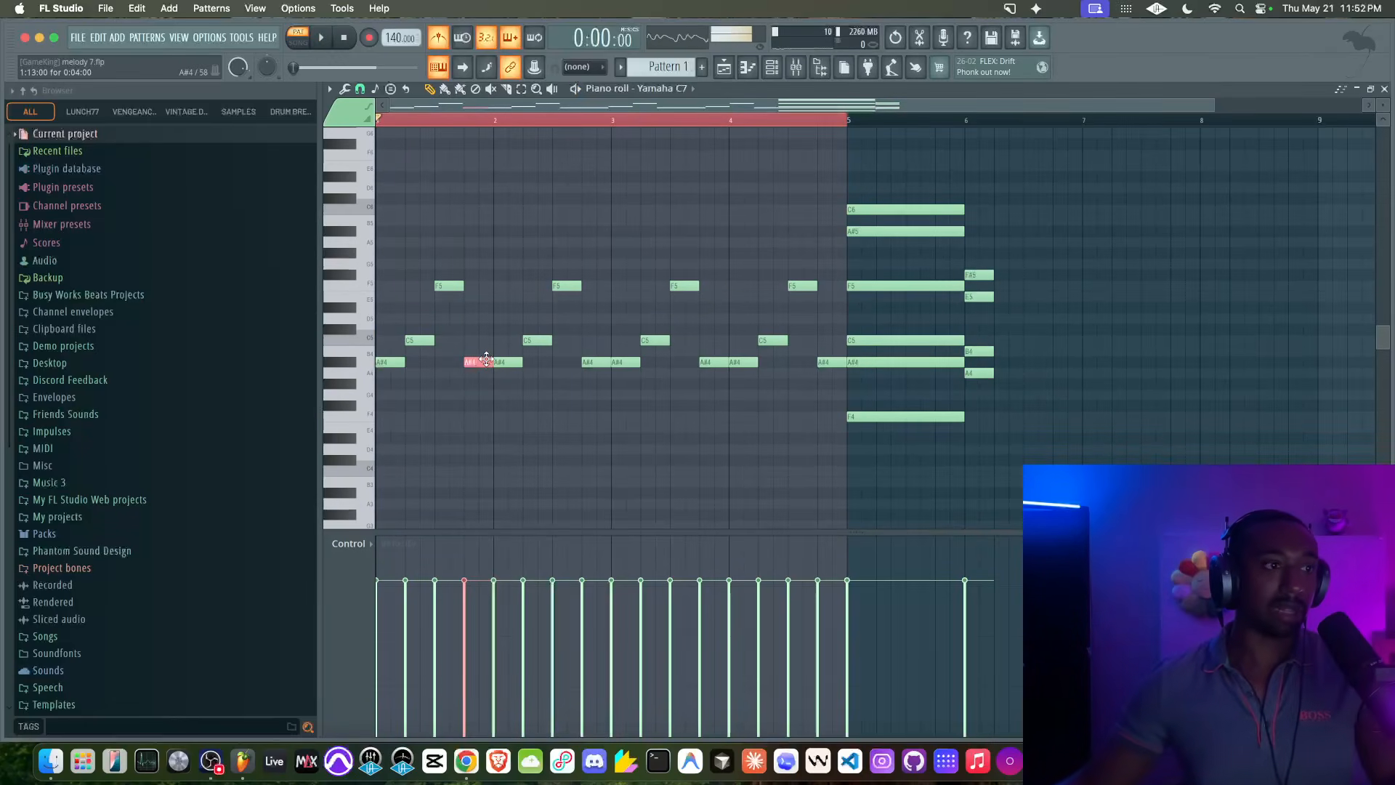
pyautogui.moveTo(486, 361); pyautogui.dragTo(486, 371)
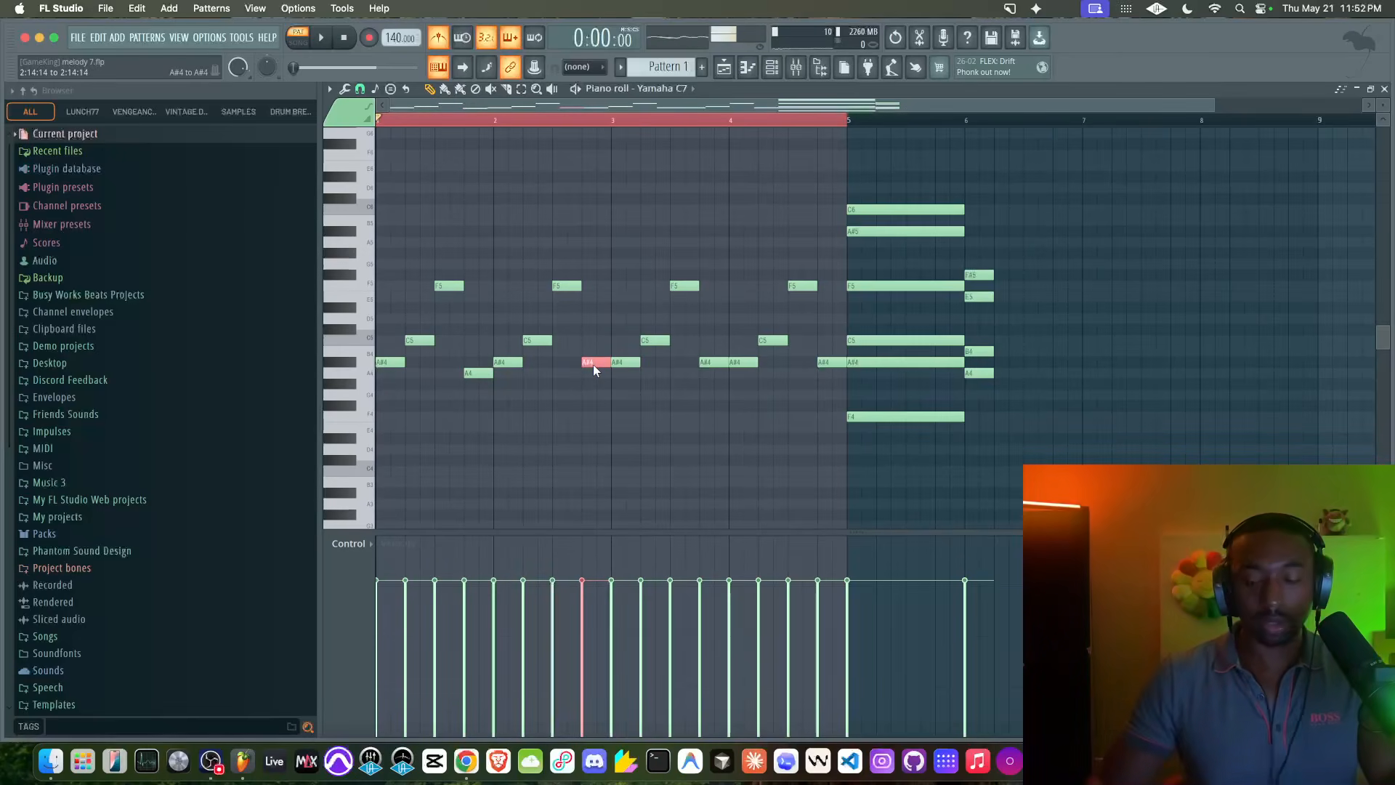
pyautogui.press('Up')
pyautogui.press('Up')
pyautogui.press('Up')
pyautogui.press('Up')
pyautogui.press('Up')
pyautogui.press('Up')
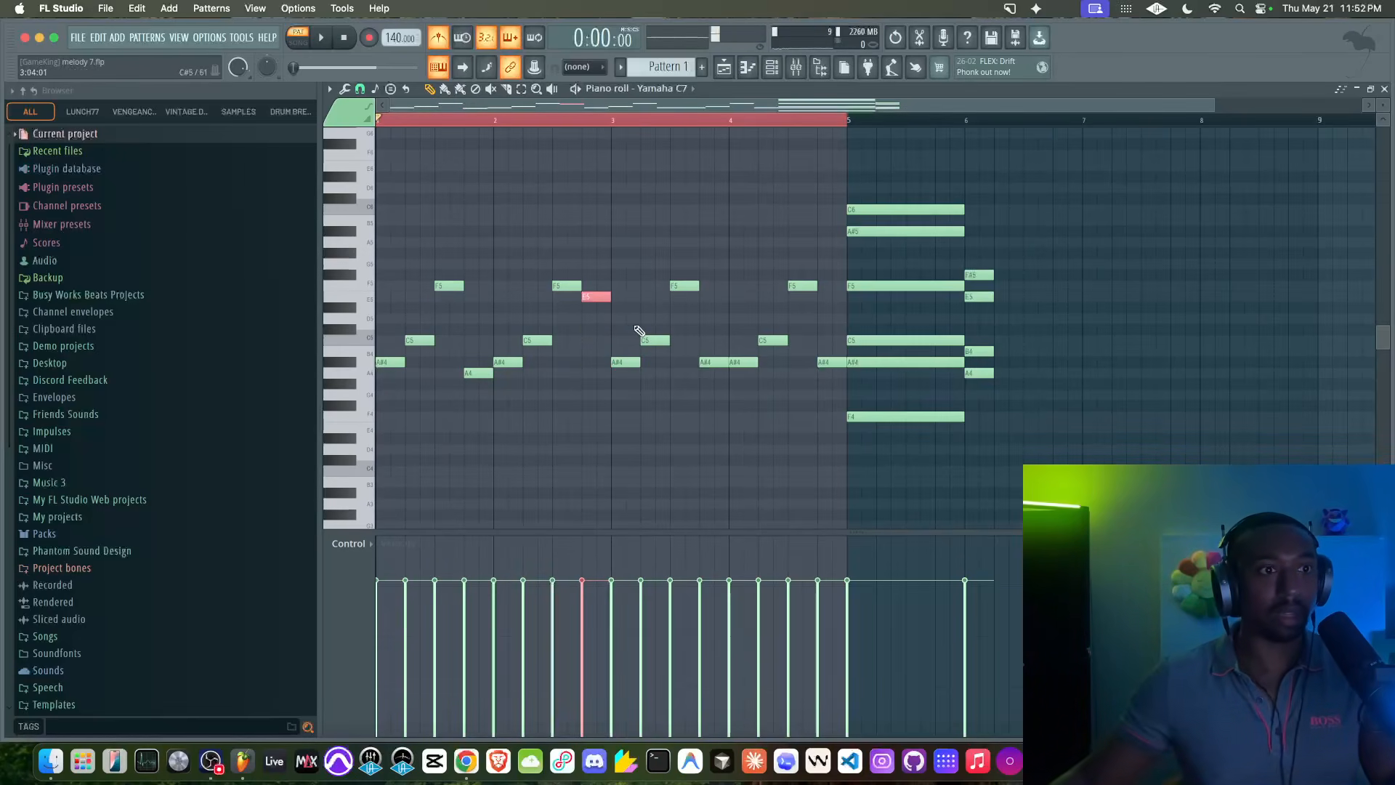
pyautogui.click(718, 362)
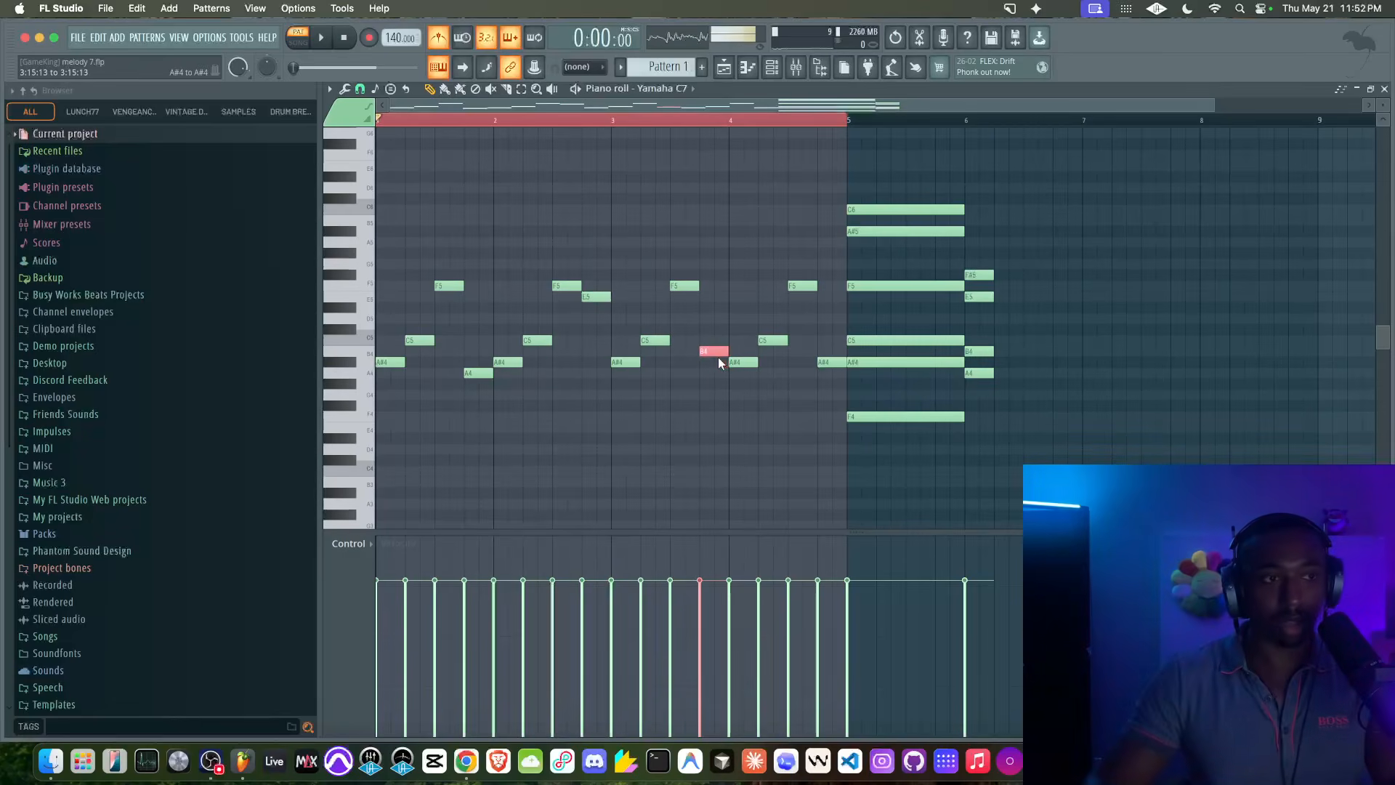
pyautogui.press('space')
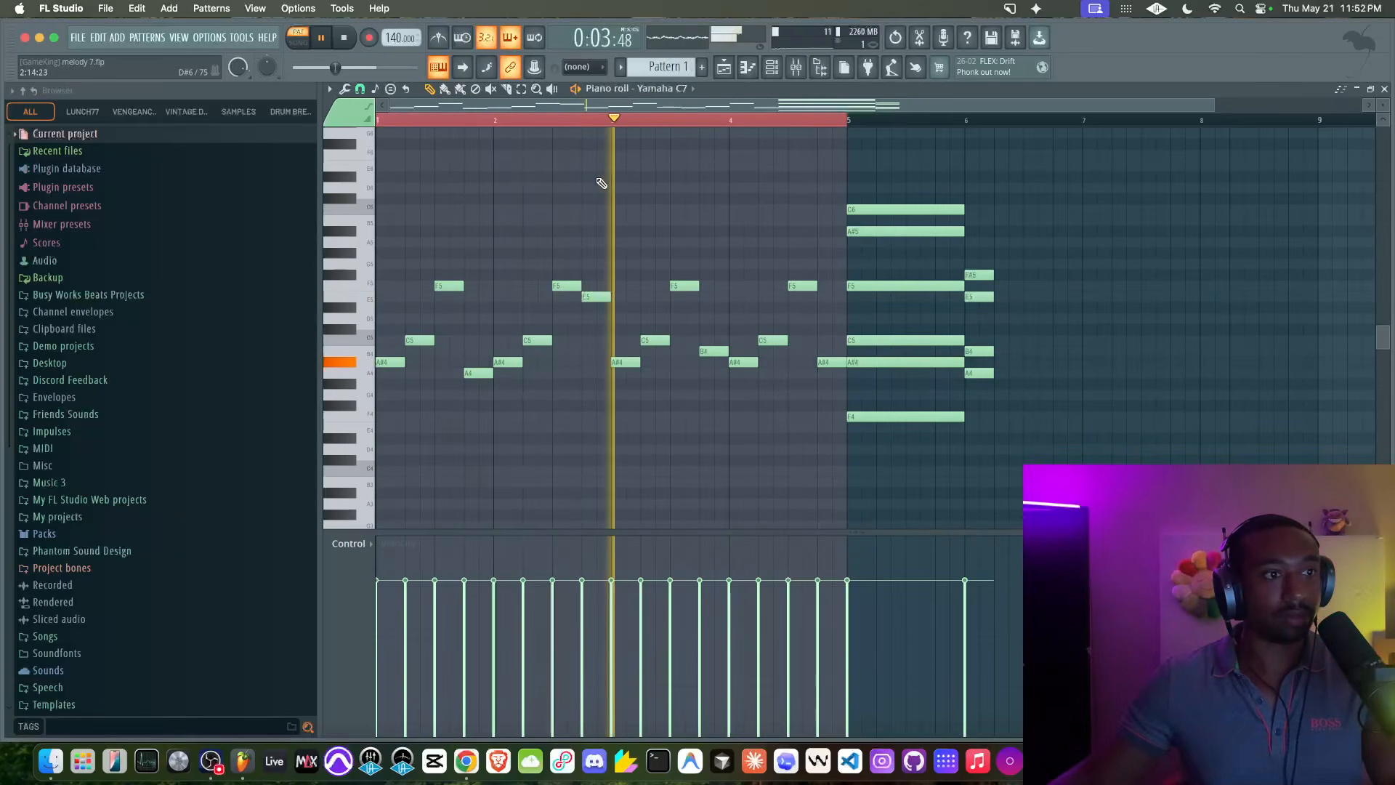
pyautogui.press('space')
# - Lower the last note of bar 2 by six semitones to A#4 and listen to the pattern
pyautogui.moveTo(595, 281); pyautogui.dragTo(595, 335)
pyautogui.hotkey('shift', 'Down')
pyautogui.hotkey('shift', 'Down')
pyautogui.hotkey('shift', 'Down')
pyautogui.hotkey('shift', 'Down')
pyautogui.hotkey('shift', 'Down')
pyautogui.hotkey('shift', 'Down')
pyautogui.press('space')
pyautogui.rightClick(596, 339)
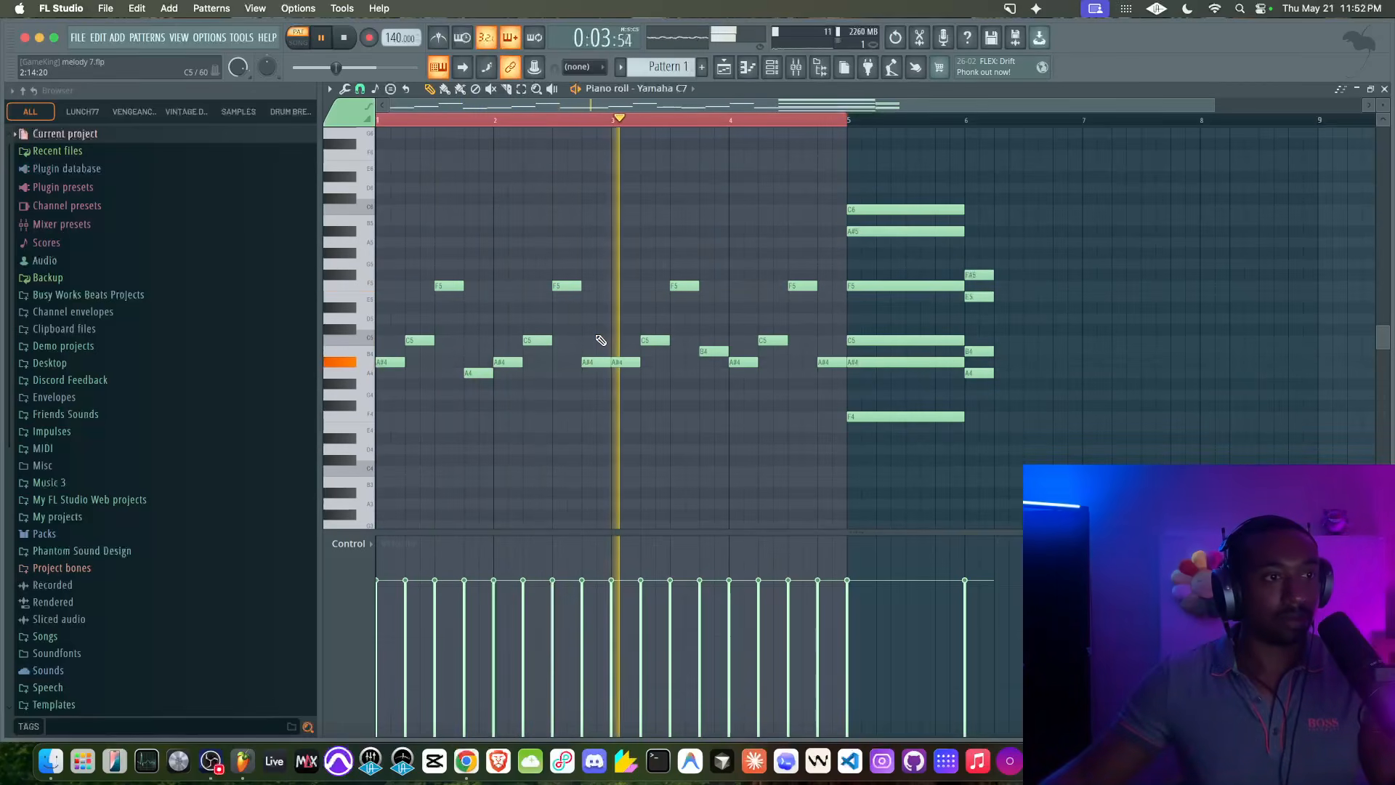
pyautogui.keyDown('super'); pyautogui.click(829, 359); pyautogui.keyUp('super')
pyautogui.rightClick(806, 397)
pyautogui.scroll(-1, 748, 395)
pyautogui.press('space')
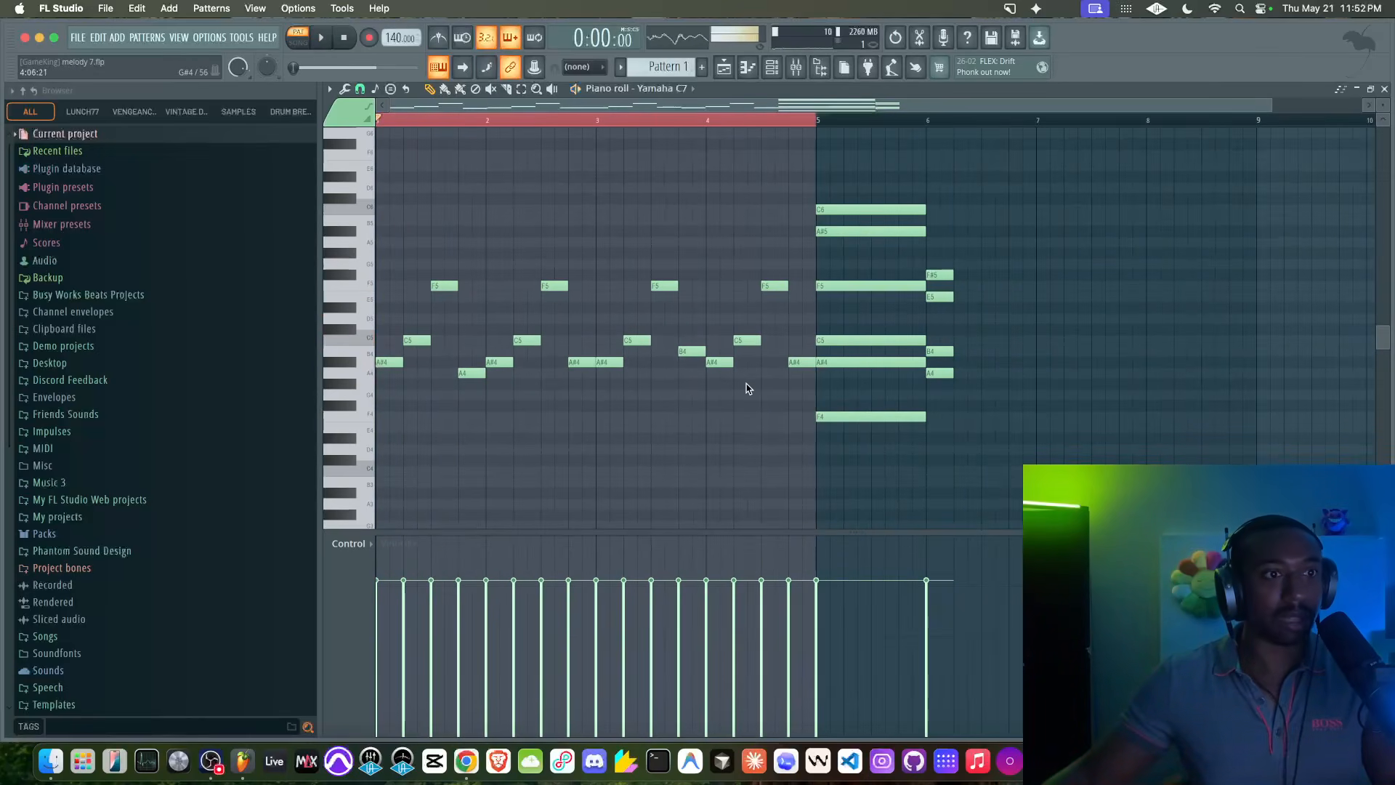
# - Draw a one-bar A#3 bass note under the melody in bar 1
pyautogui.scroll(-3, 388, 414)
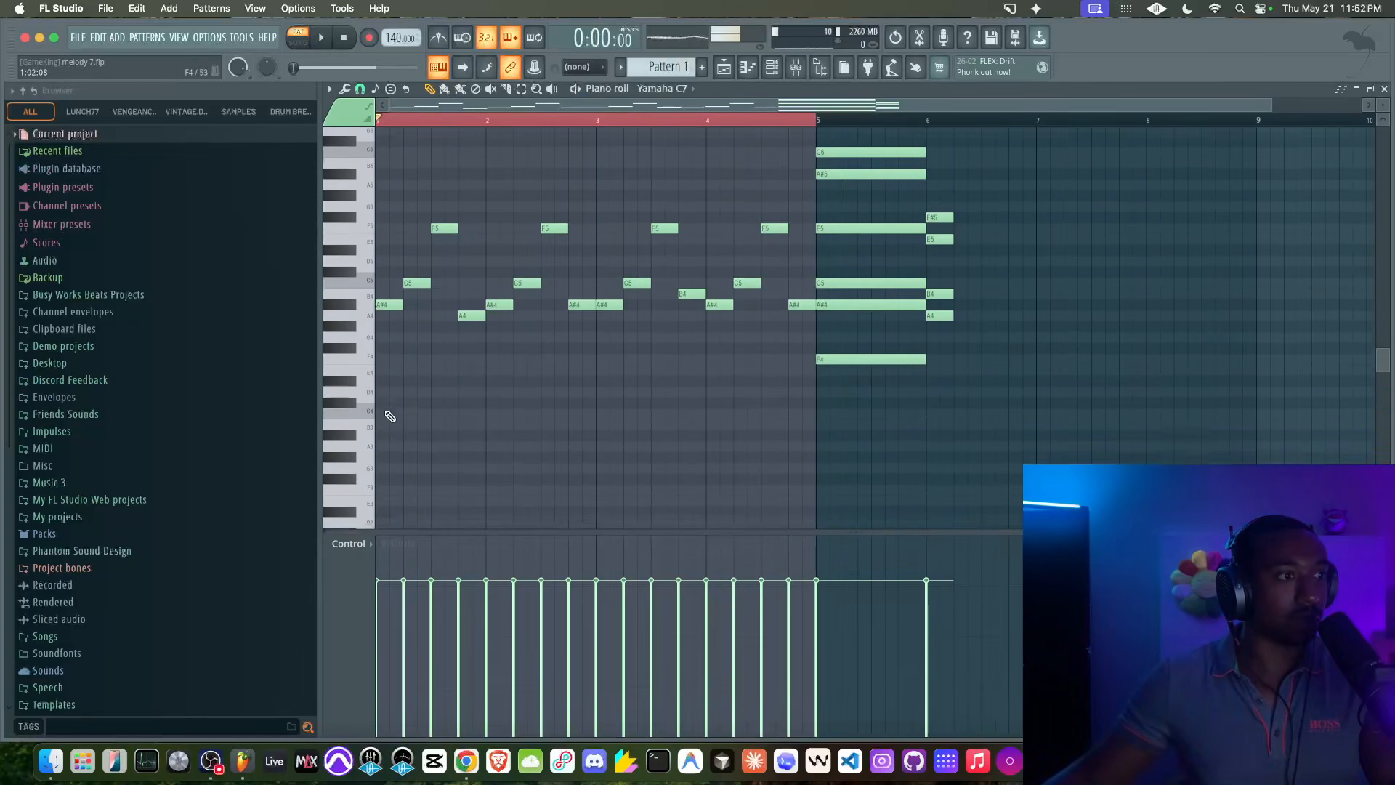
pyautogui.click(382, 427)
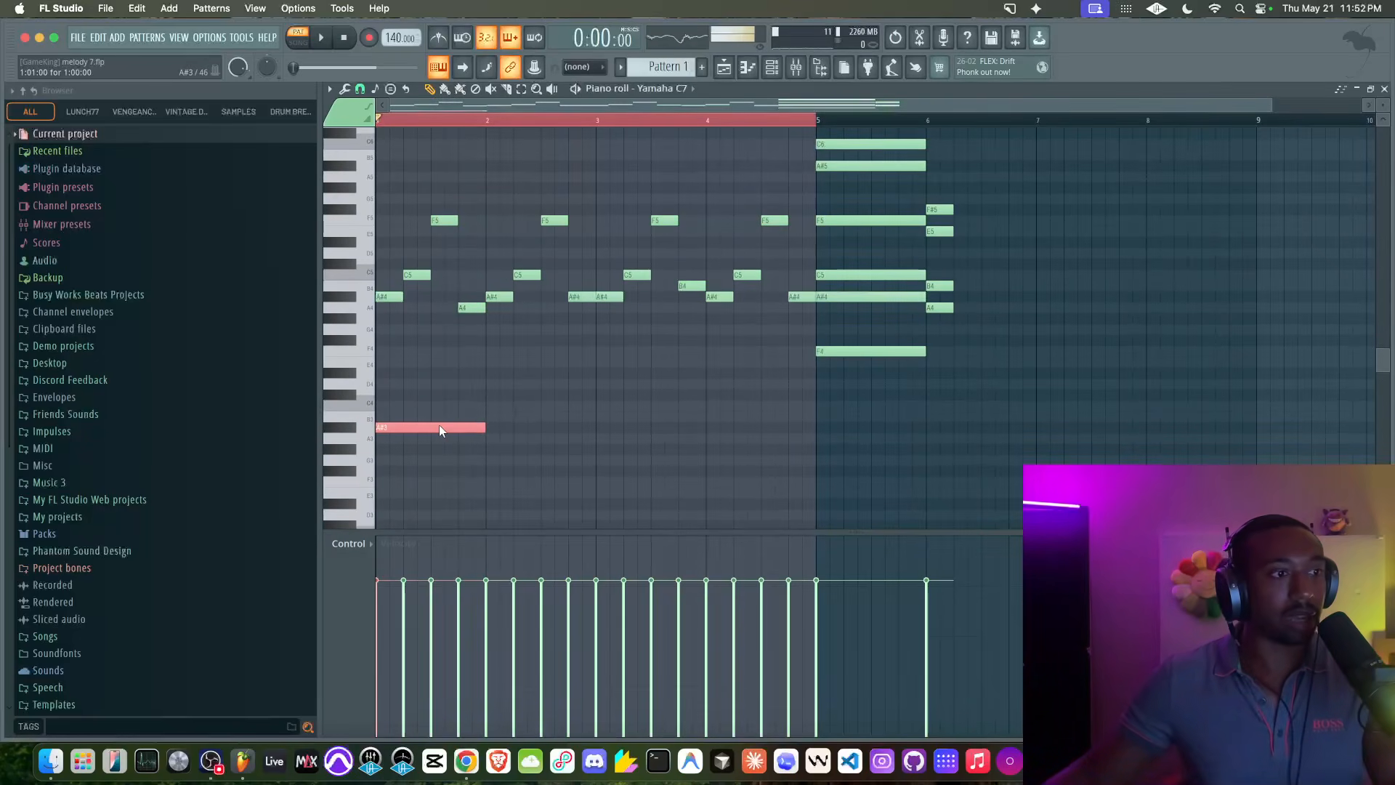
pyautogui.scroll(1, 436, 426)
# - Copy the reference stack with its short neighbouring notes two octaves down, then deselect the notes
pyautogui.moveTo(928, 440)
pyautogui.mouseDown()
pyautogui.moveTo(877, 154)
pyautogui.moveTo(849, 383)
pyautogui.moveTo(943, 425)
pyautogui.mouseUp()
pyautogui.moveTo(853, 382); pyautogui.dragTo(859, 381)
pyautogui.press('super+c')
pyautogui.press('super+v')
pyautogui.press('super+Down')
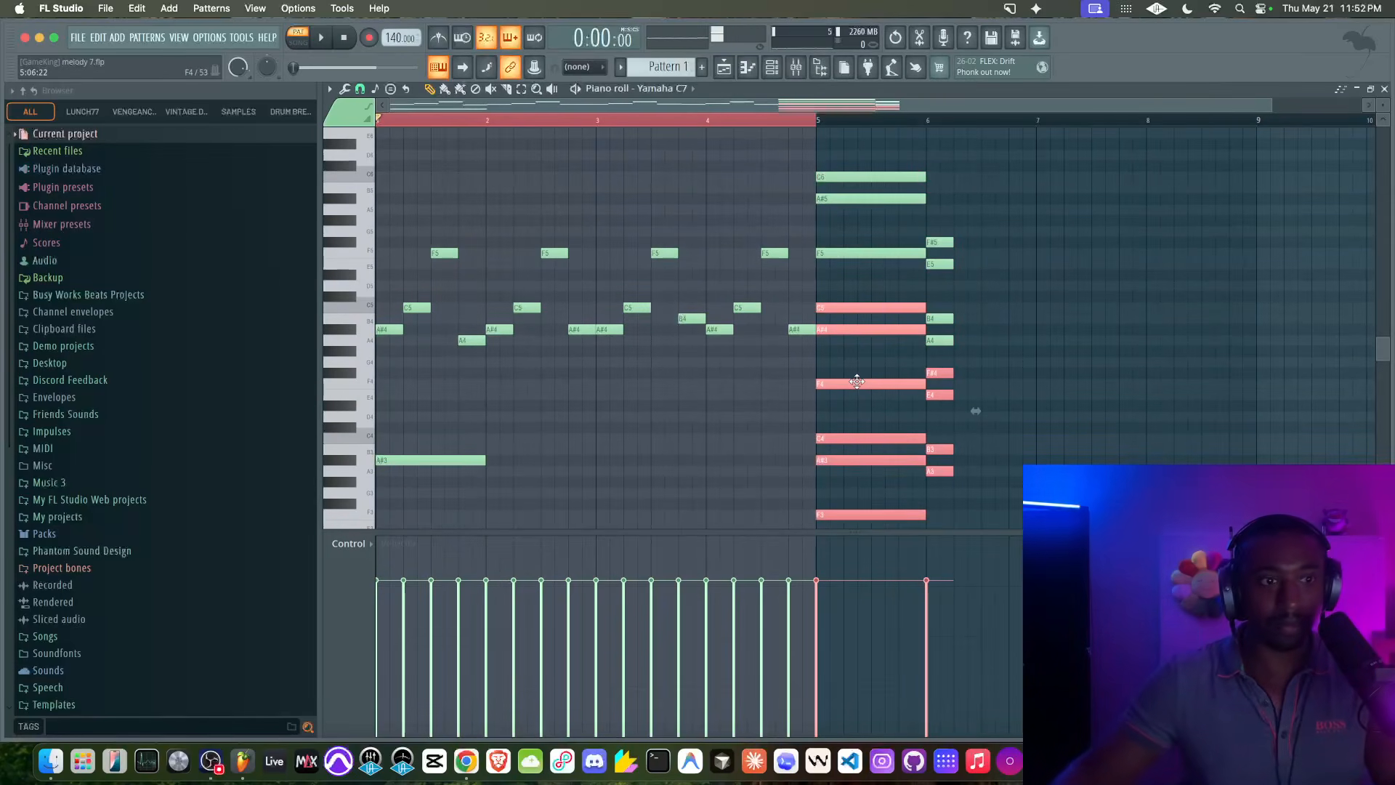
pyautogui.scroll(-4, 819, 410)
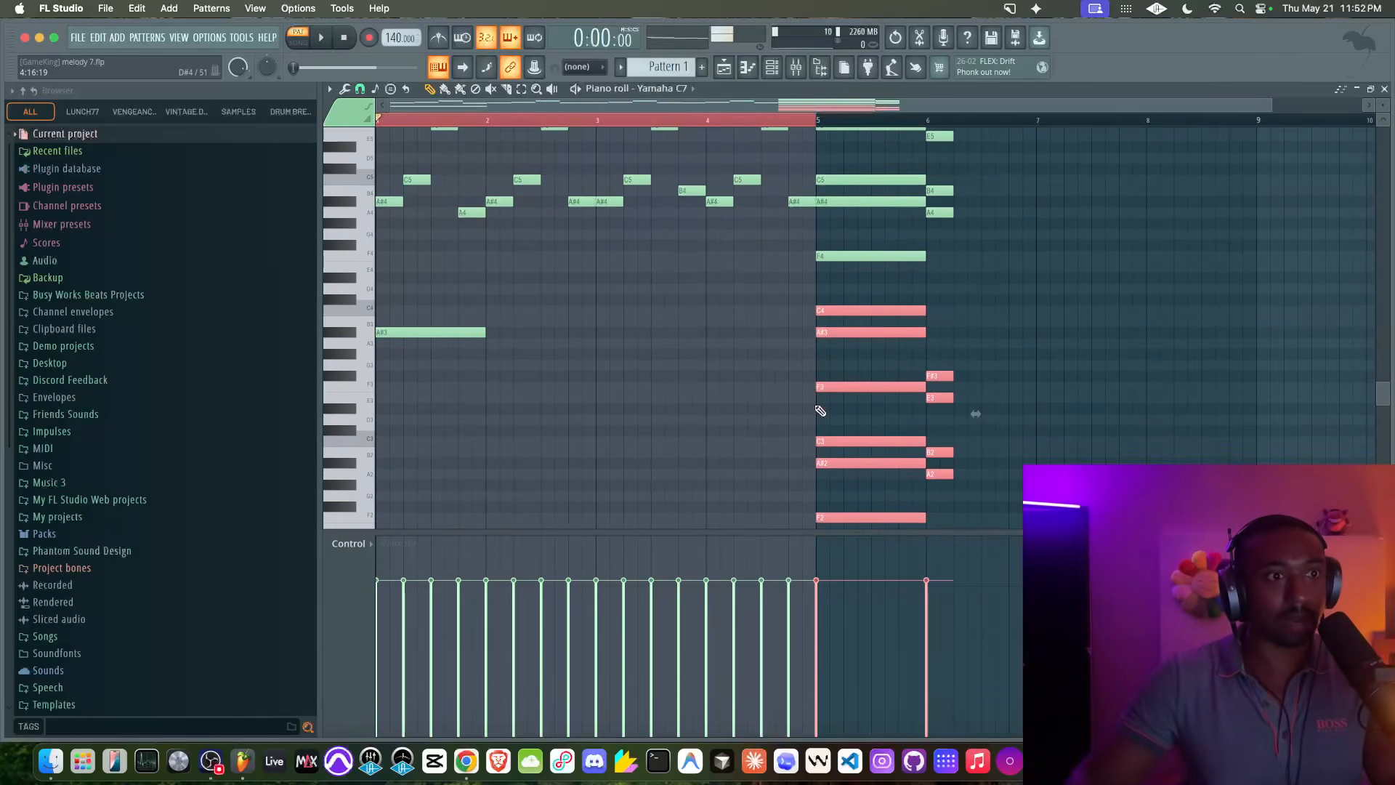
pyautogui.press('super+Down')
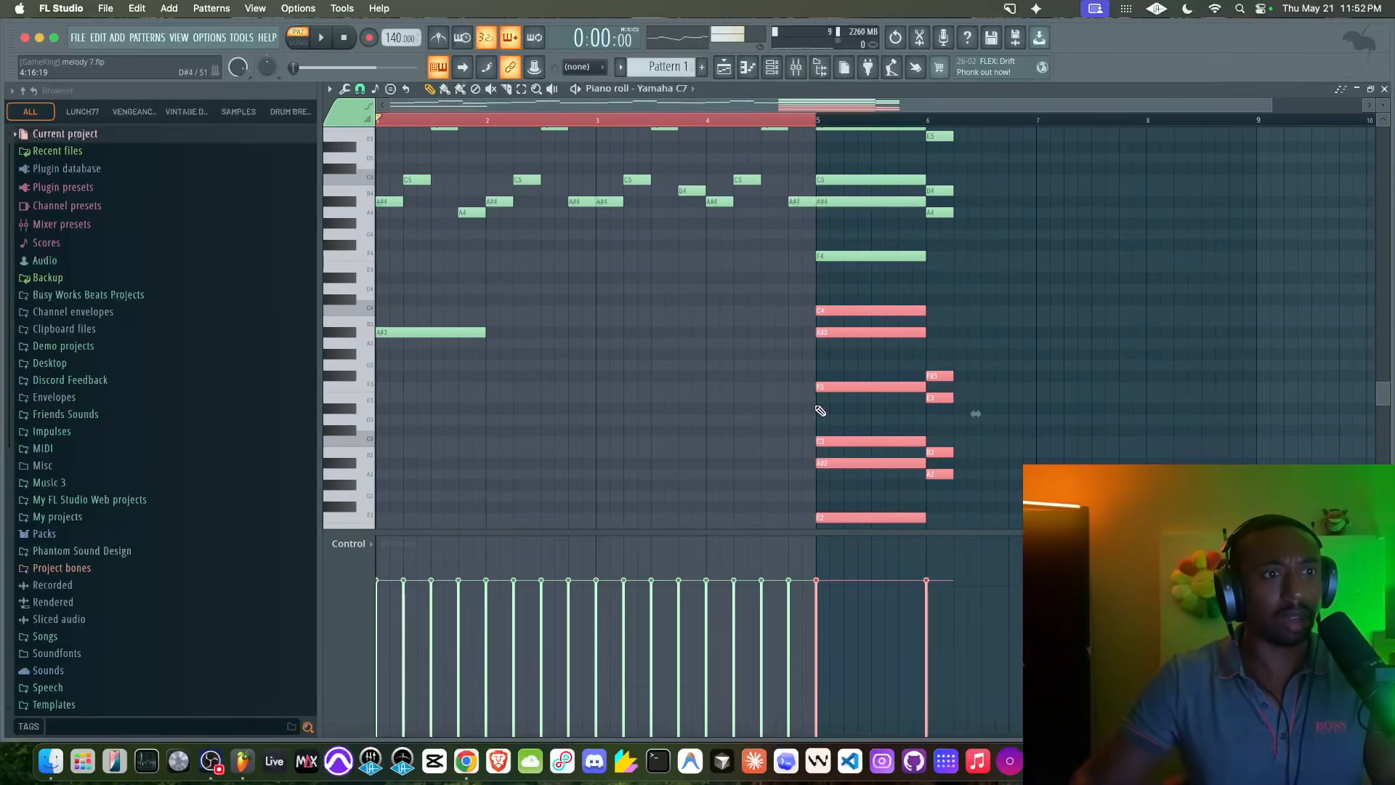
pyautogui.press('super+d')
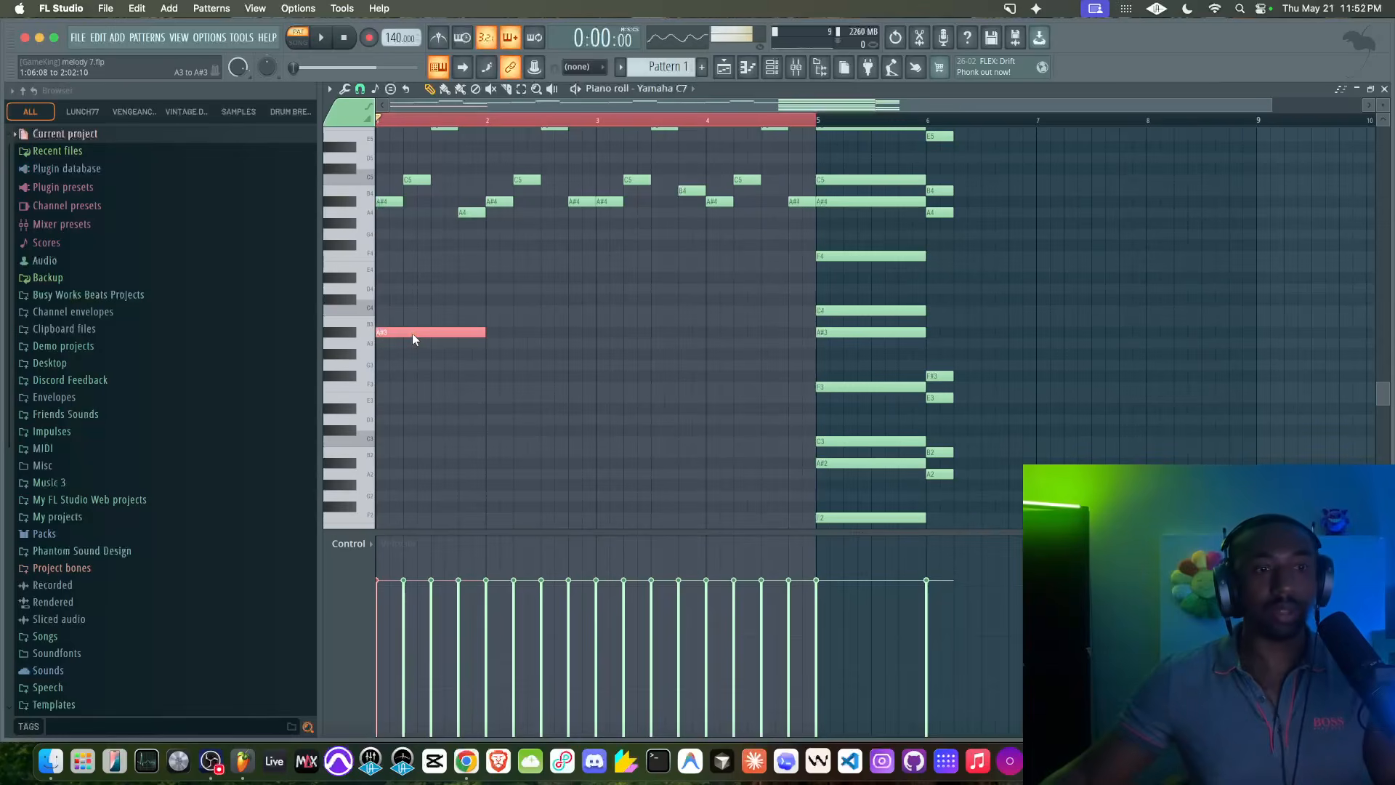
# - Add one-bar bass notes F3 in bar 2 and F#3 in bar 3, checking them with playback
pyautogui.click(527, 388)
pyautogui.press('space')
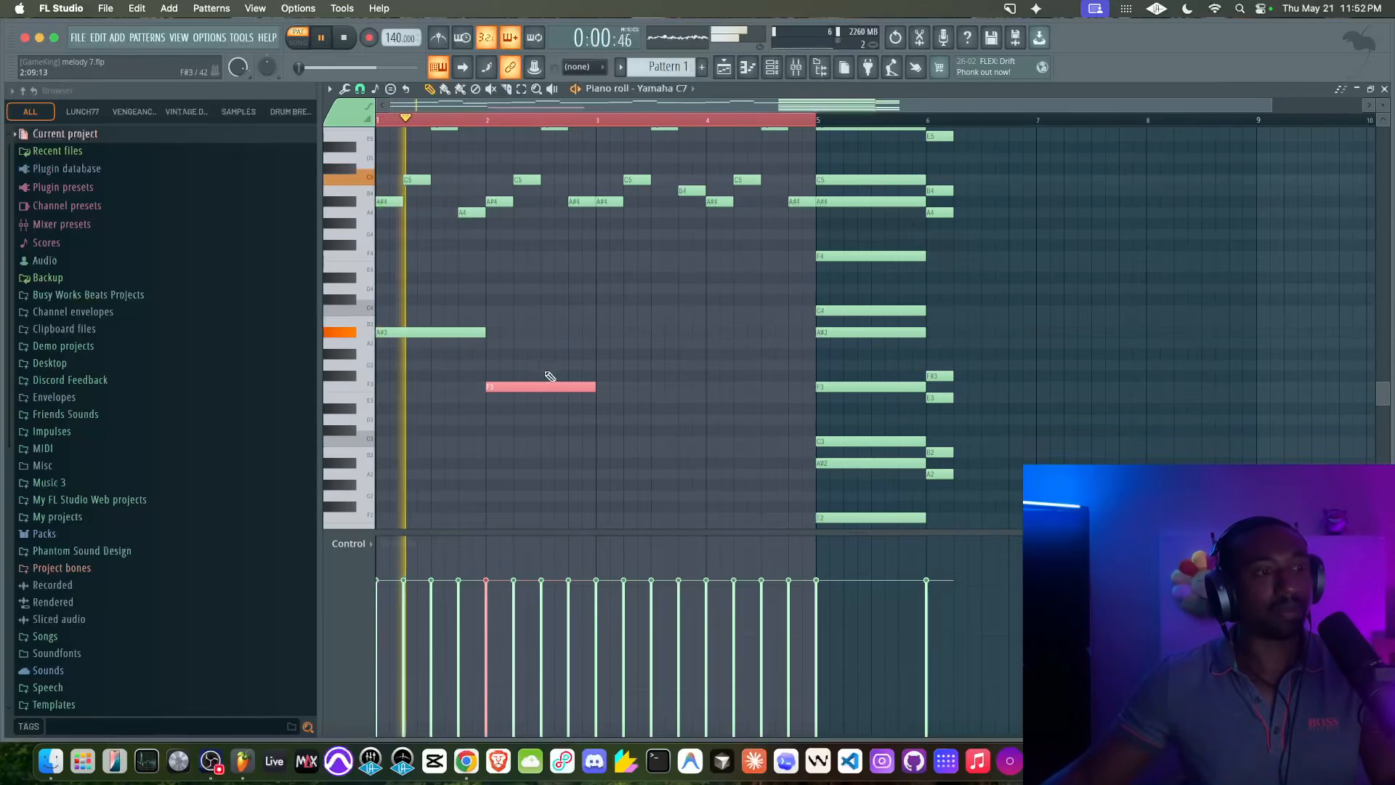
pyautogui.press('space')
pyautogui.click(596, 375)
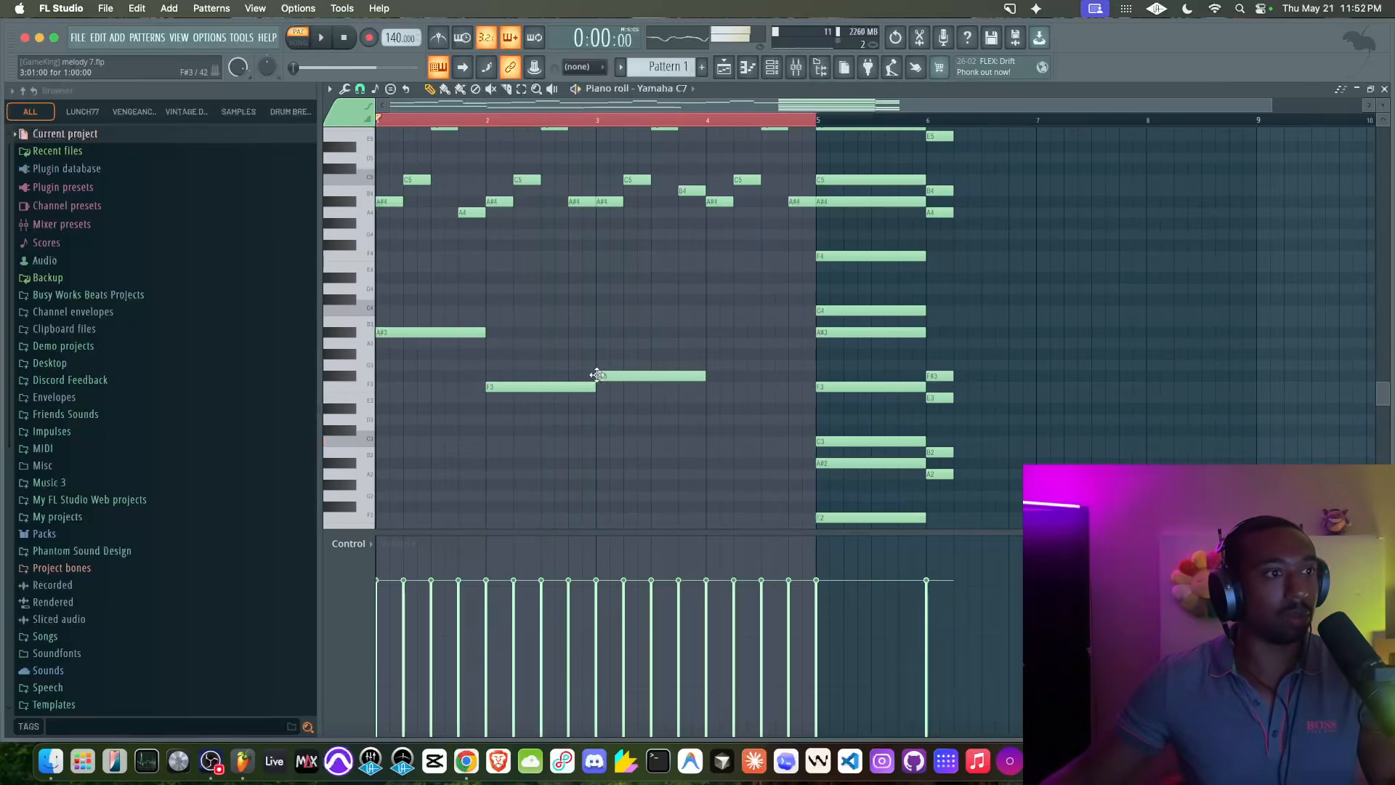
pyautogui.press('space')
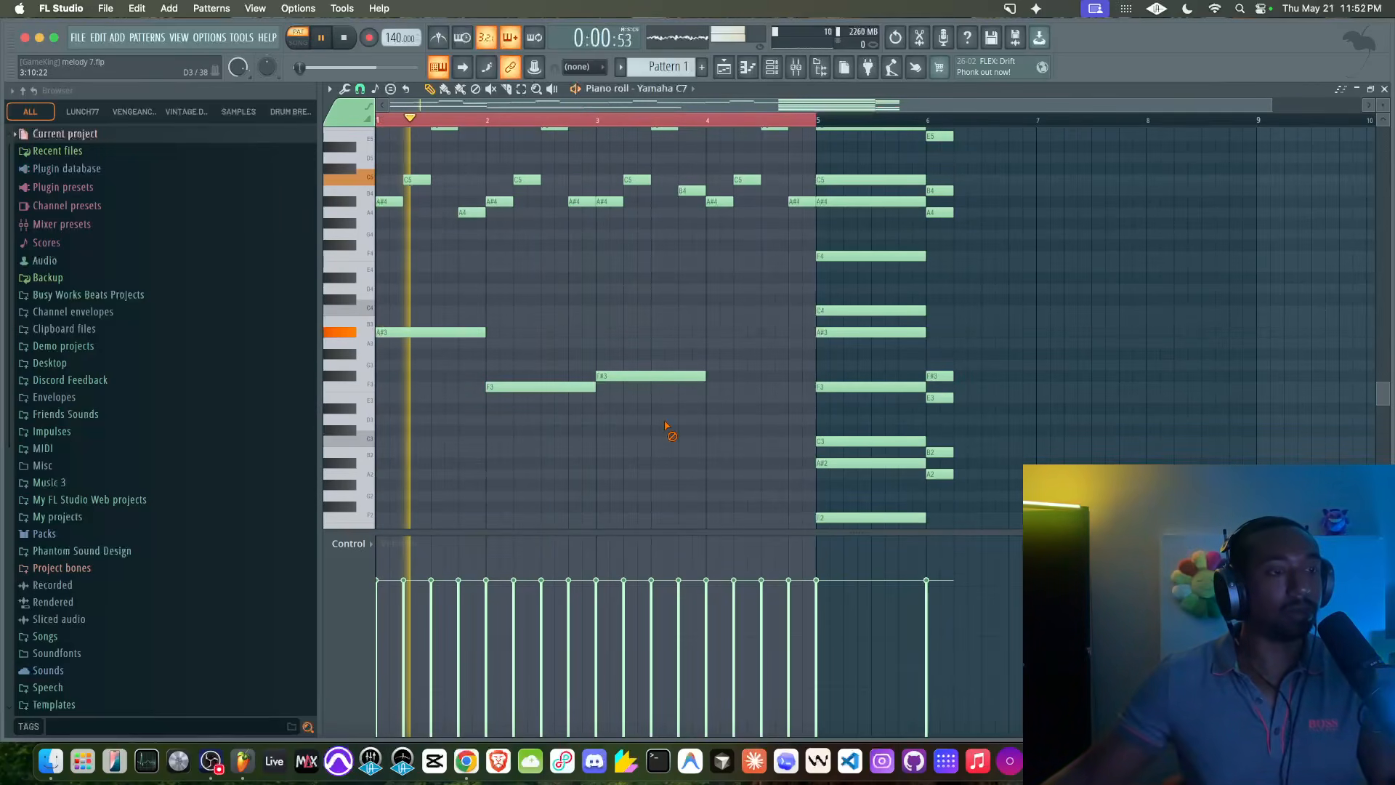
# - Add a one-bar B3 bass note in bar 4
pyautogui.click(713, 332)
pyautogui.press('space')
pyautogui.moveTo(716, 328)
pyautogui.mouseDown()
pyautogui.moveTo(722, 365)
pyautogui.moveTo(728, 323)
pyautogui.mouseUp()
pyautogui.keyDown('super'); pyautogui.click(748, 323); pyautogui.keyUp('super')
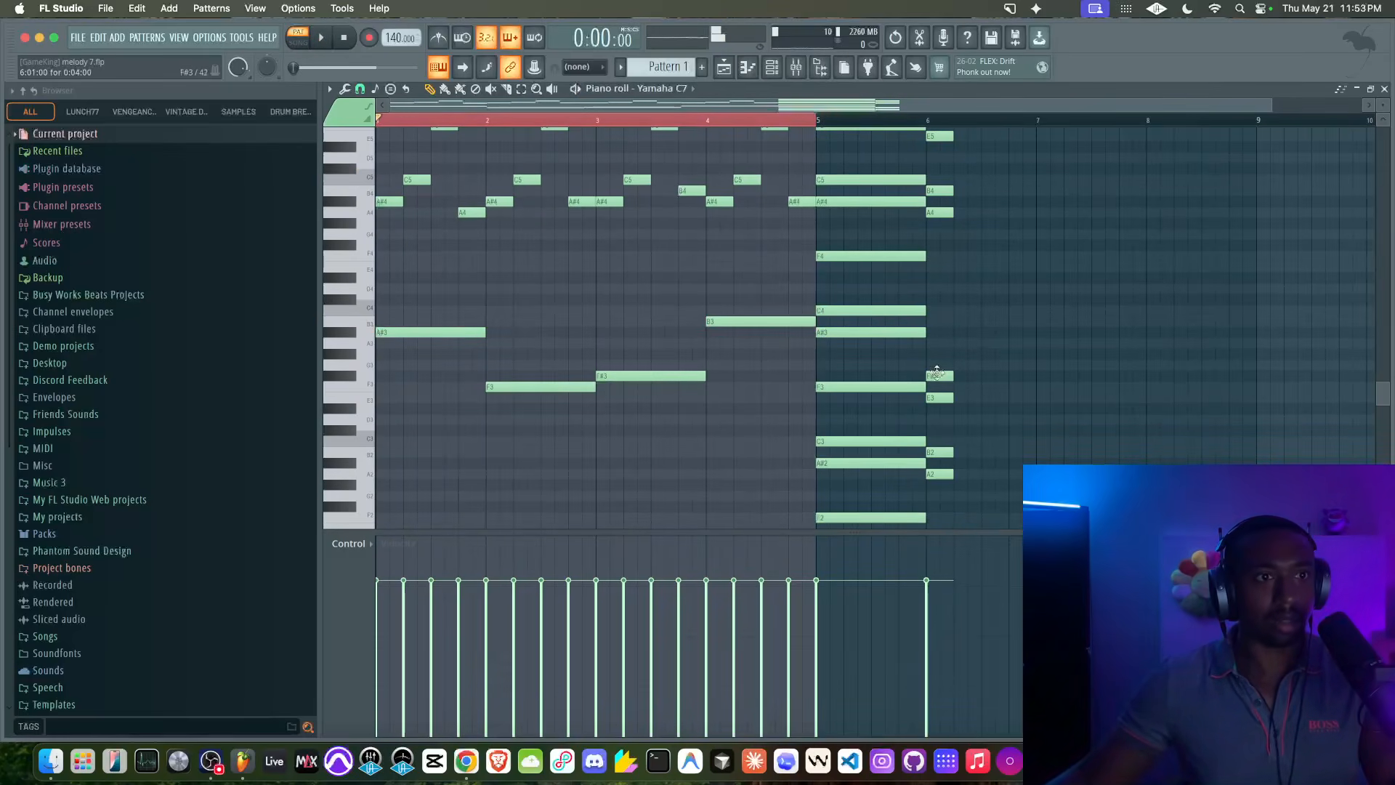
# - Add the short reference notes B3, A3, A5 and B5 at the start of bar 6 and play the pattern
pyautogui.moveTo(935, 326); pyautogui.dragTo(926, 311)
pyautogui.scroll(2, 930, 334)
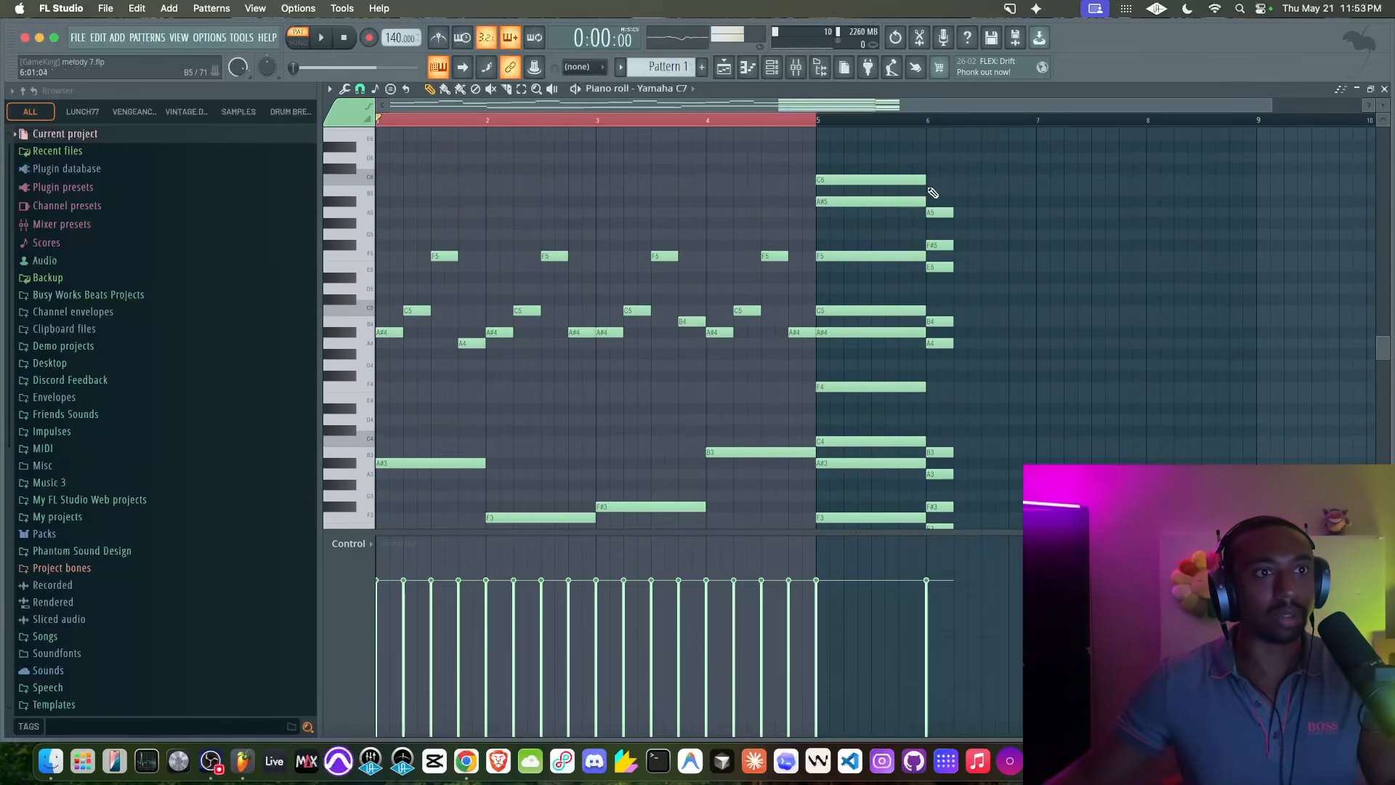
pyautogui.scroll(-1, 799, 327)
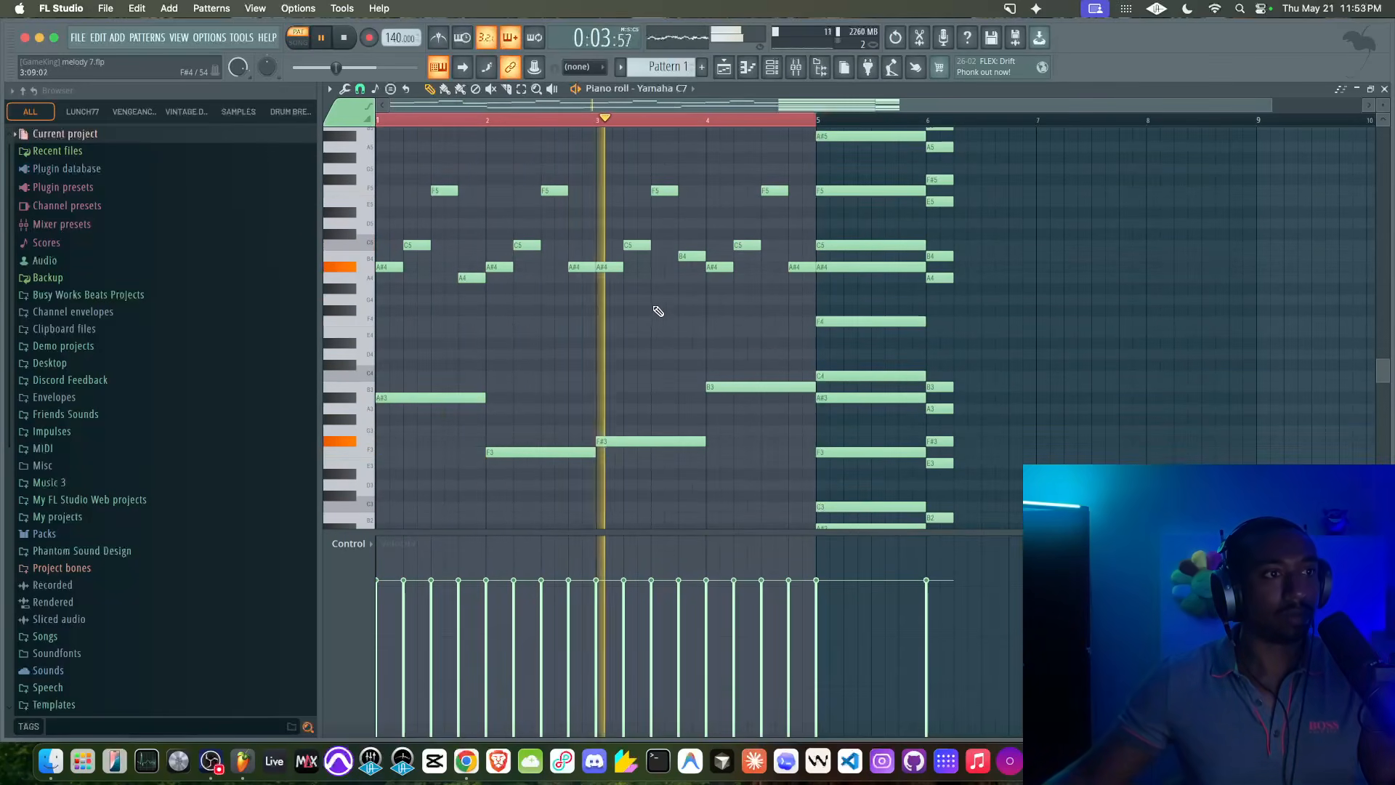
pyautogui.press('space')
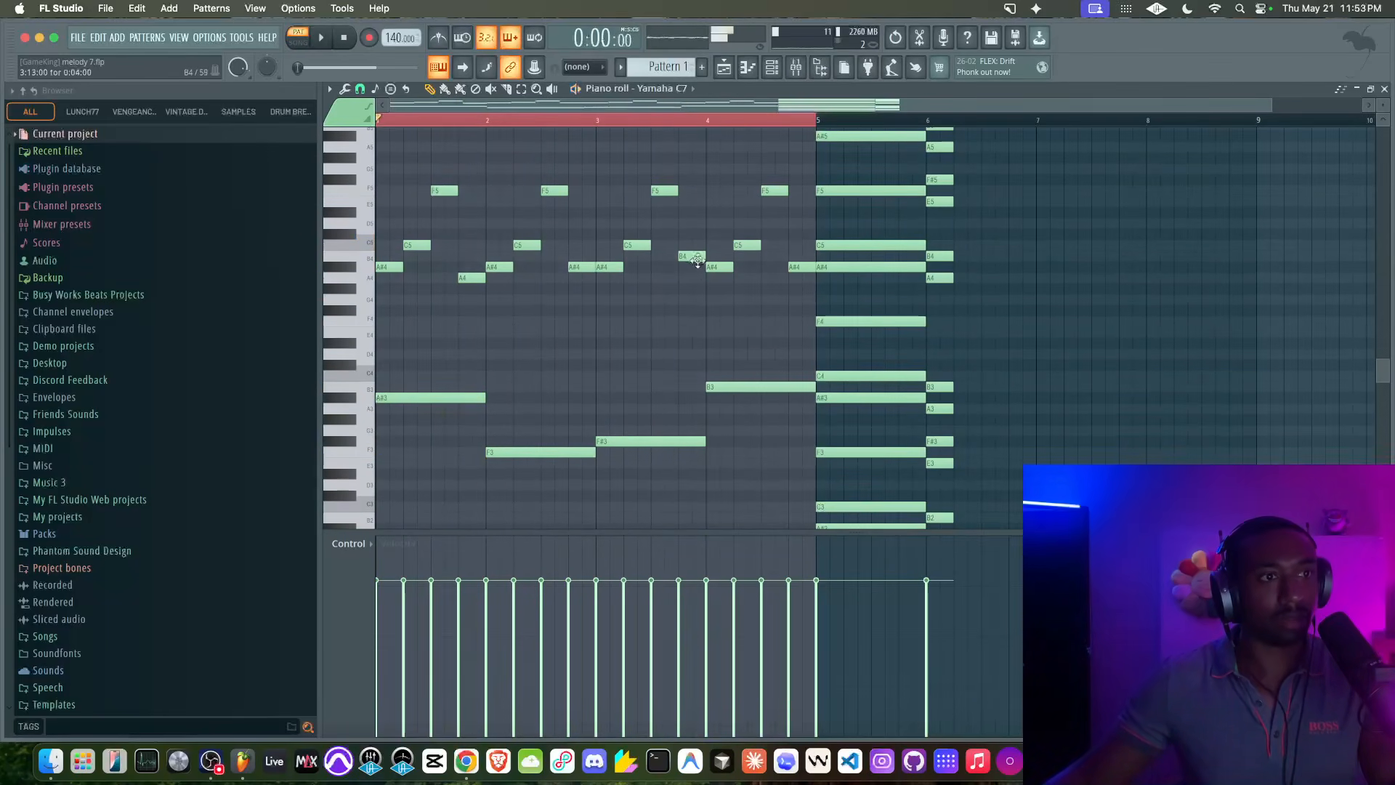
# - Move the last note of bar 3 to A#4 and the first two notes of bar 4 to B4 and D#5, listening to the playback
pyautogui.moveTo(696, 256); pyautogui.dragTo(690, 271)
pyautogui.press('space')
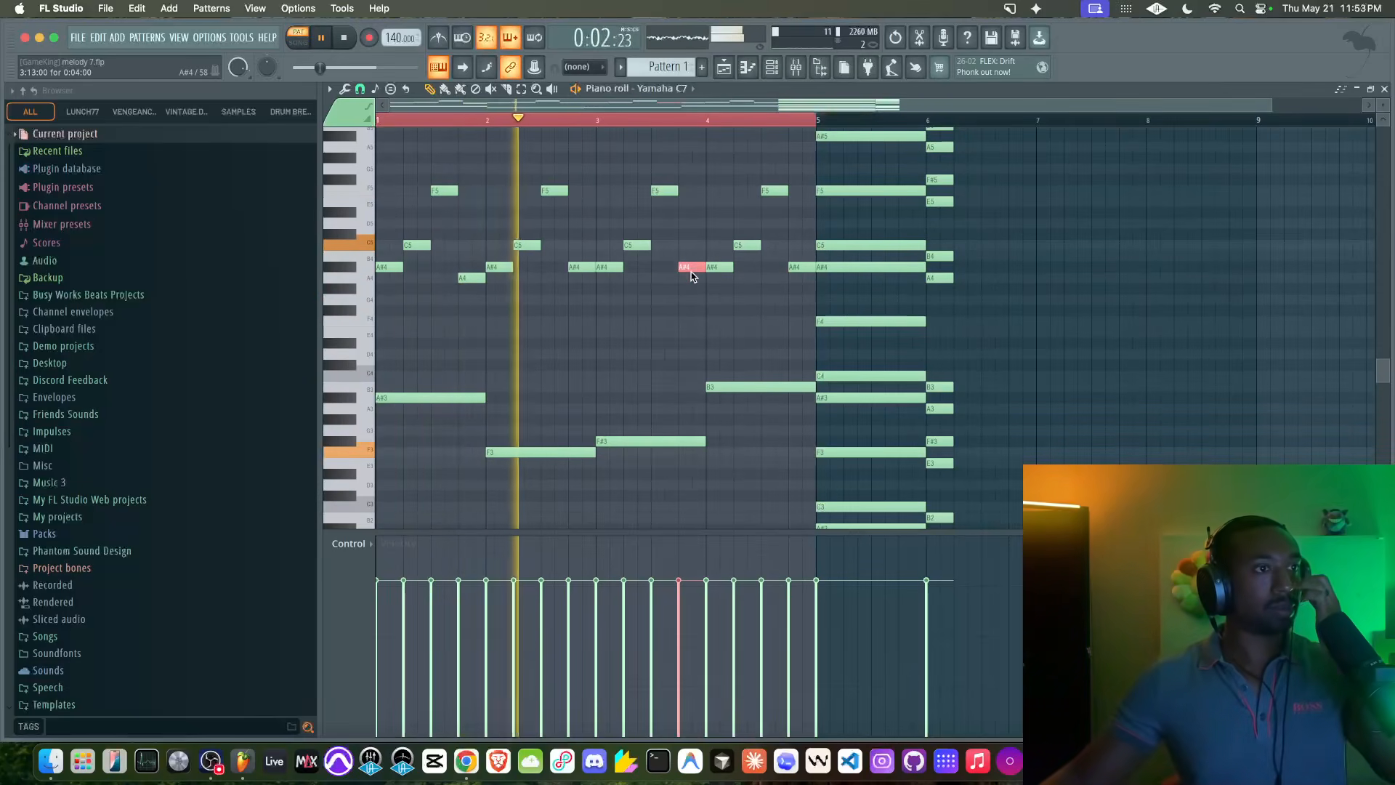
pyautogui.click(675, 341)
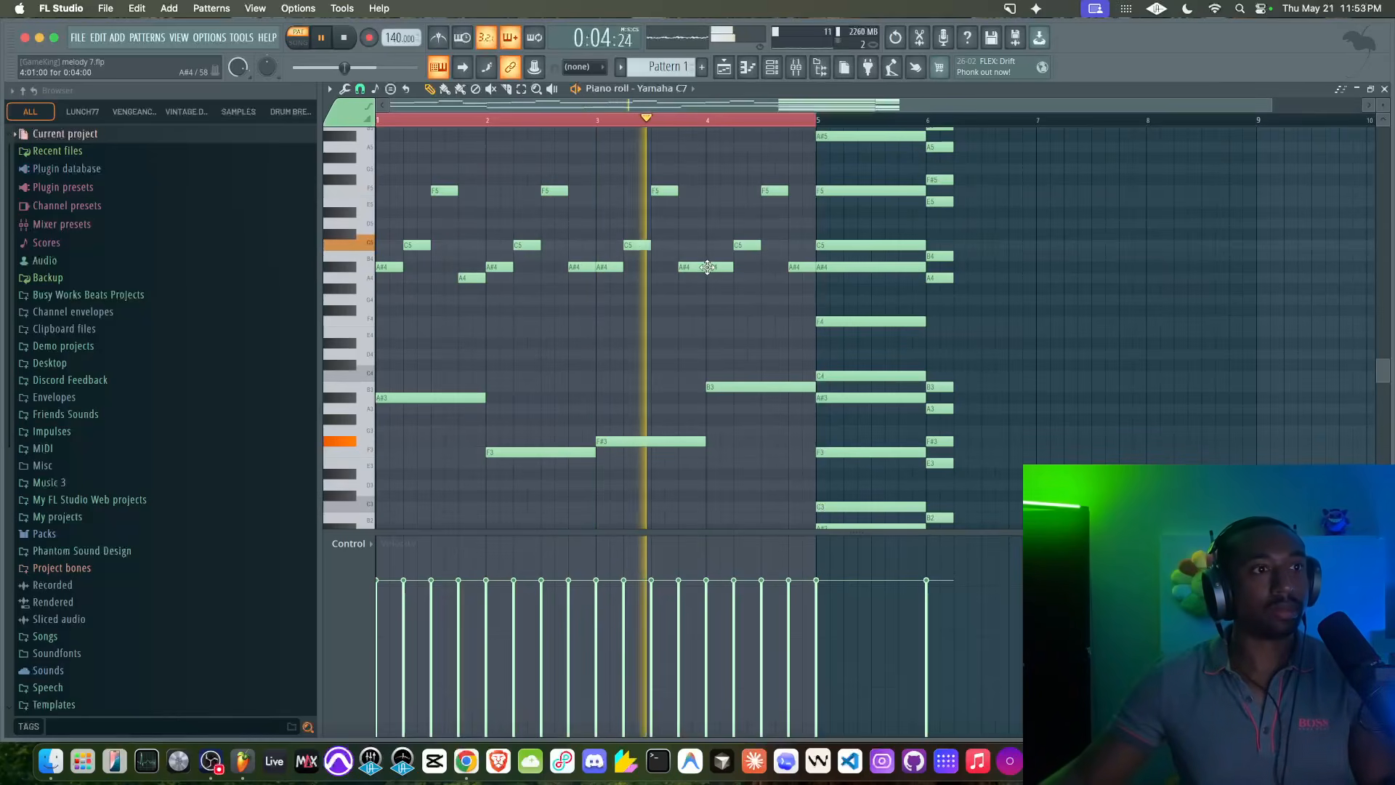
pyautogui.moveTo(713, 269); pyautogui.dragTo(713, 256)
pyautogui.press('space')
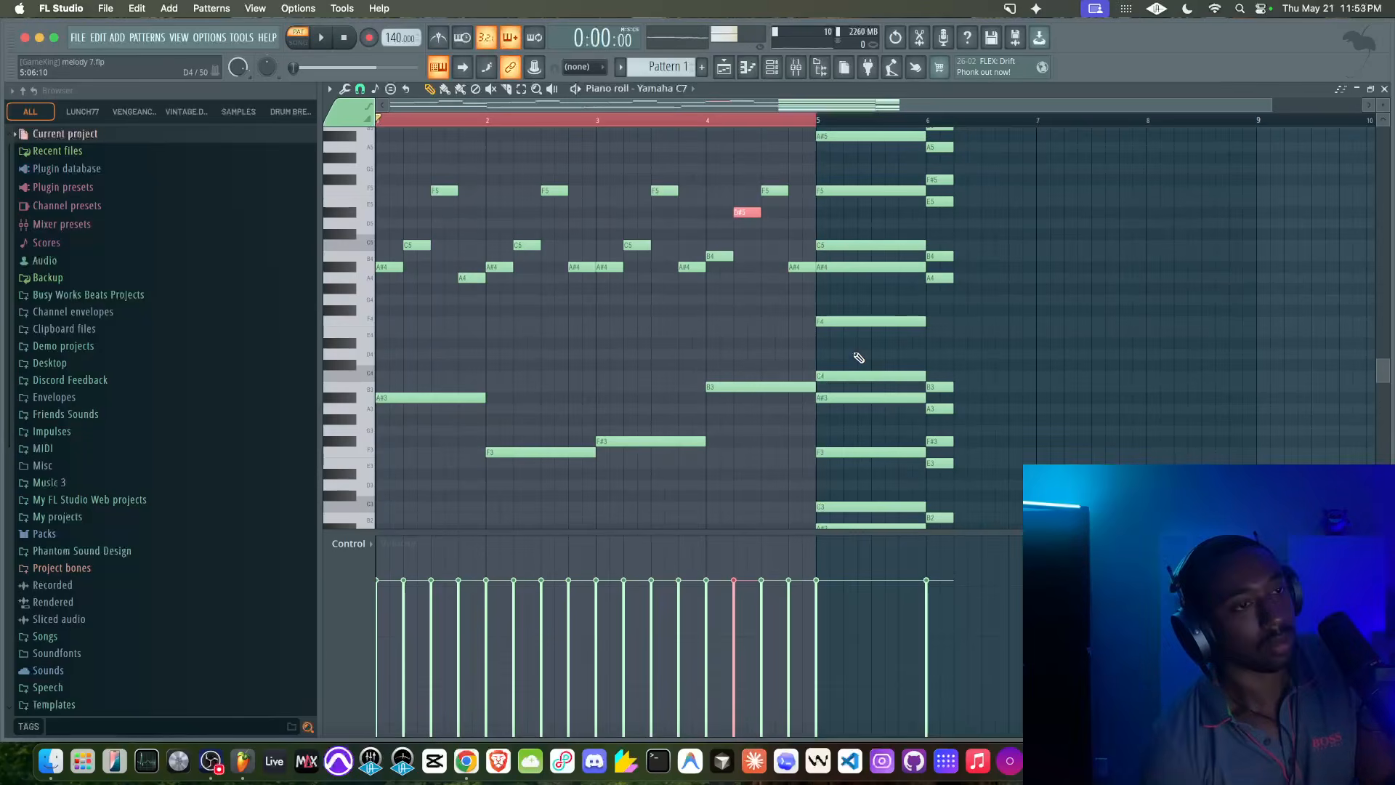
pyautogui.press('space')
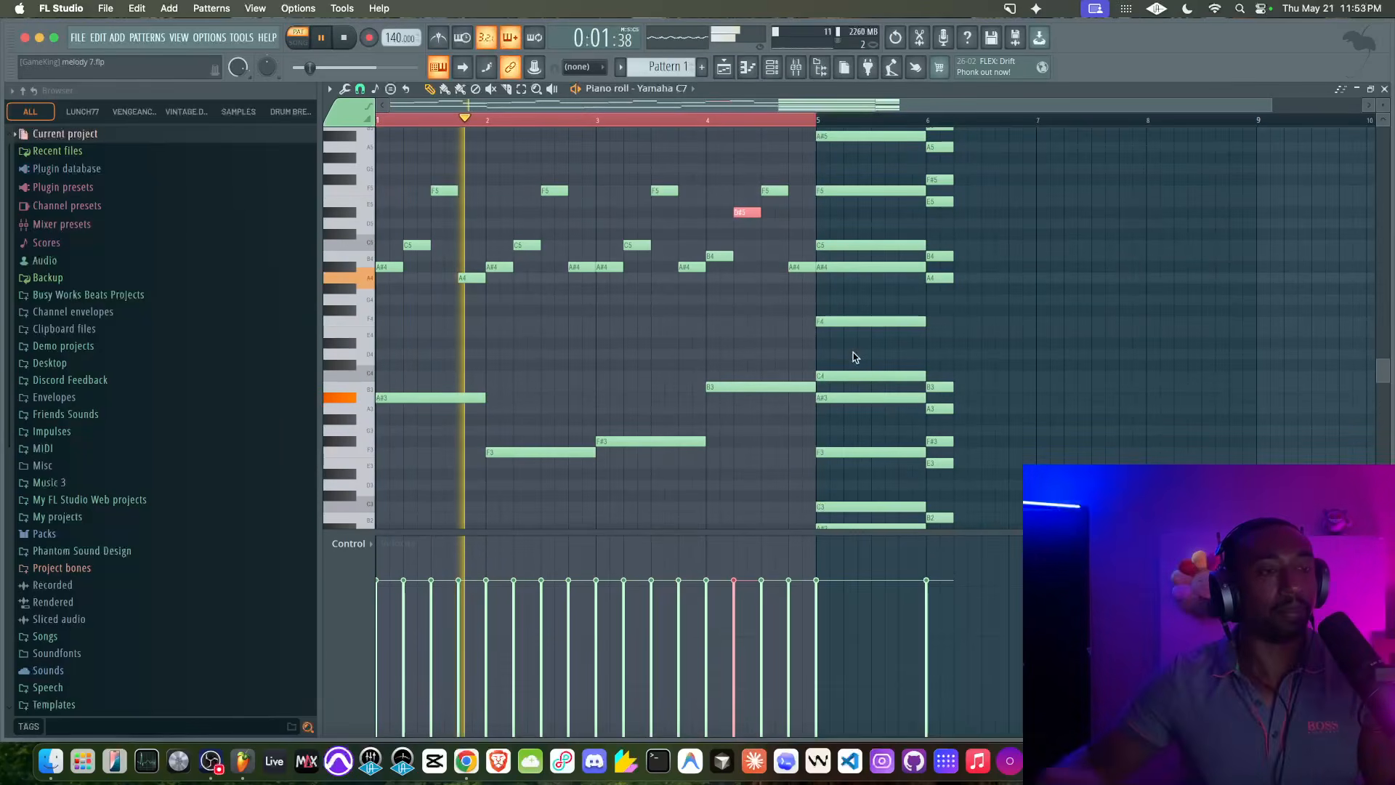
pyautogui.scroll(1, 753, 259)
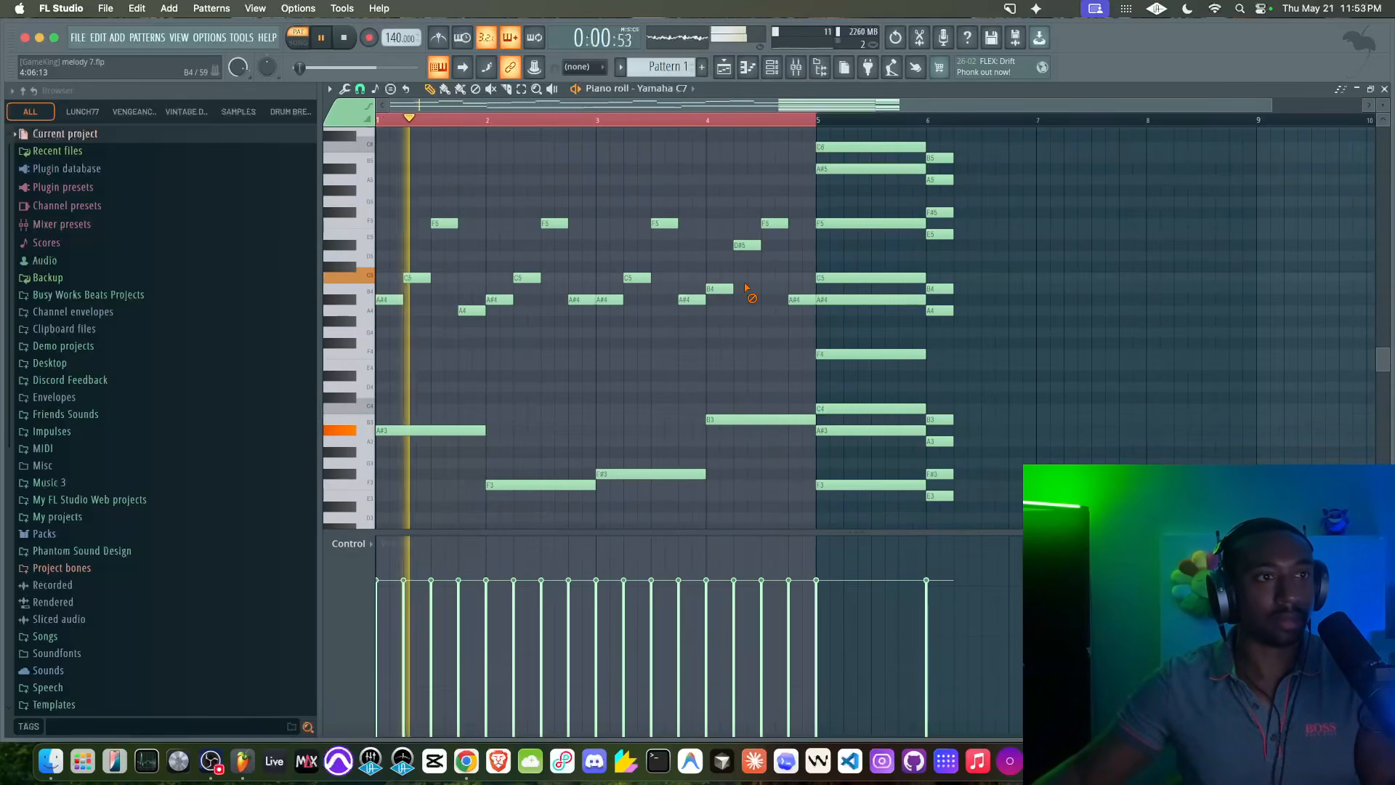
pyautogui.click(749, 245)
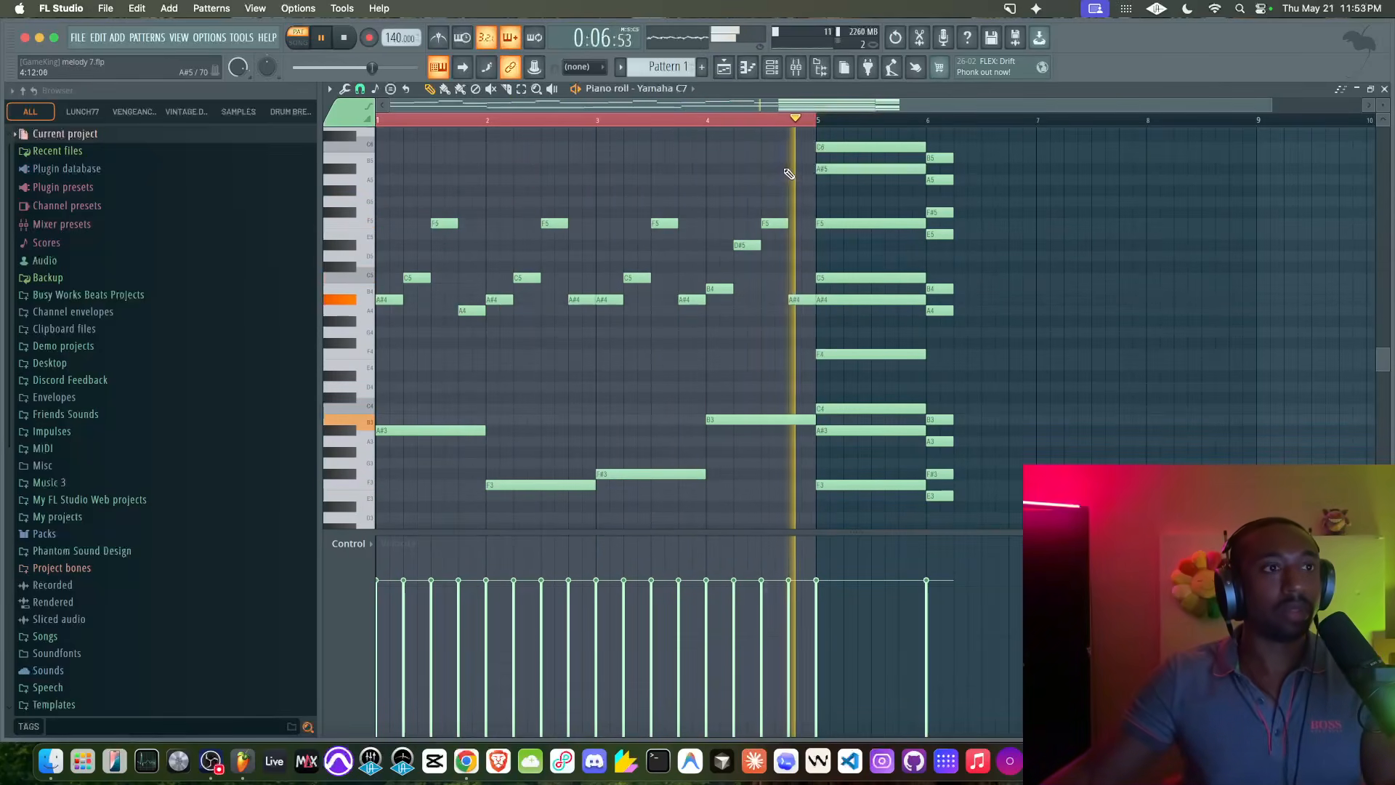
pyautogui.press('space')
# - Transpose all notes down three semitones so the melody starts on G4, and play it back
pyautogui.hotkey('shift', 'Down')
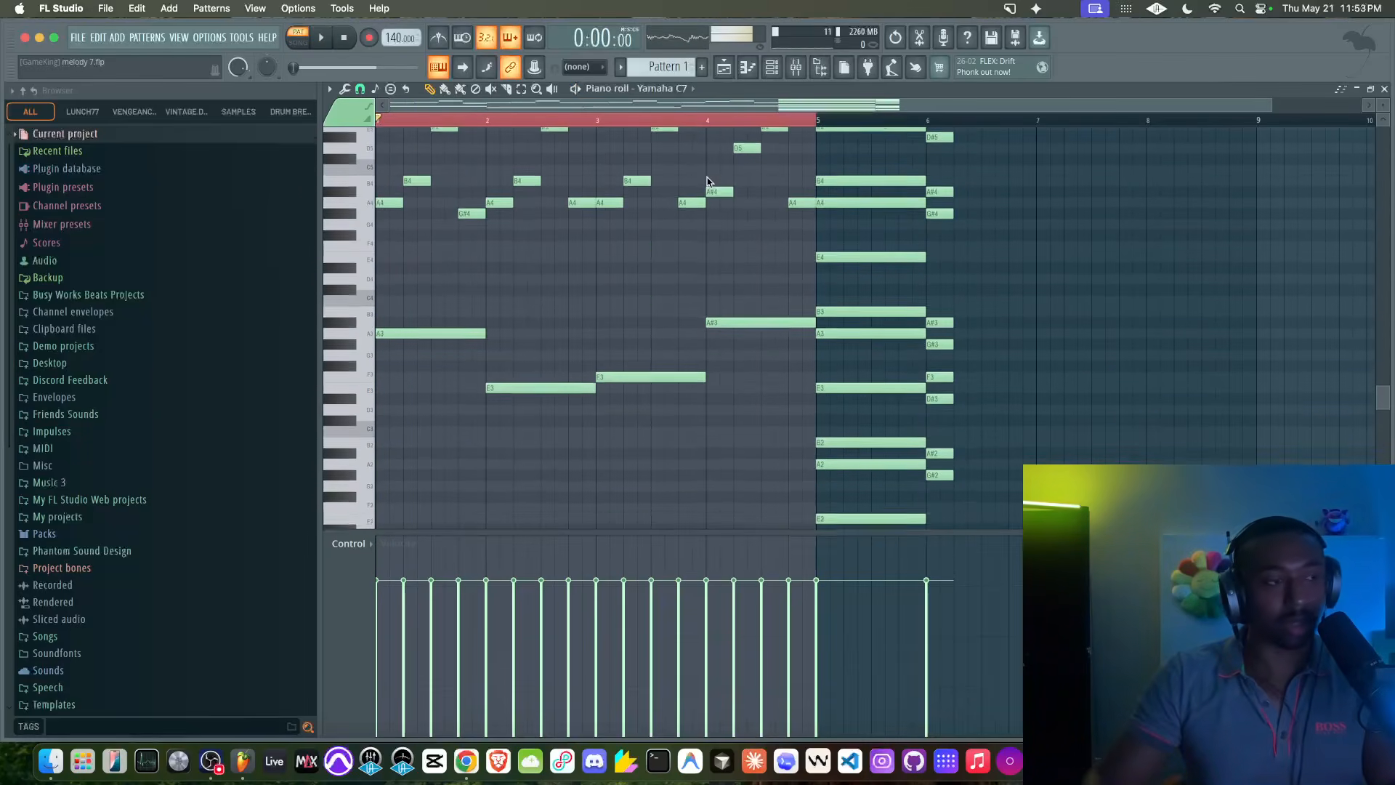
pyautogui.hotkey('shift', 'Down')
pyautogui.hotkey('shift', 'Down')
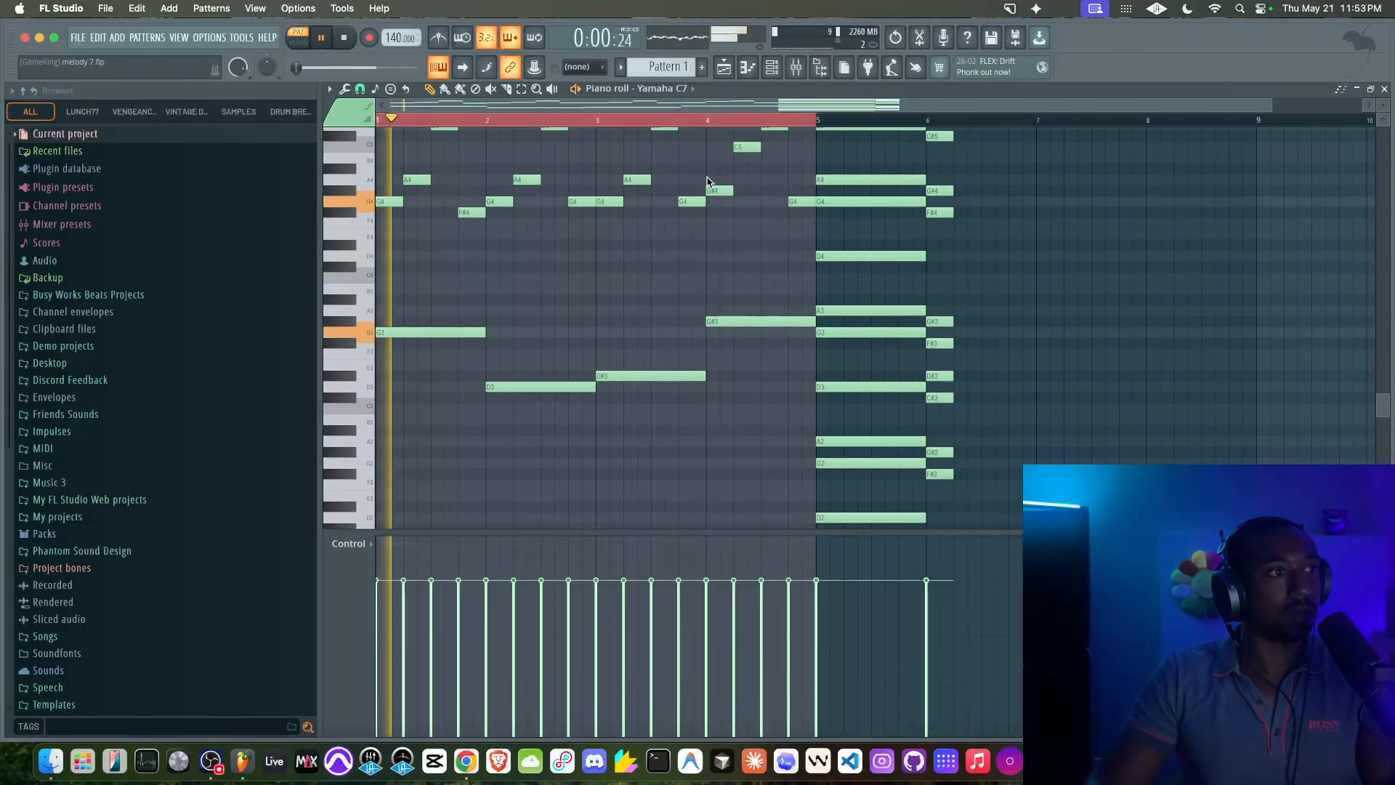
pyautogui.scroll(3, 465, 291)
pyautogui.click(361, 390)
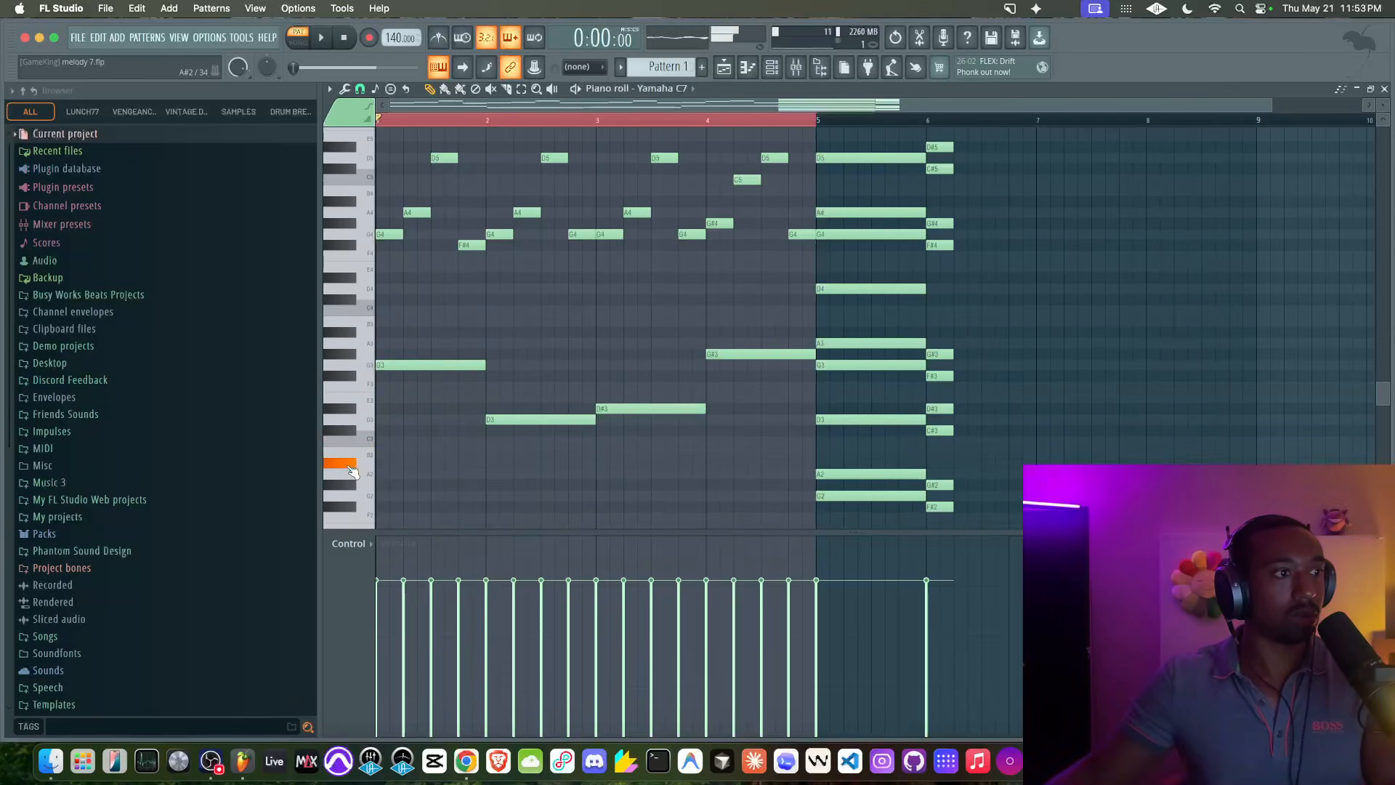
# - Transpose all notes further down so the melody starts on E4
pyautogui.hotkey('shift', 'Down')
pyautogui.hotkey('shift', 'Down')
pyautogui.hotkey('shift', 'Down')
pyautogui.hotkey('shift', 'Down')
pyautogui.hotkey('shift', 'Down')
pyautogui.hotkey('shift', 'Down')
pyautogui.hotkey('shift', 'Down')
pyautogui.hotkey('shift', 'Down')
pyautogui.hotkey('shift', 'Down')
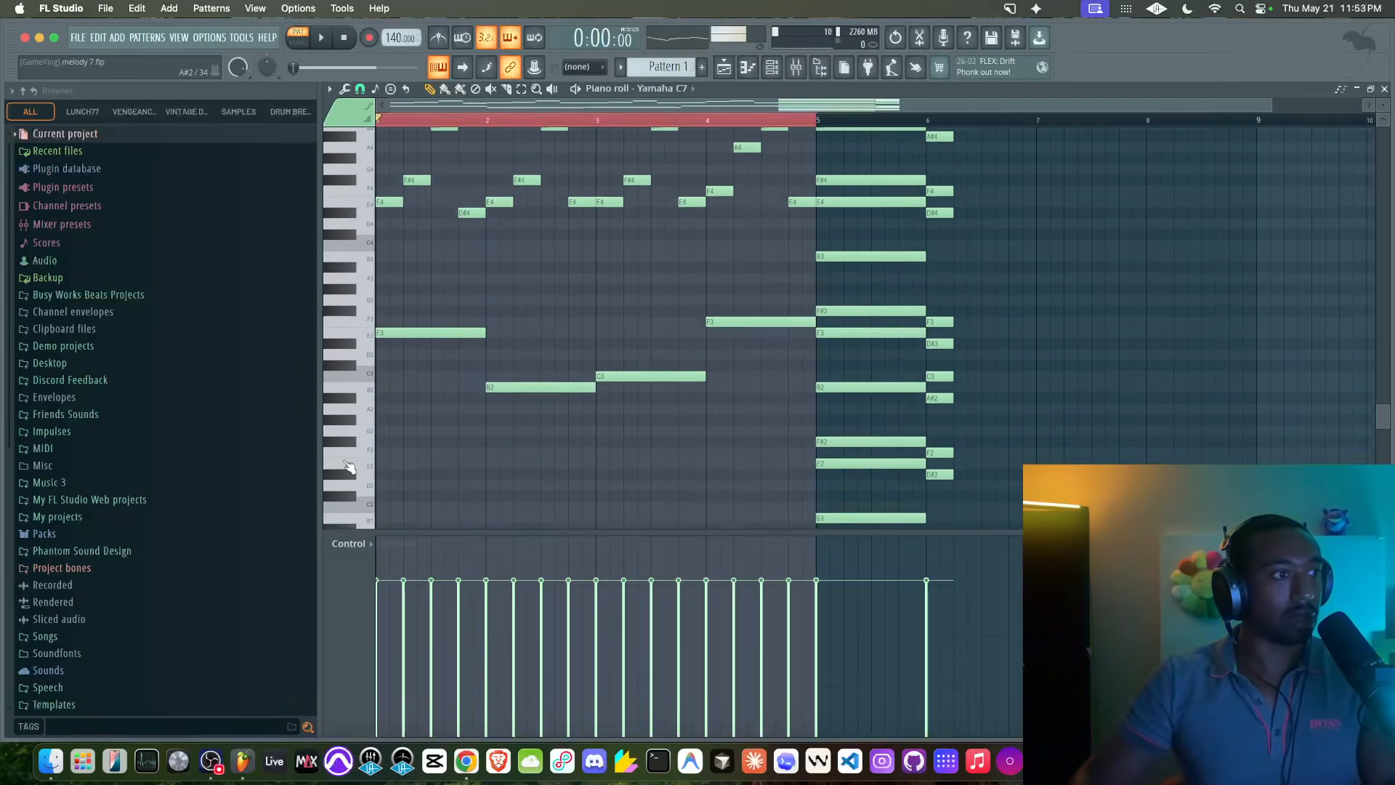
# - Lower all notes so the melody starts on A#3, then raise everything one octave to A#4, listening to the playback
pyautogui.press('space')
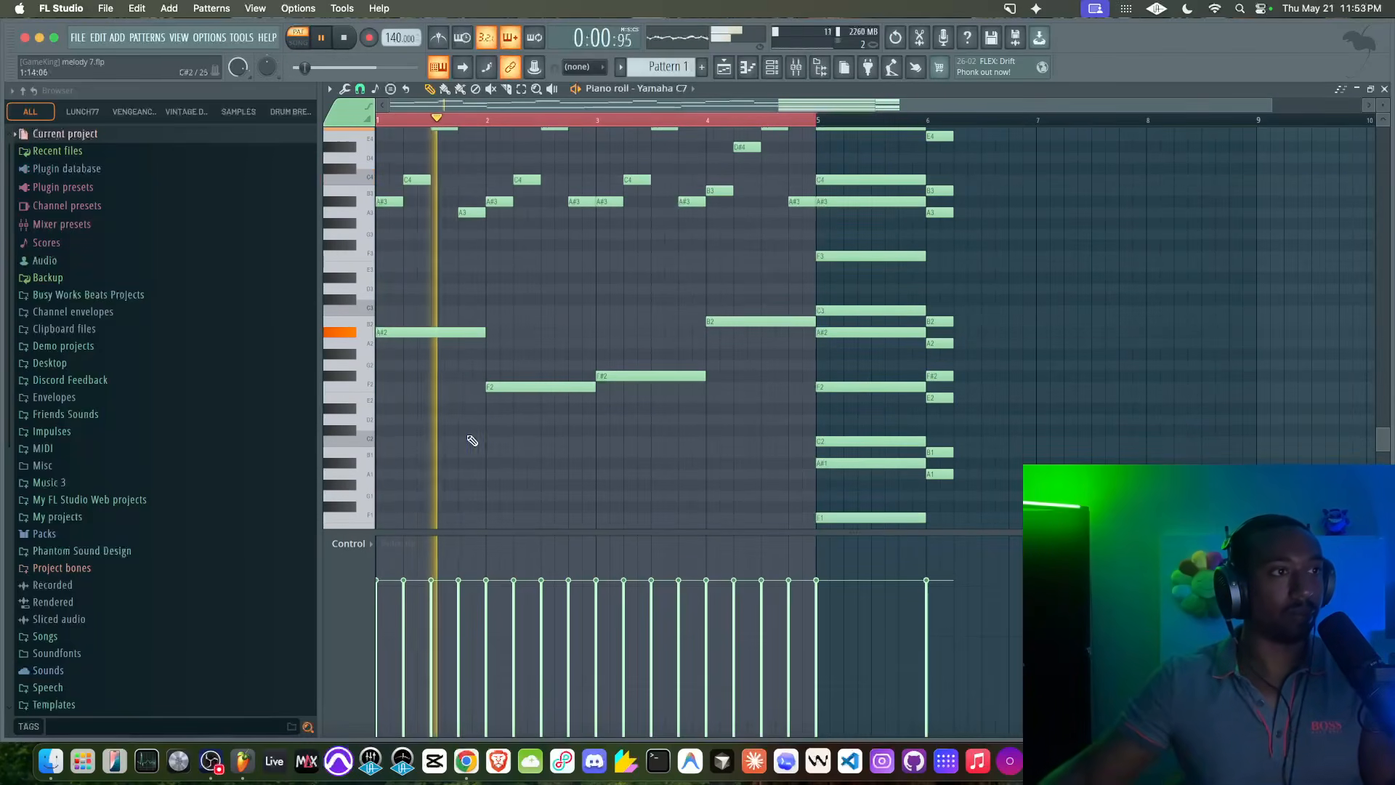
pyautogui.scroll(-3, 520, 389)
pyautogui.scroll(5, 501, 339)
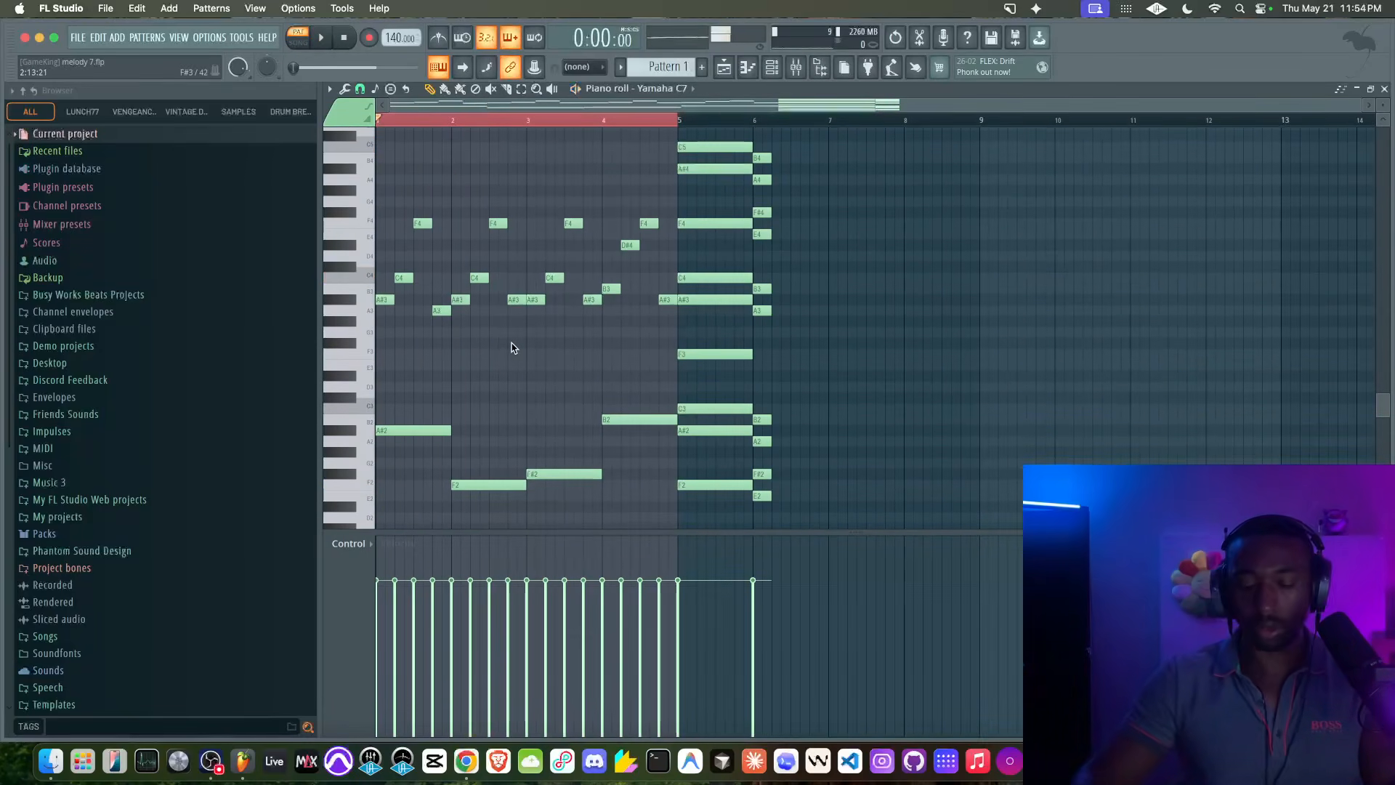
pyautogui.hotkey('ctrl', 'Up')
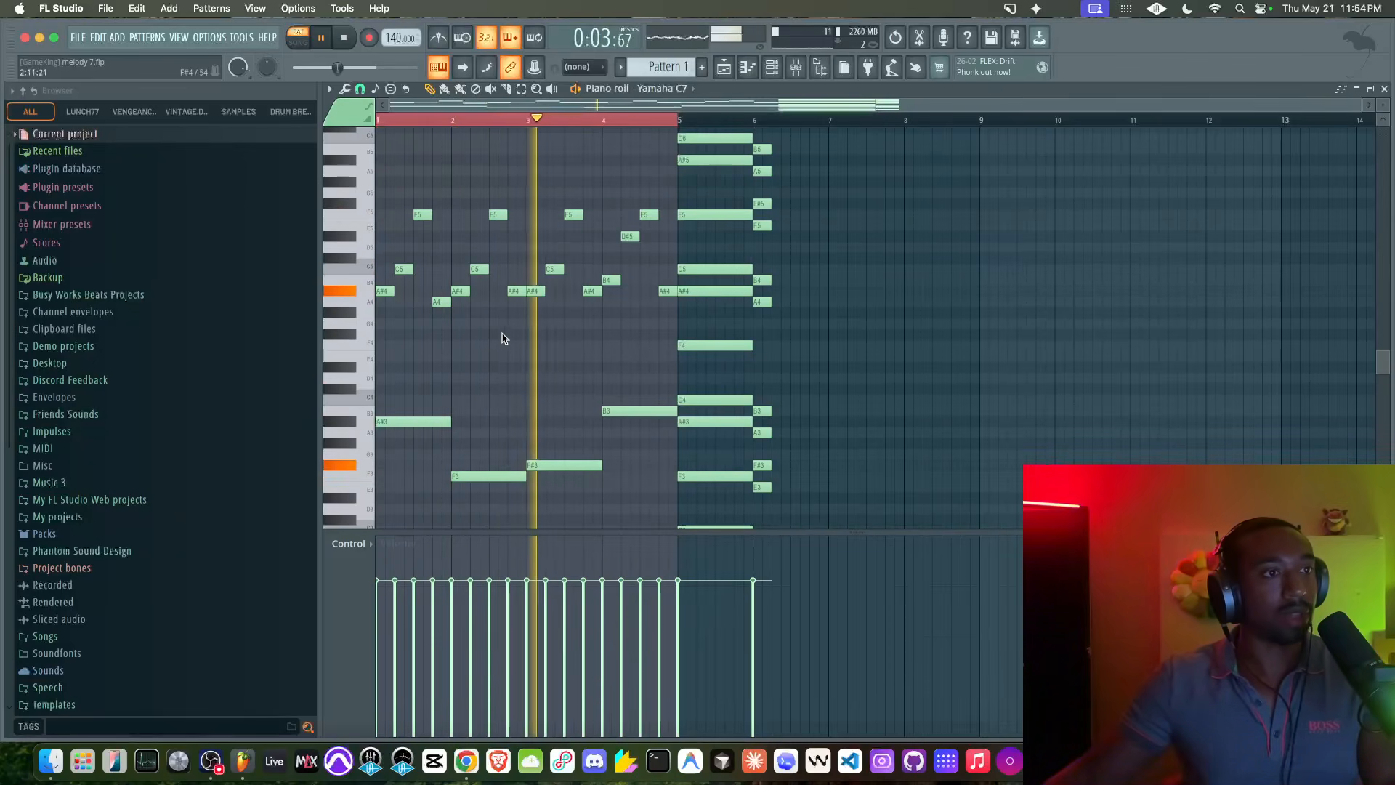
# - Check the Yamaha C7 pattern in the channel rack and play the melody through in the piano roll
pyautogui.click(773, 75)
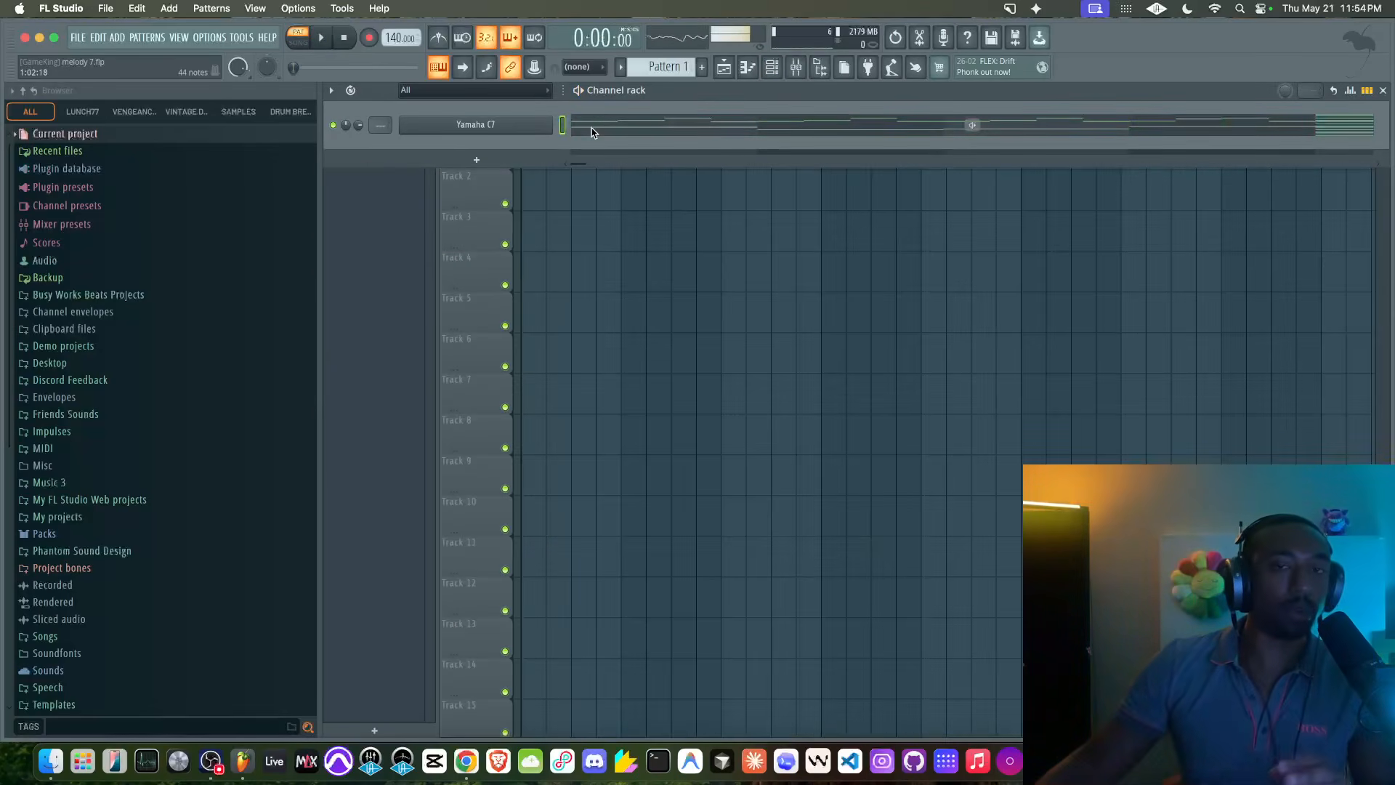
pyautogui.click(592, 132)
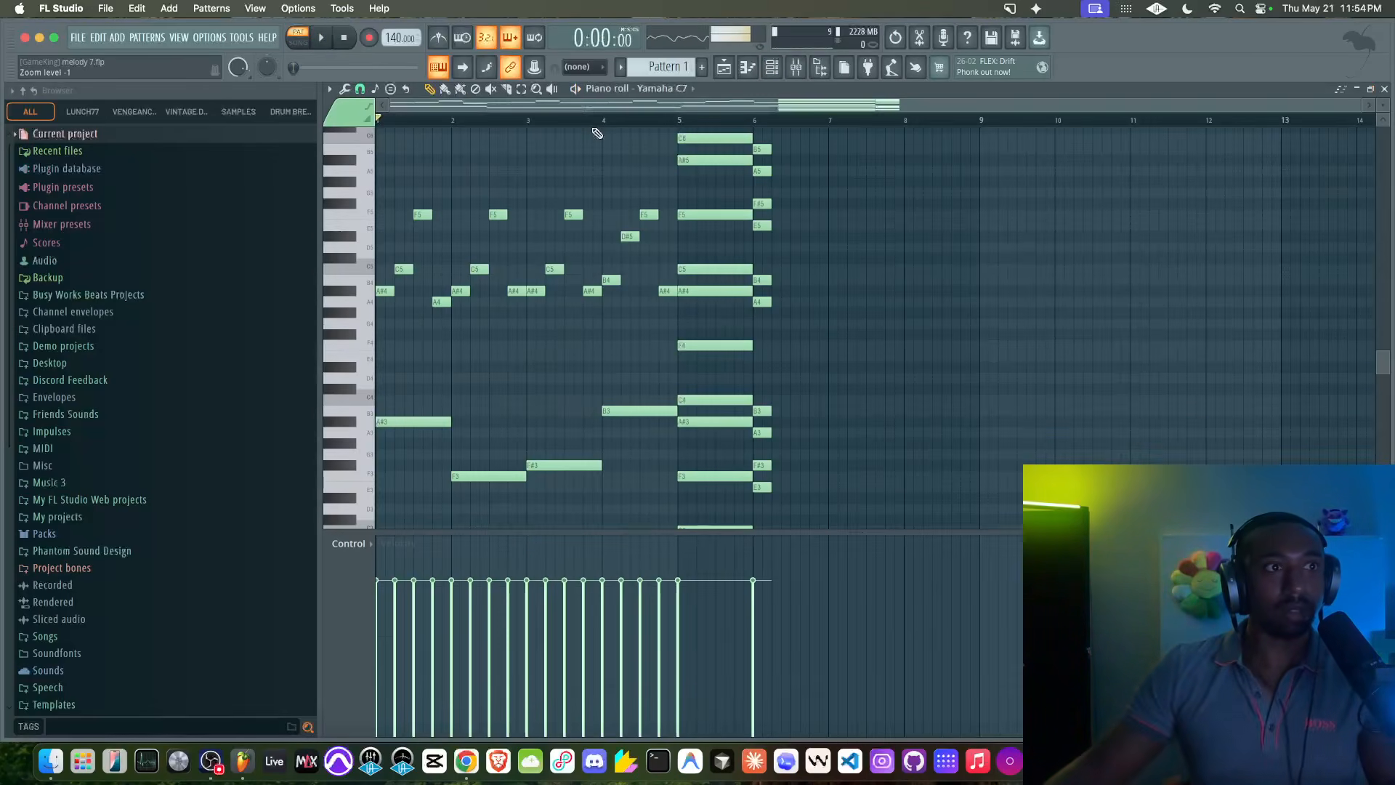
pyautogui.click(772, 69)
pyautogui.press('space')
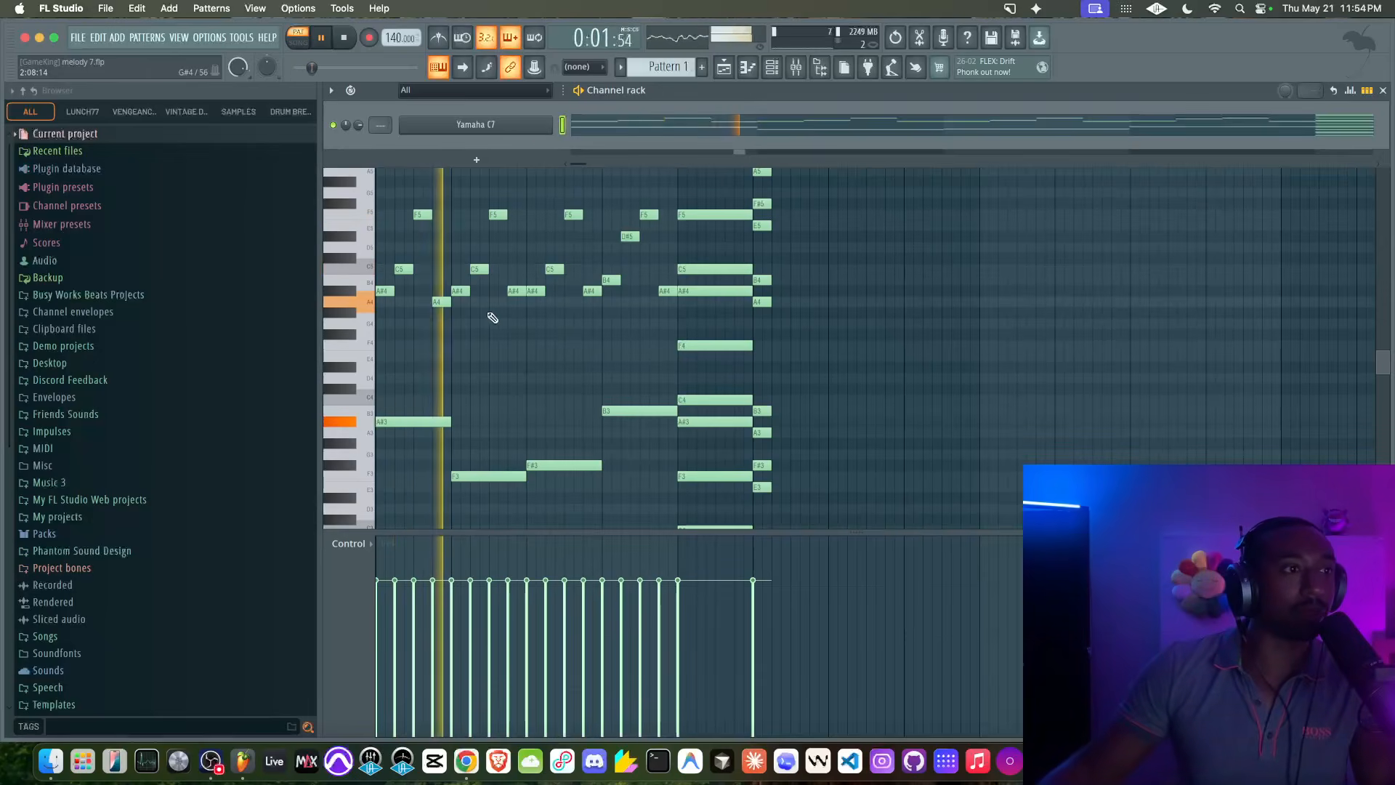
pyautogui.press('F6')
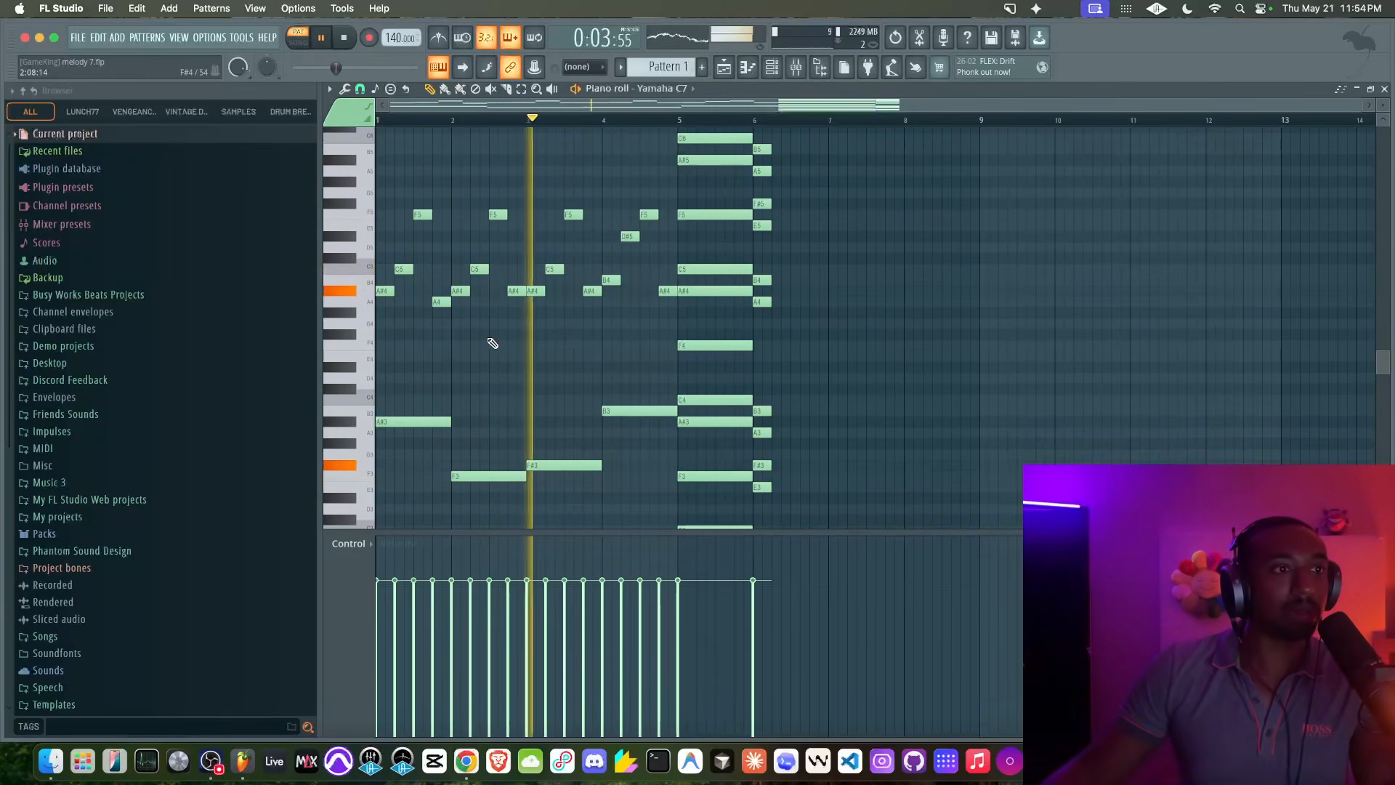
pyautogui.scroll(-1, 492, 343)
pyautogui.press('space')
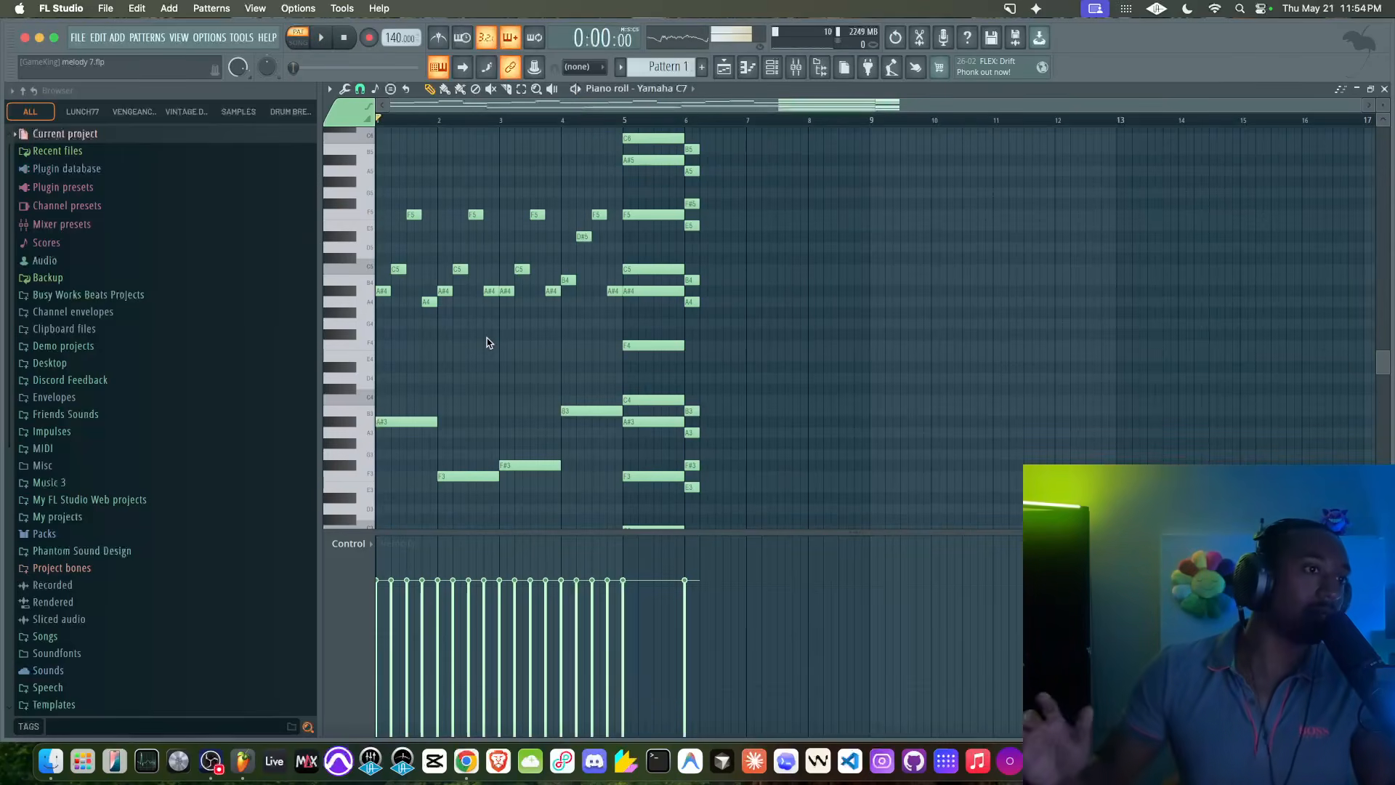
# - Highlight the reference notes A4, B4, E5 and F#5 in bar 6 and play the melody with bars 1 to 4 selected
pyautogui.moveTo(716, 323); pyautogui.dragTo(693, 303)
pyautogui.click(739, 247)
pyautogui.moveTo(722, 251); pyautogui.dragTo(696, 194)
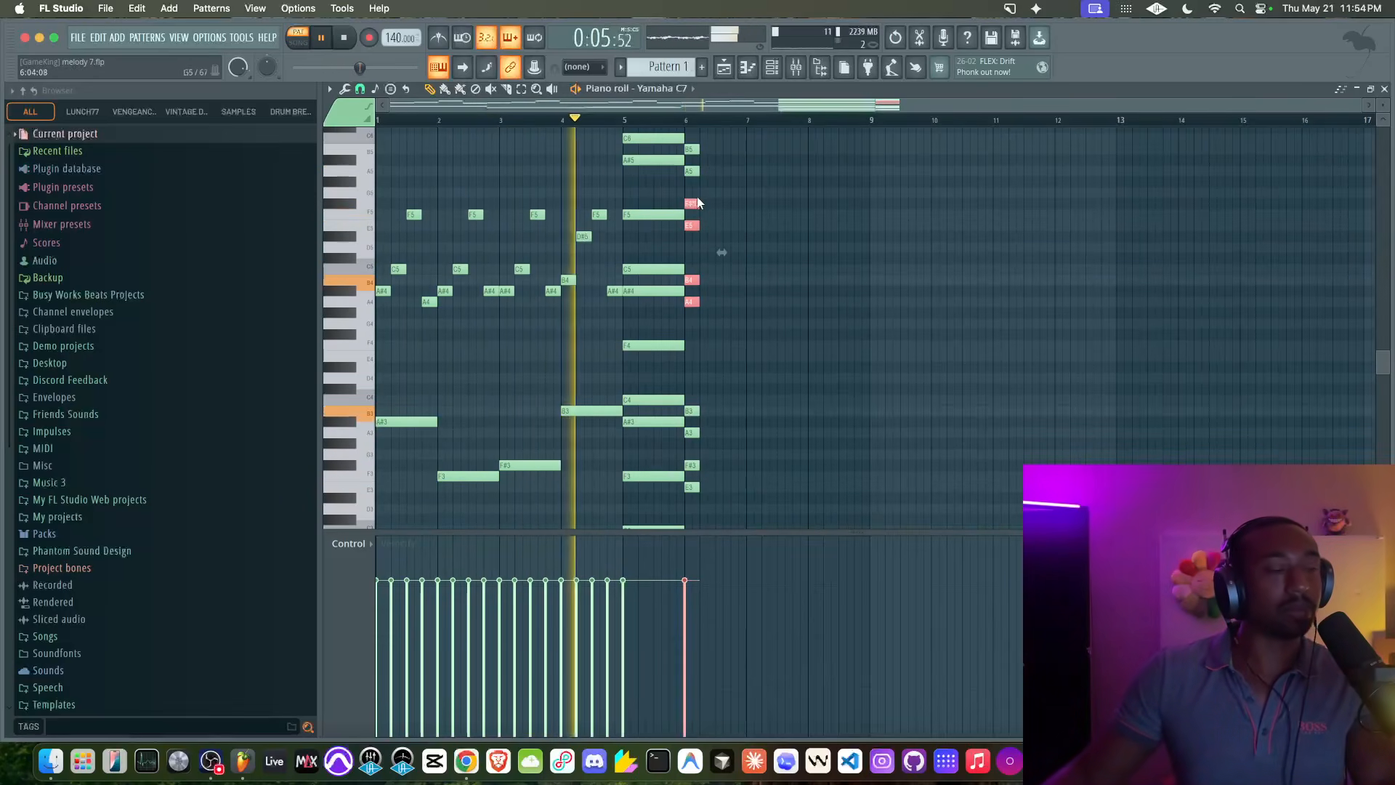
pyautogui.rightClick(742, 237)
pyautogui.press('space')
pyautogui.press('space')
pyautogui.moveTo(627, 122); pyautogui.dragTo(378, 125)
pyautogui.press('space')
# - Switch to the empty Pattern 2 and open the Yamaha C7 channel's piano roll
pyautogui.click(771, 67)
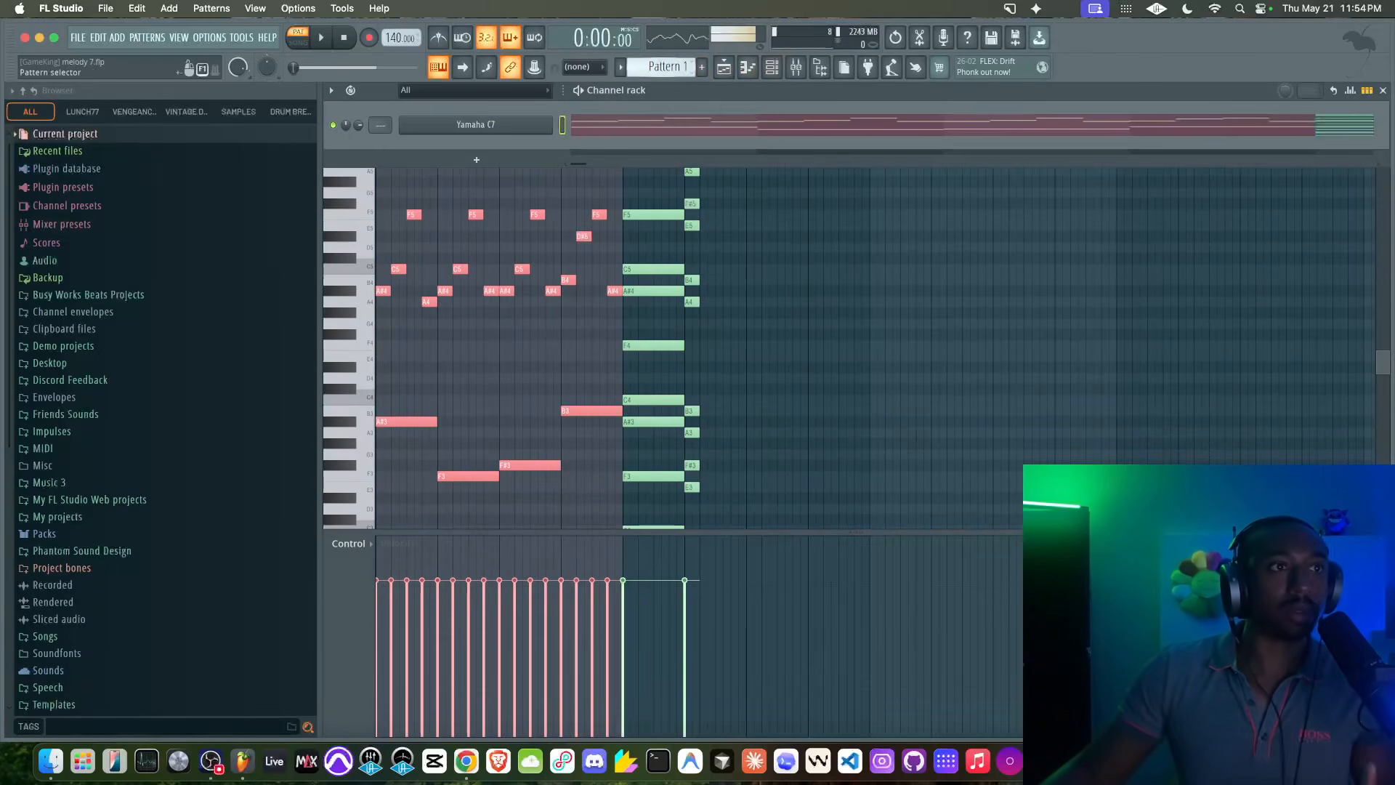
pyautogui.scroll(1, 685, 66)
pyautogui.rightClick(546, 128)
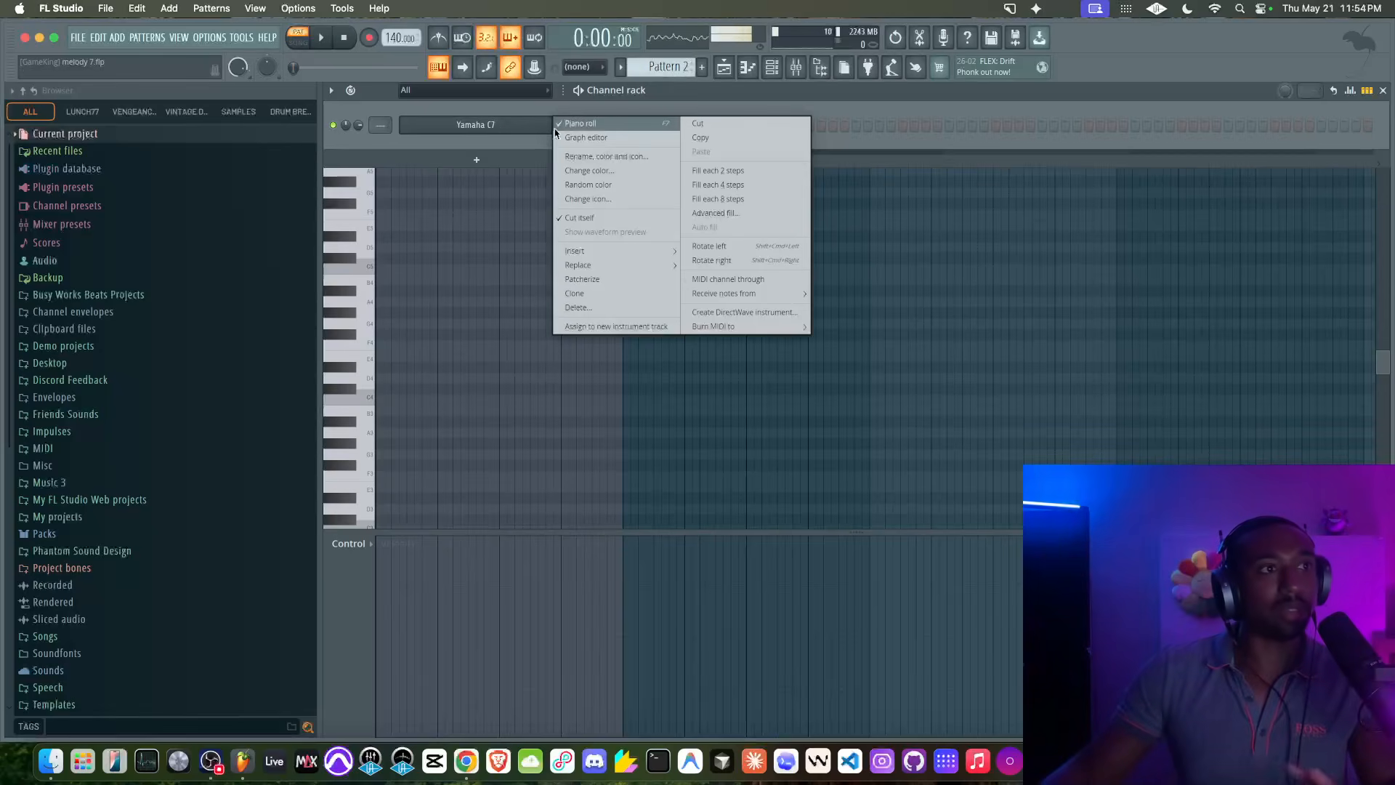
pyautogui.click(529, 129)
pyautogui.rightClick(529, 129)
pyautogui.click(554, 132)
pyautogui.rightClick(554, 132)
pyautogui.click(580, 124)
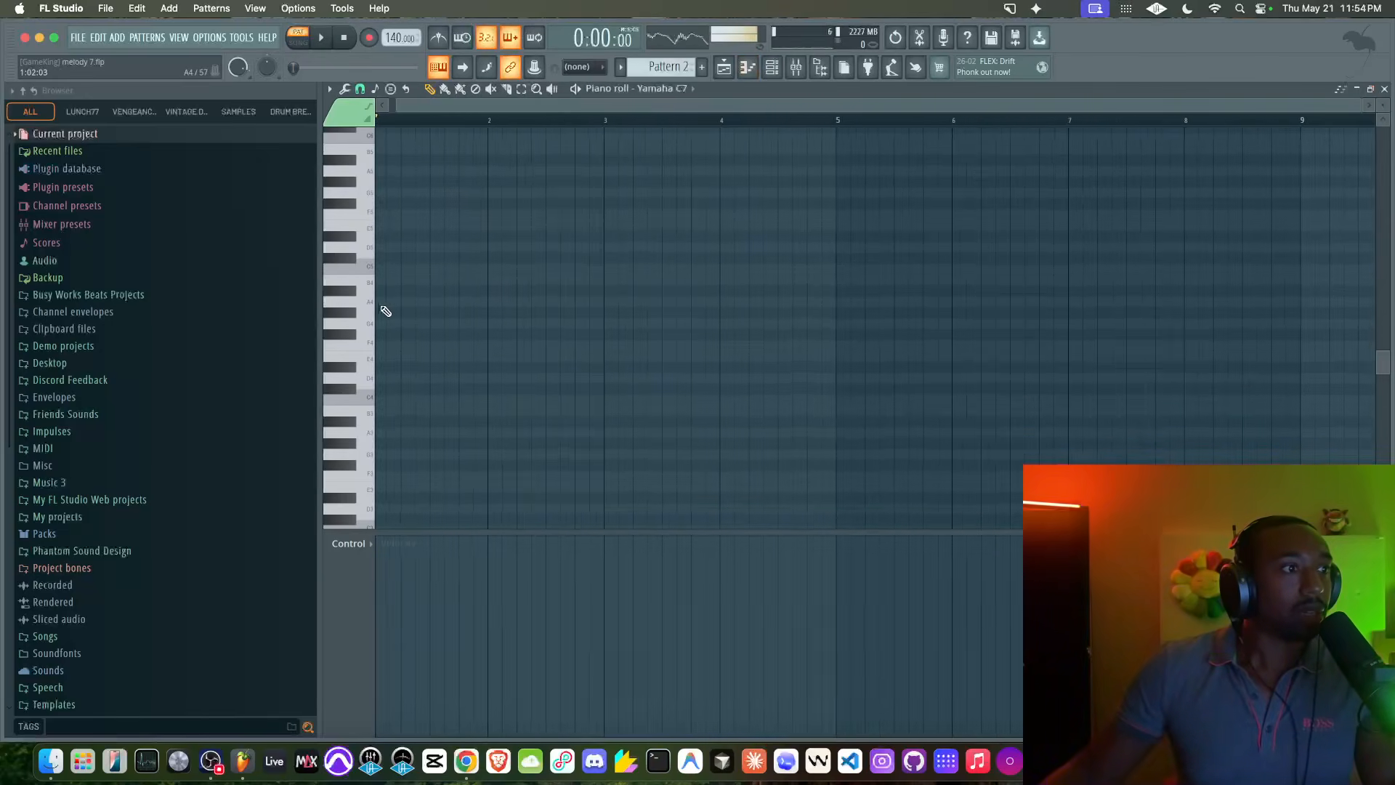
# - Add a PoiZone instrument channel with the Default preset and open its piano roll
pyautogui.click(774, 66)
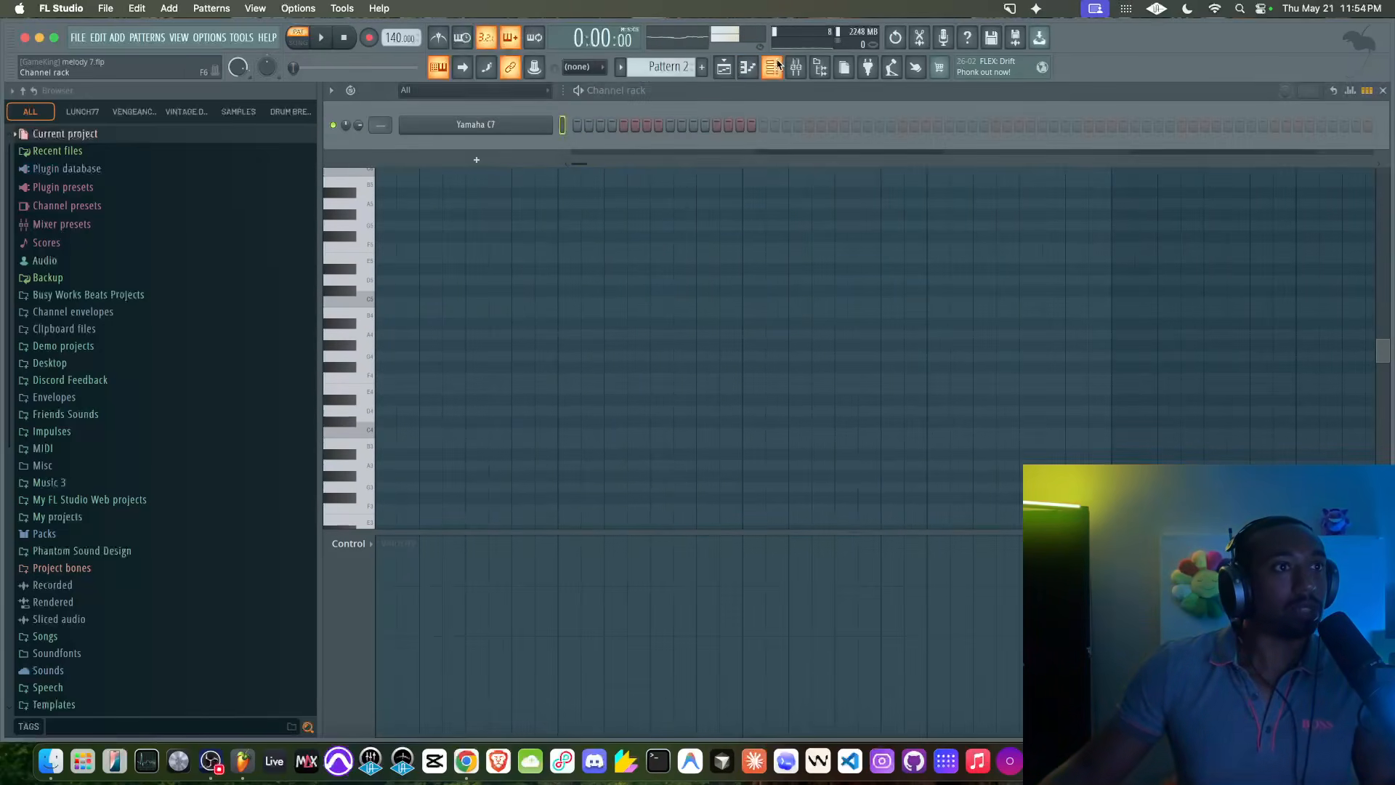
pyautogui.click(522, 160)
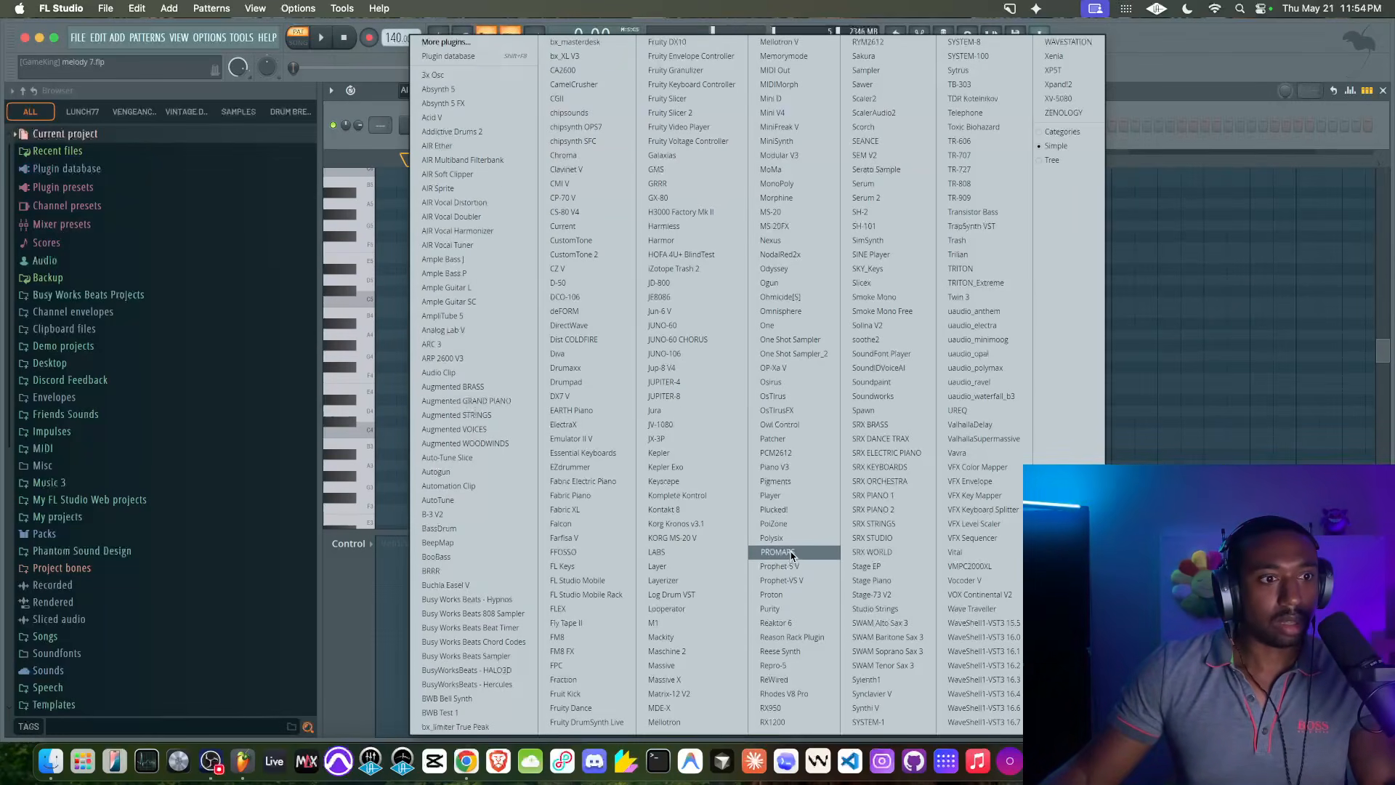
pyautogui.click(790, 526)
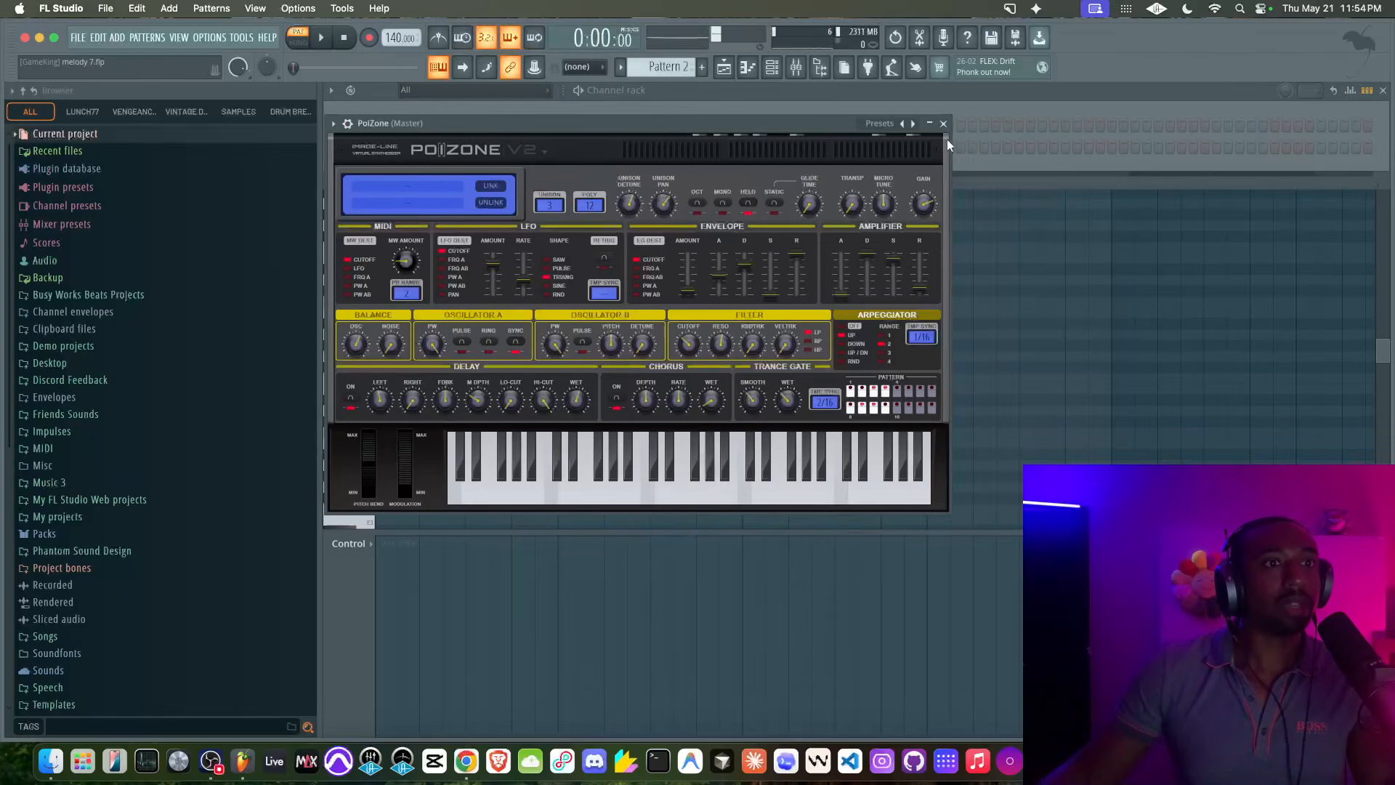
pyautogui.click(887, 125)
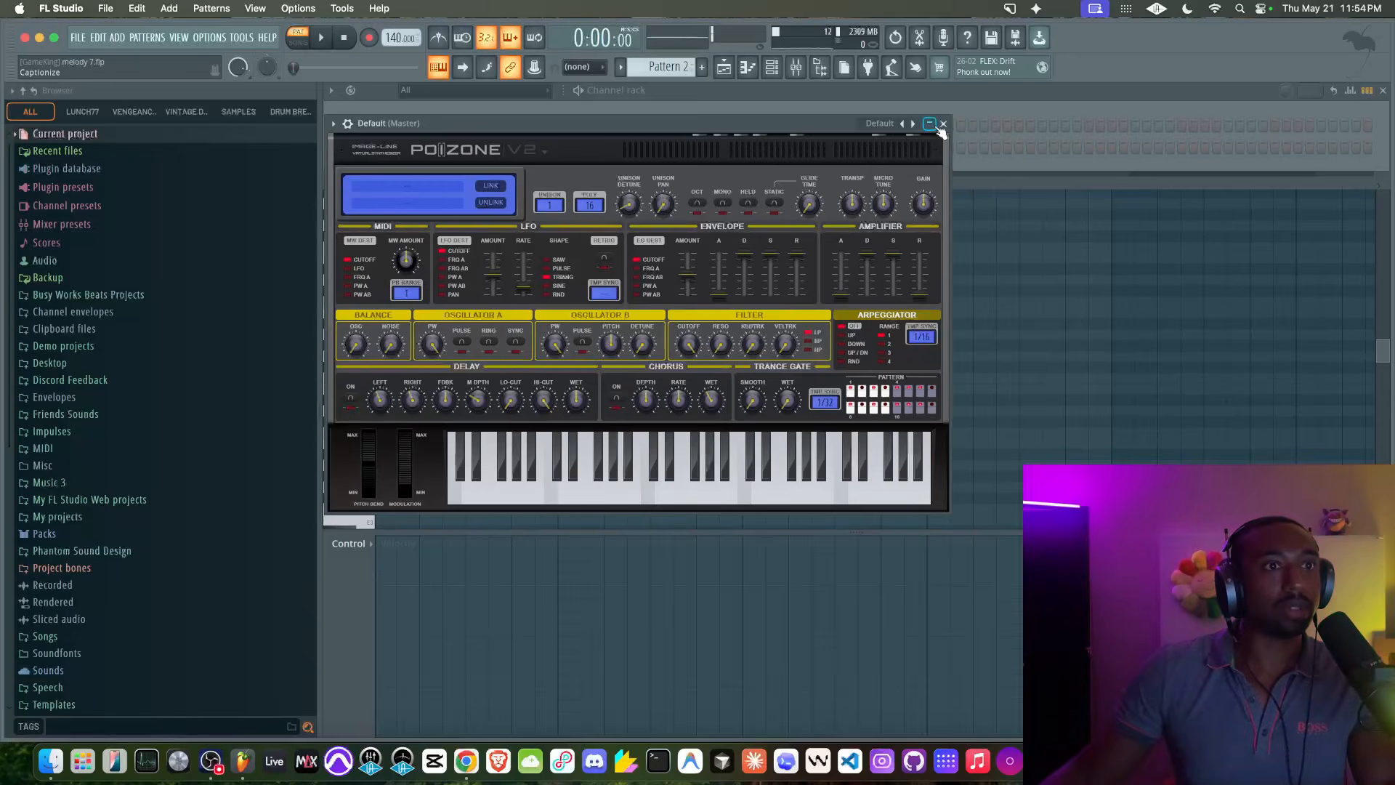
pyautogui.click(942, 124)
pyautogui.rightClick(517, 150)
pyautogui.click(595, 149)
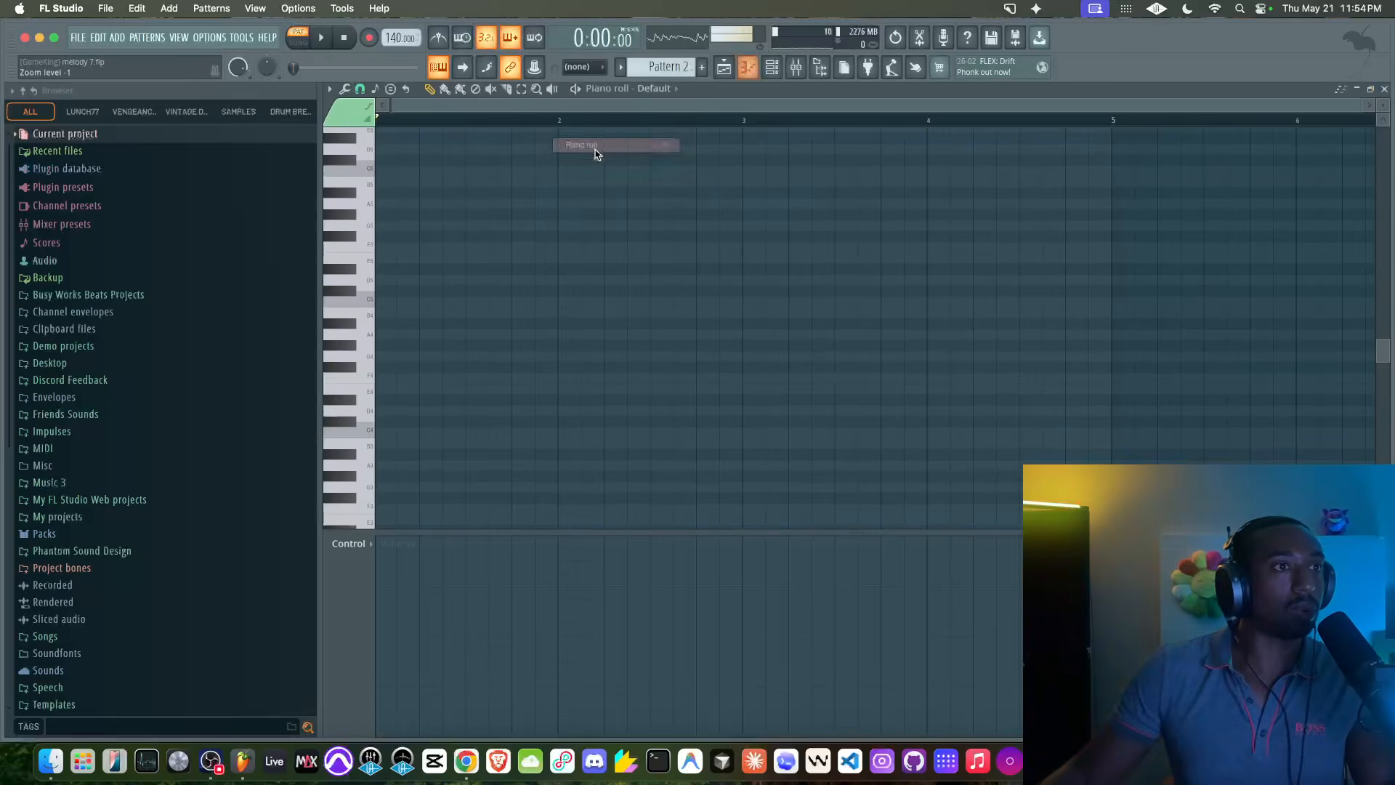
# - Add a note at the start of bar 1, lengthen it to 8 steps and place it on F#5
pyautogui.click(398, 262)
pyautogui.scroll(4, 407, 290)
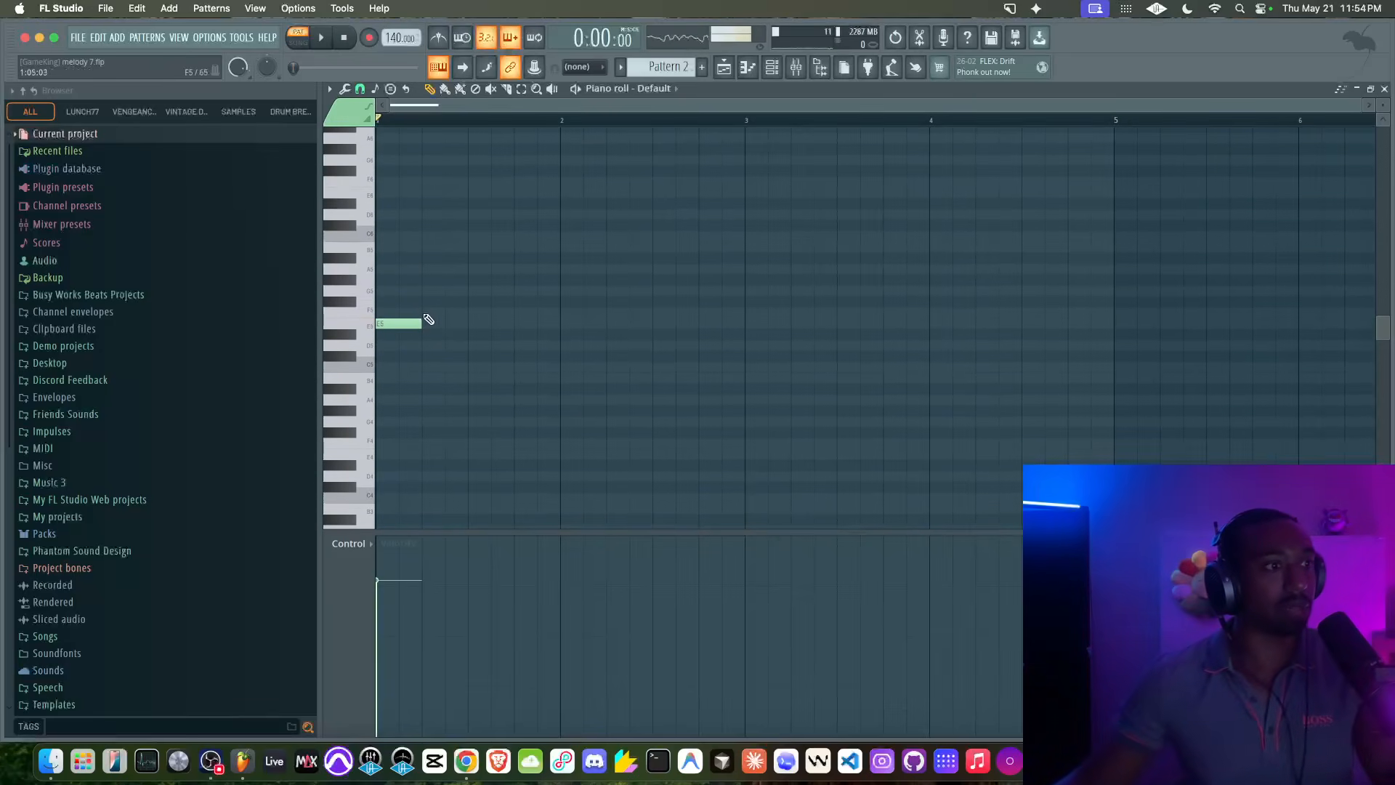
pyautogui.moveTo(423, 323); pyautogui.dragTo(446, 323)
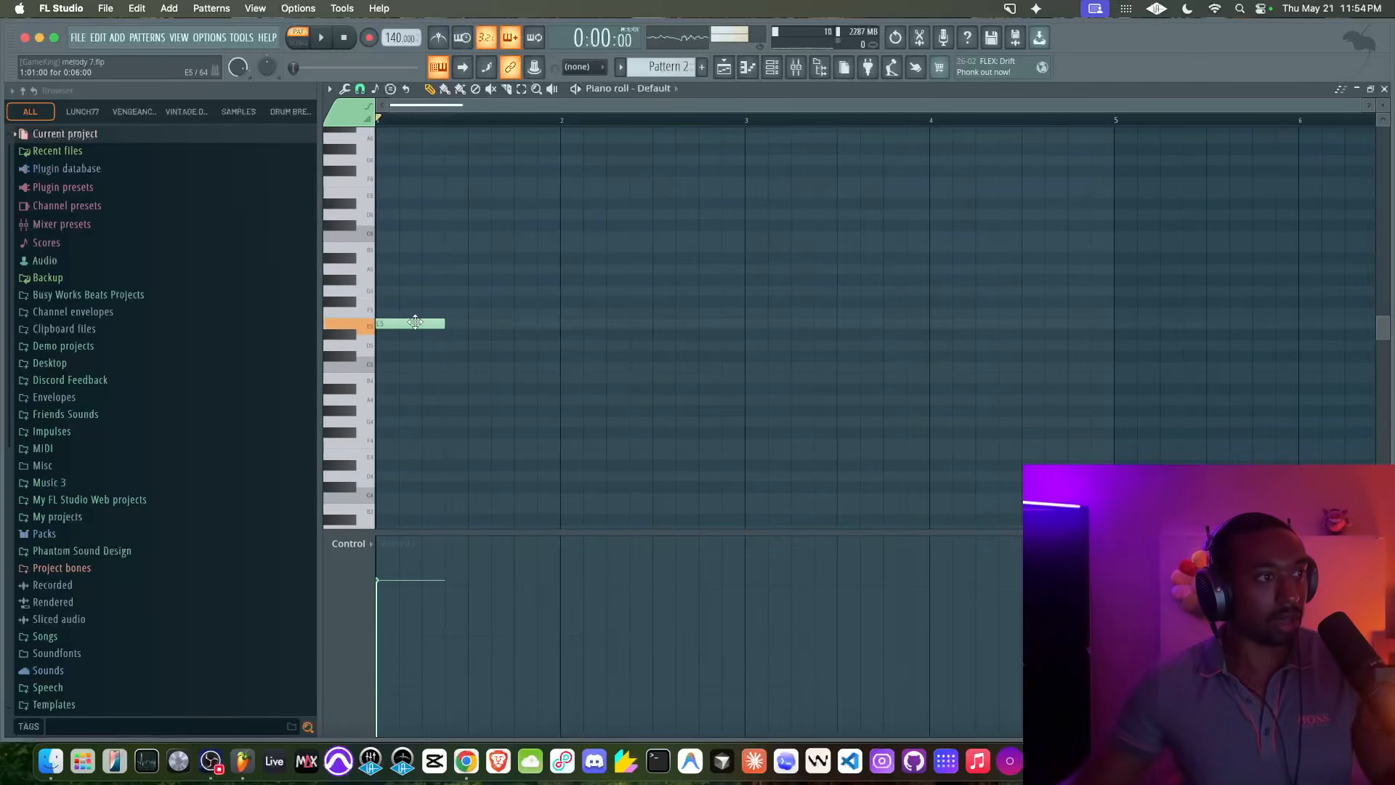
pyautogui.moveTo(447, 301); pyautogui.dragTo(467, 302)
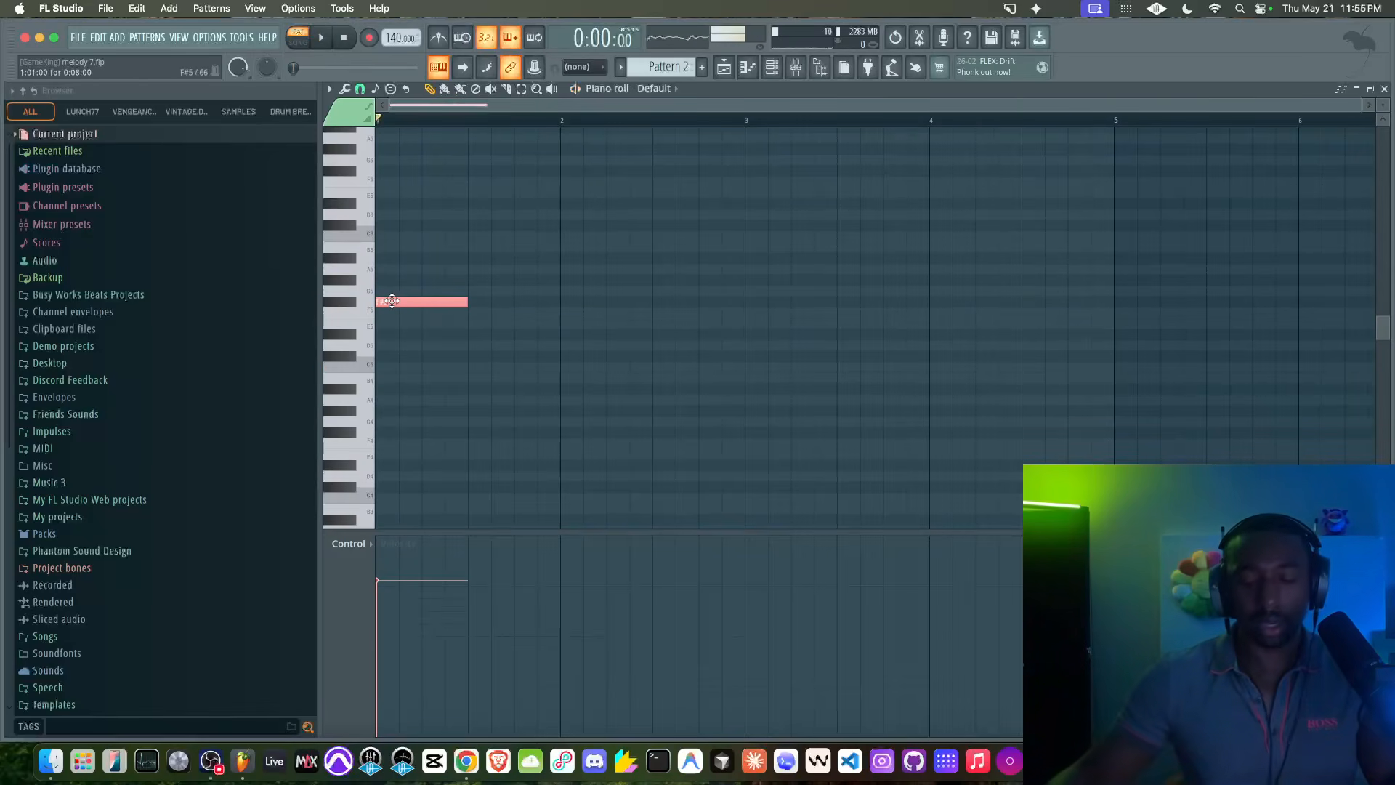
# - Stack C#6 and C#5 notes of equal length onto the F#5 note at the start of bar 1 and play the chord
pyautogui.hotkey('shift', 'Up')
pyautogui.hotkey('shift', 'Up')
pyautogui.hotkey('shift', 'Up')
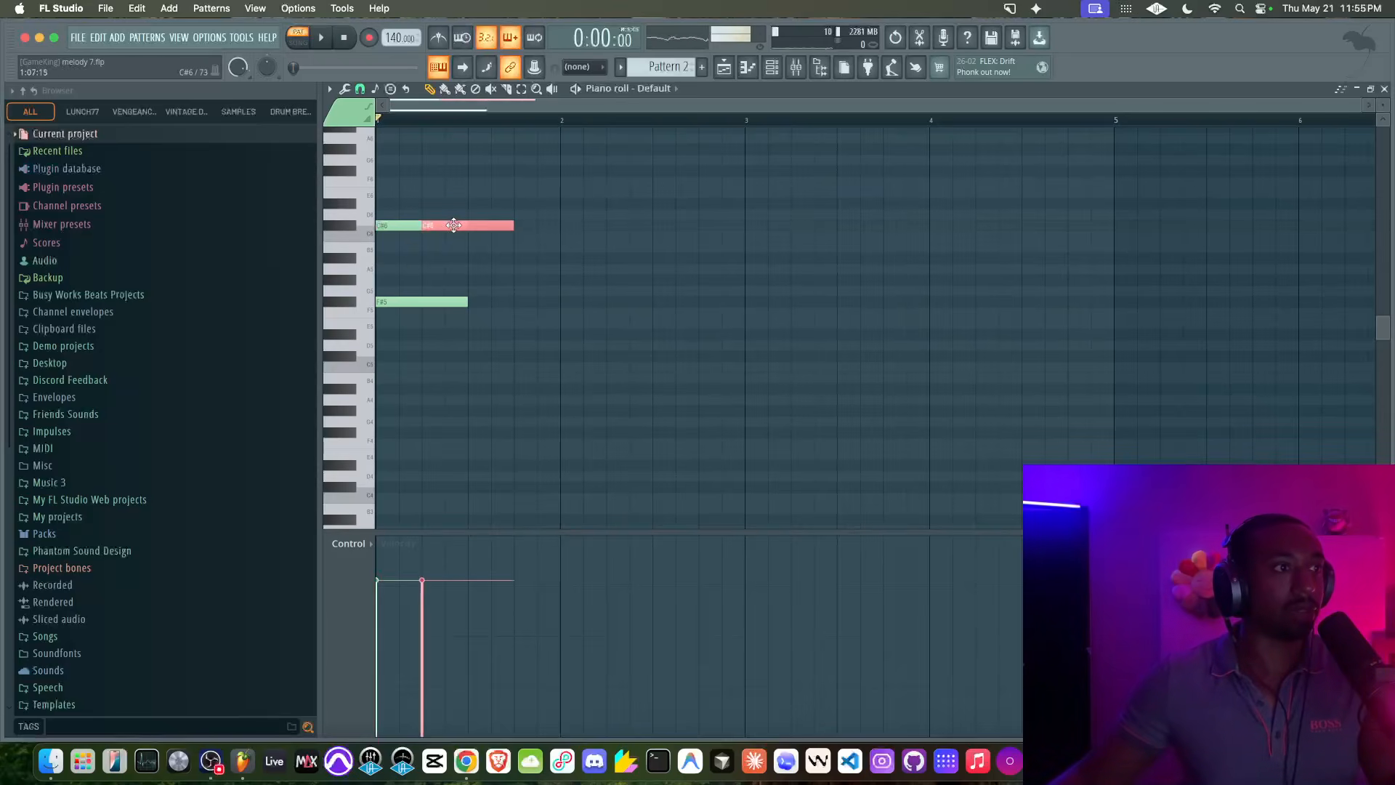
pyautogui.press('super+Down')
pyautogui.press('space')
pyautogui.press('space')
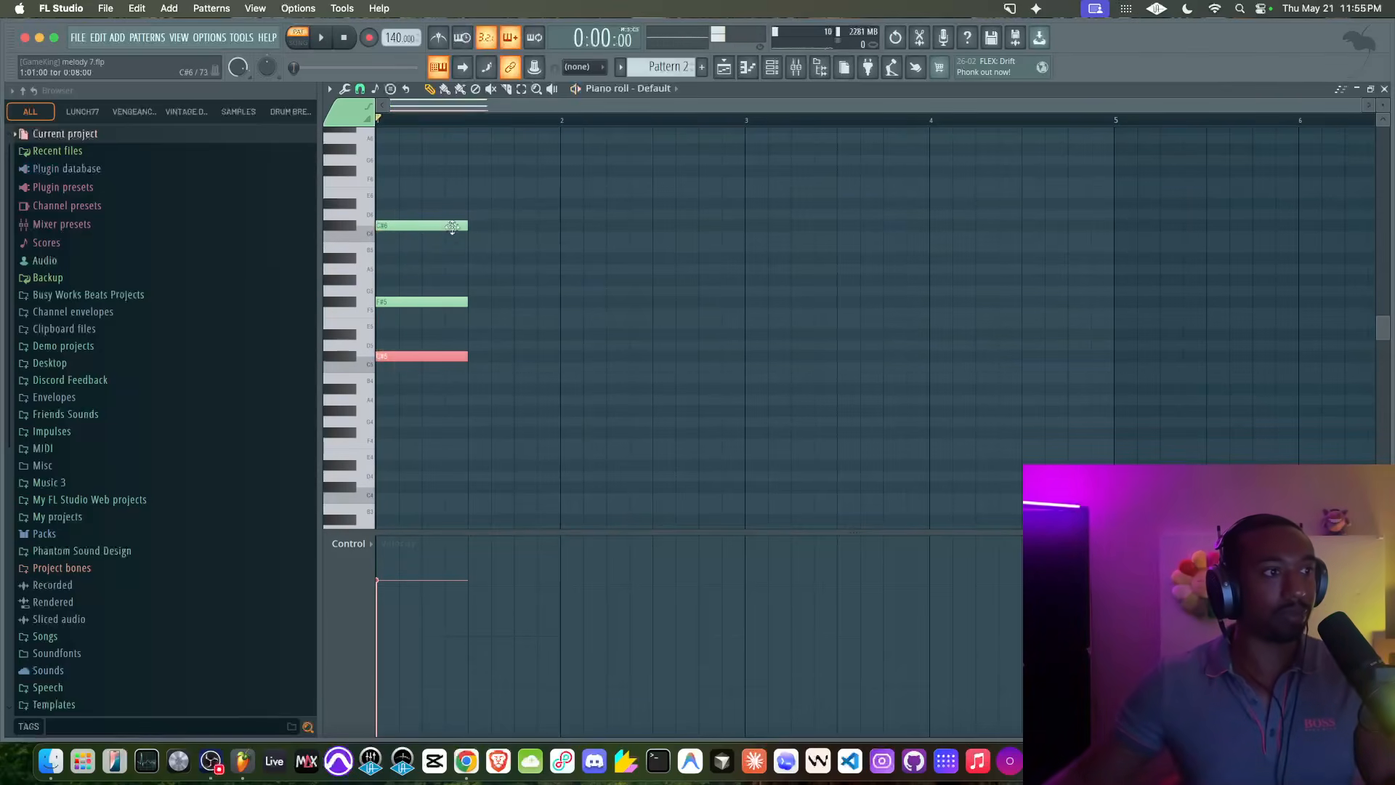
# - Lower the three-note chord one octave to C#4, F#4 and C#5, lengthen it to 12 steps and play it back
pyautogui.press('super+Down')
pyautogui.press('space')
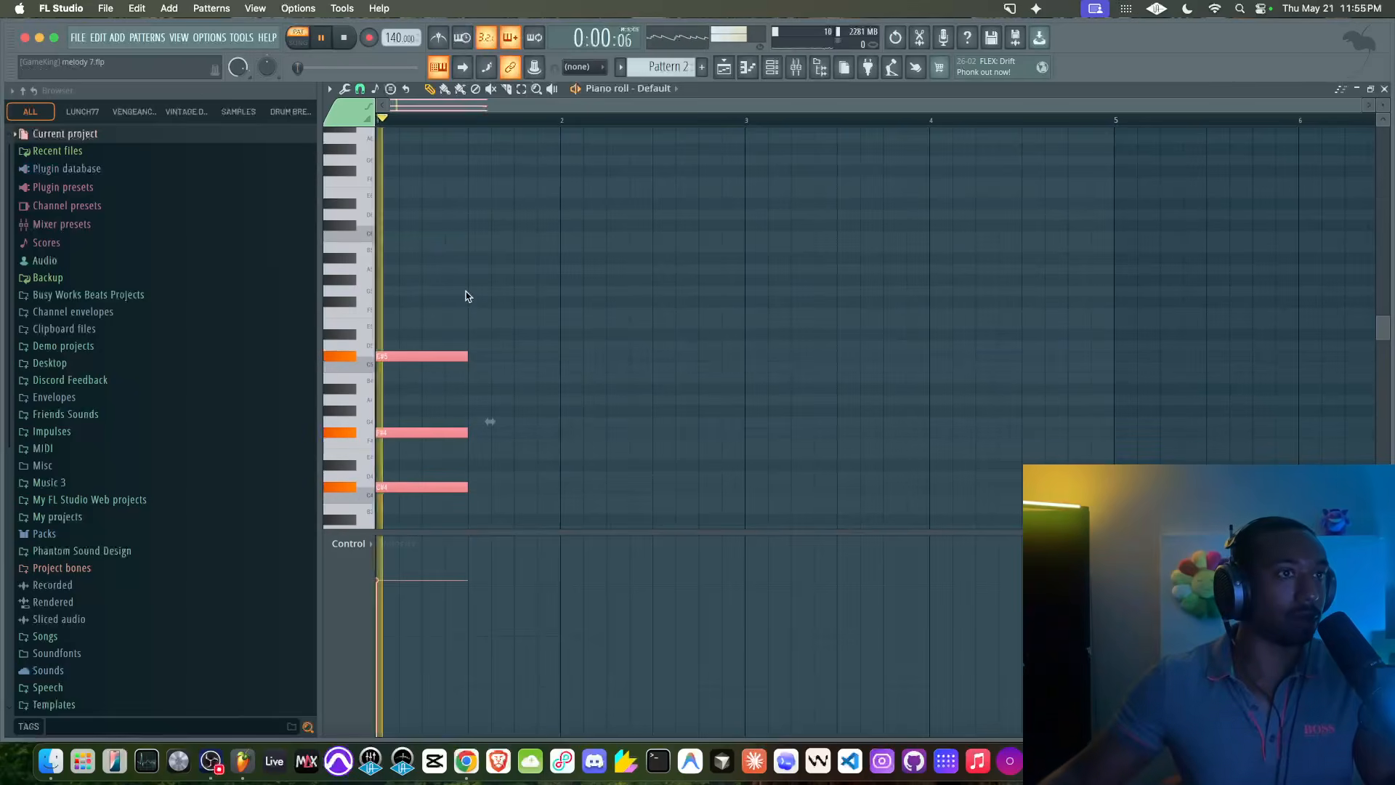
pyautogui.press('space')
pyautogui.press('space')
pyautogui.moveTo(467, 357); pyautogui.dragTo(523, 363)
pyautogui.press('space')
pyautogui.press('space')
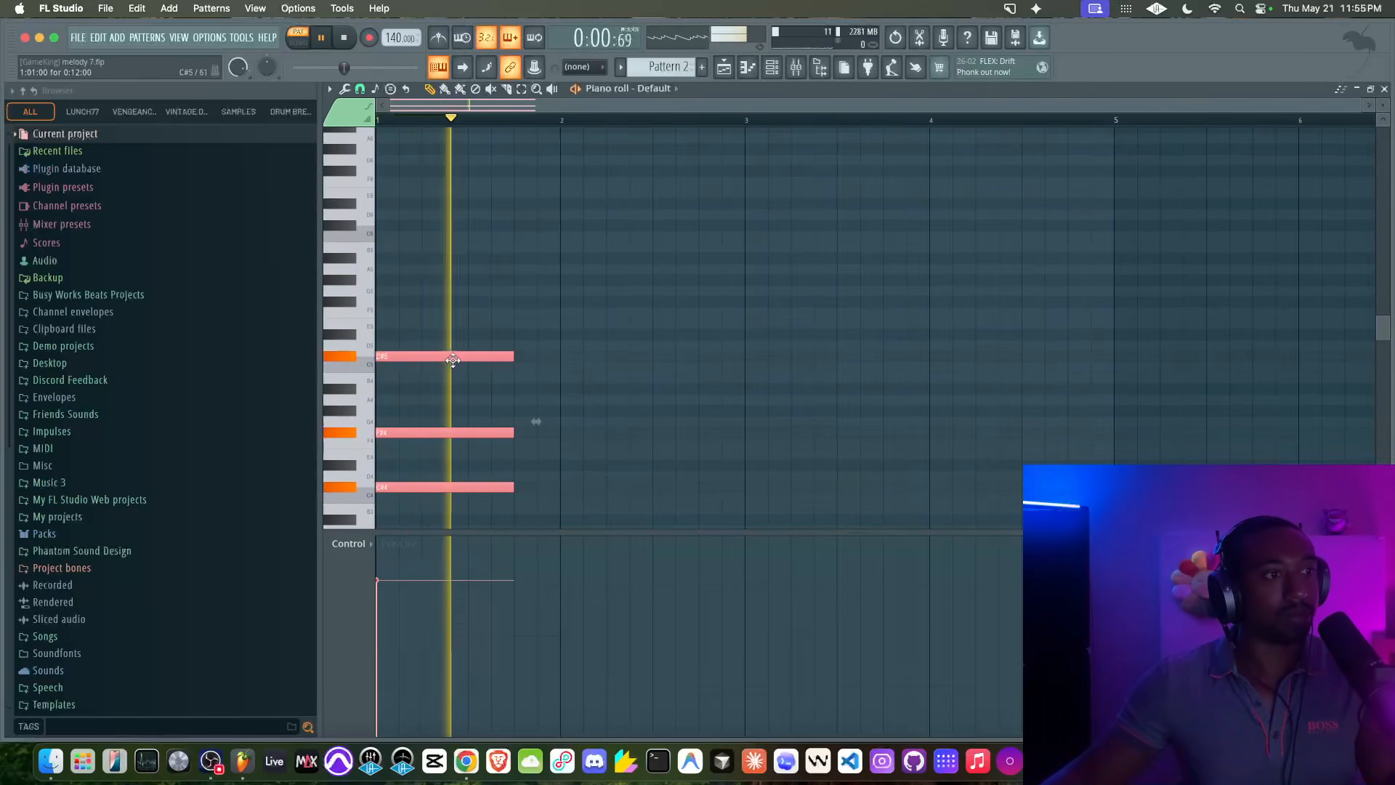
pyautogui.press('space')
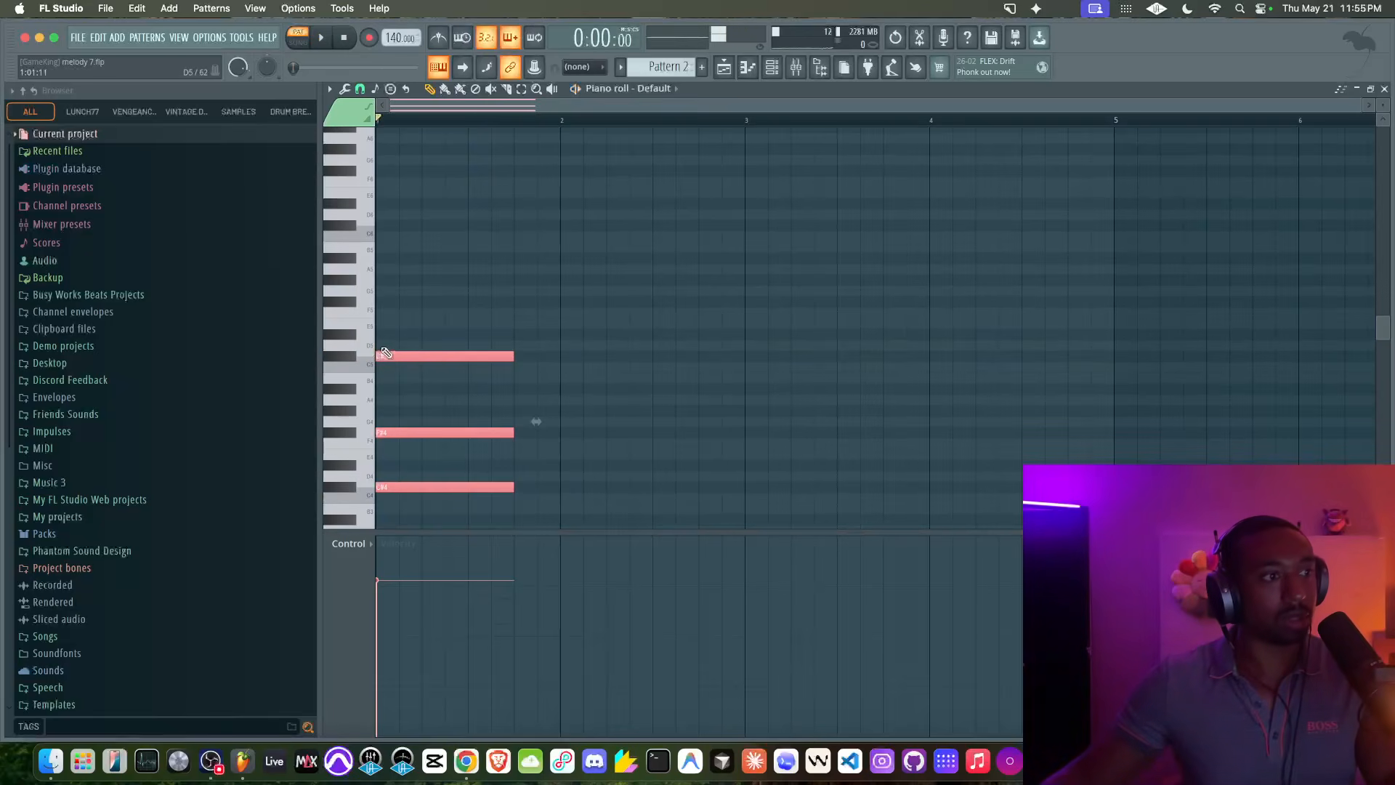
# - Duplicate the chord directly after the first, raise the copy one semitone to D4, G4 and D5, and play both chords
pyautogui.hotkey('ctrl', 'b')
pyautogui.moveTo(530, 358); pyautogui.dragTo(534, 345)
pyautogui.press('space')
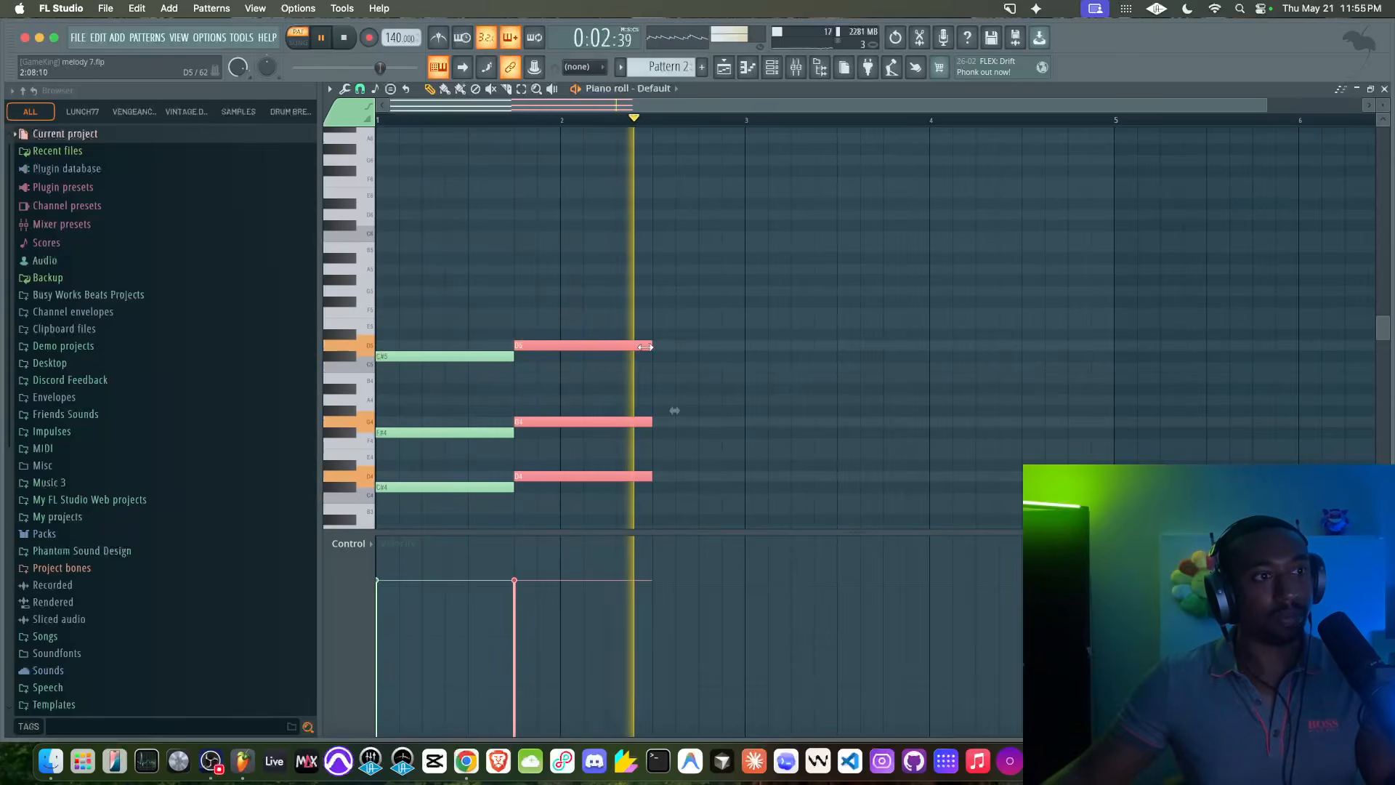
pyautogui.press('space')
# - Duplicate the second chord, raise the copy to F#4, B4 and F#5, shorten it to end at bar 3, and play the progression
pyautogui.click(367, 289)
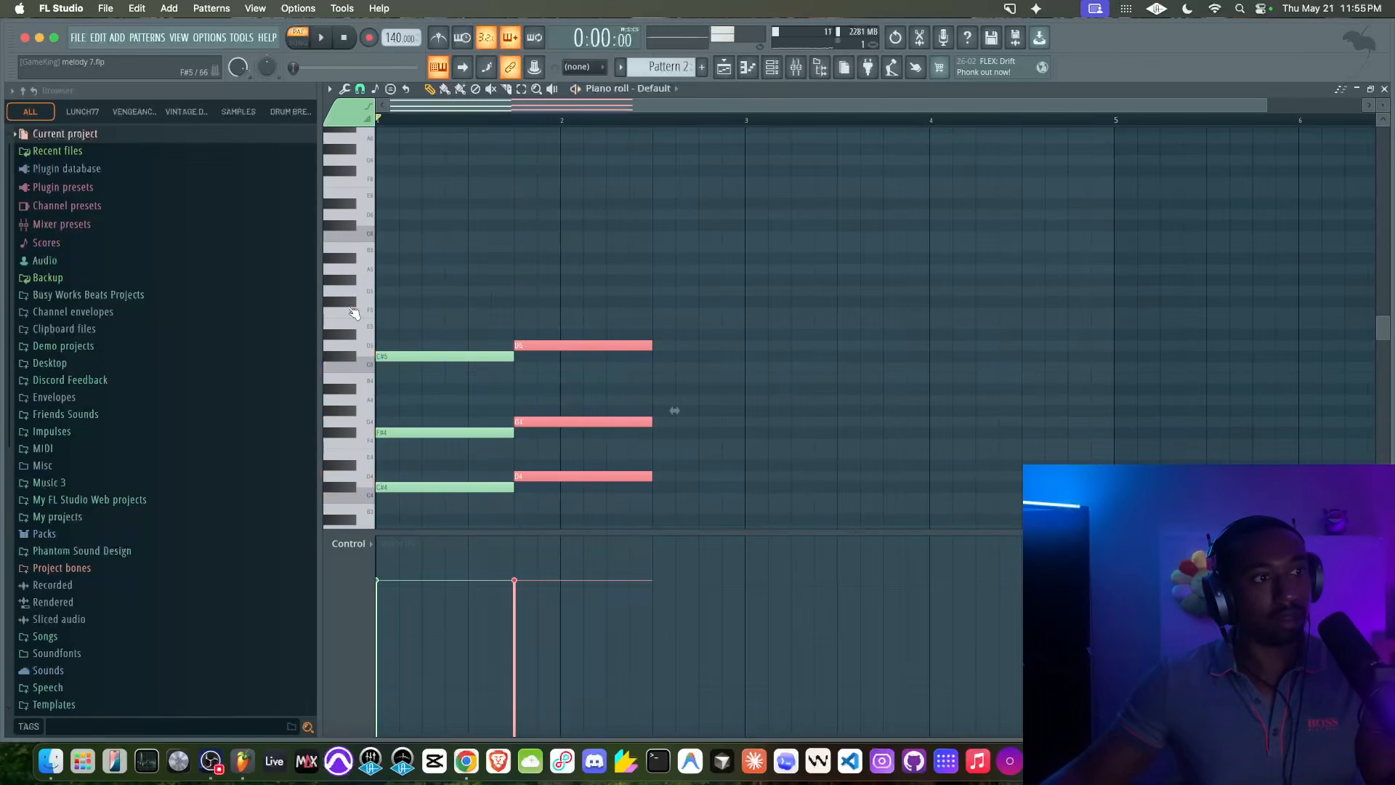
pyautogui.hotkey('ctrl', 'b')
pyautogui.press('space')
pyautogui.moveTo(699, 346); pyautogui.dragTo(699, 304)
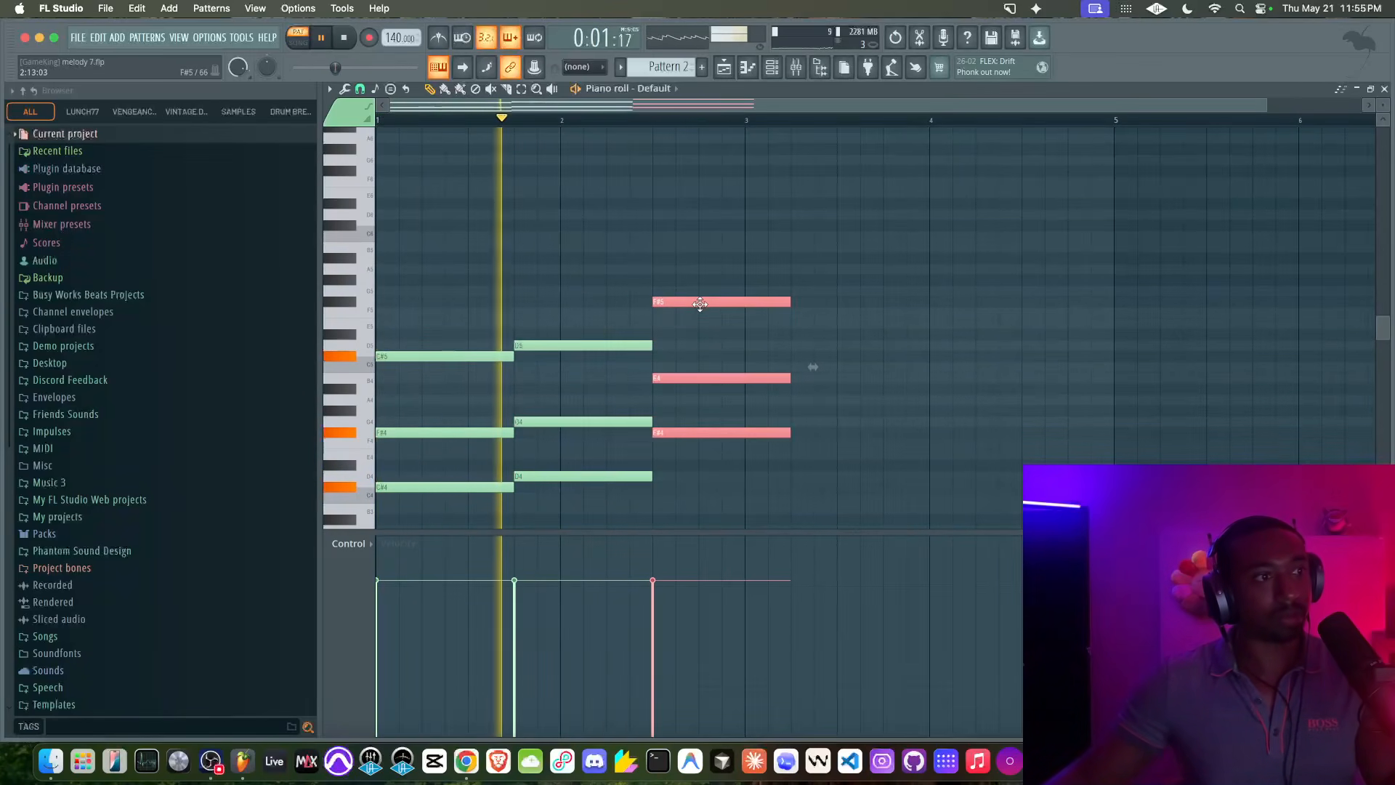
pyautogui.moveTo(789, 303); pyautogui.dragTo(746, 302)
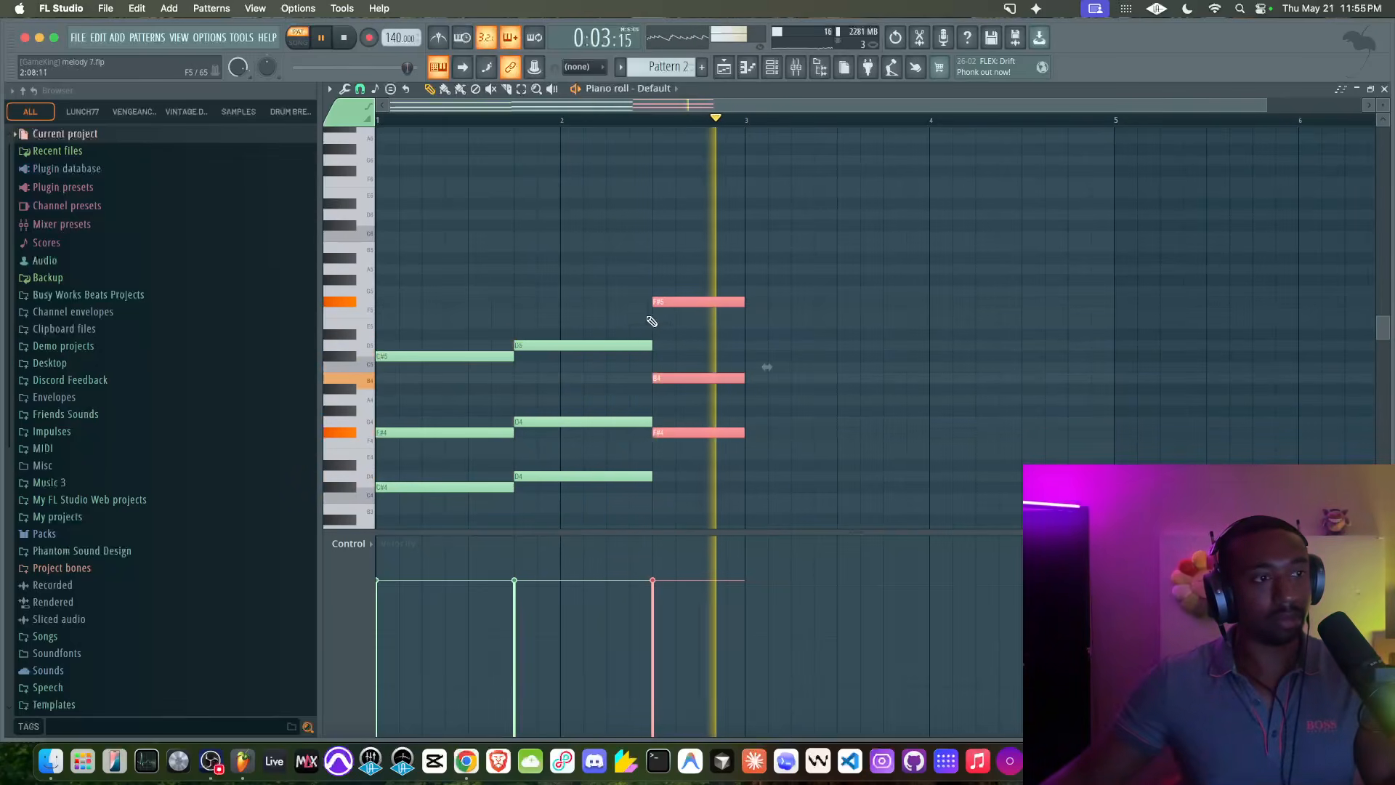
pyautogui.rightClick(483, 311)
pyautogui.press('space')
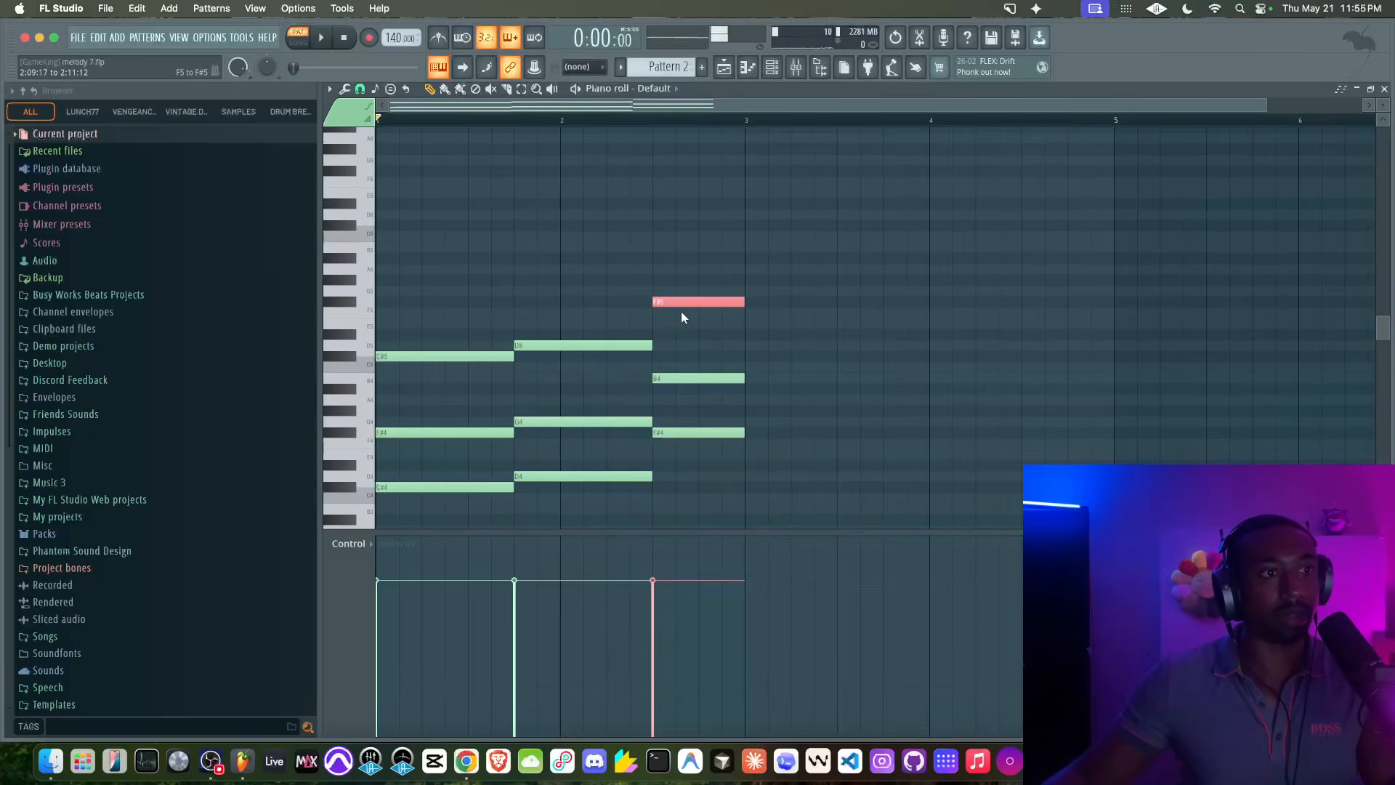
# - Examine the intervals in the first chord by singling out its C#5 and F#4 notes
pyautogui.moveTo(487, 355); pyautogui.dragTo(465, 363)
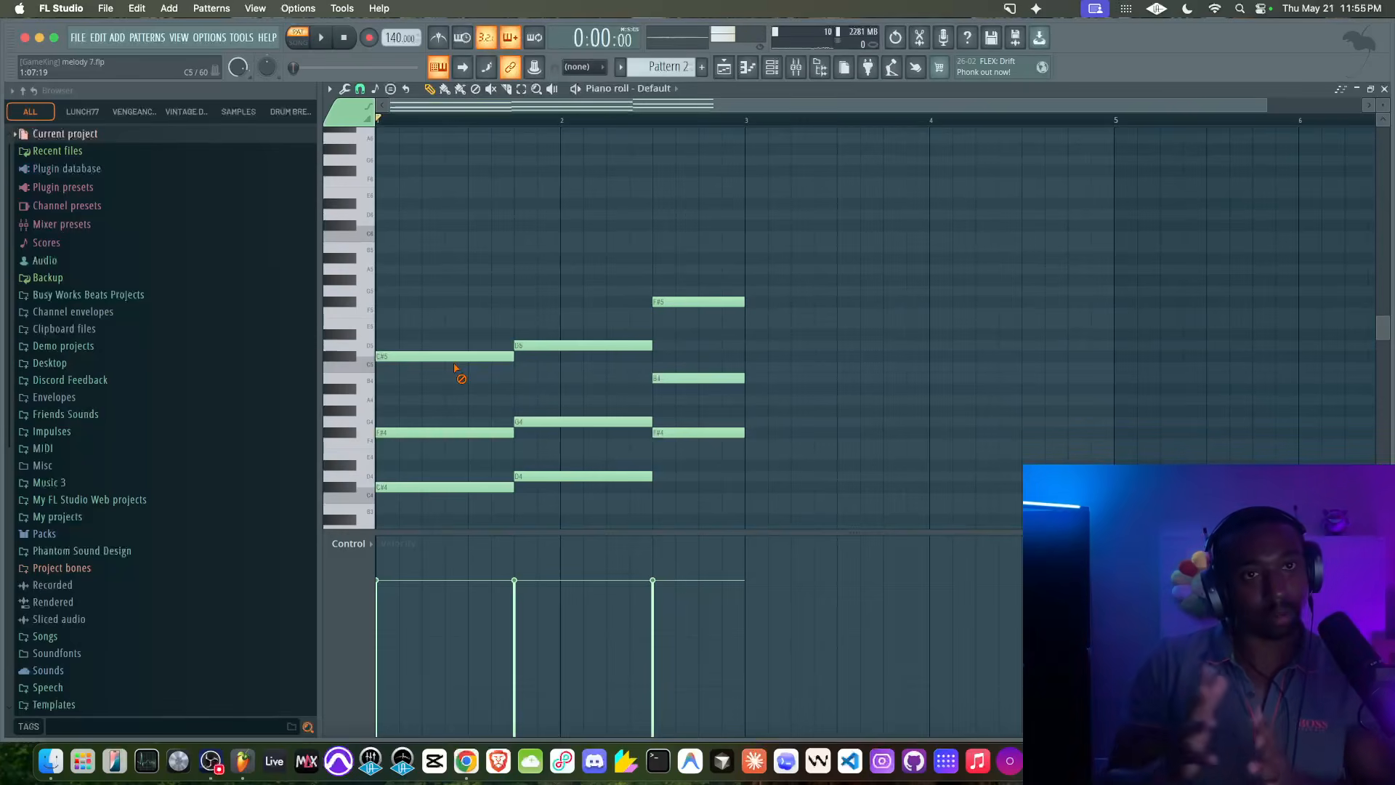
pyautogui.scroll(-3, 434, 358)
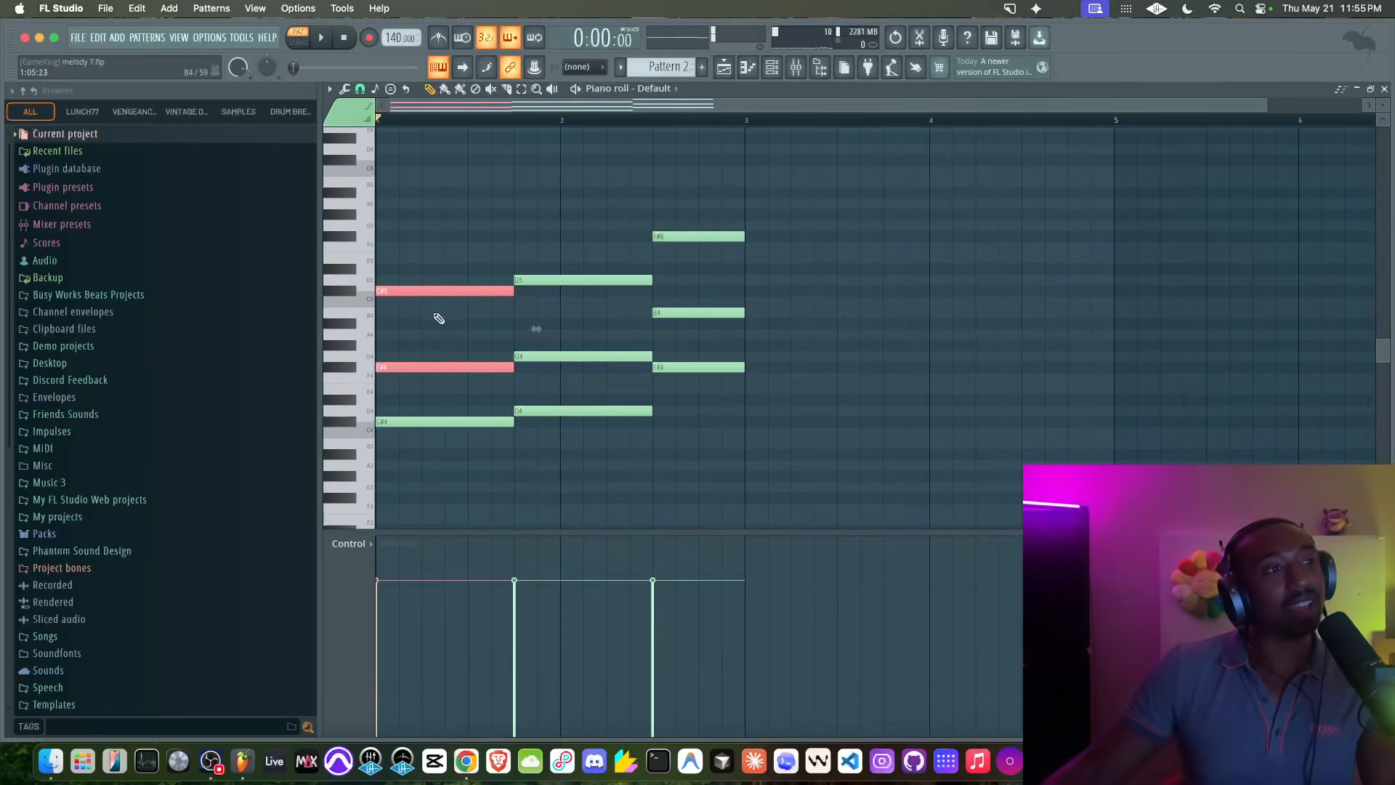
pyautogui.moveTo(440, 356); pyautogui.dragTo(441, 436)
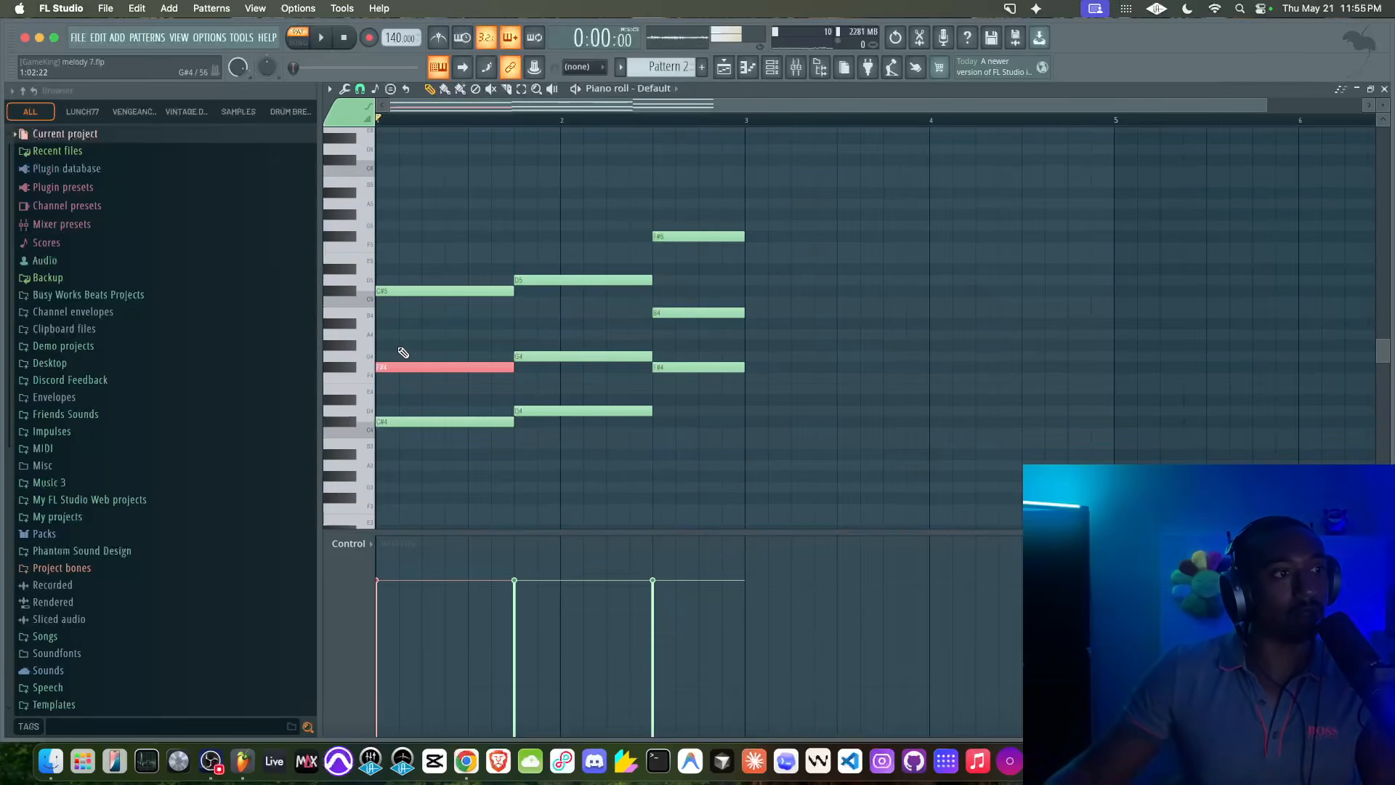
pyautogui.click(405, 294)
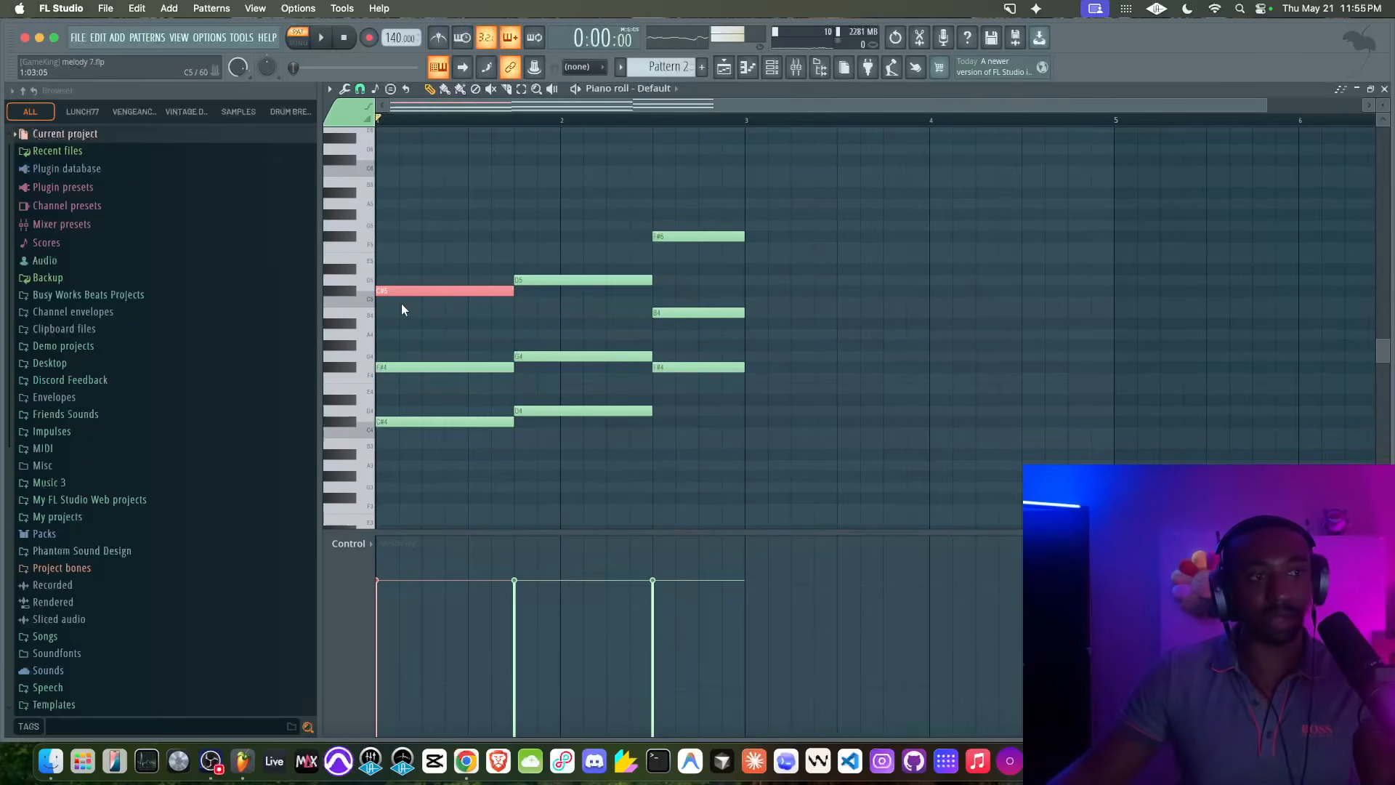
pyautogui.click(401, 367)
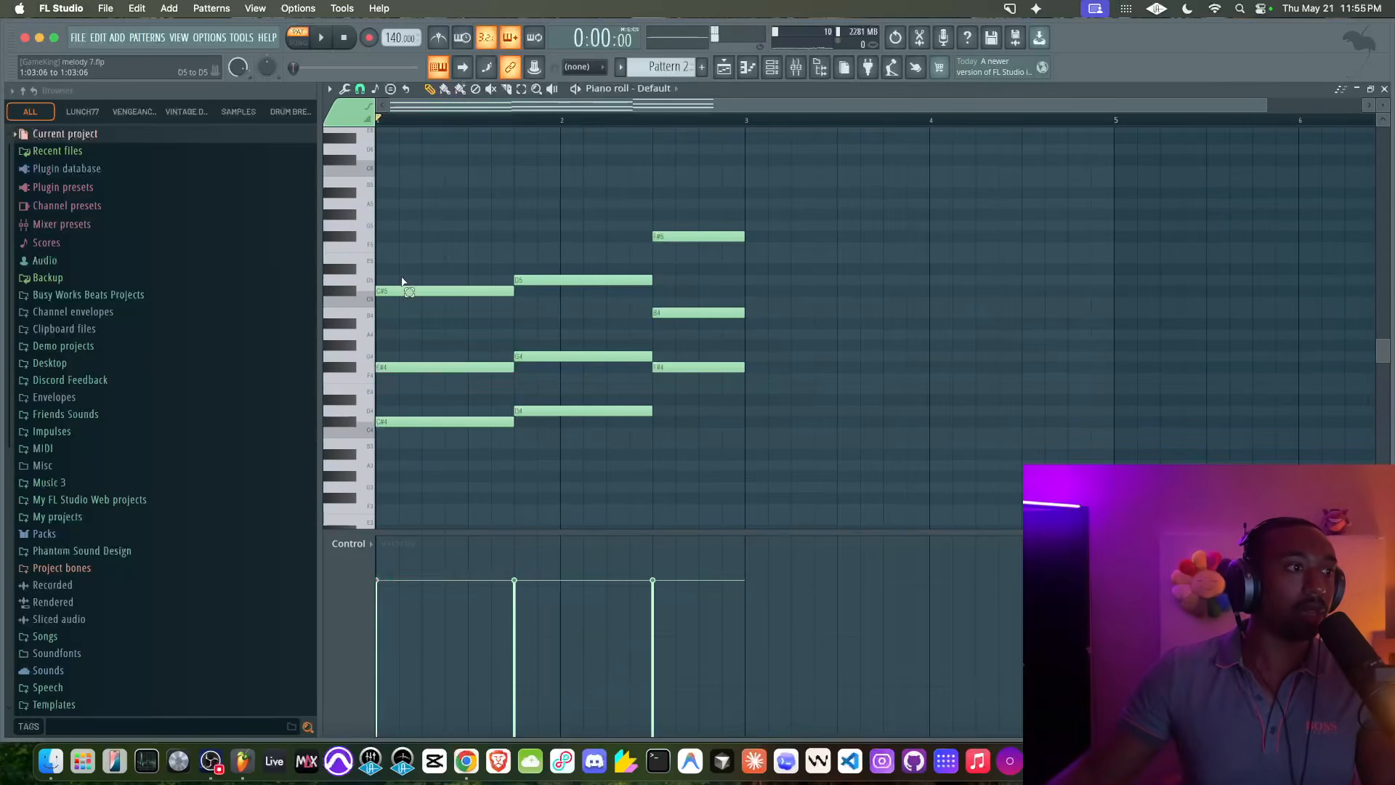
# - Raise the middle notes of the three chords two semitones, to G#4, A4 and C#5
pyautogui.moveTo(404, 348); pyautogui.dragTo(455, 430)
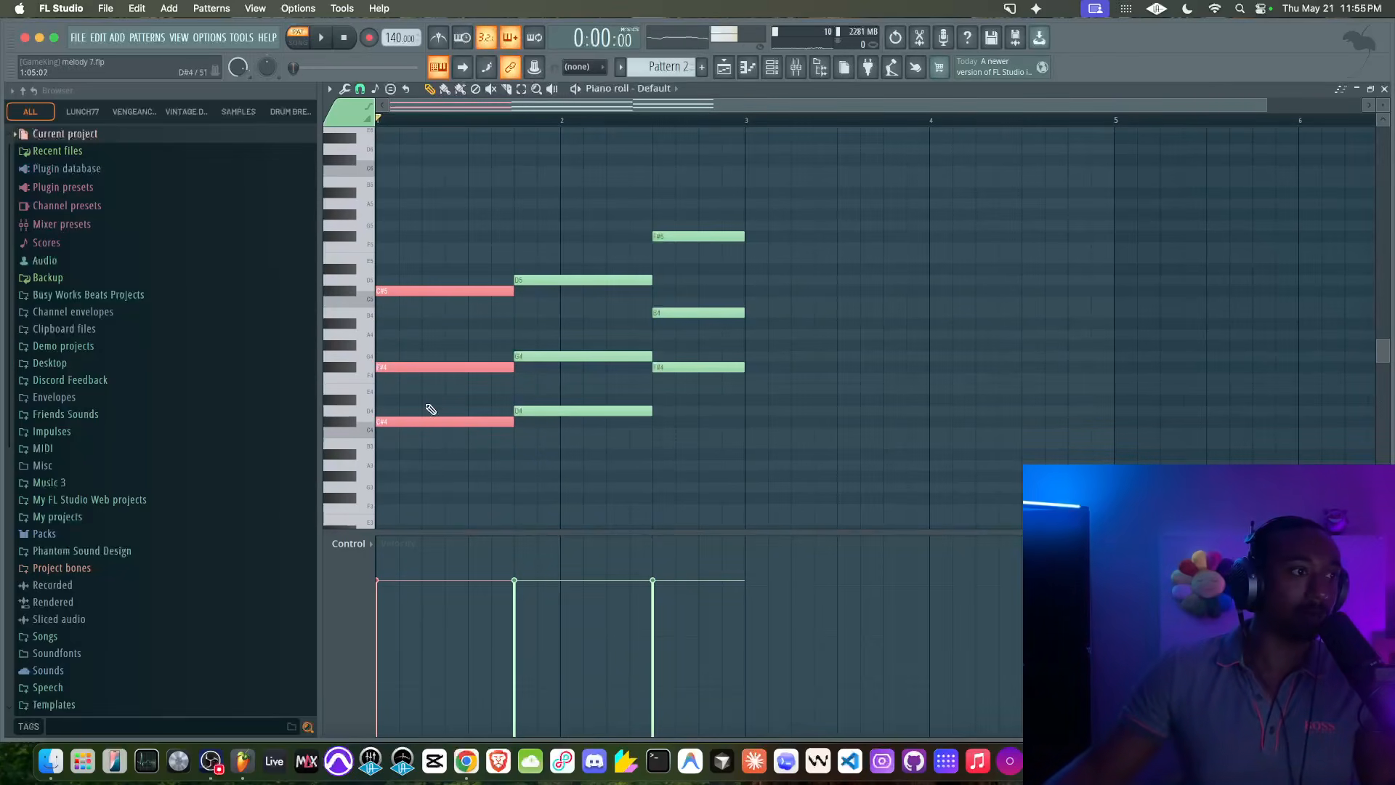
pyautogui.click(424, 366)
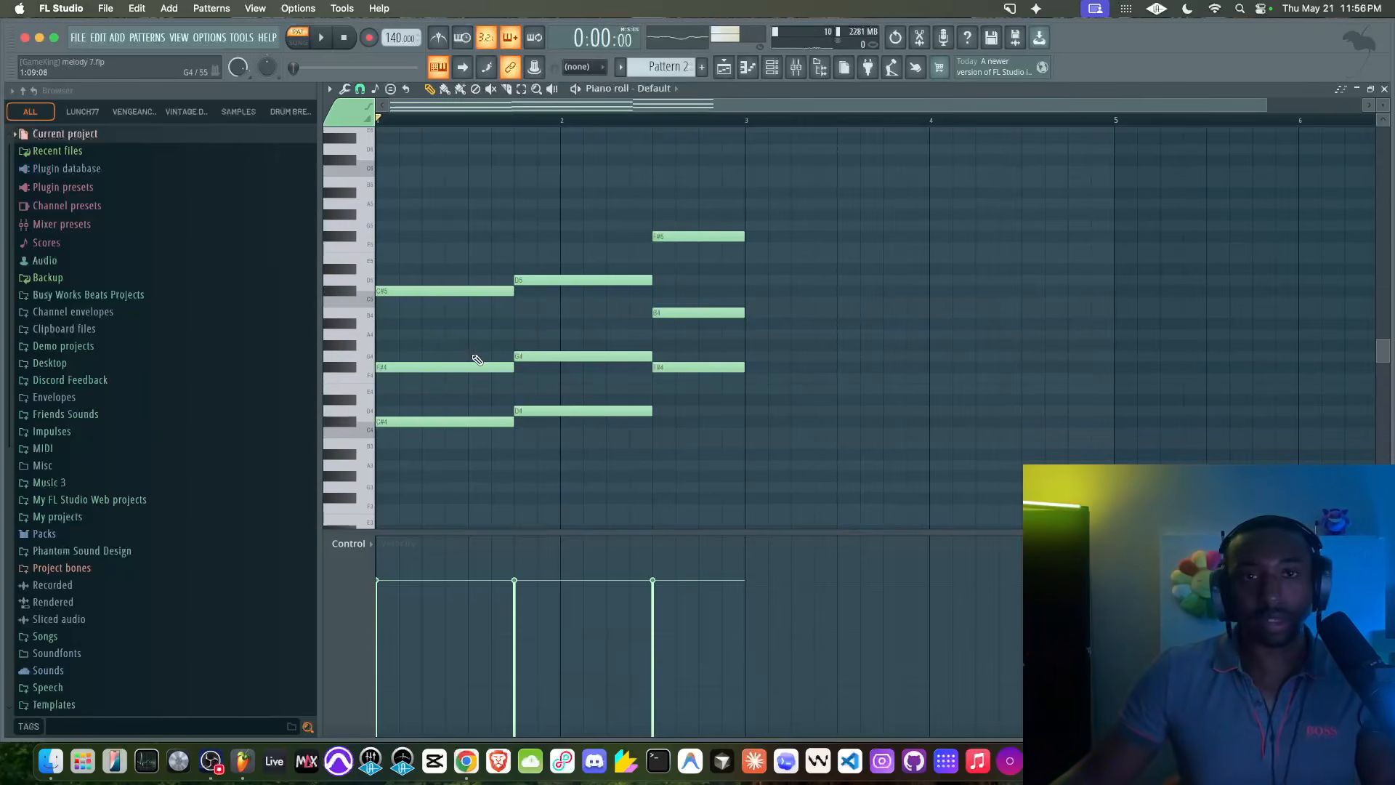
pyautogui.moveTo(452, 371); pyautogui.dragTo(587, 356)
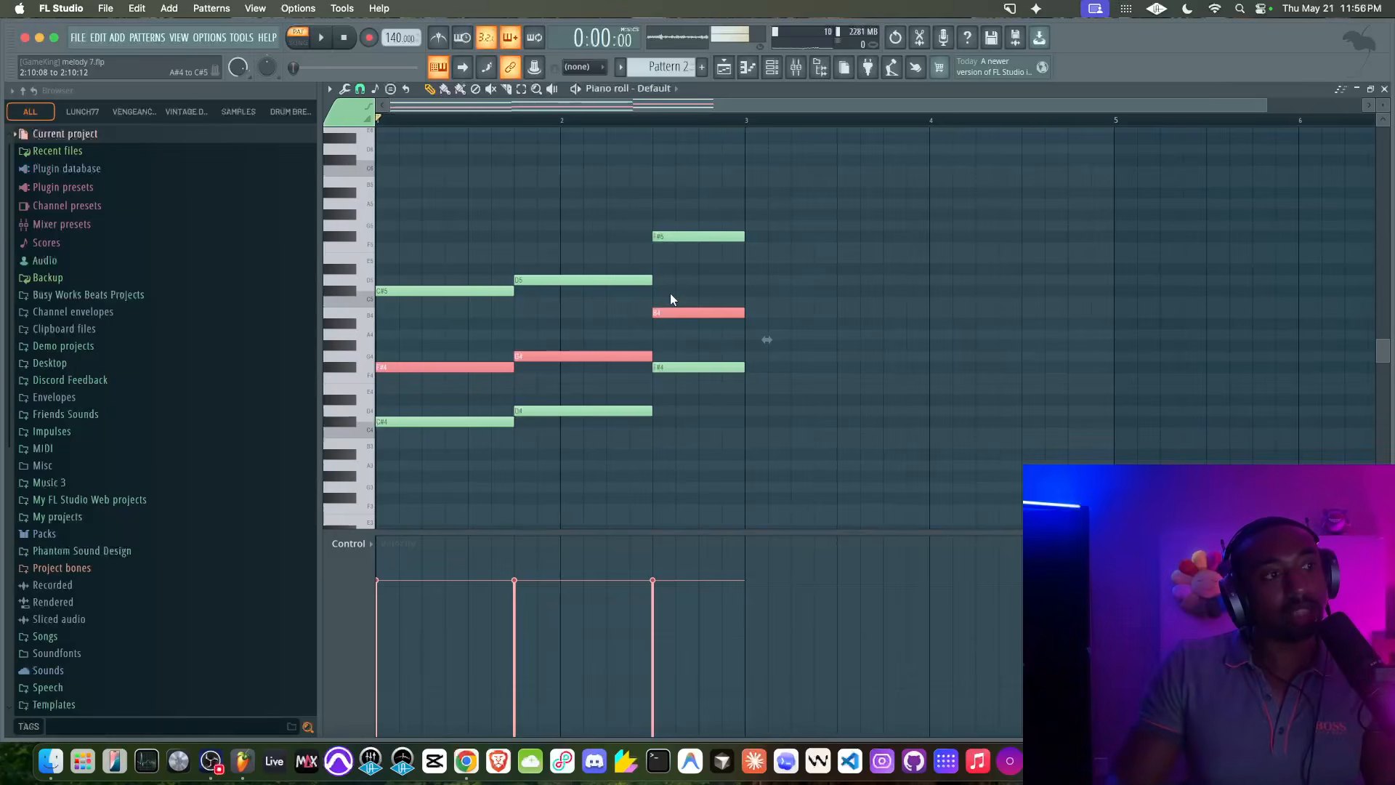
pyautogui.press('Up')
pyautogui.press('Up')
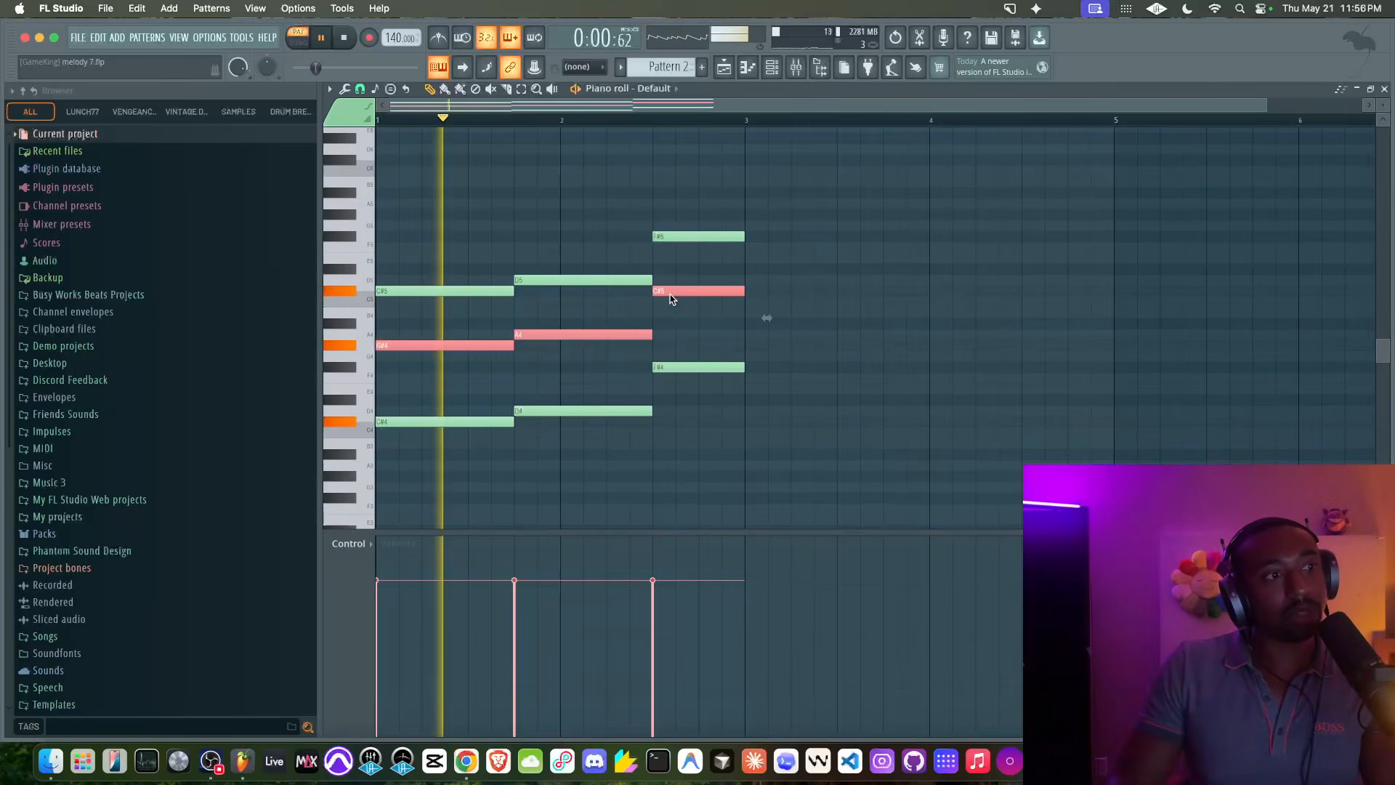
# - Play back the revised chord progression and clear the note selection
pyautogui.press('space')
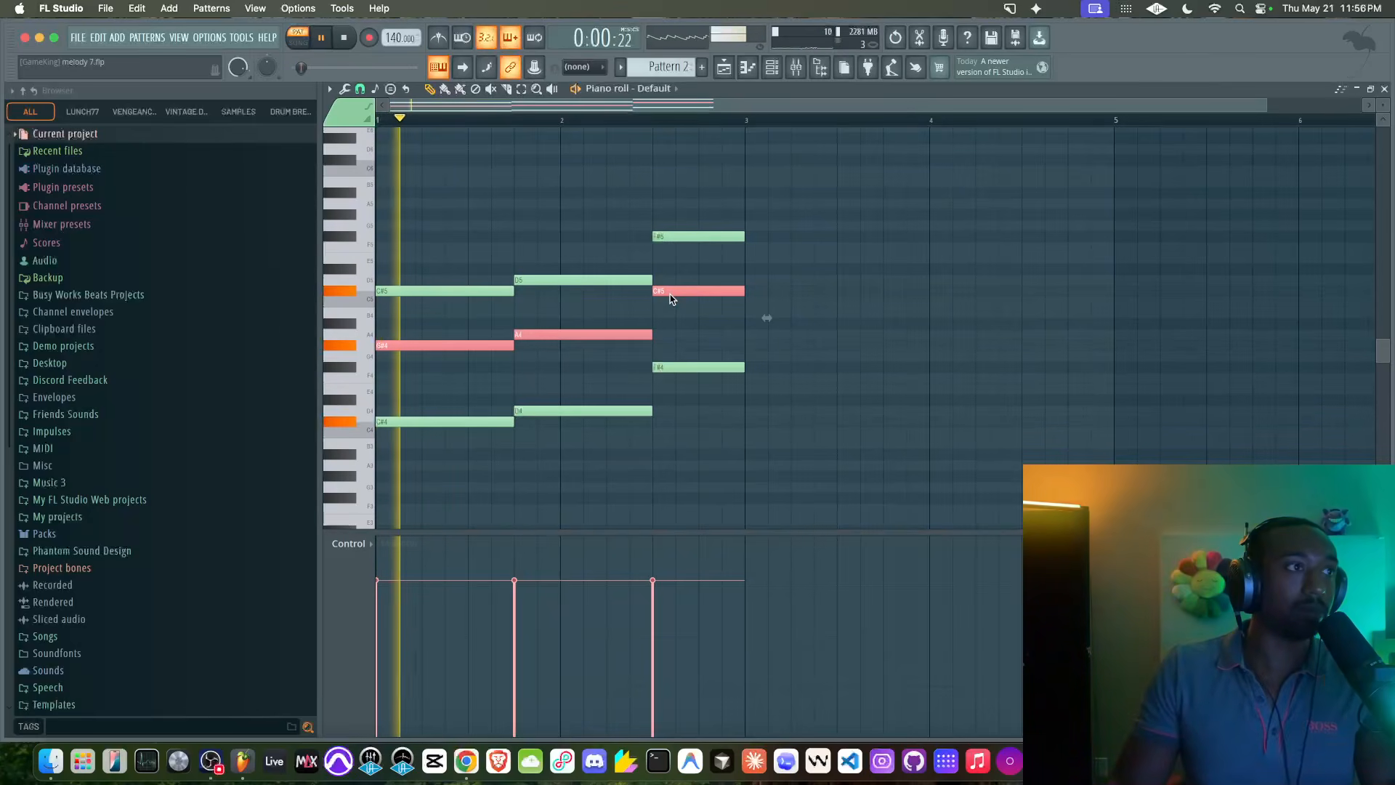
pyautogui.press('space')
pyautogui.moveTo(459, 352); pyautogui.dragTo(459, 359)
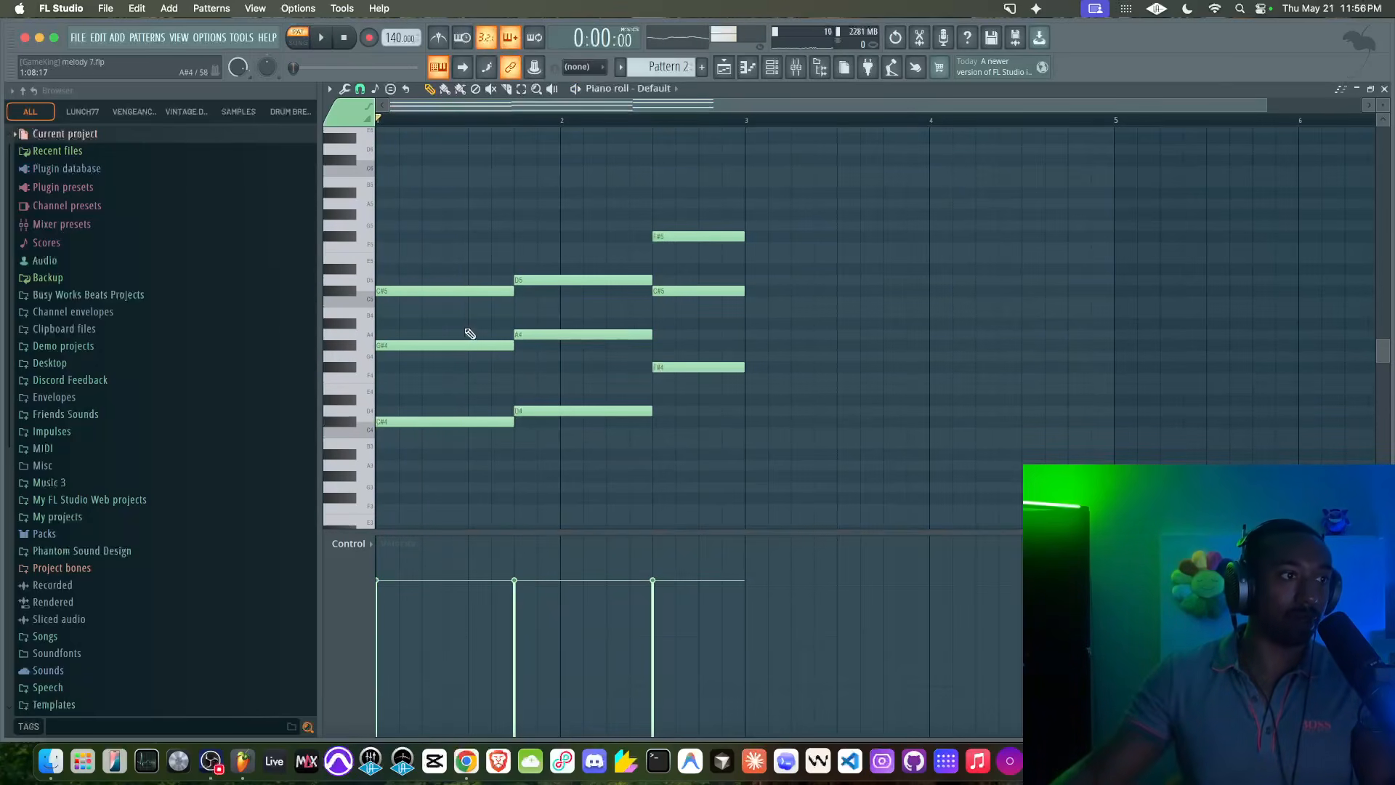
pyautogui.click(466, 475)
pyautogui.click(463, 361)
pyautogui.press('space')
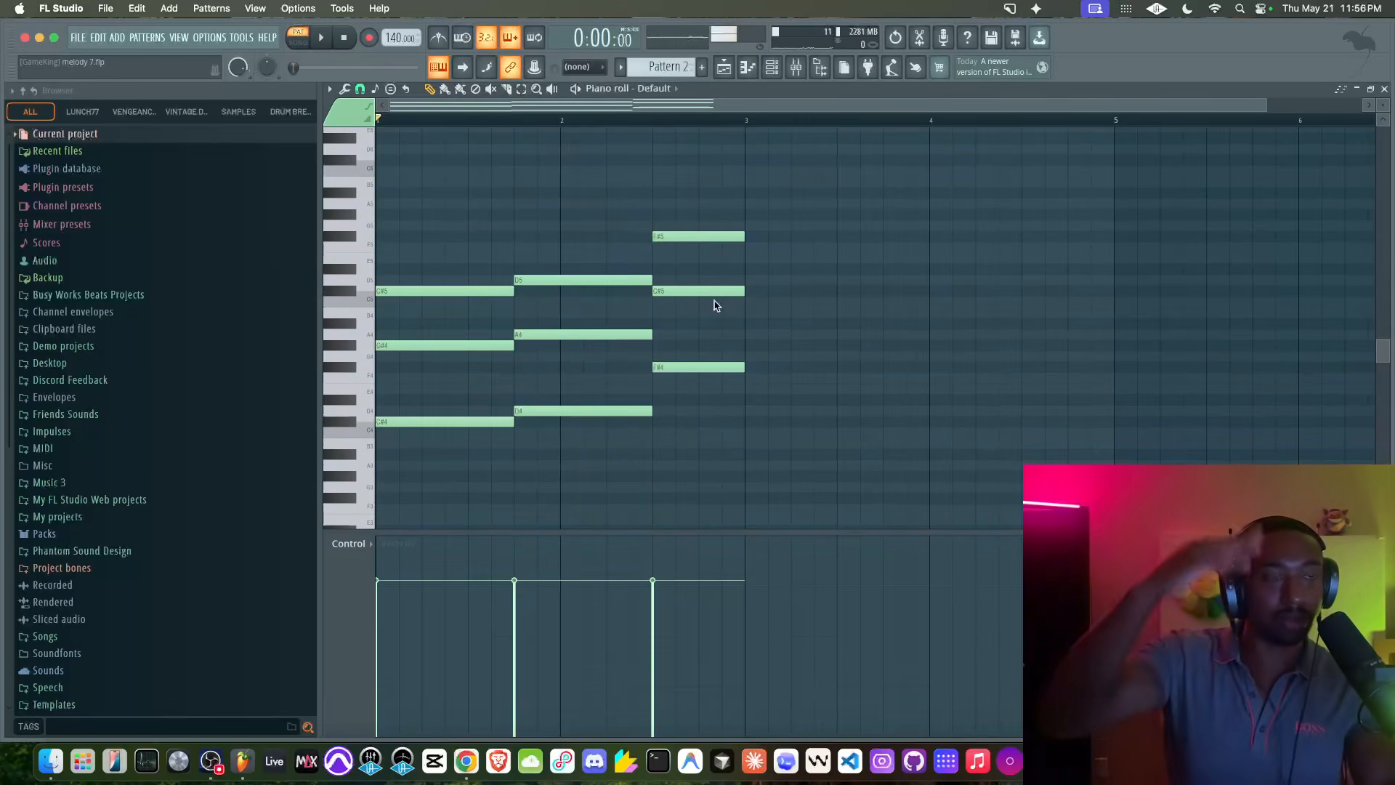
pyautogui.press('space')
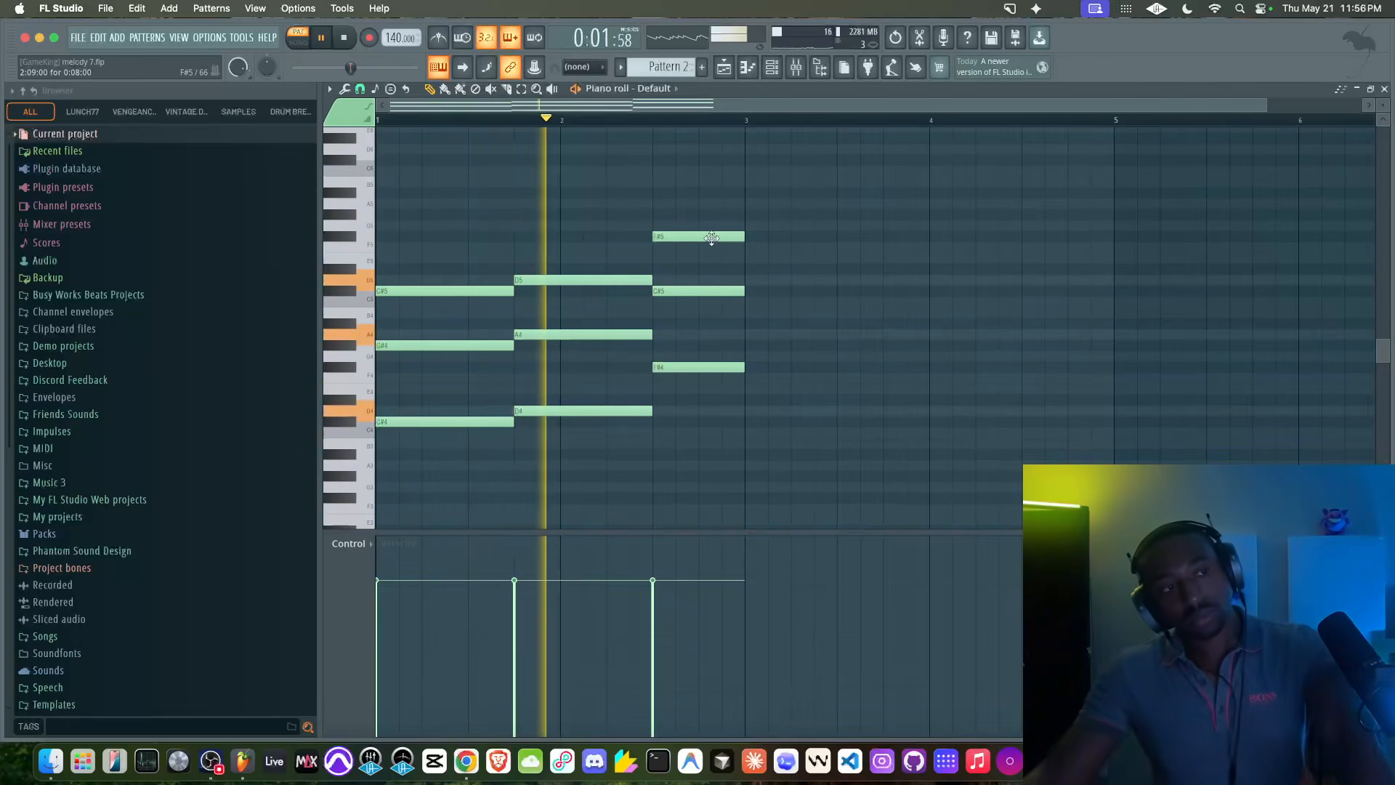
# - Open the Default channel's PoiZone synth, stop playback and set its unison to 3
pyautogui.press('F6')
pyautogui.click(508, 146)
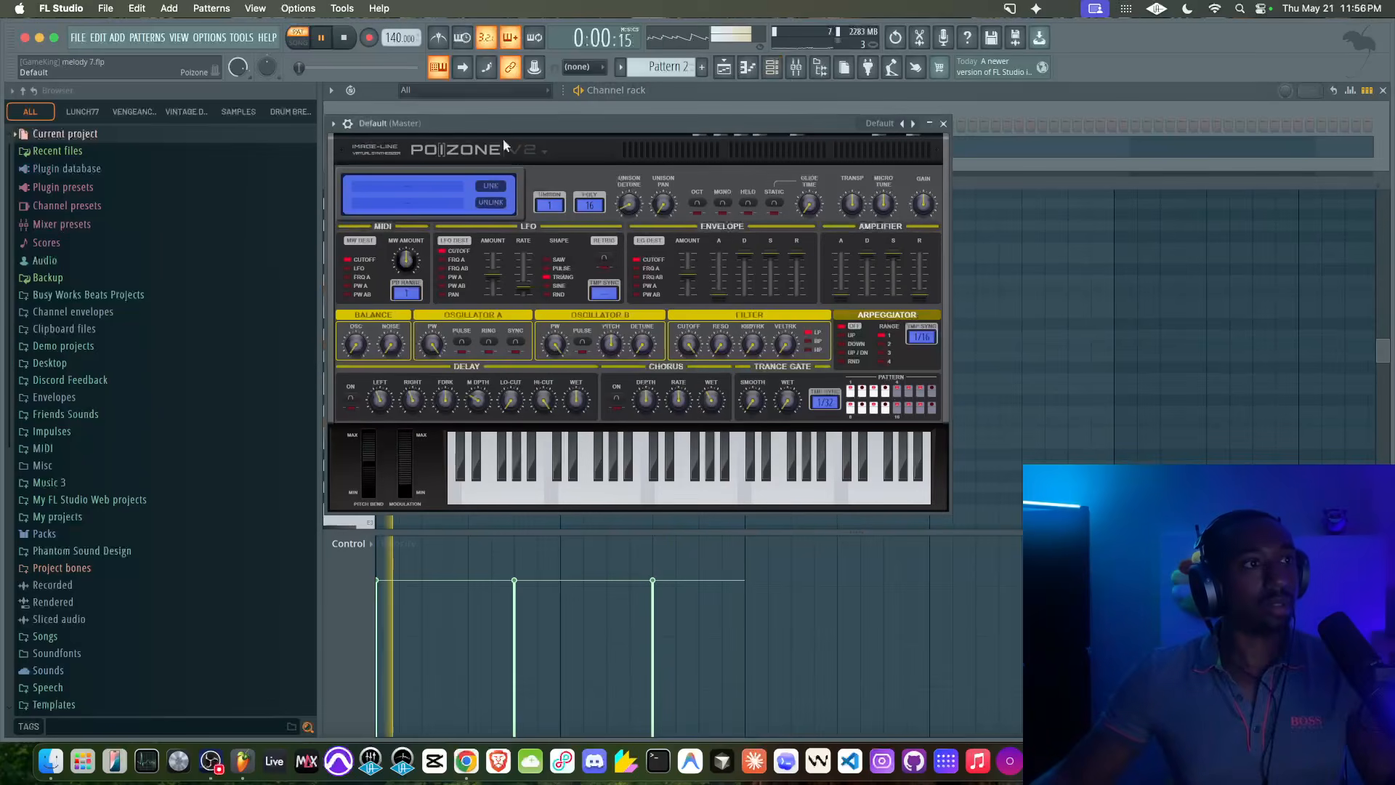
pyautogui.press('space')
pyautogui.scroll(-1, 553, 206)
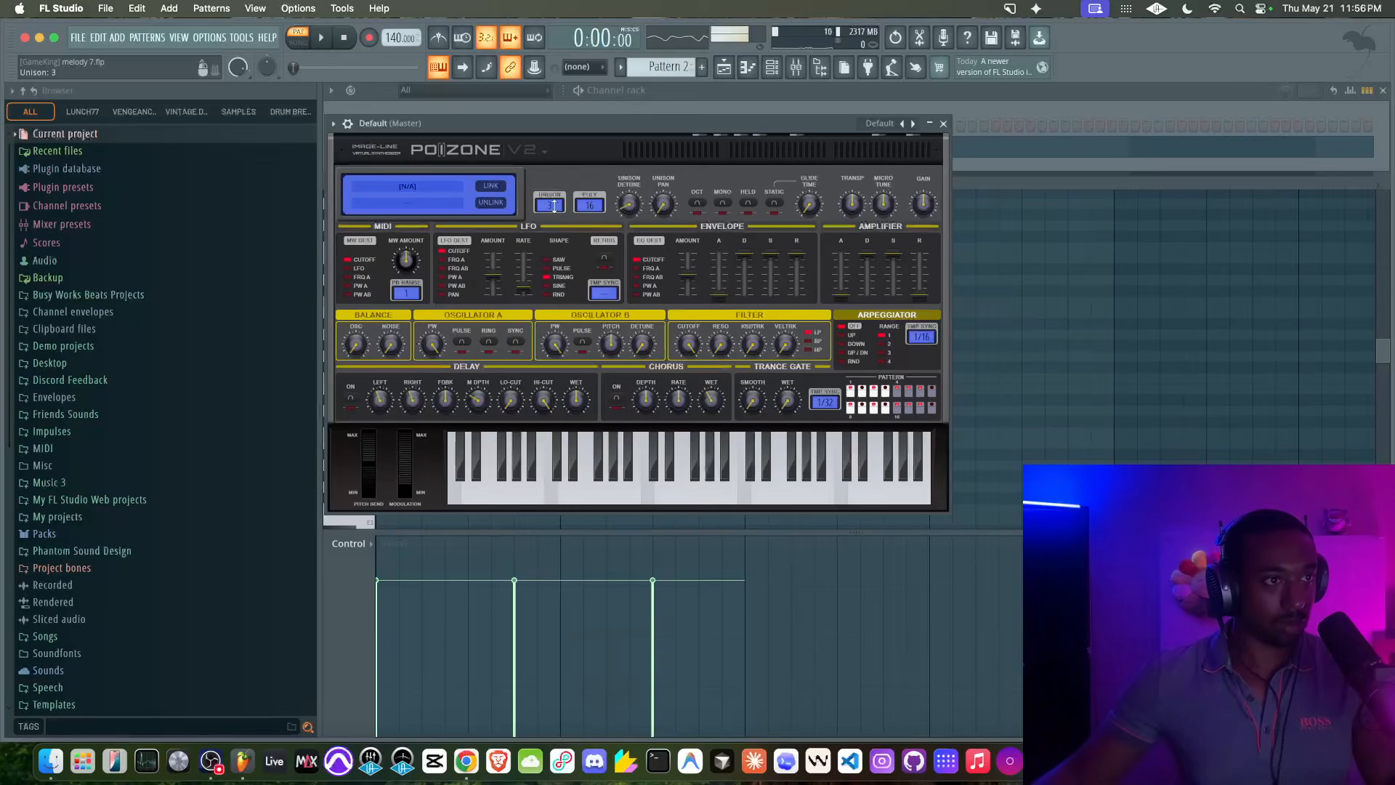
# - With the progression playing, adjust PoiZone's oscillator balance and oscillator B's detune
pyautogui.press('space')
pyautogui.scroll(6, 657, 210)
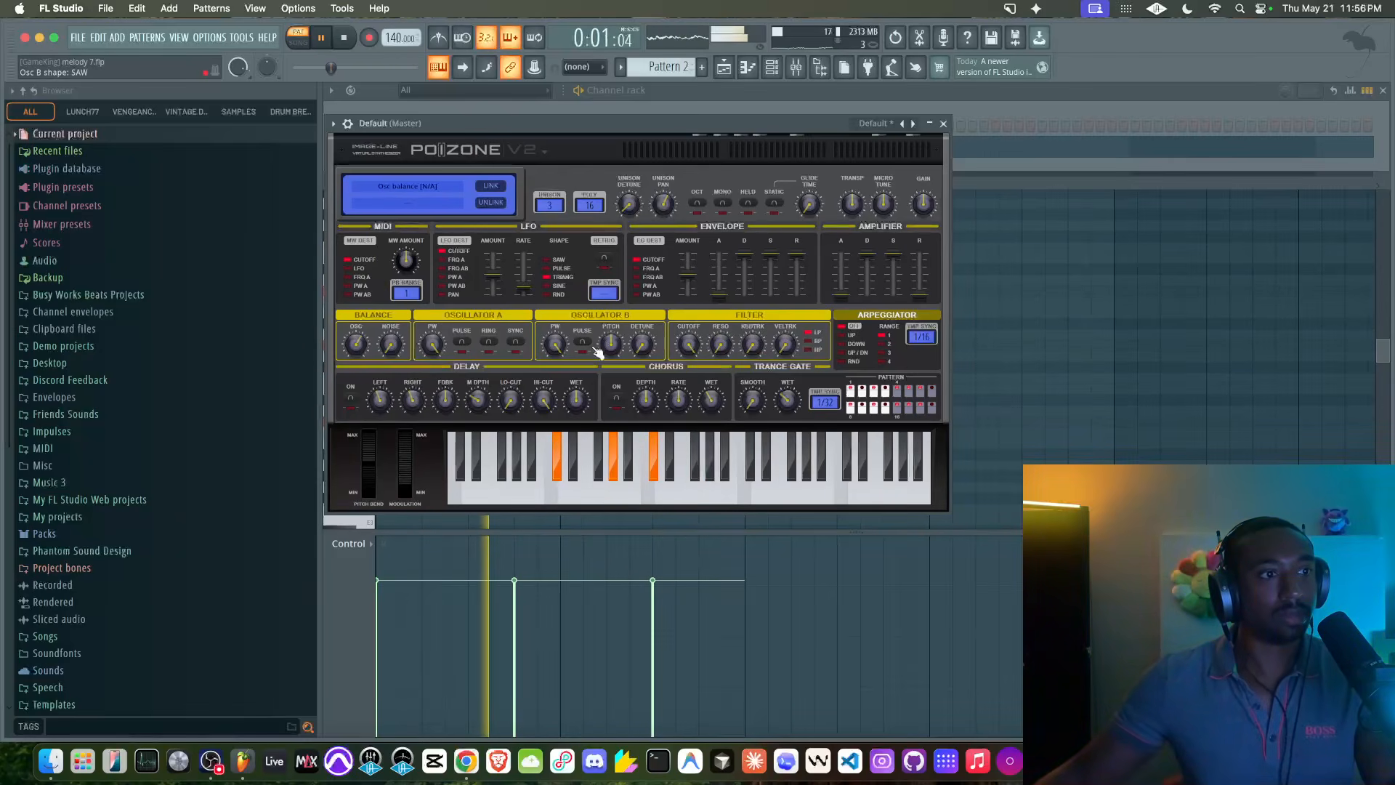
pyautogui.moveTo(367, 339); pyautogui.dragTo(366, 385)
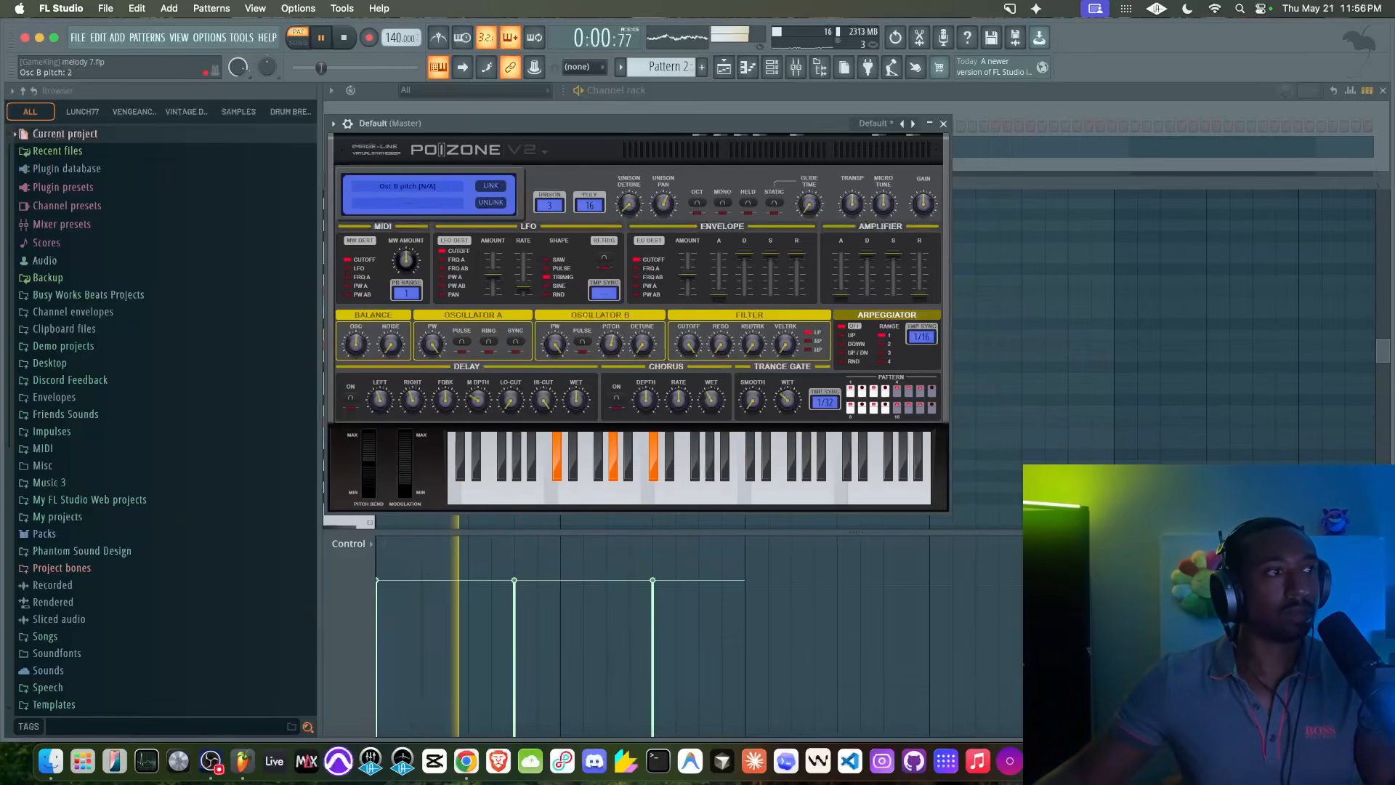
pyautogui.moveTo(642, 347)
pyautogui.mouseDown()
pyautogui.moveTo(642, 313)
pyautogui.moveTo(642, 349)
pyautogui.mouseUp()
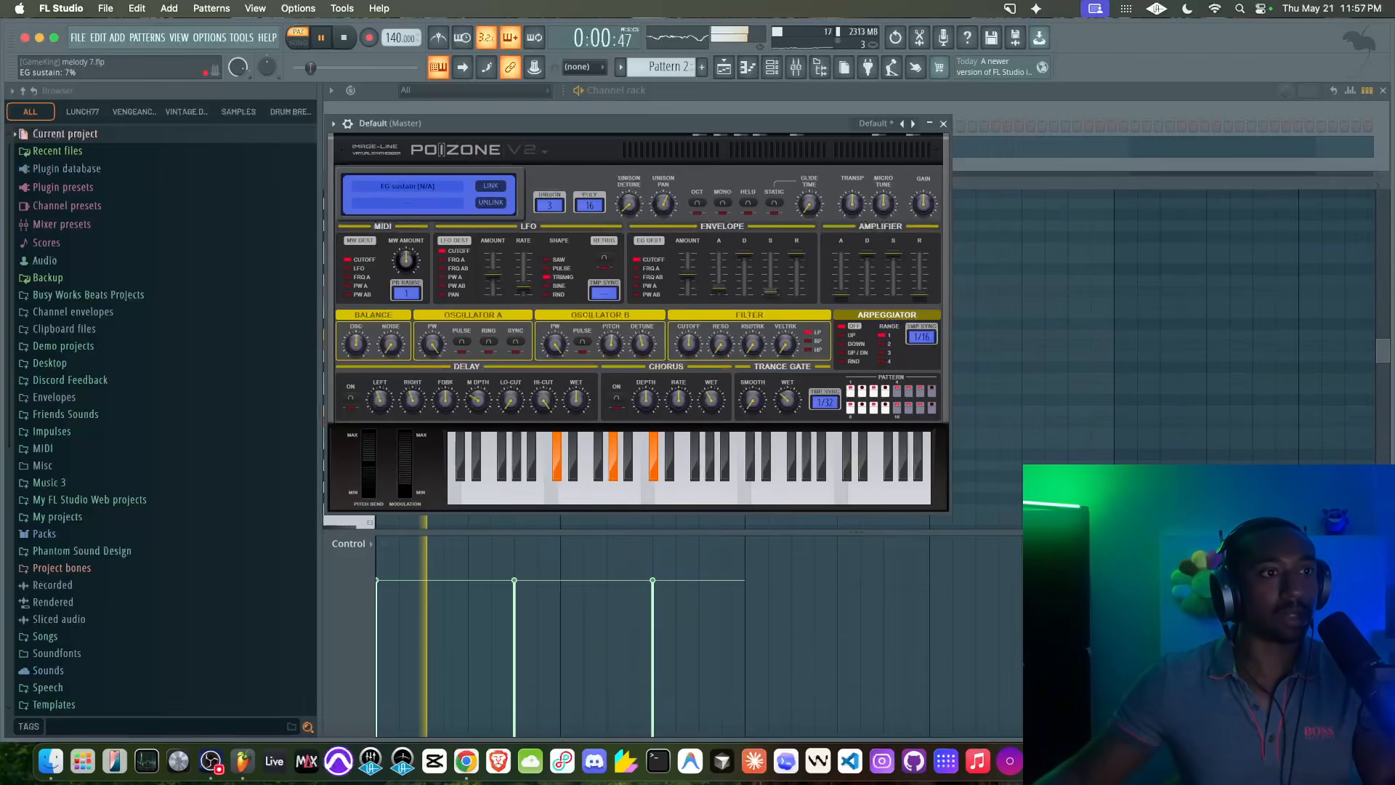
# - Shape PoiZone's filter envelope amount and sliders, add filter resonance and set the filter cutoff to about 33%
pyautogui.moveTo(797, 260); pyautogui.dragTo(797, 296)
pyautogui.moveTo(687, 275); pyautogui.dragTo(744, 277)
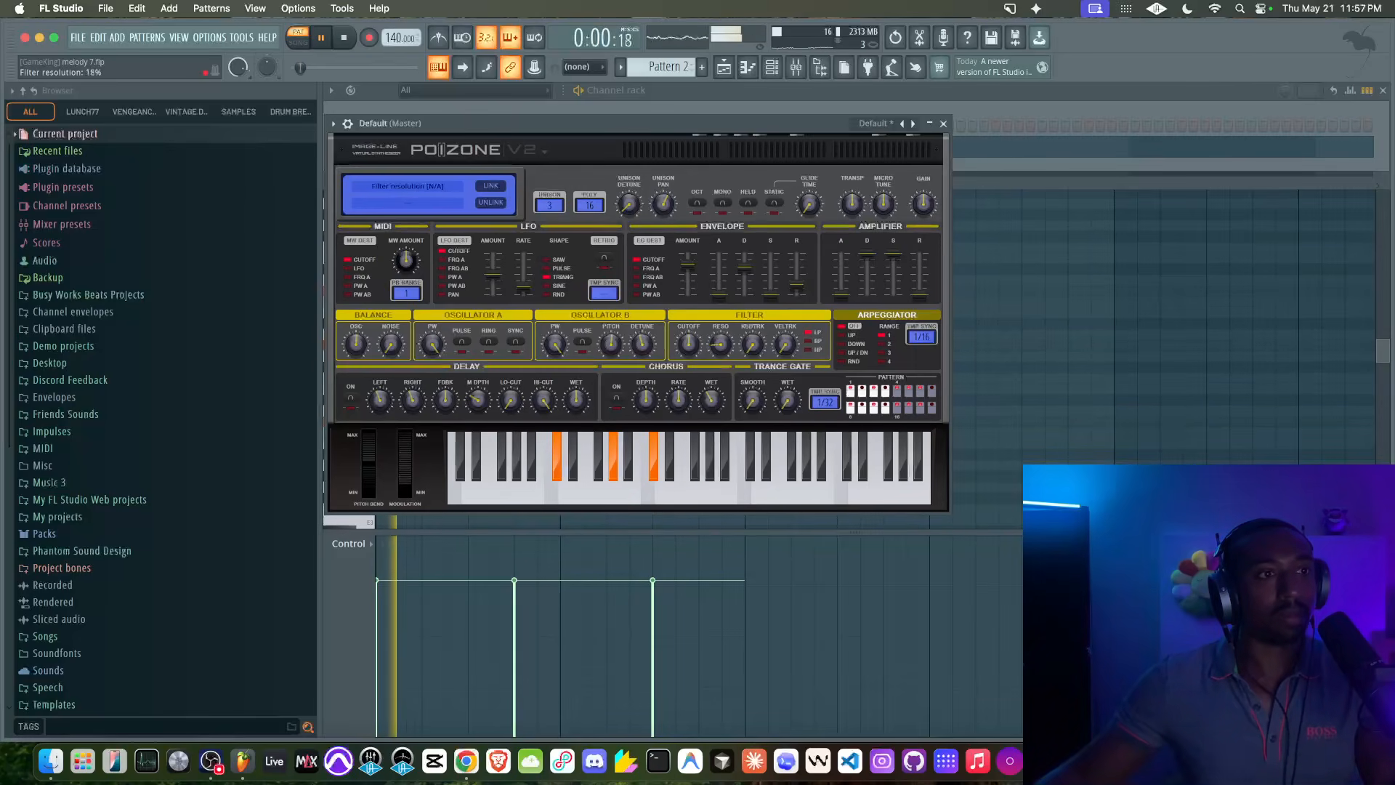
pyautogui.moveTo(721, 343); pyautogui.dragTo(689, 347)
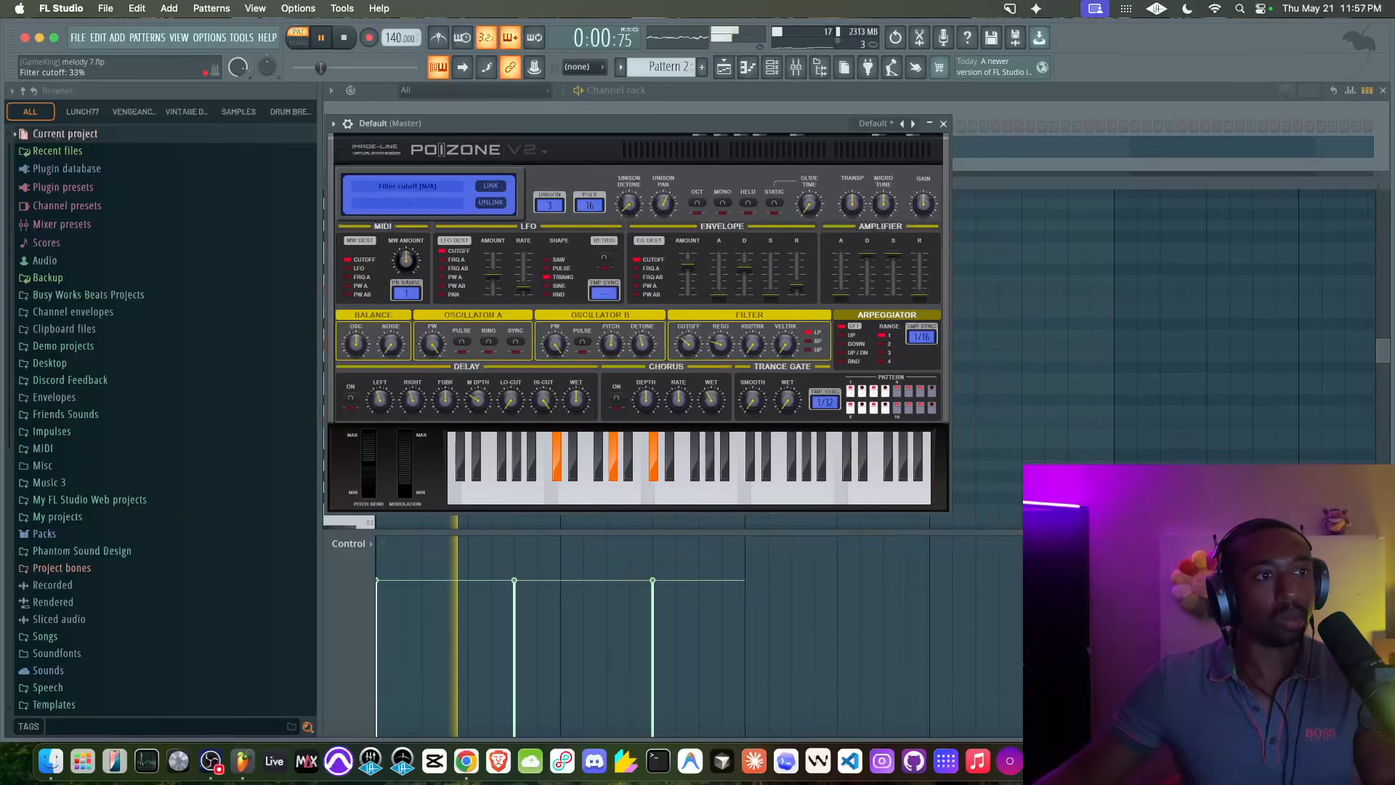
pyautogui.moveTo(693, 265); pyautogui.dragTo(797, 279)
# - Run PoiZone's arpeggiator in Up mode with range 3, raise the trance gate wet level and adjust the envelope and amplifier release
pyautogui.moveTo(788, 404); pyautogui.dragTo(788, 363)
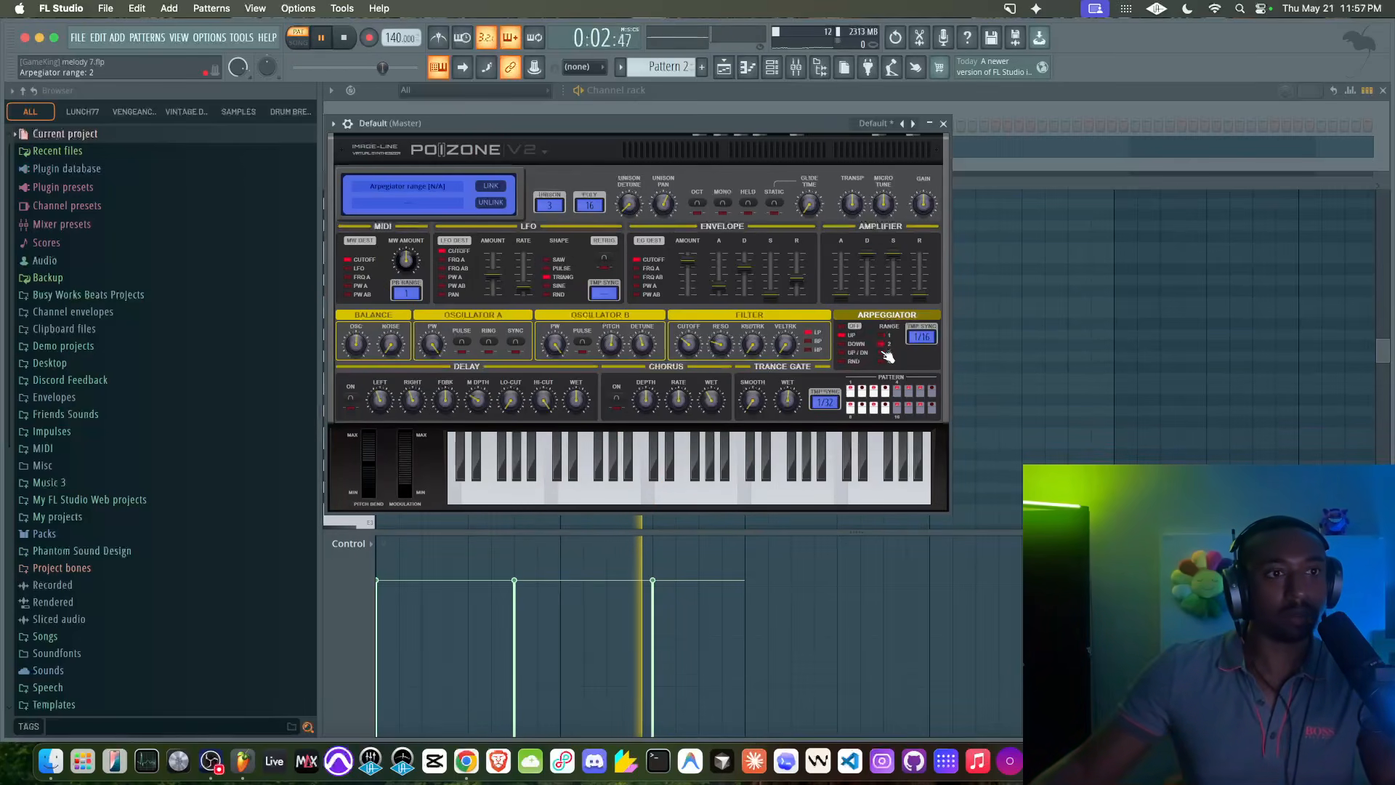
pyautogui.click(851, 335)
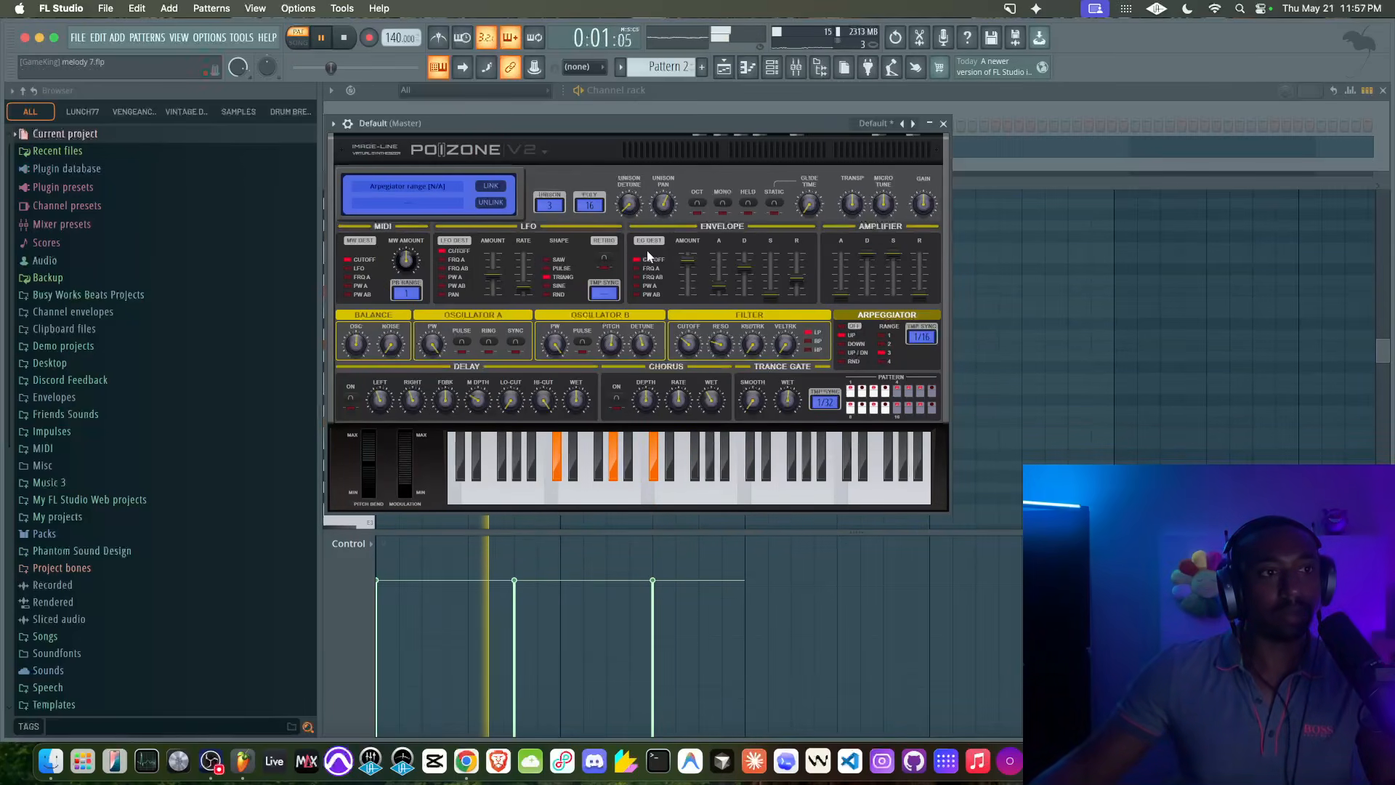
pyautogui.moveTo(749, 272); pyautogui.dragTo(797, 273)
pyautogui.moveTo(920, 295); pyautogui.dragTo(920, 271)
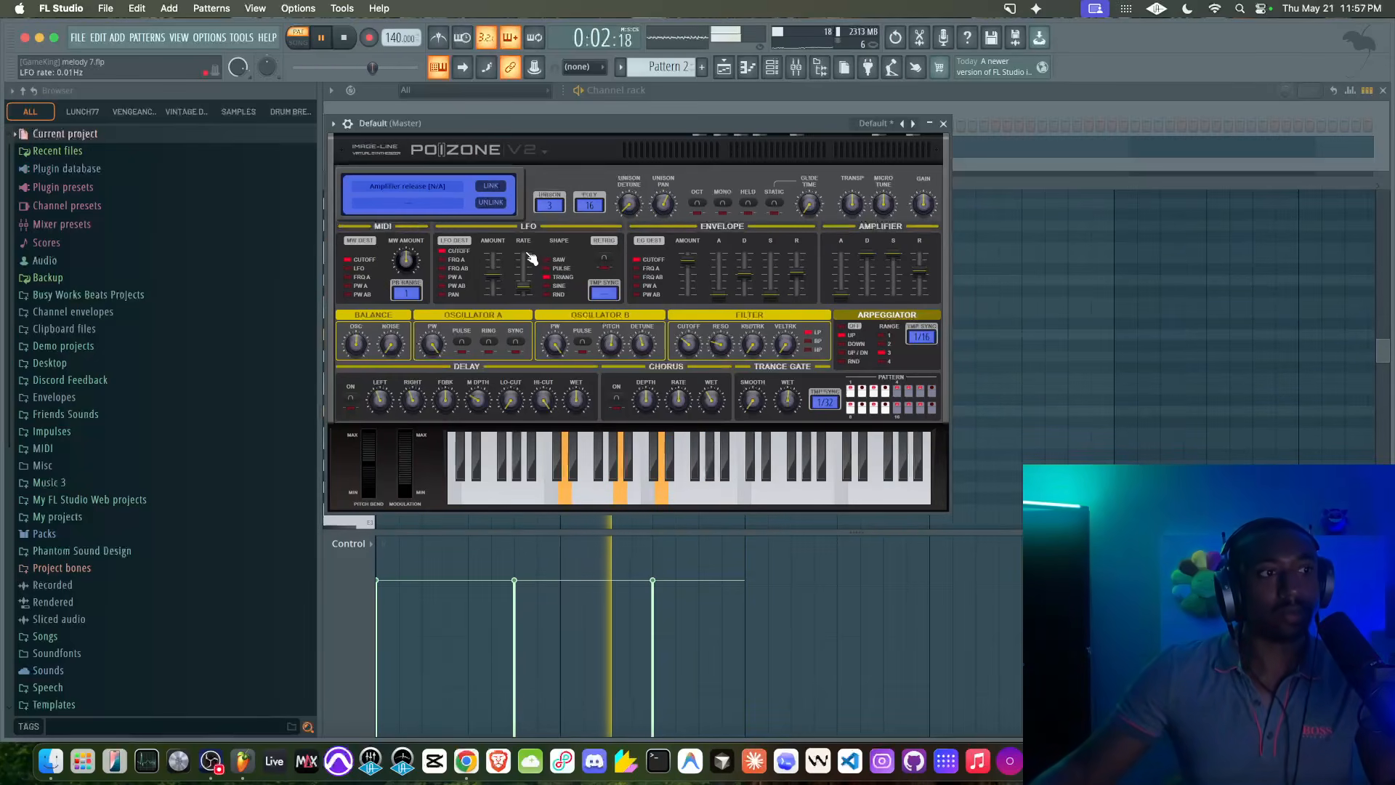
# - Look over the PoiZone channel's detailed settings, close the synth and play the progression
pyautogui.click(348, 123)
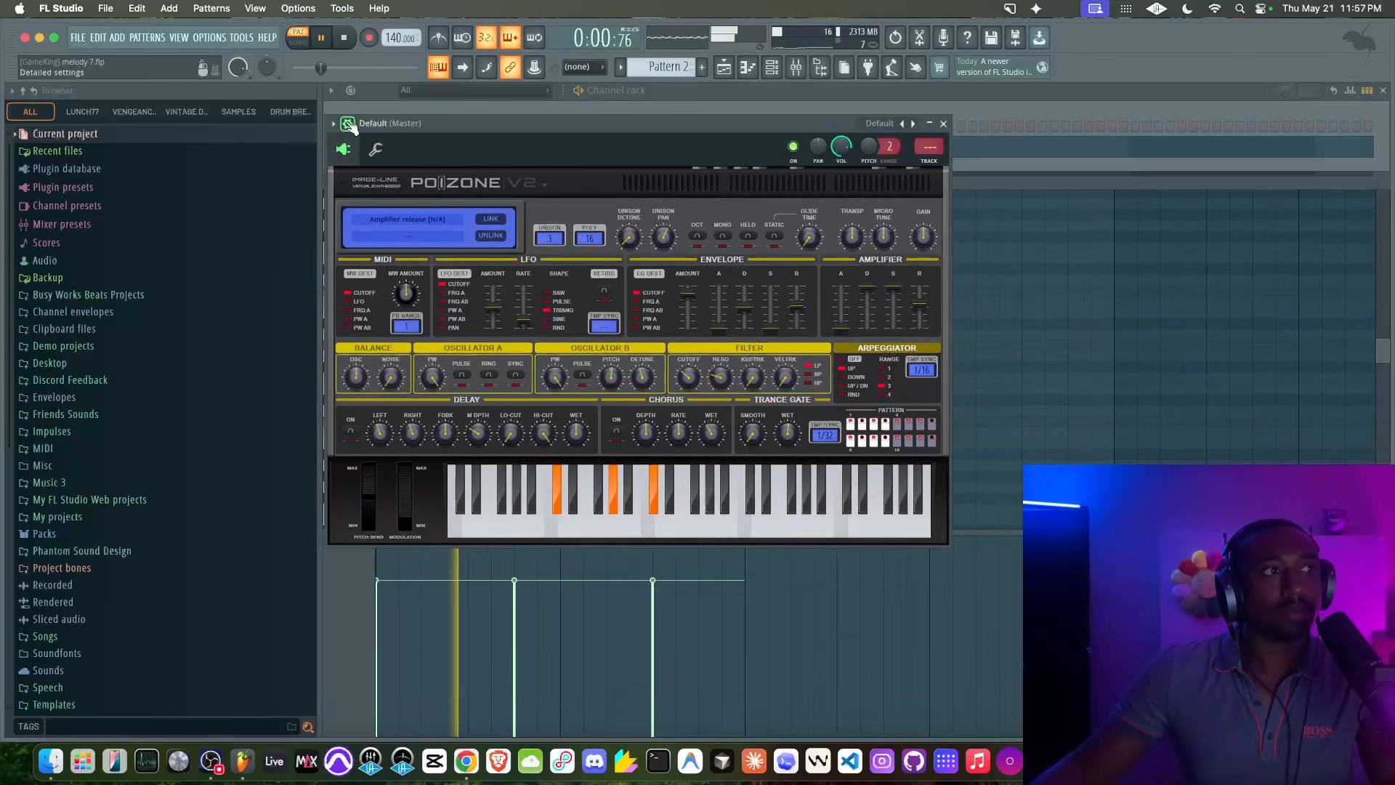
pyautogui.click(375, 149)
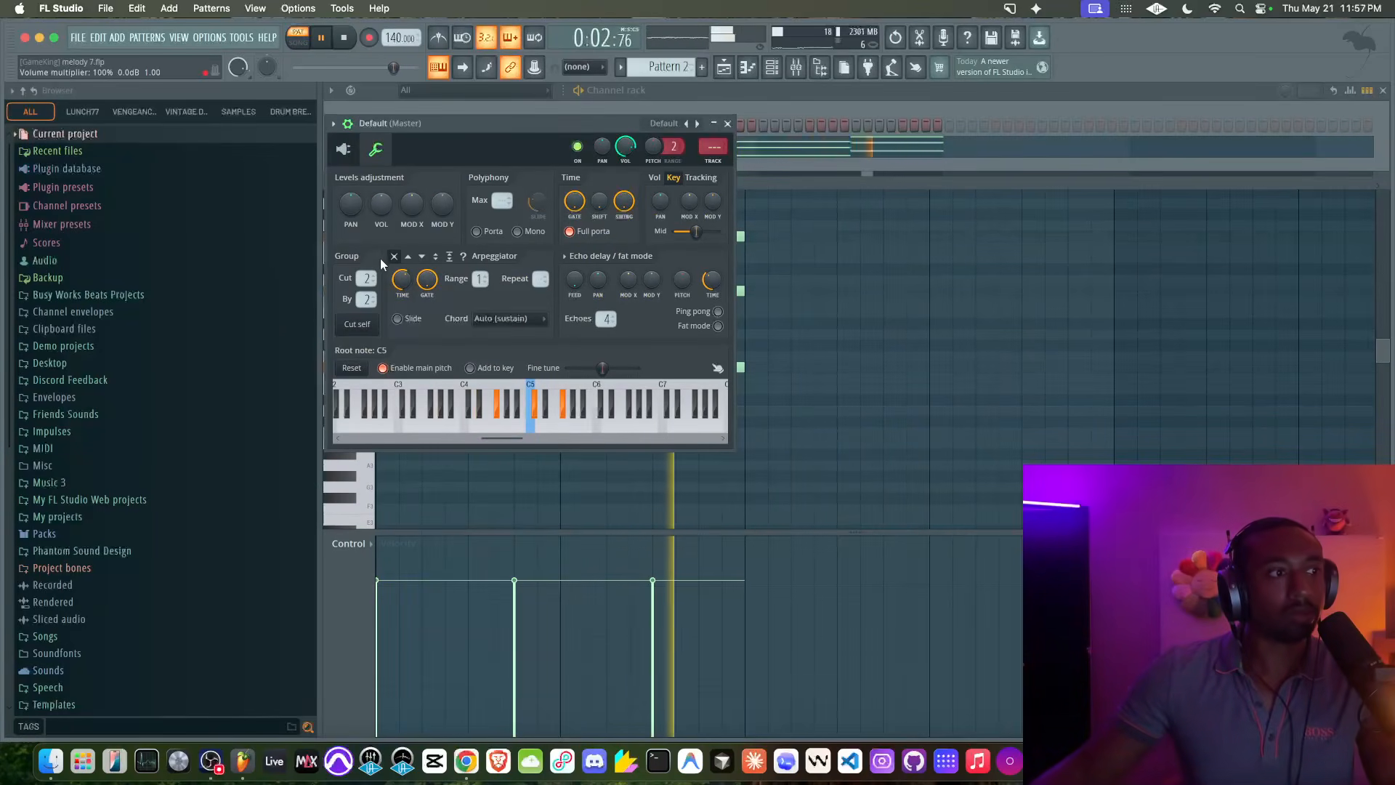
pyautogui.click(344, 150)
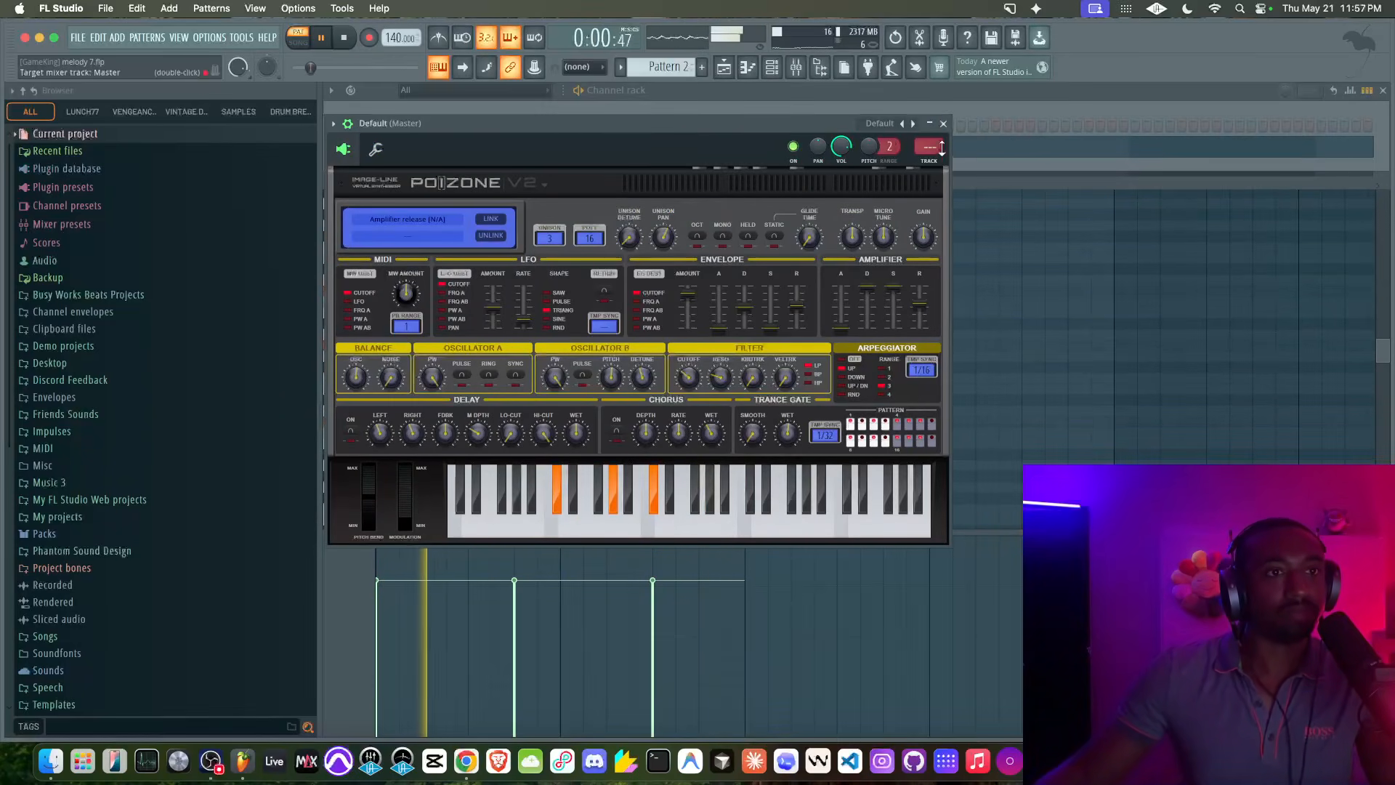
pyautogui.click(943, 124)
pyautogui.rightClick(843, 239)
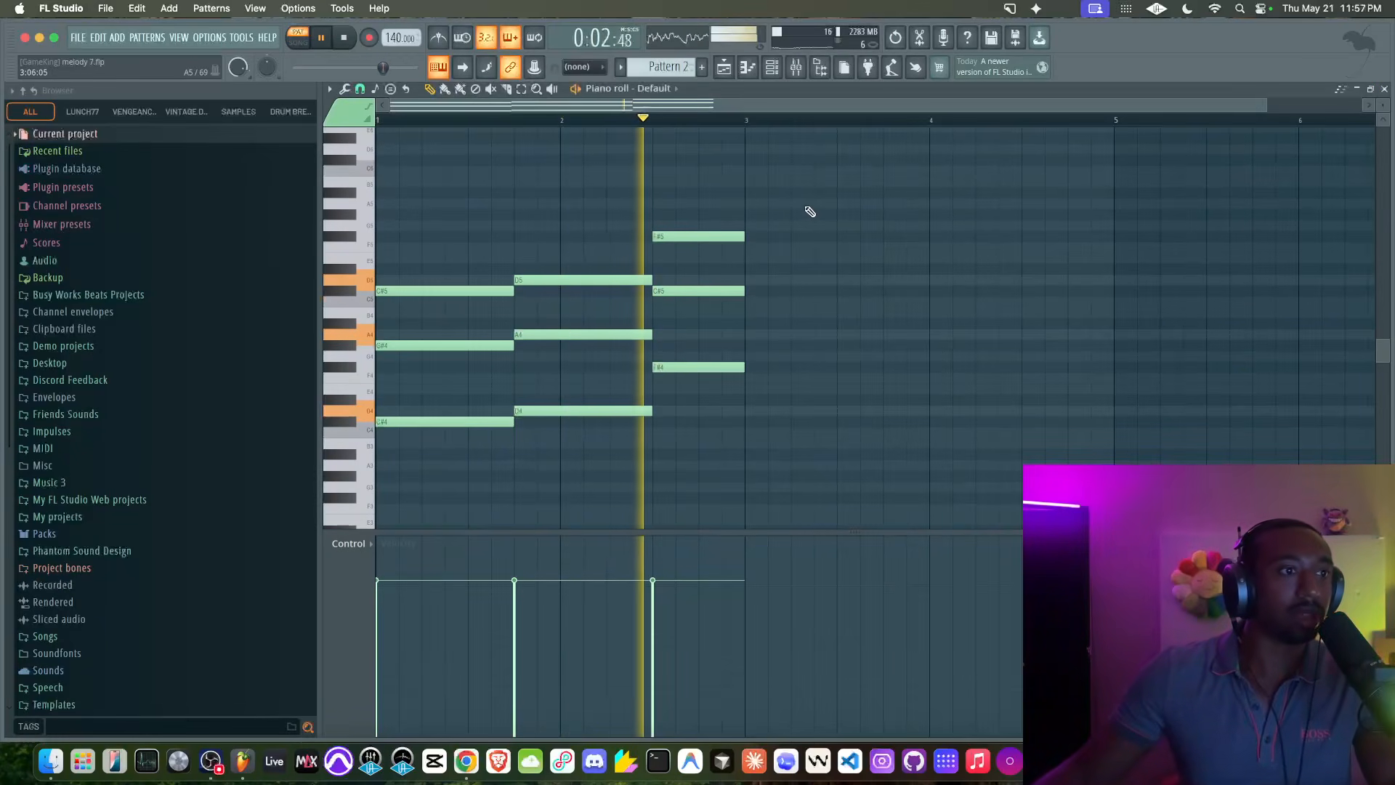
pyautogui.press('space')
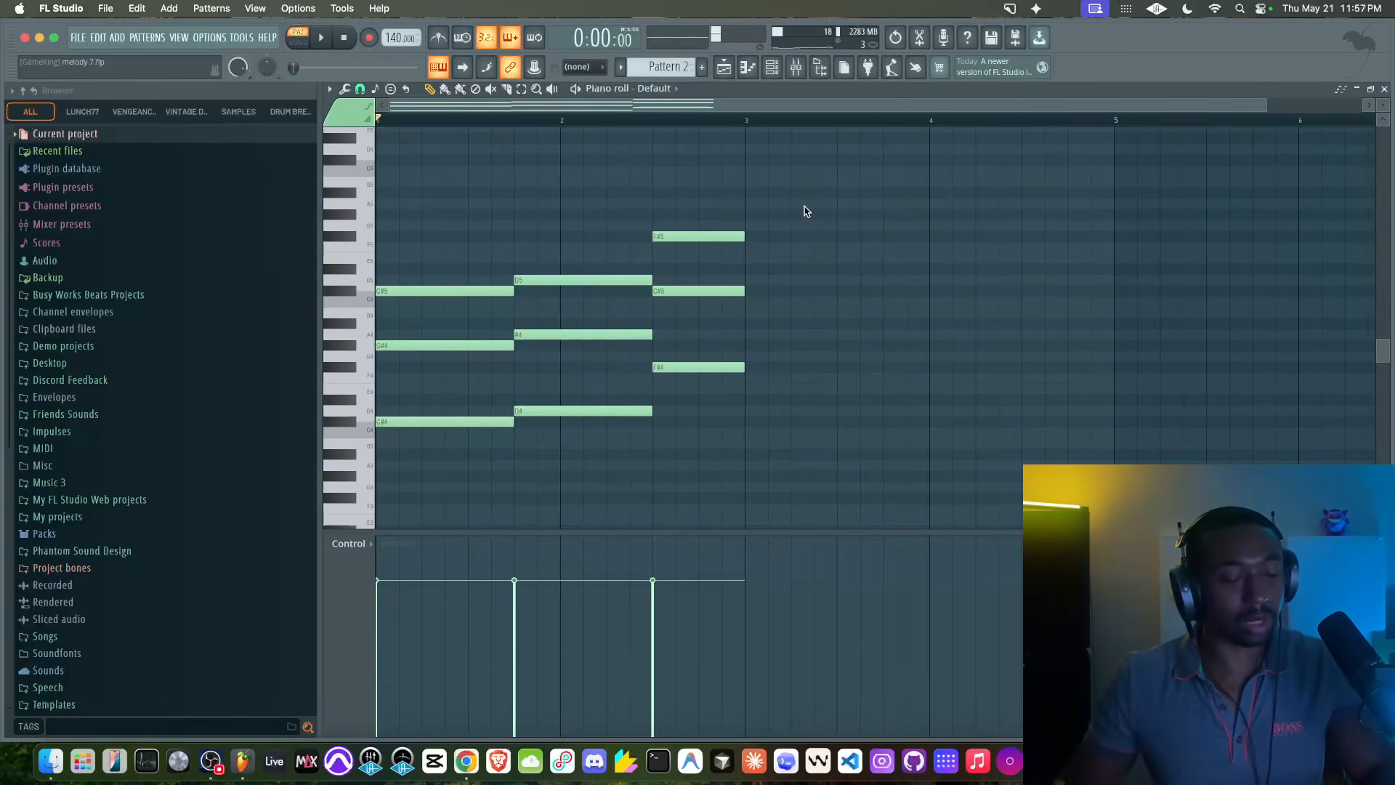
pyautogui.press('space')
# - Switch to Pattern 3 and add an FFOSSO instrument channel
pyautogui.click(772, 68)
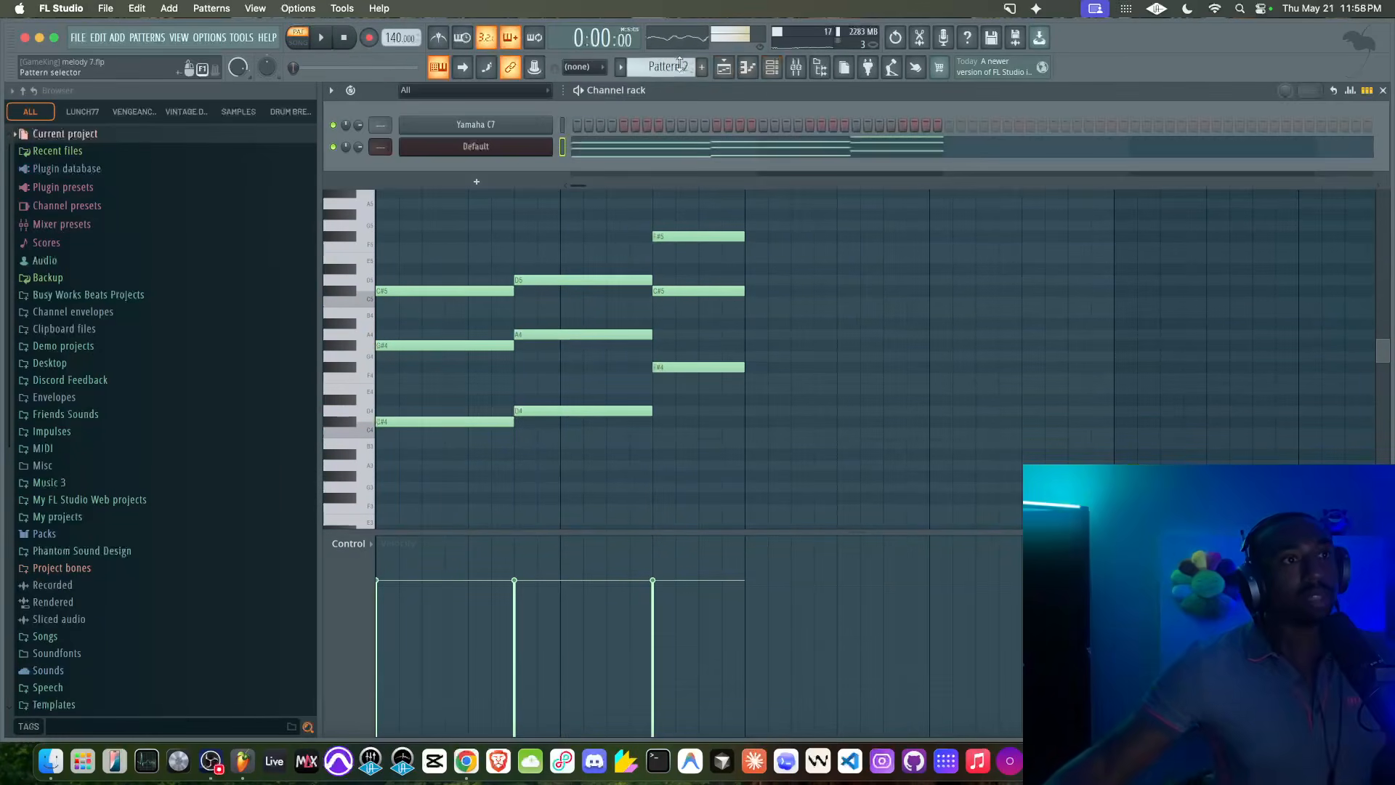
pyautogui.scroll(-1, 680, 66)
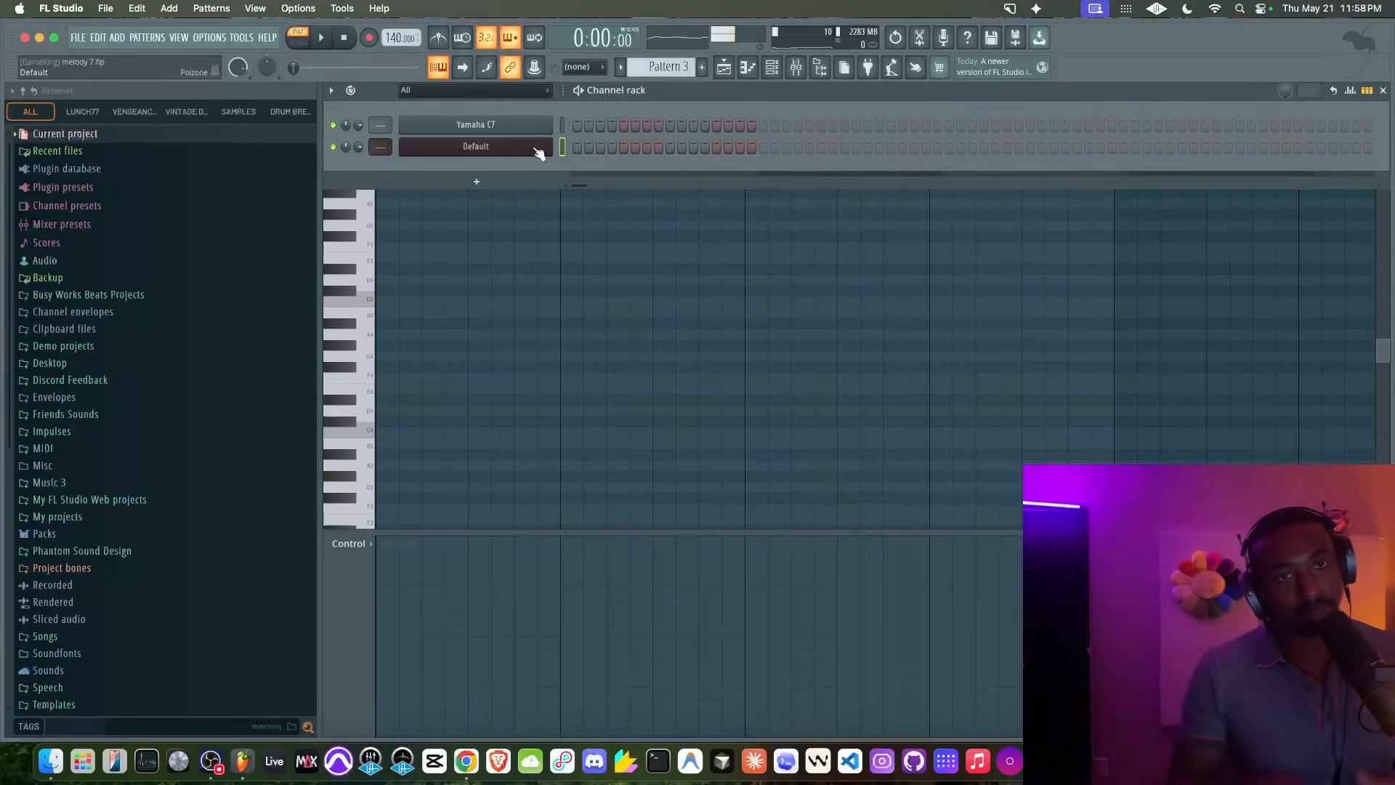
pyautogui.click(506, 183)
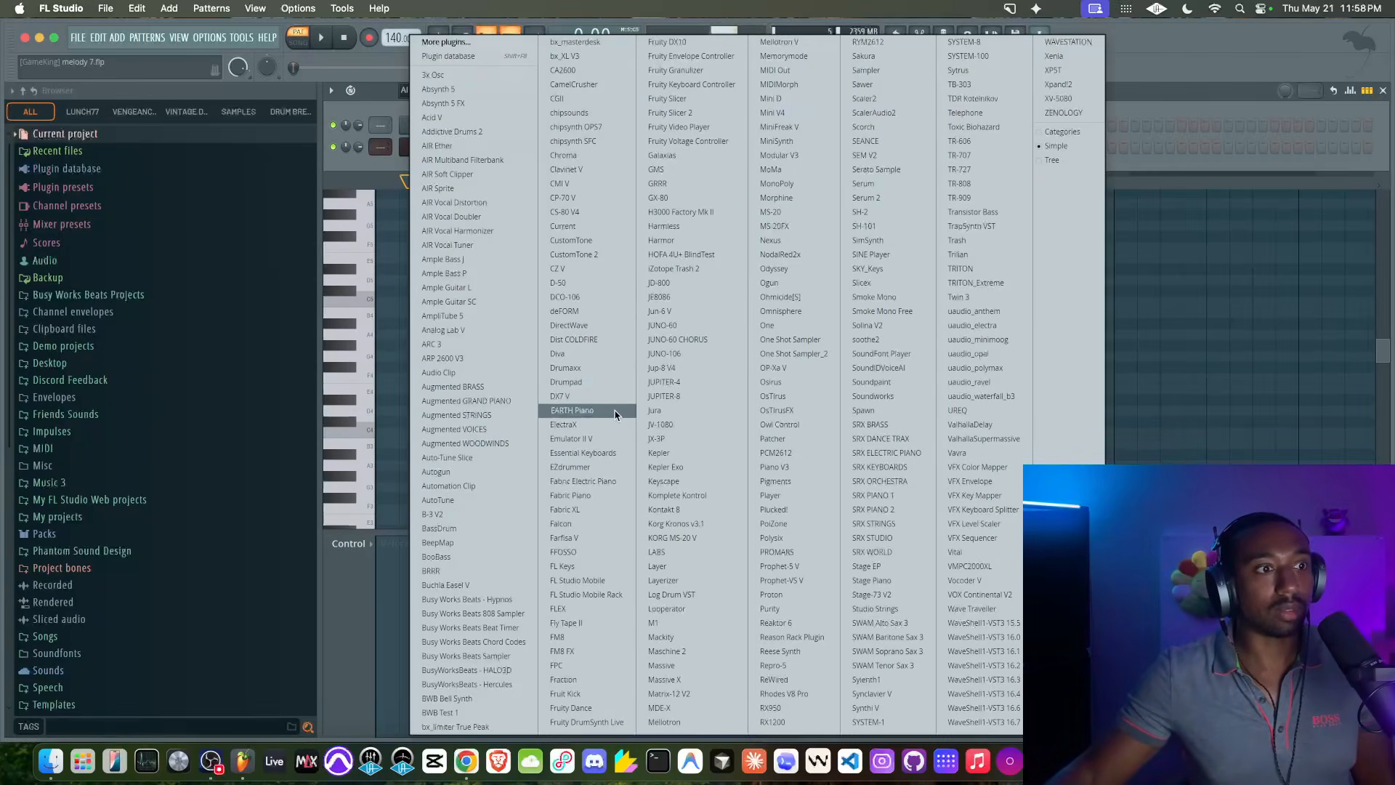
pyautogui.click(596, 554)
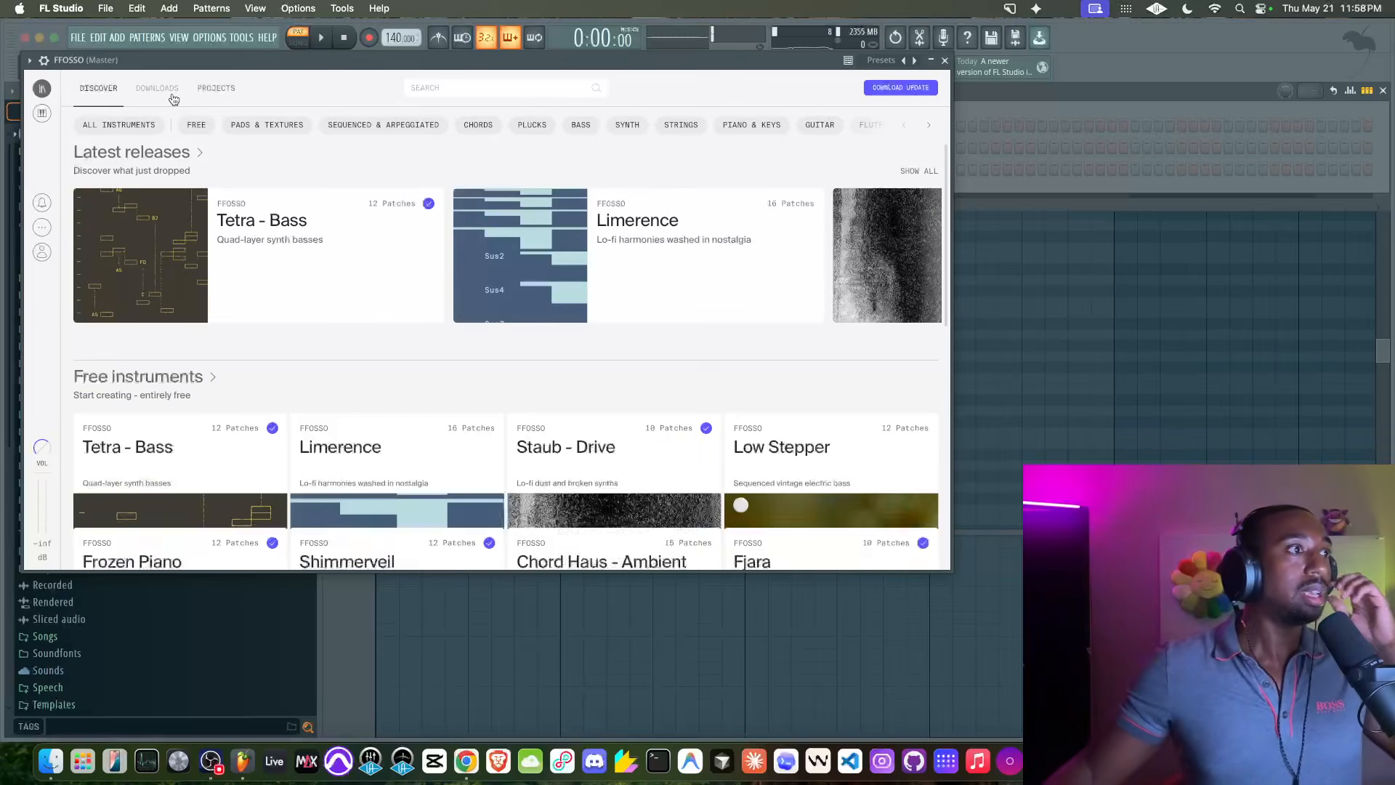
# - Filter FFOSSO's library to free instruments and open the Staub - Drive instrument
pyautogui.click(206, 130)
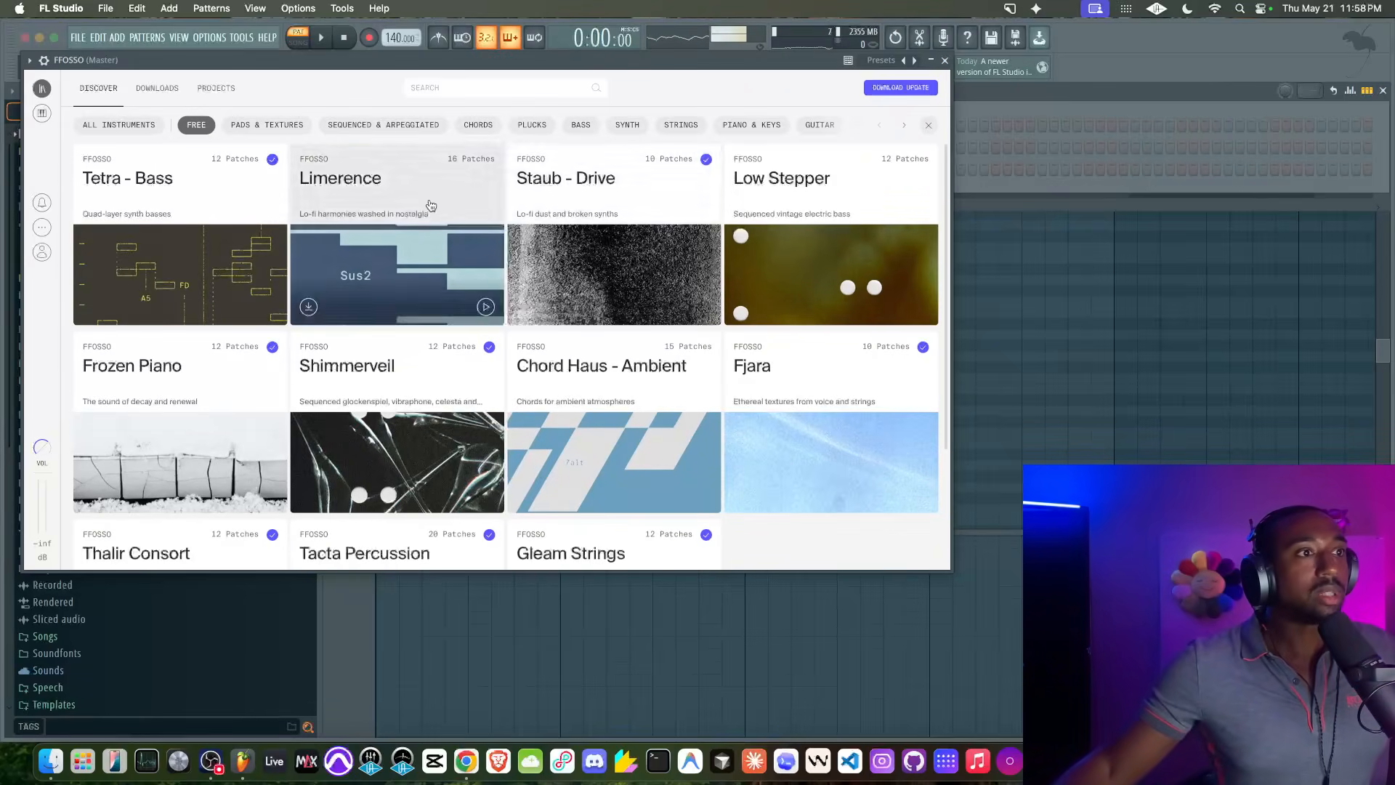
pyautogui.click(537, 210)
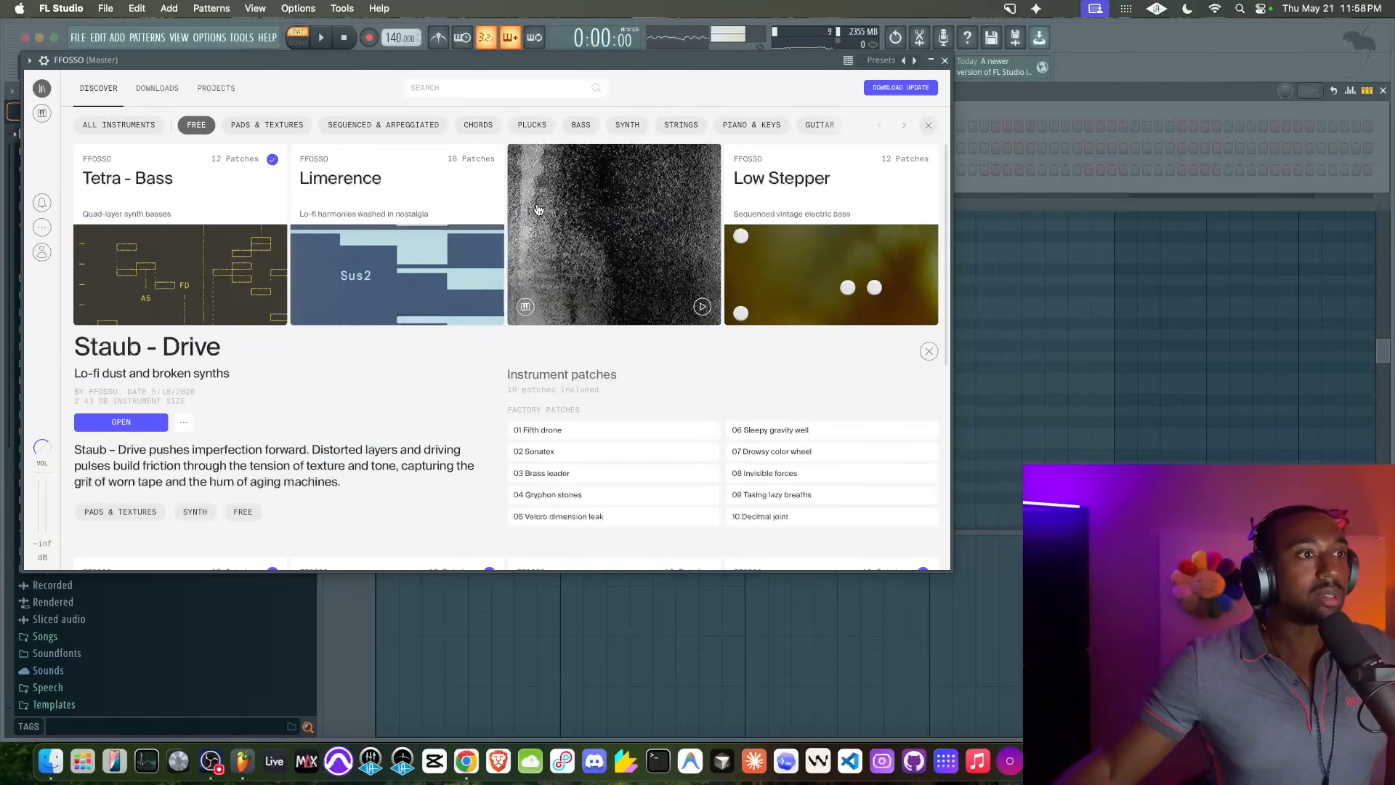
pyautogui.click(142, 416)
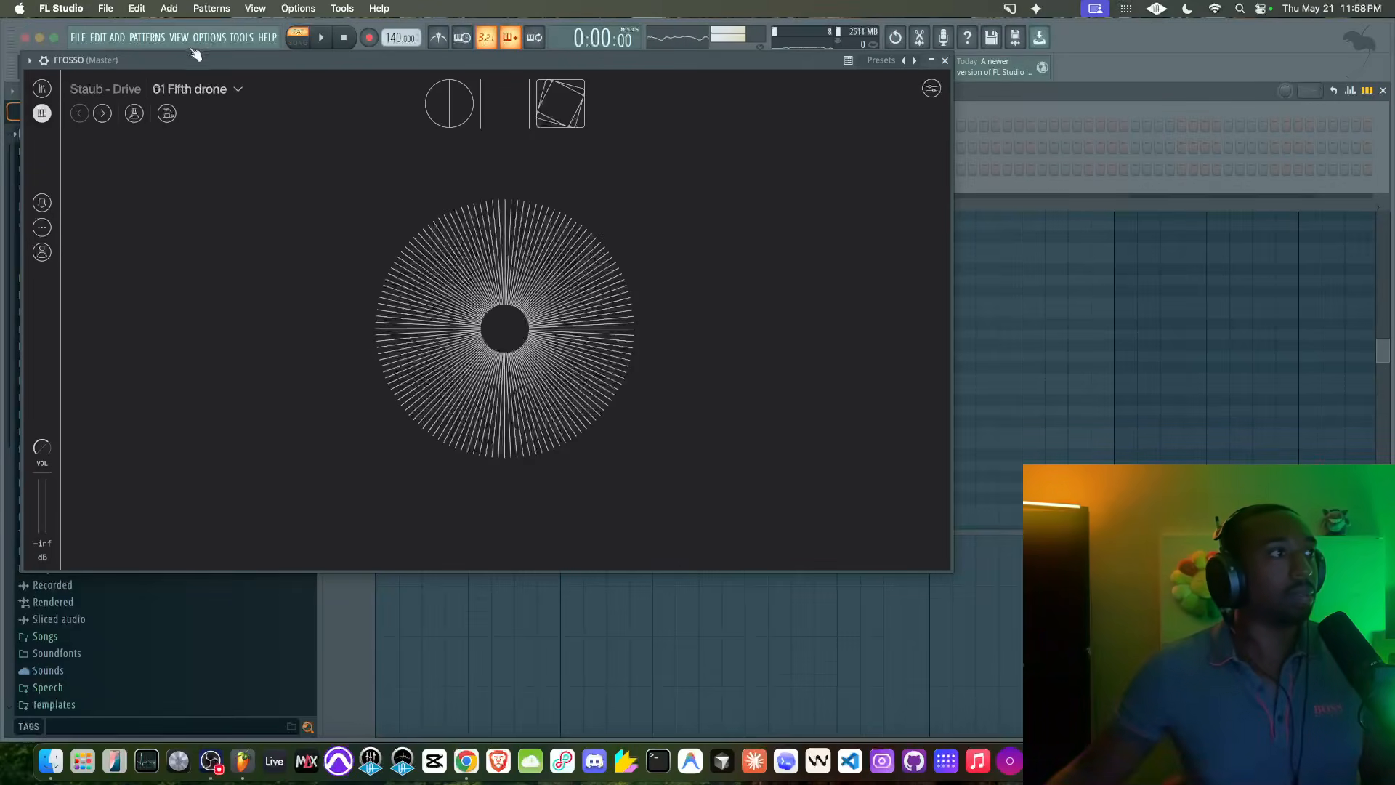
# - Enable the KRONOS KEYBOARD input in the MIDI settings and close them
pyautogui.click(209, 37)
pyautogui.click(221, 67)
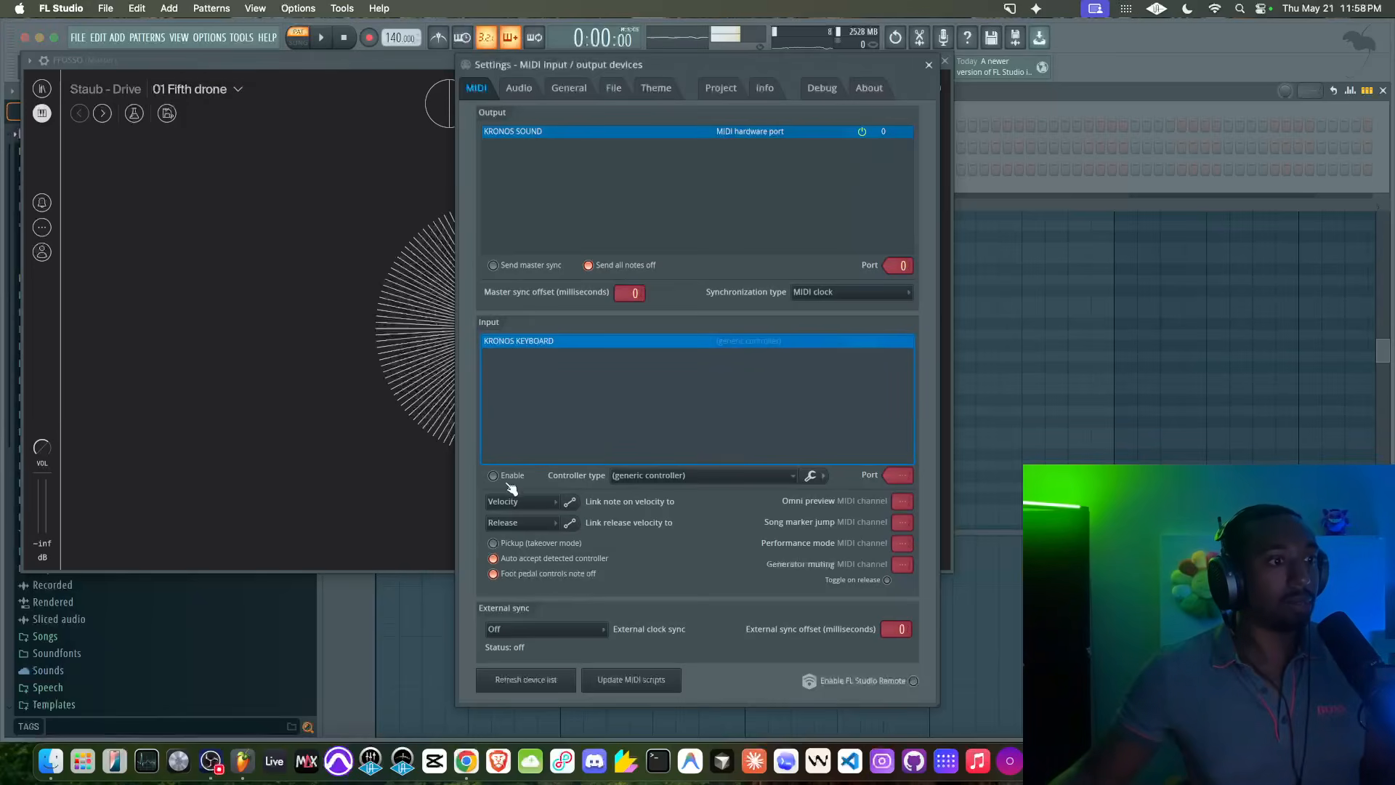
pyautogui.click(928, 65)
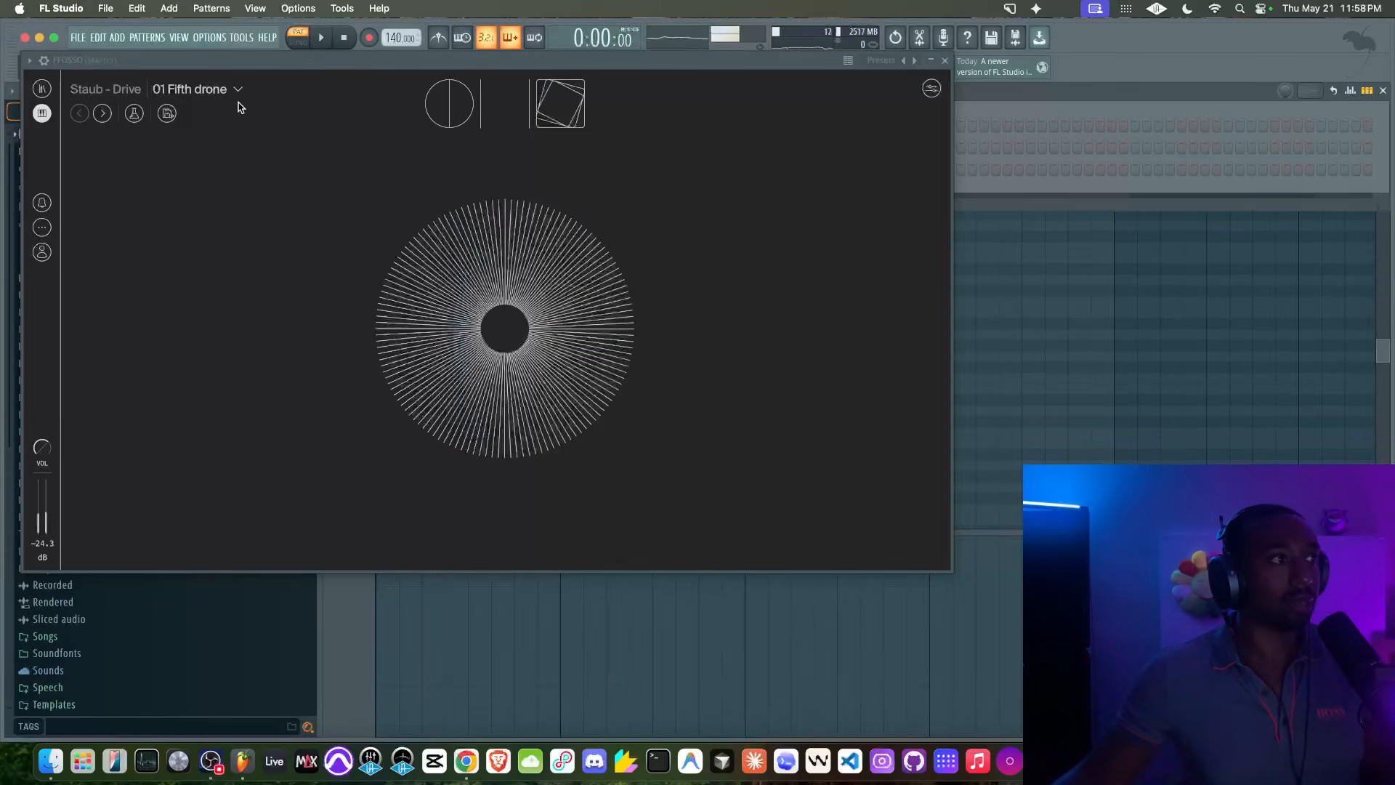
# - Audition the Staub - Drive patches one after another up to 04 Gryphon stones
pyautogui.click(102, 113)
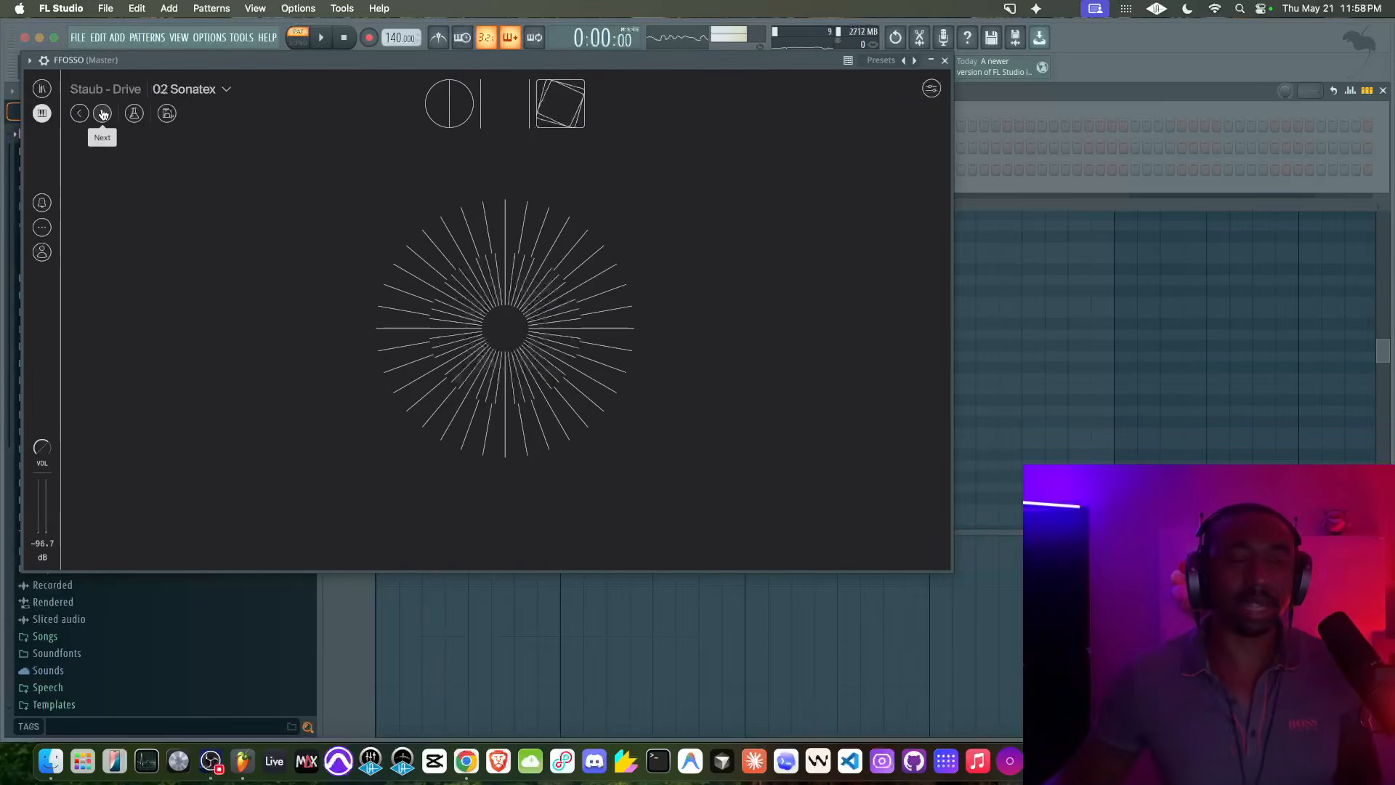
pyautogui.click(103, 114)
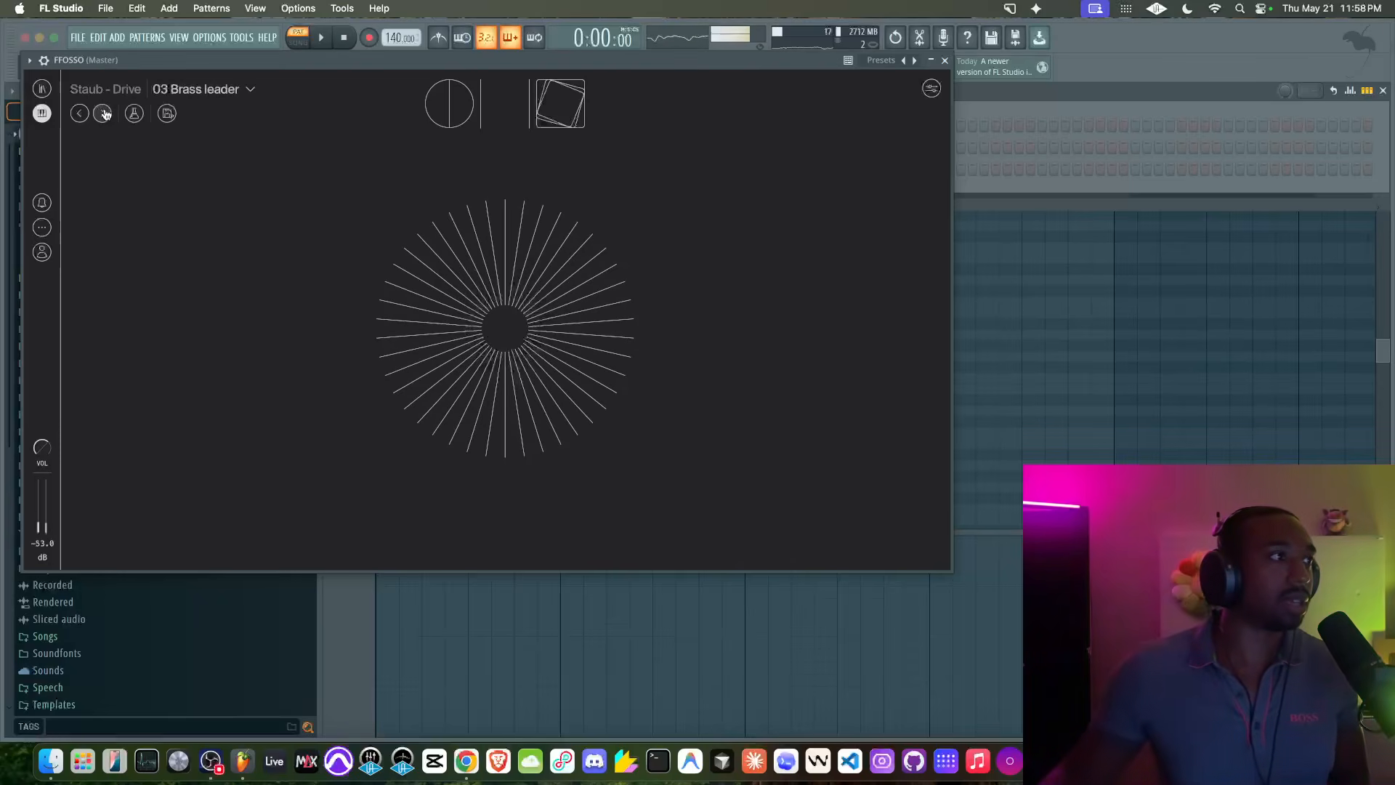
pyautogui.click(103, 113)
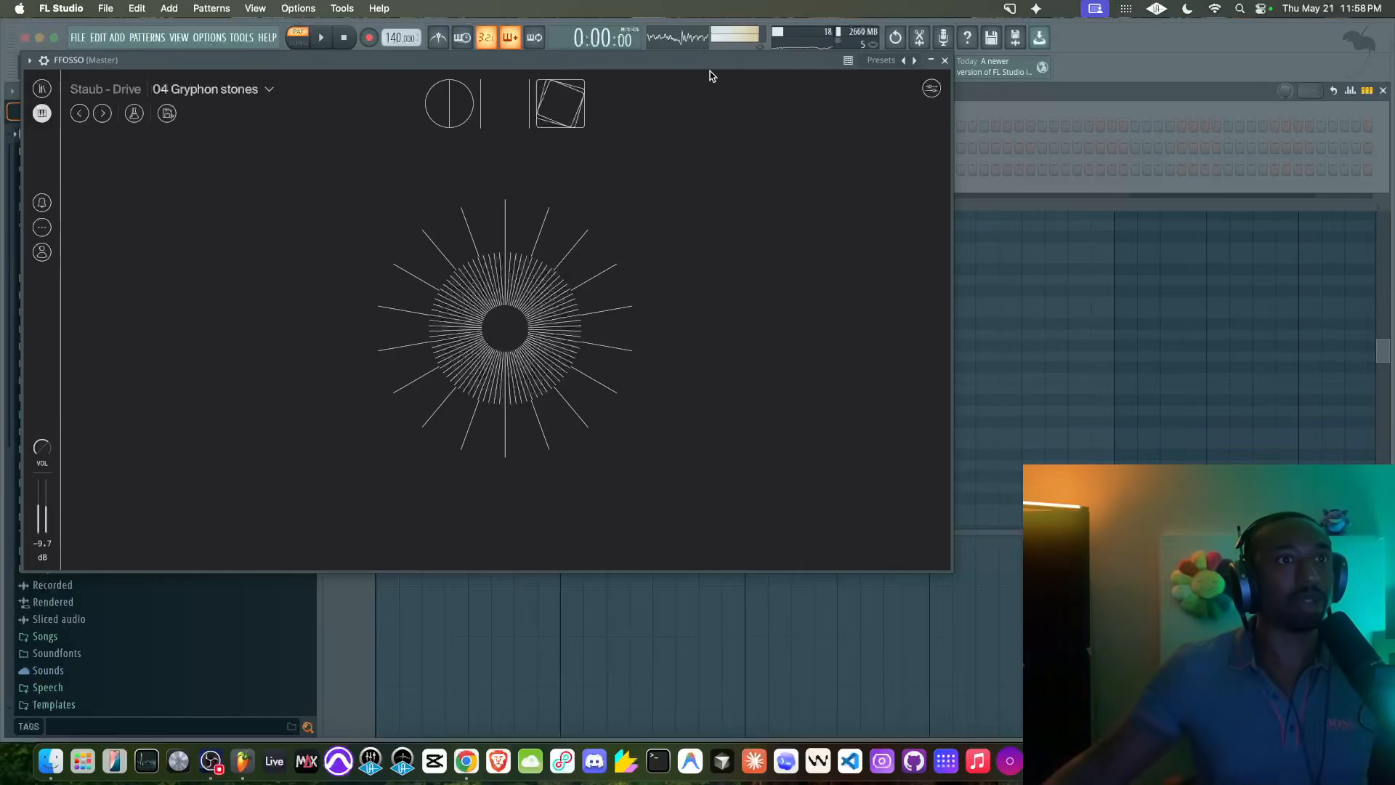
# - Record an FFOSSO chord progression into Pattern 3 with the metronome on
pyautogui.click(945, 61)
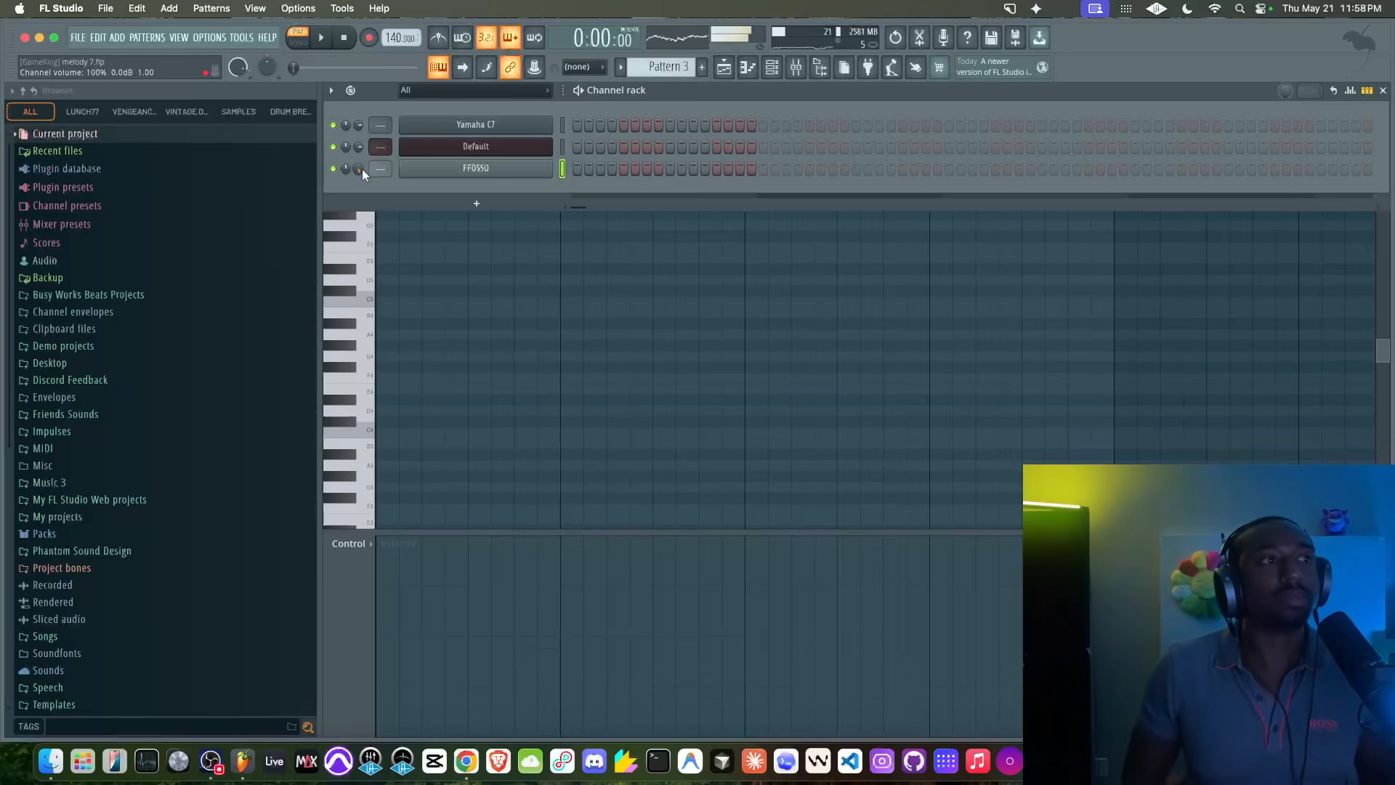
pyautogui.click(441, 41)
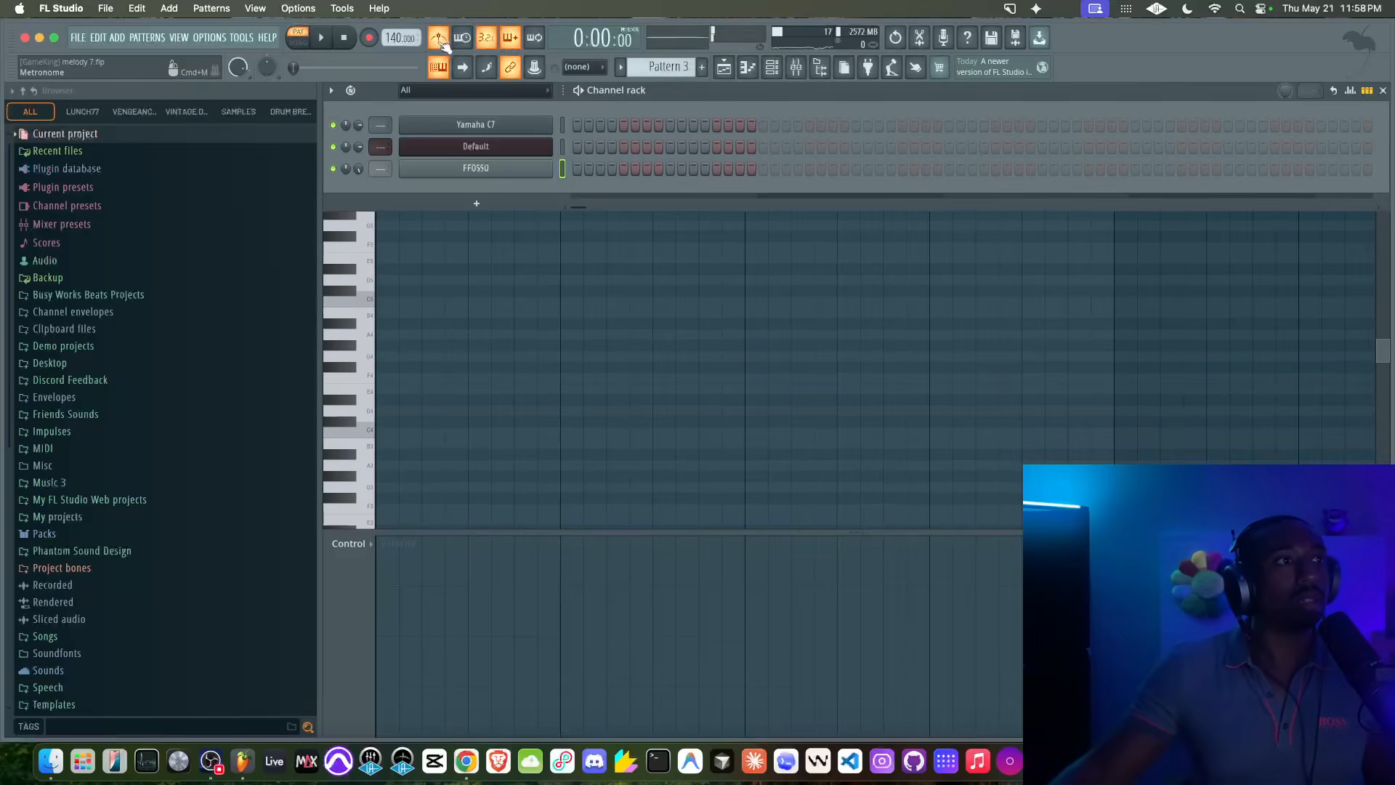
pyautogui.click(330, 42)
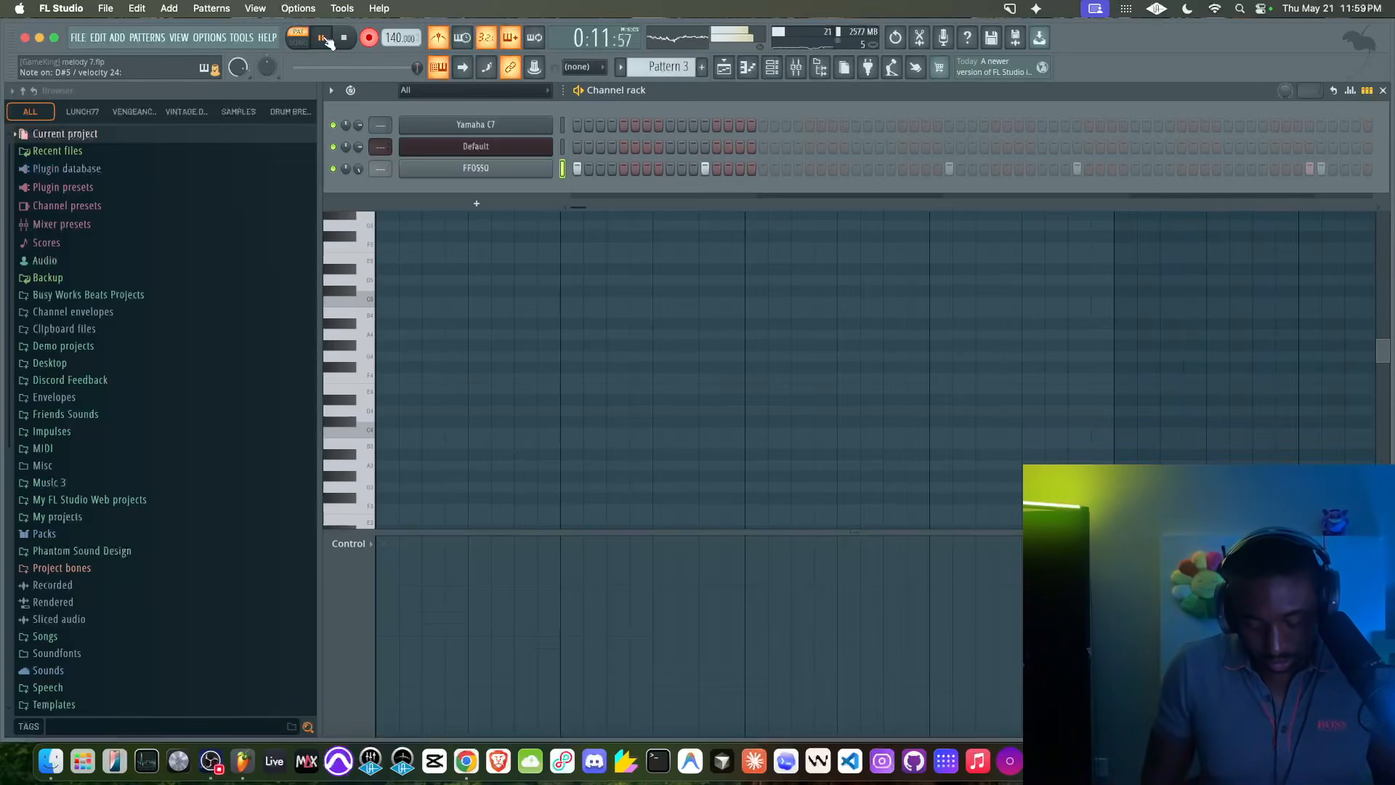
pyautogui.click(342, 38)
# - Quantize the recorded notes in FFOSSO's piano roll, with recording turned off
pyautogui.click(600, 171)
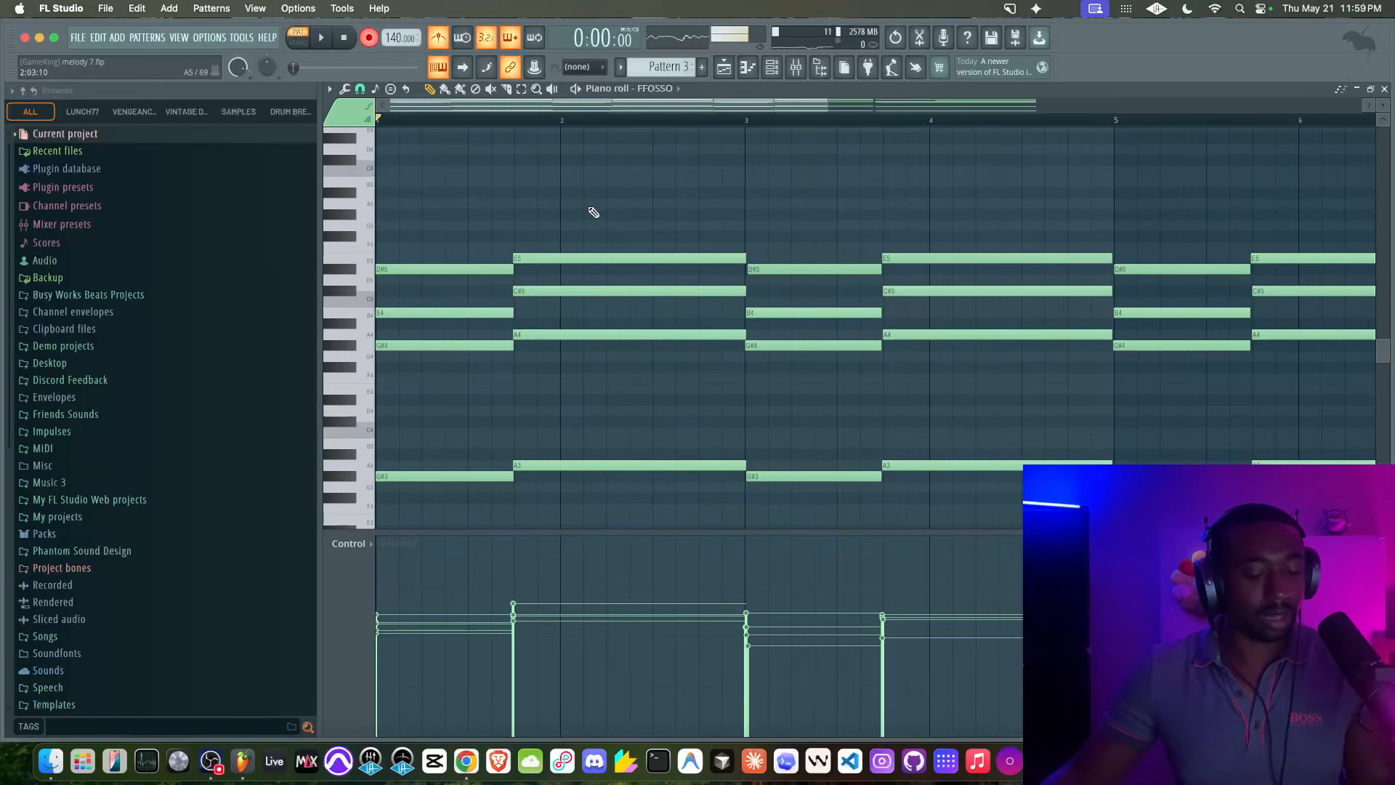
pyautogui.scroll(-3, 616, 201)
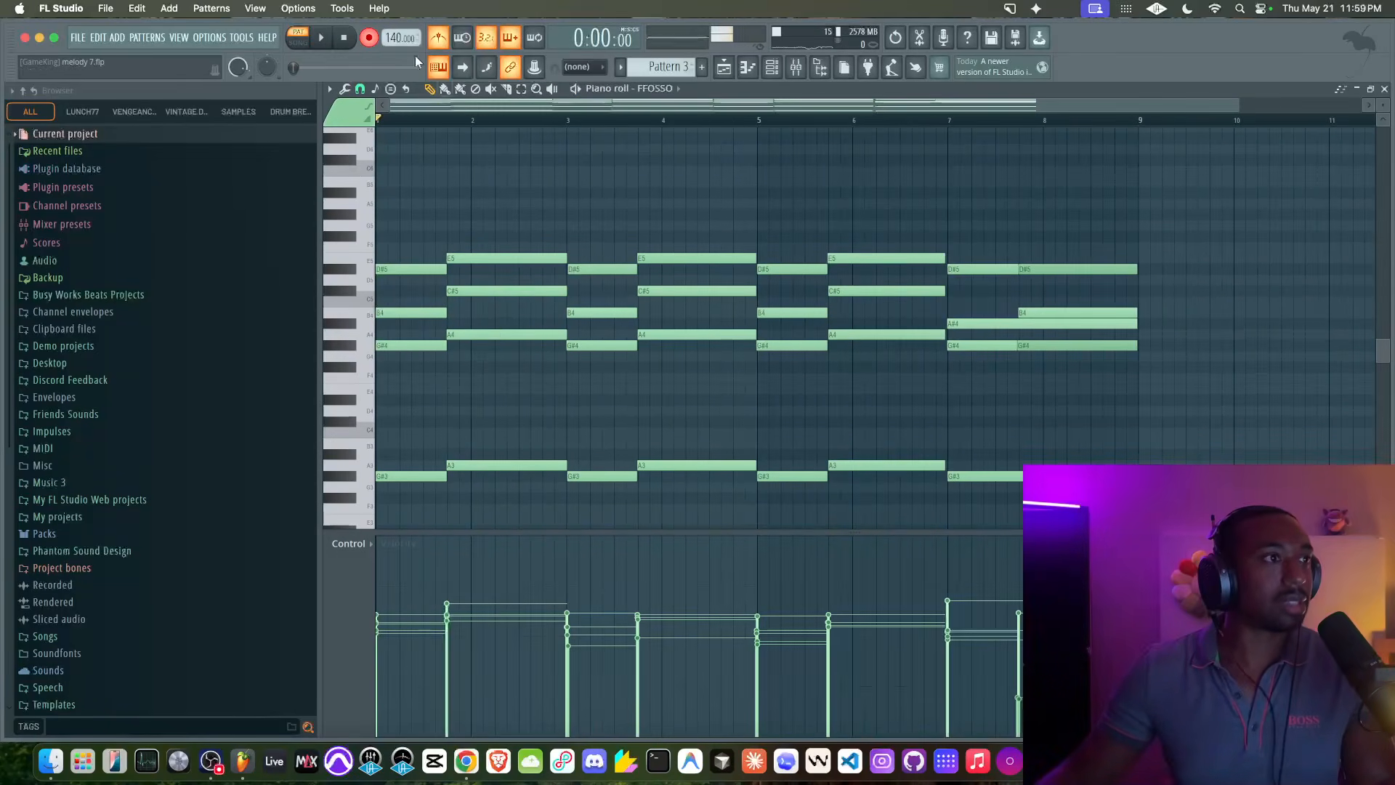
pyautogui.click(370, 41)
pyautogui.hotkey('ctrl', 'q')
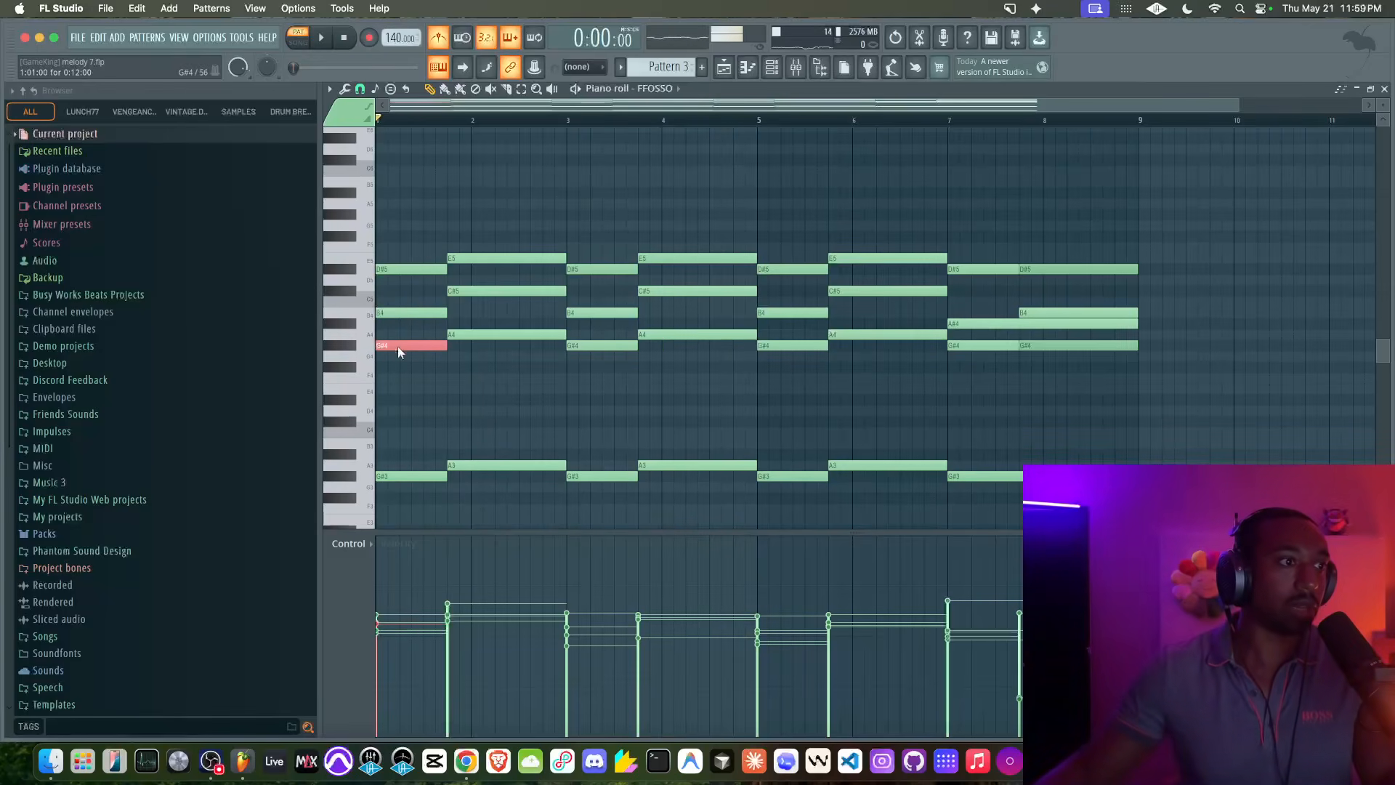
# - Undo the stray note move and examine the fifth between G#4 and D#5 in the first chord, playing it back
pyautogui.hotkey('ctrl', 'z')
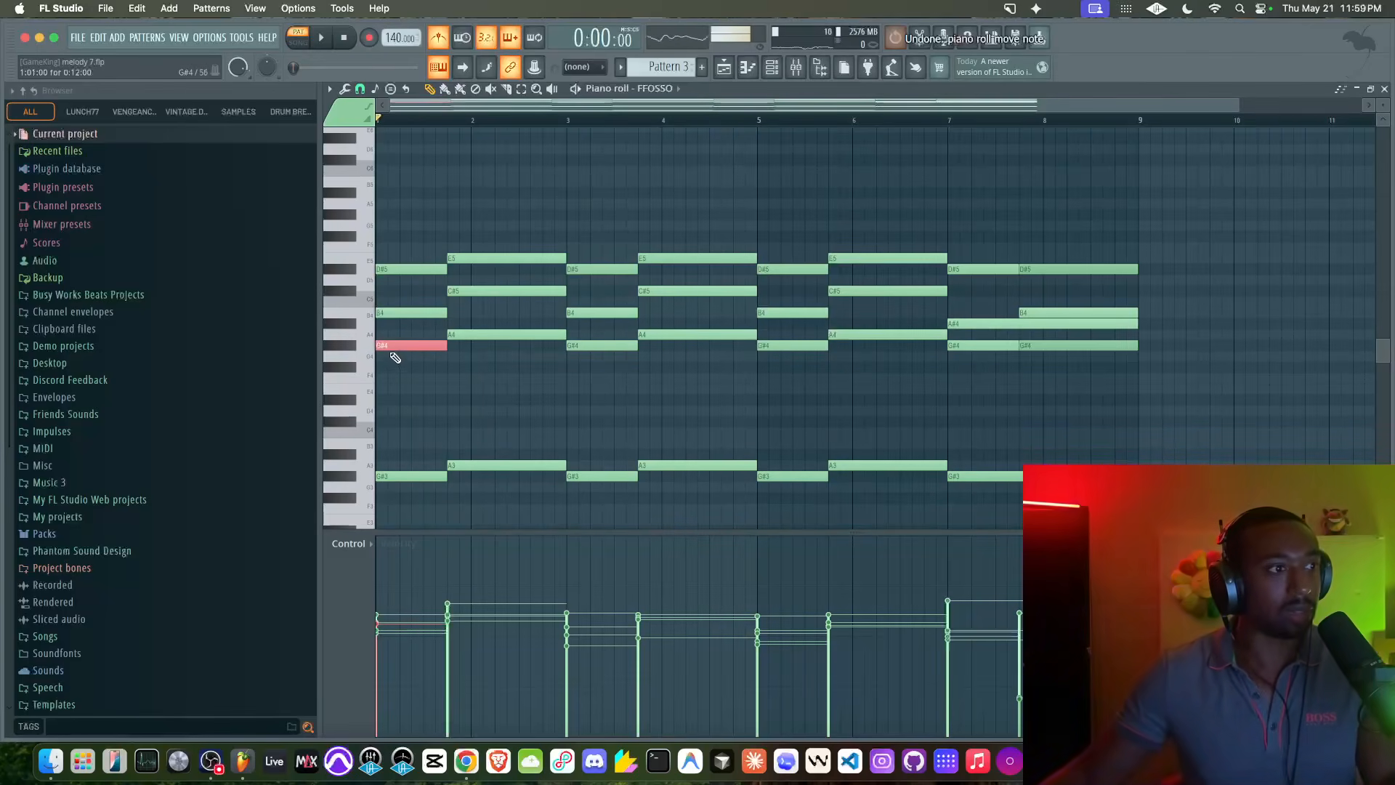
pyautogui.click(395, 363)
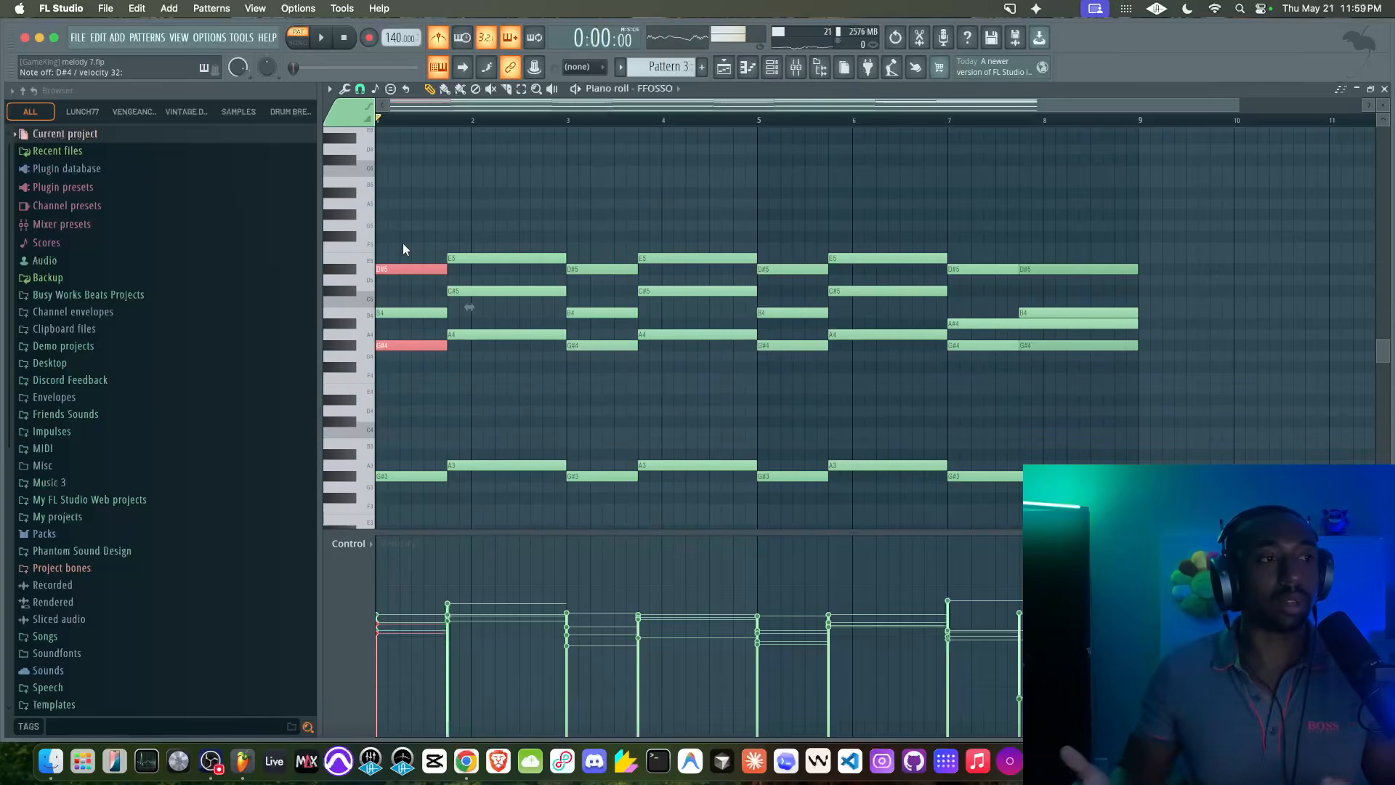
pyautogui.click(419, 255)
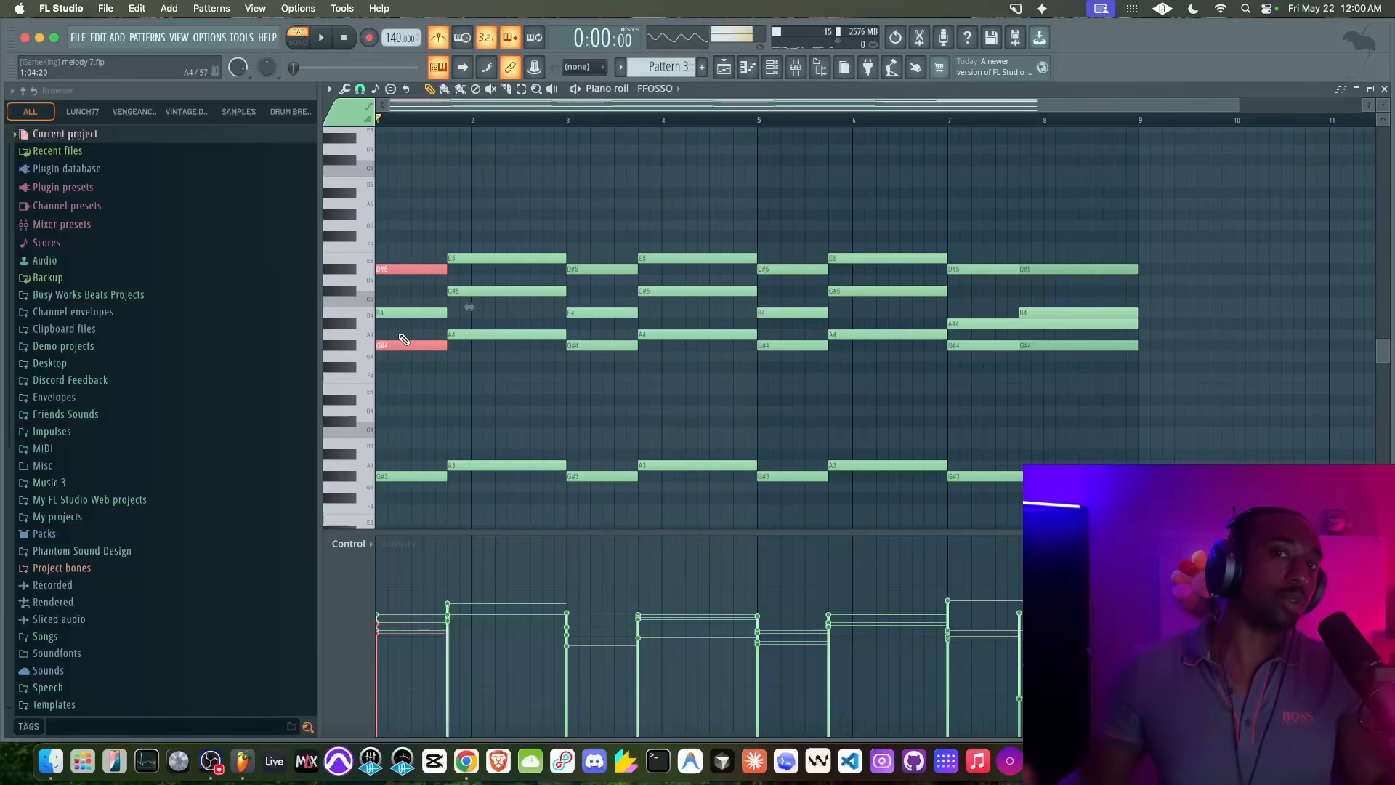
pyautogui.press('space')
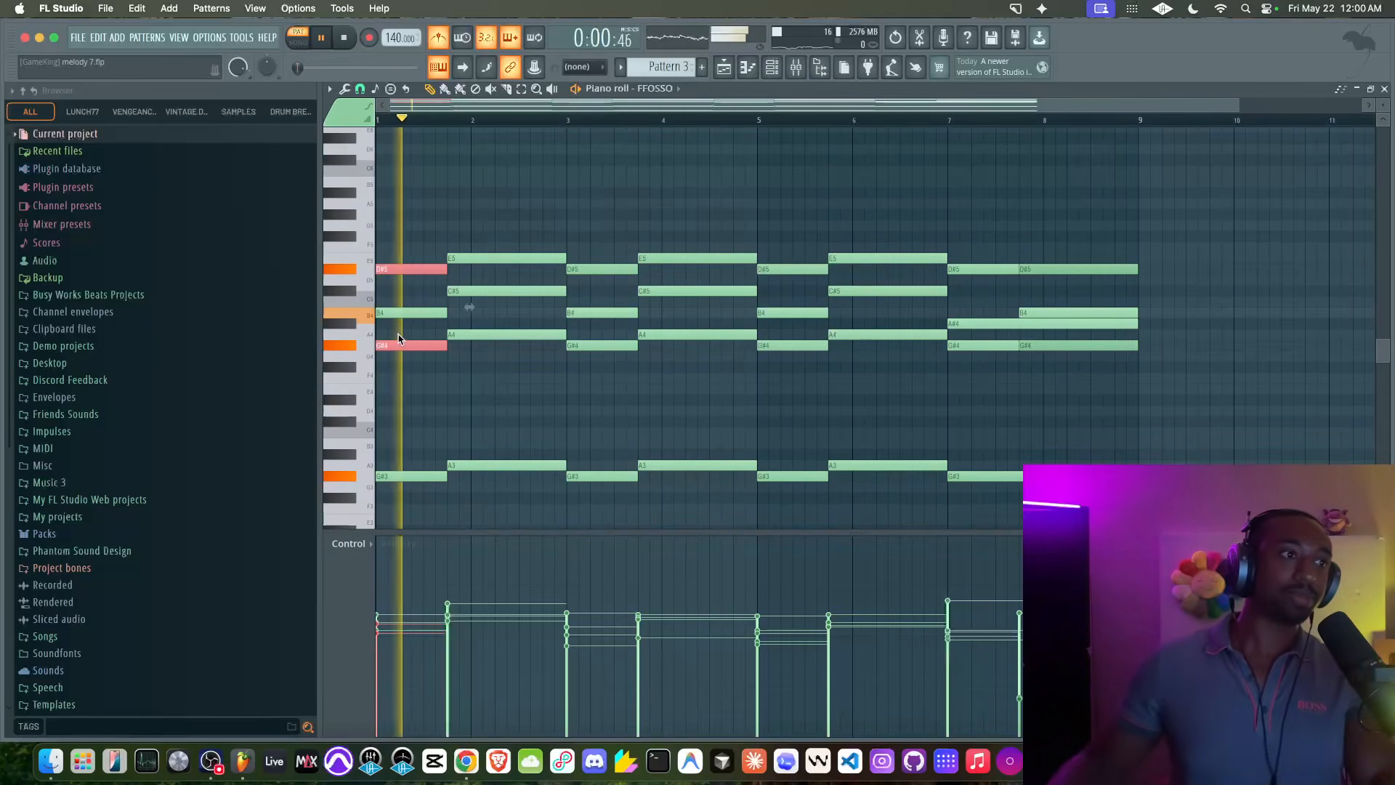
pyautogui.press('space')
# - Try adding F#5, a fifth above B4, to the first chord and play it
pyautogui.moveTo(414, 323)
pyautogui.mouseDown()
pyautogui.moveTo(439, 310)
pyautogui.moveTo(428, 306)
pyautogui.mouseUp()
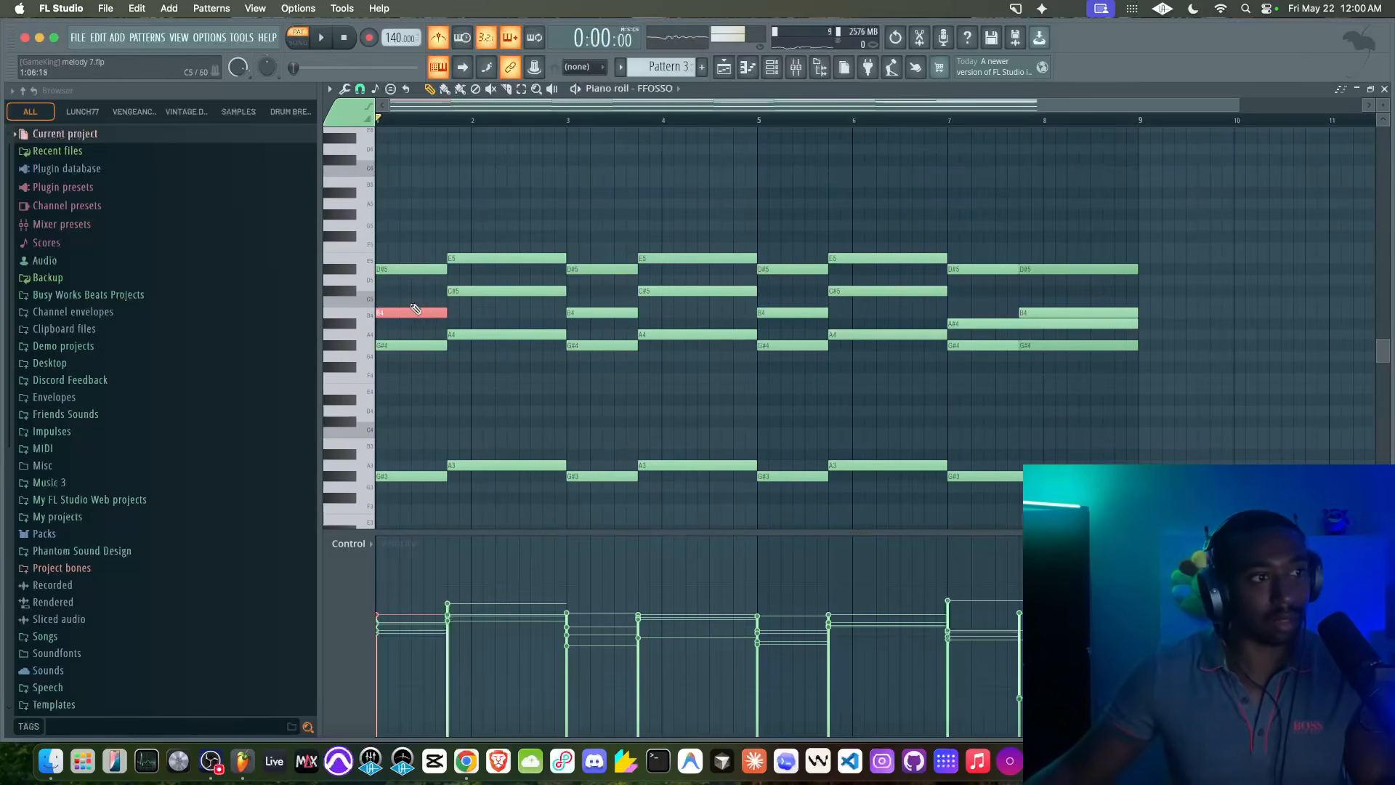
pyautogui.moveTo(452, 310); pyautogui.dragTo(387, 308)
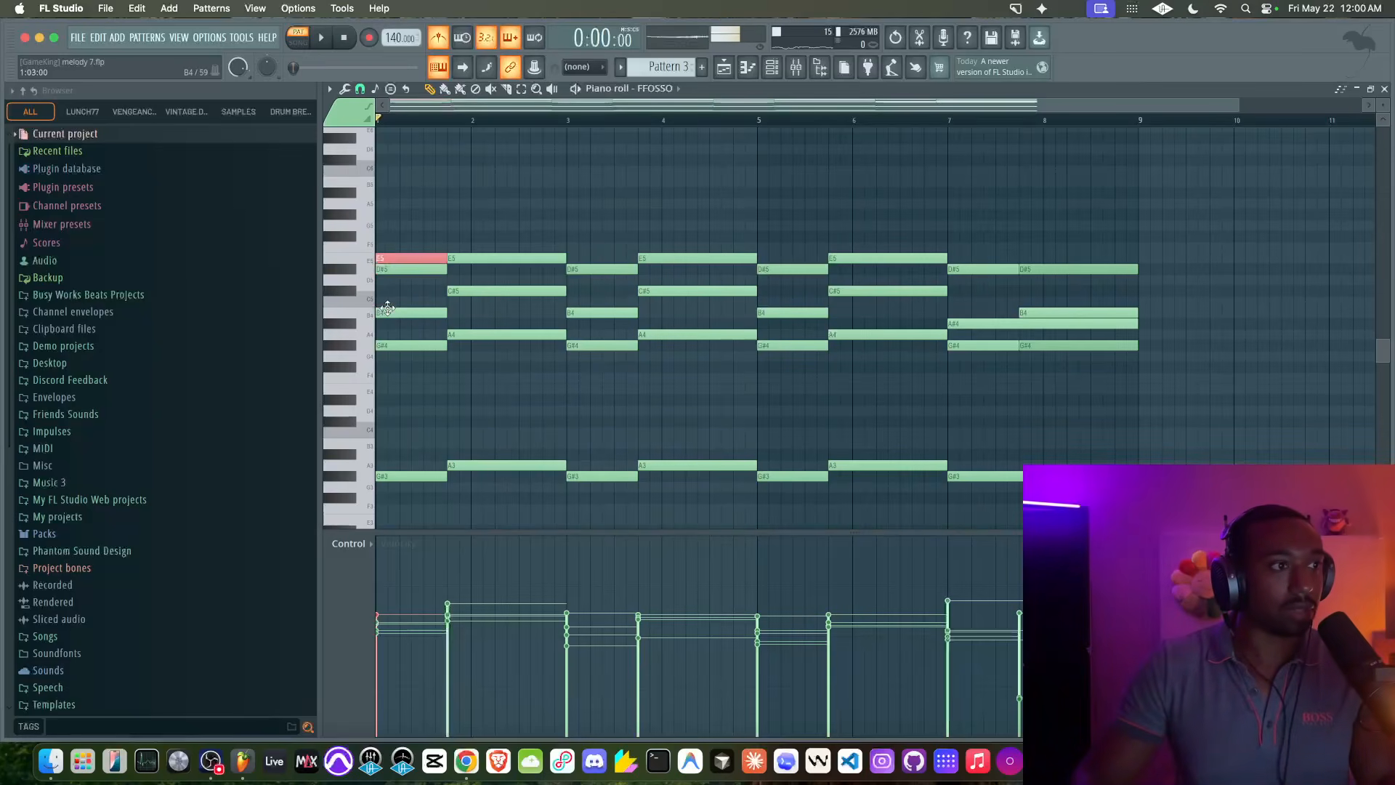
pyautogui.hotkey('shift', 'Up')
pyautogui.hotkey('shift', 'Up')
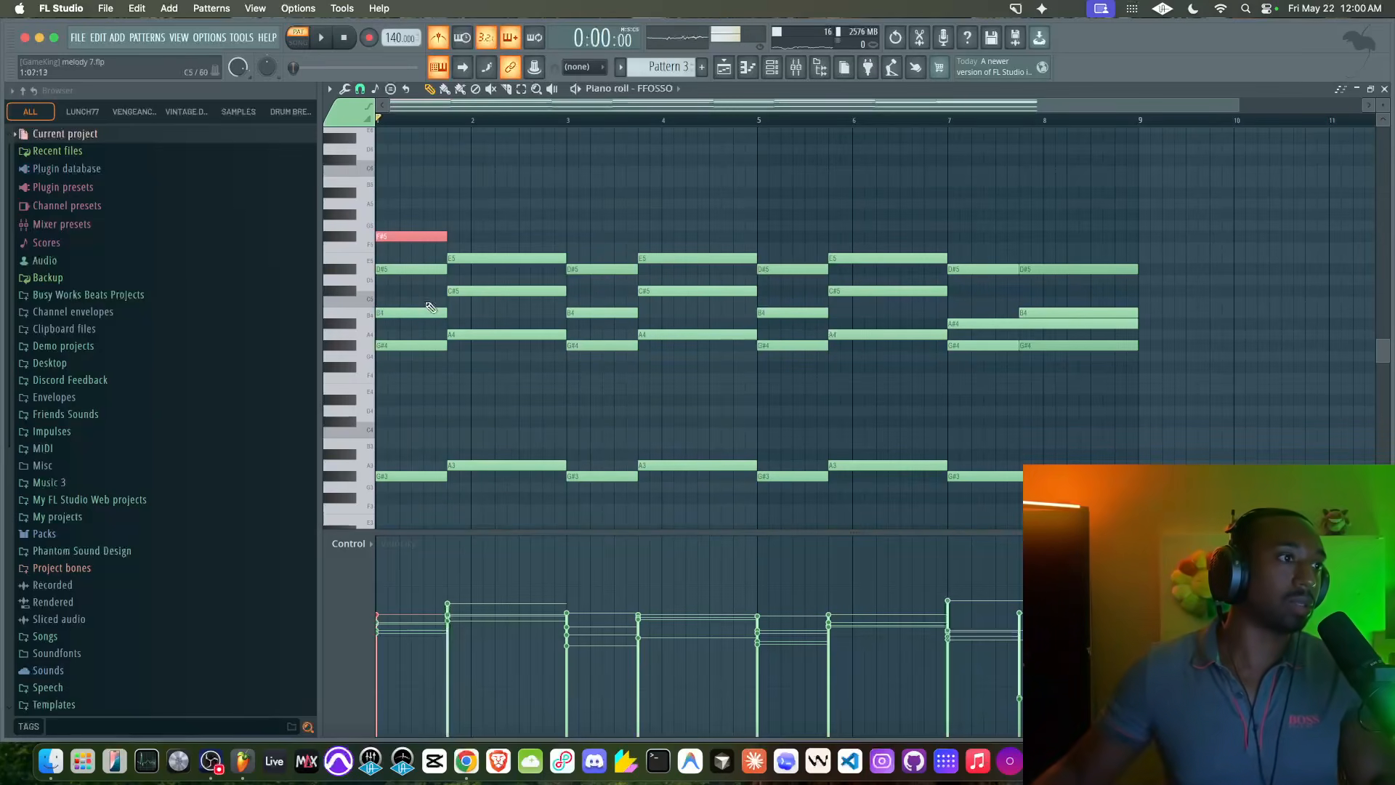
pyautogui.press('space')
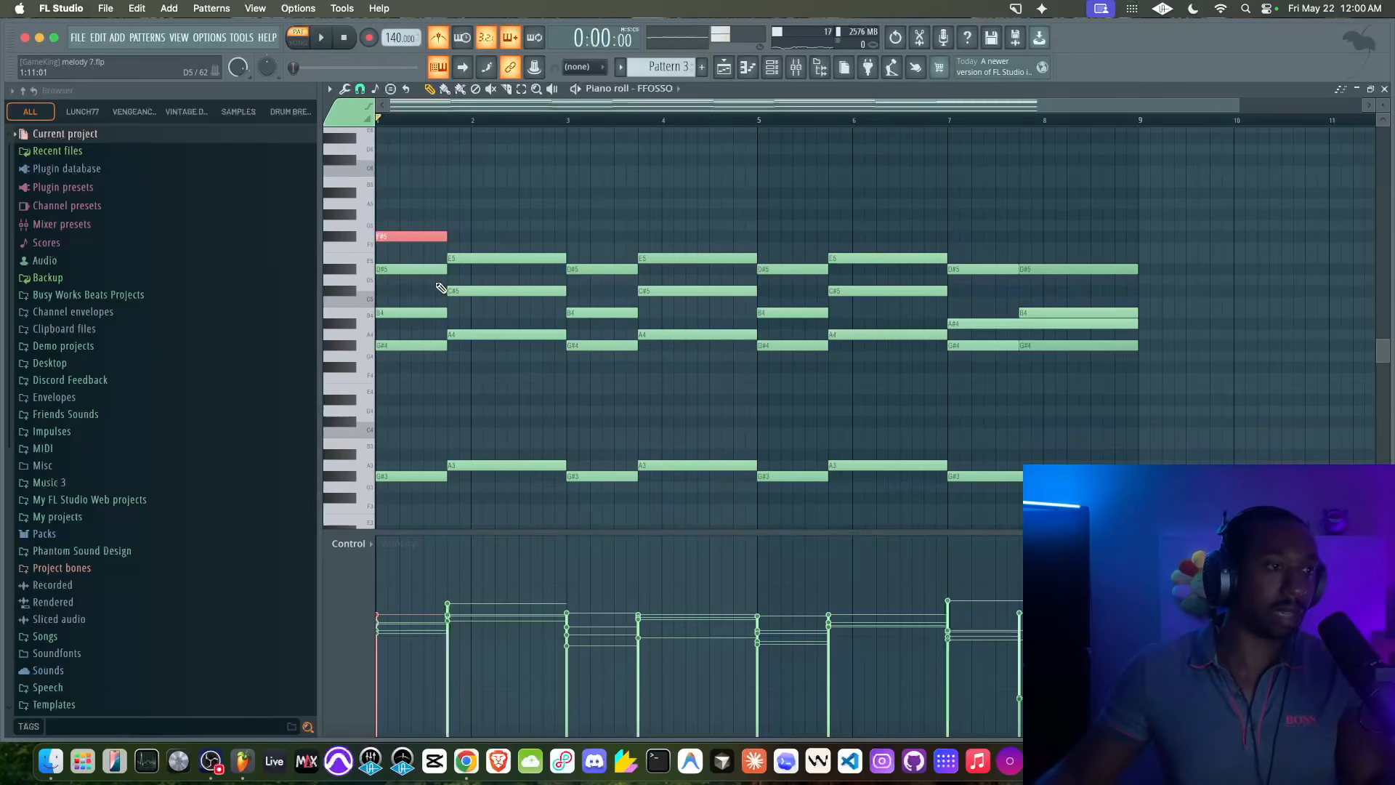
pyautogui.rightClick(418, 235)
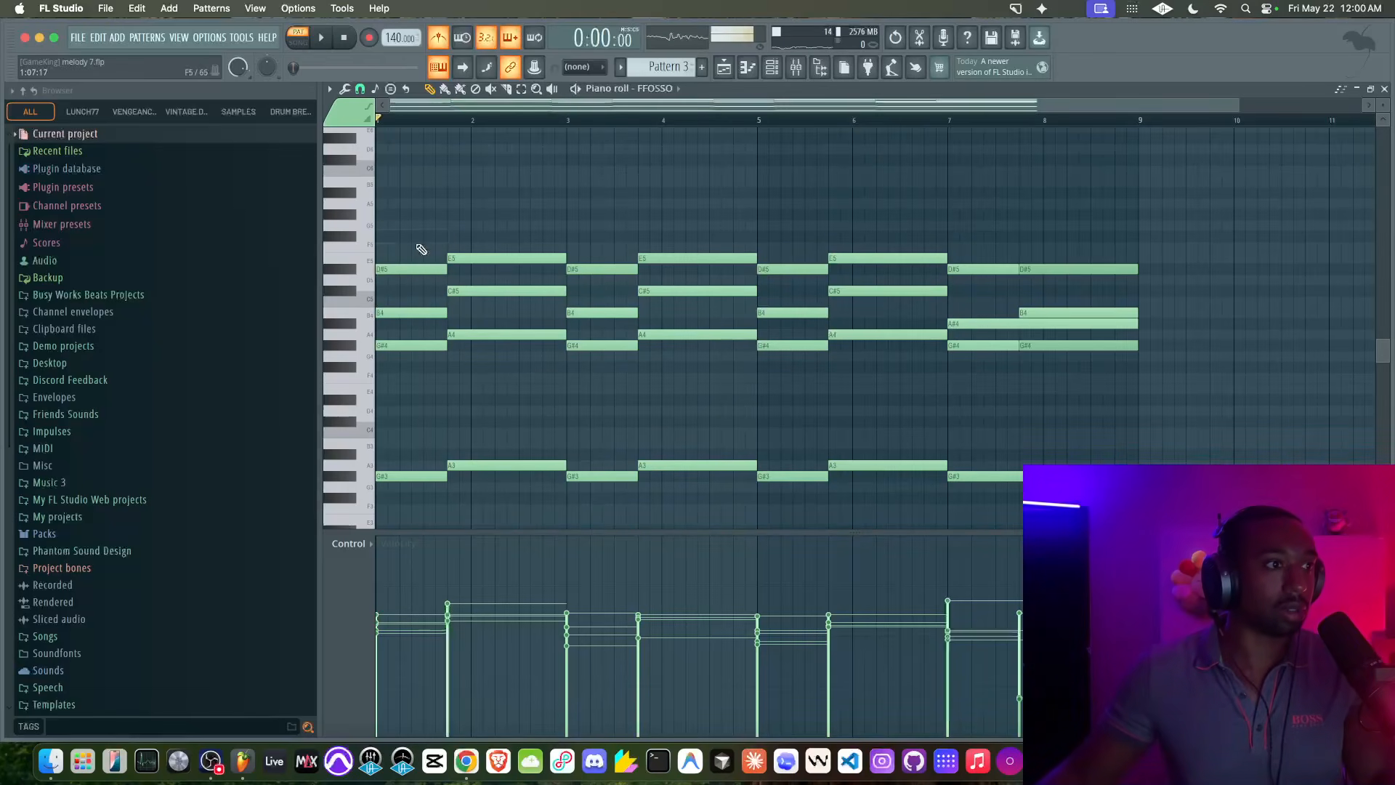
# - Duplicate the B4, C#5 and A#4 voice across all chords and transpose the copies up seven semitones
pyautogui.keyDown('shift'); pyautogui.keyDown('super'); pyautogui.click(682, 293); pyautogui.keyUp('super'); pyautogui.keyUp('shift')
pyautogui.keyDown('shift'); pyautogui.keyDown('super'); pyautogui.click(784, 312); pyautogui.keyUp('super'); pyautogui.keyUp('shift')
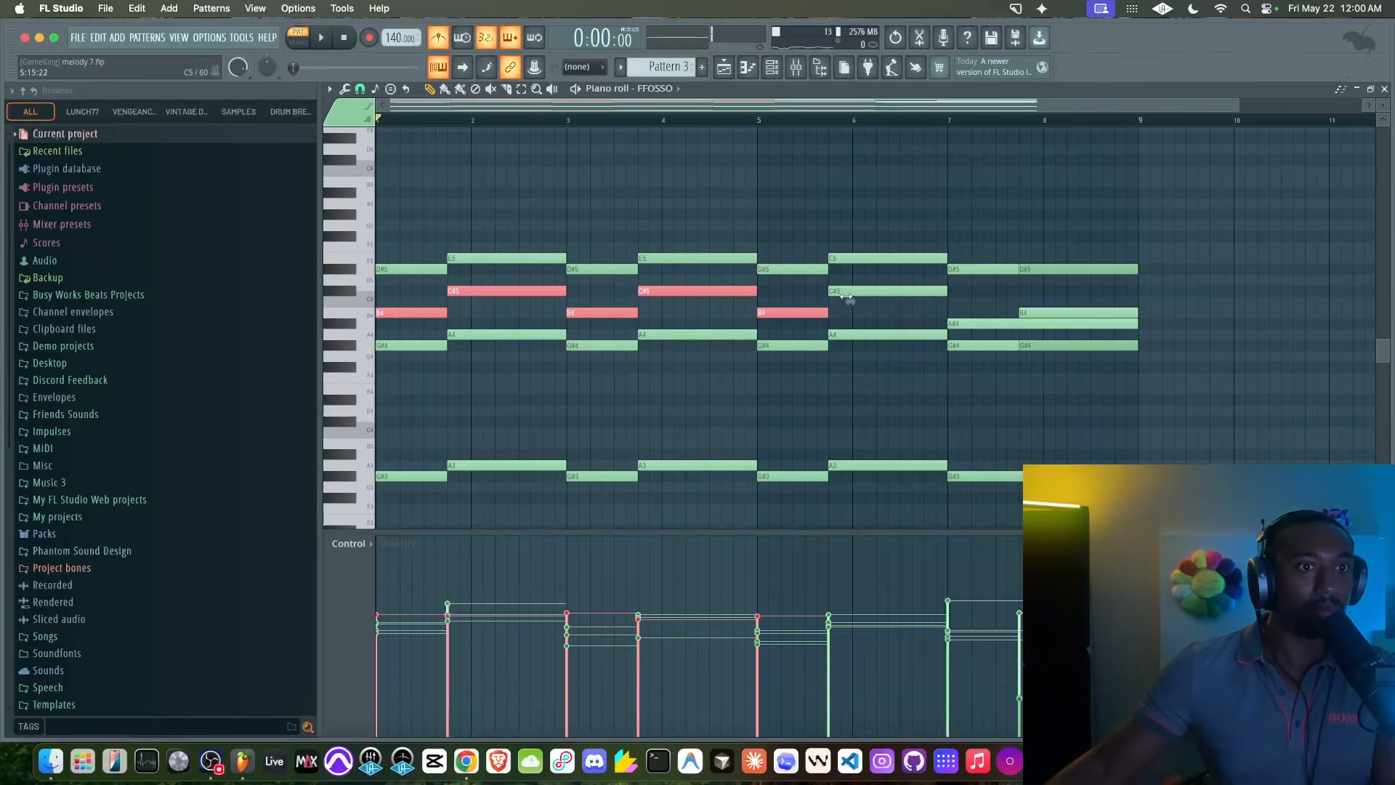
pyautogui.keyDown('shift'); pyautogui.keyDown('super'); pyautogui.click(1028, 312); pyautogui.keyUp('super'); pyautogui.keyUp('shift')
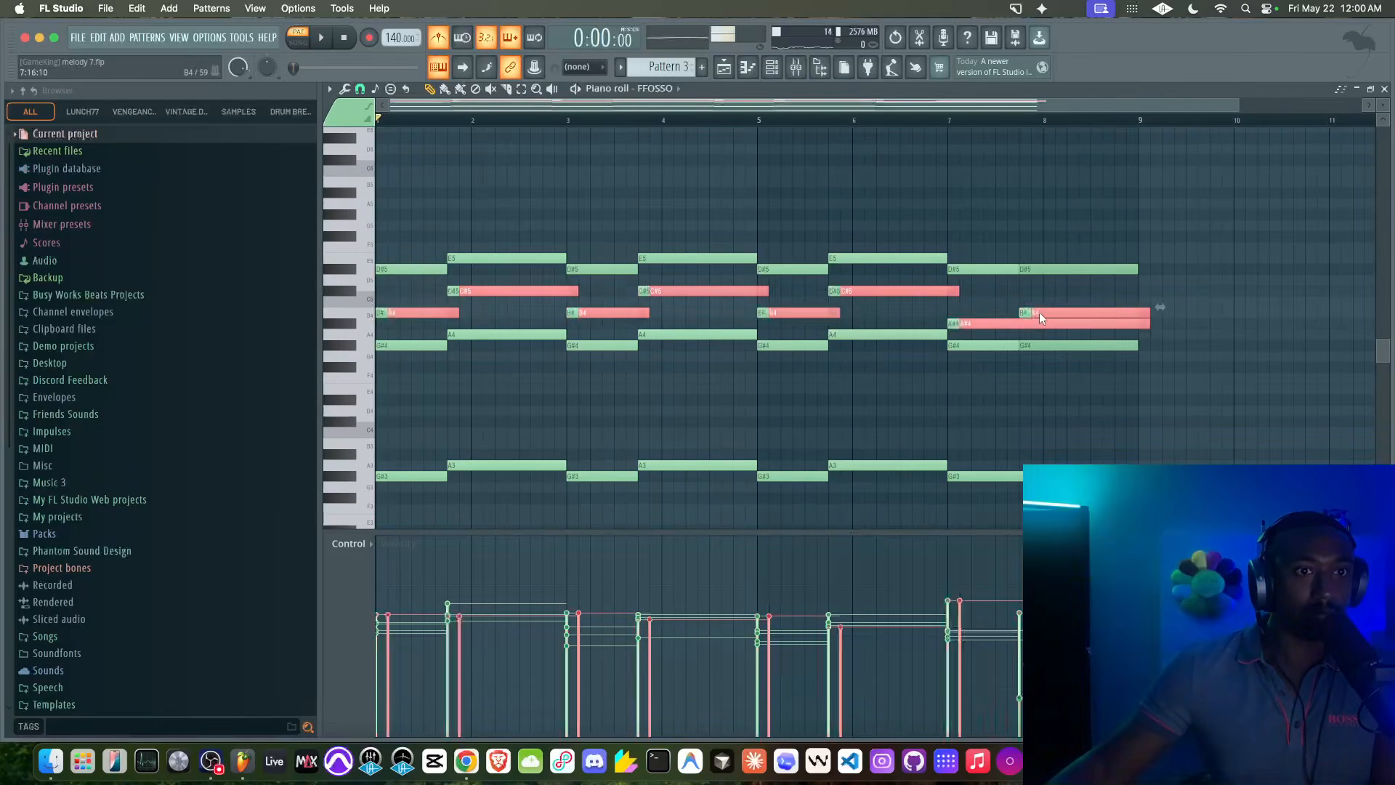
pyautogui.press('super+v')
pyautogui.press('Up')
pyautogui.press('Up')
pyautogui.press('Up')
pyautogui.press('Up')
pyautogui.press('Up')
pyautogui.press('Up')
pyautogui.press('Up')
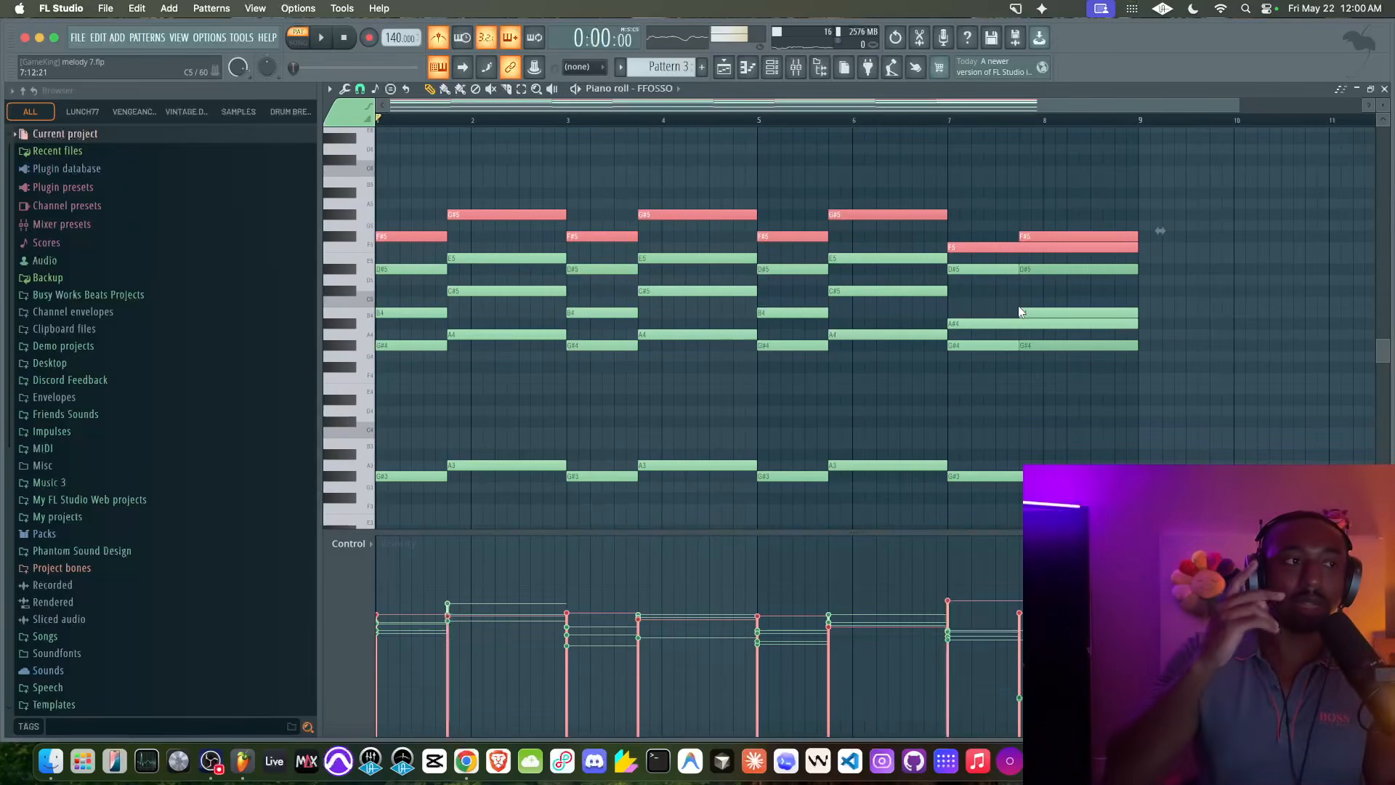
# - Examine the fifth between B4 and F#5 in the first chord and play the pattern to hear it
pyautogui.click(411, 312)
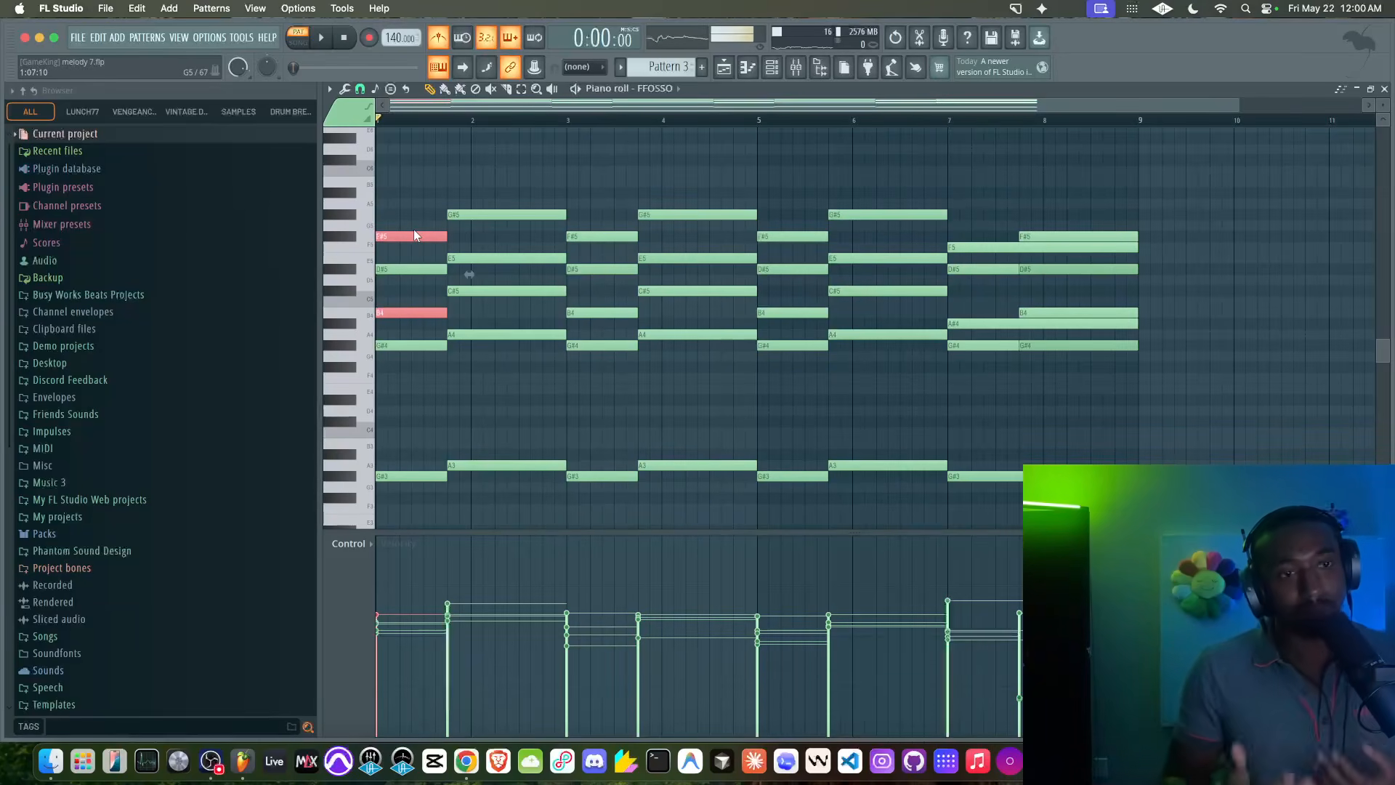
pyautogui.moveTo(383, 362); pyautogui.dragTo(399, 342)
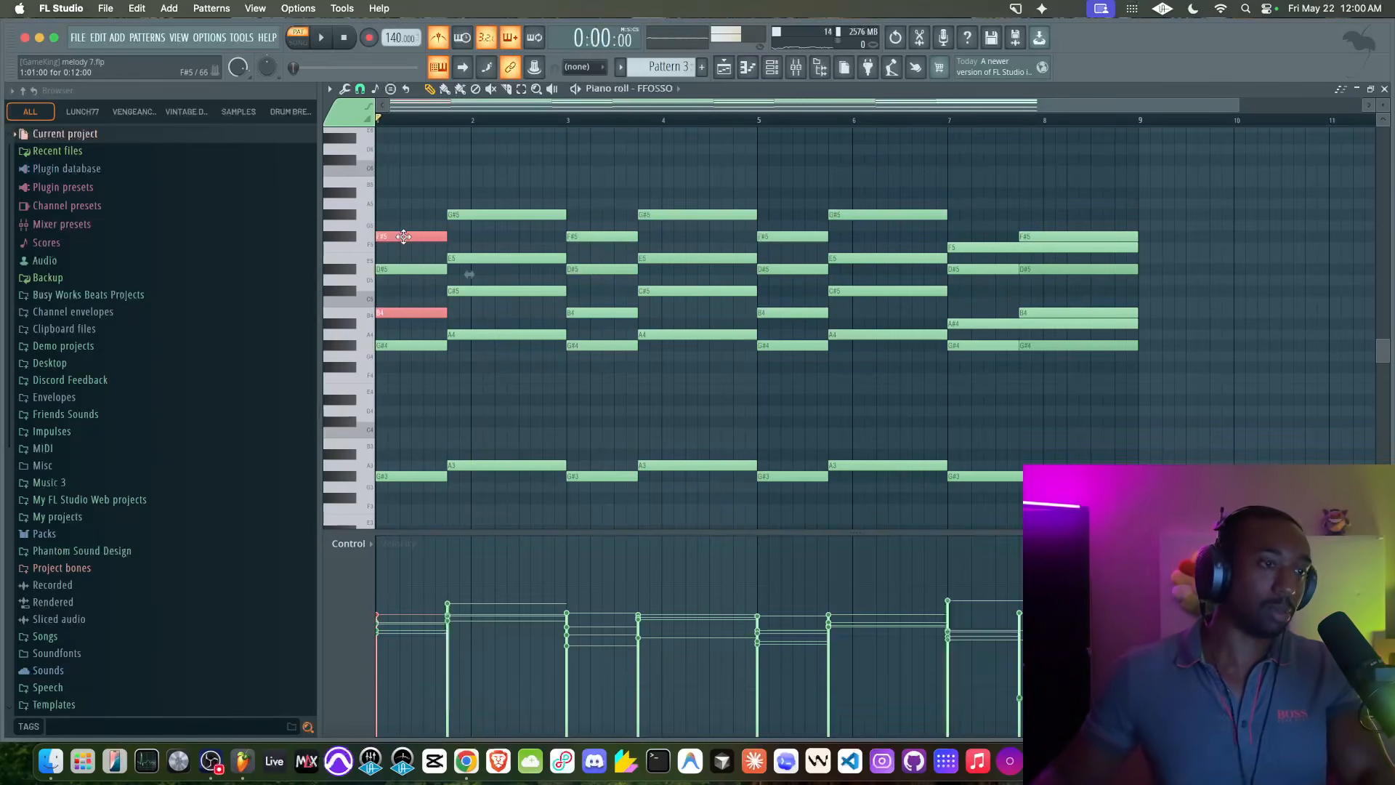
pyautogui.hotkey('shift', 'Down')
pyautogui.hotkey('shift', 'Down')
pyautogui.hotkey('shift', 'Down')
pyautogui.hotkey('shift', 'Up')
pyautogui.hotkey('shift', 'Up')
pyautogui.hotkey('shift', 'Up')
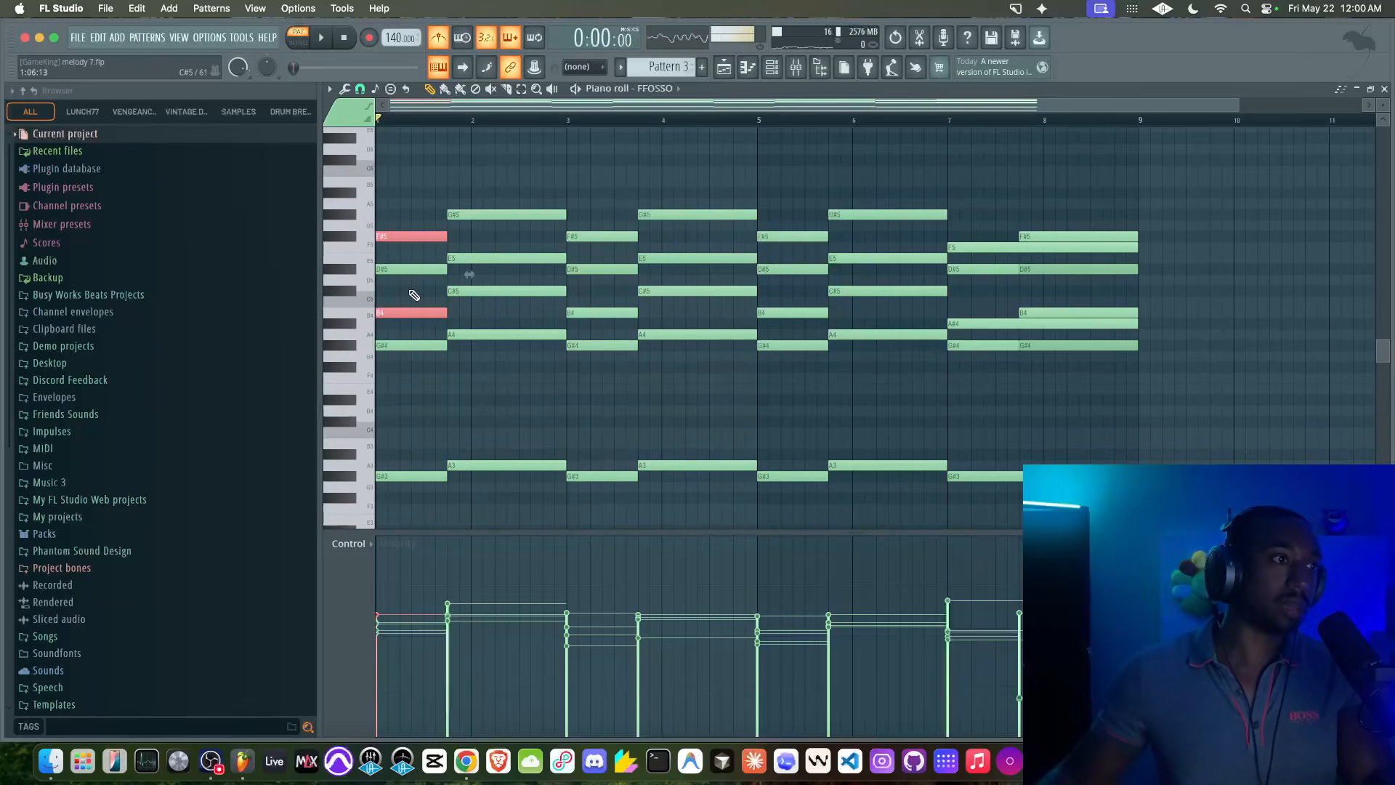
pyautogui.hotkey('shift', 'Up')
pyautogui.hotkey('shift', 'Down')
pyautogui.hotkey('shift', 'Up')
pyautogui.press('space')
pyautogui.press('space')
pyautogui.hotkey('shift', 'Down')
pyautogui.press('space')
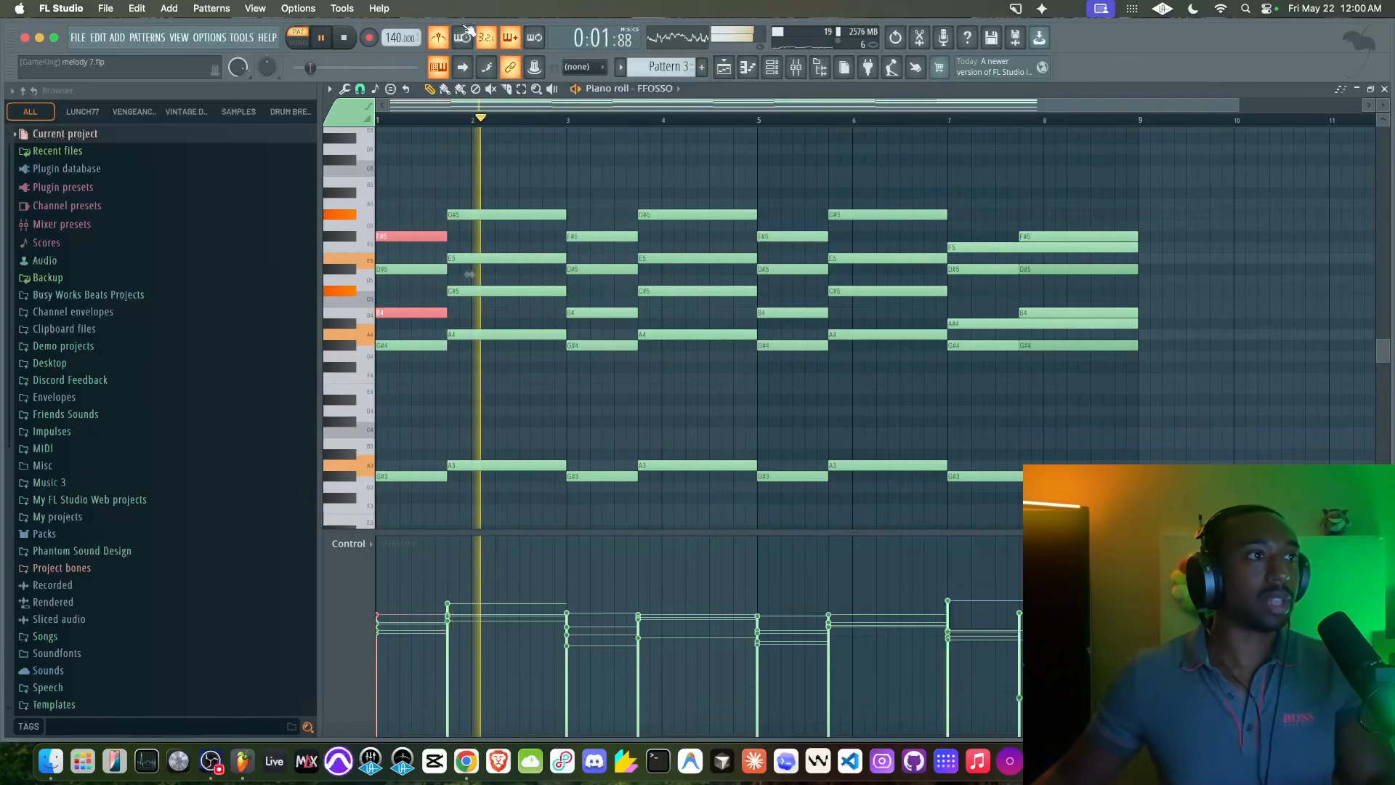
# - Turn off the metronome, clear the note selection and play the chord progression
pyautogui.press('space')
pyautogui.click(622, 151)
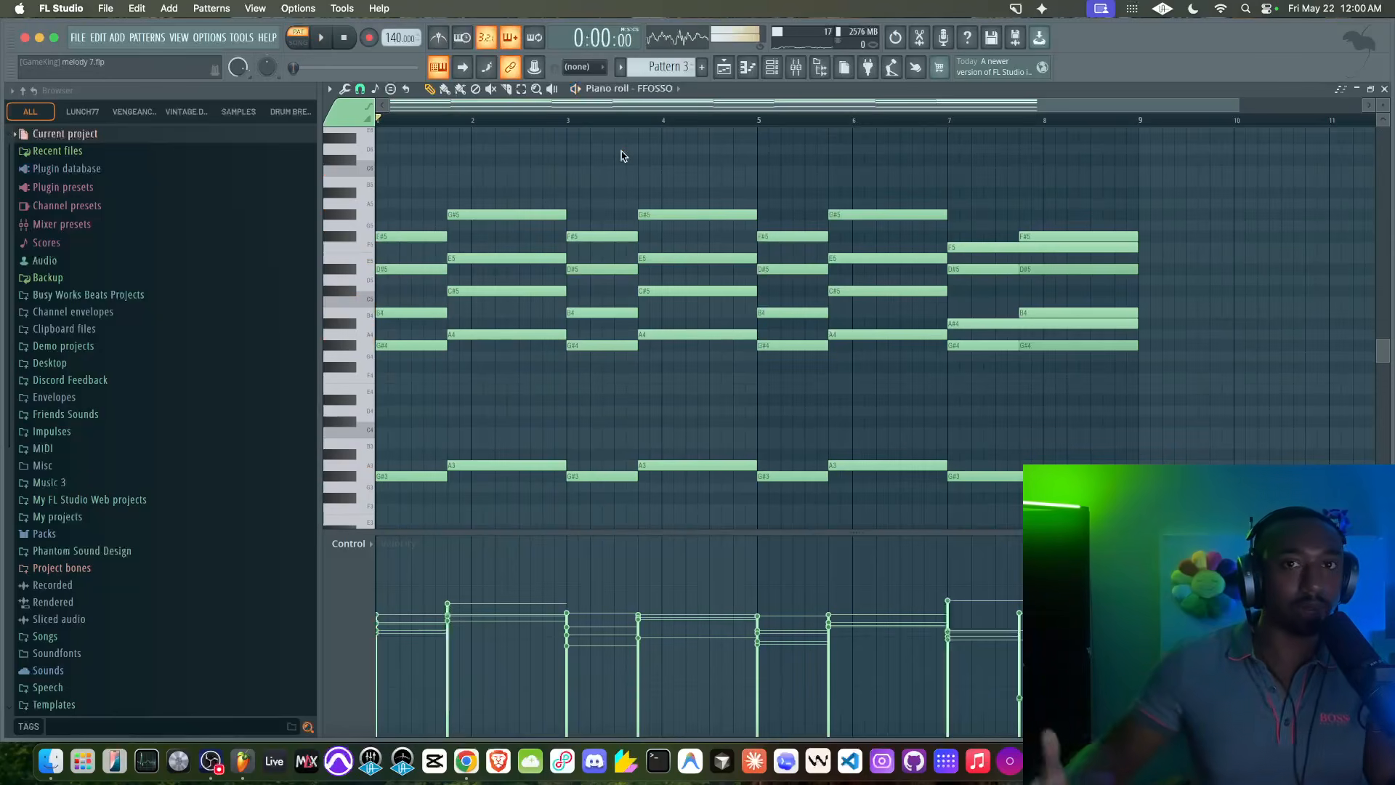
pyautogui.press('space')
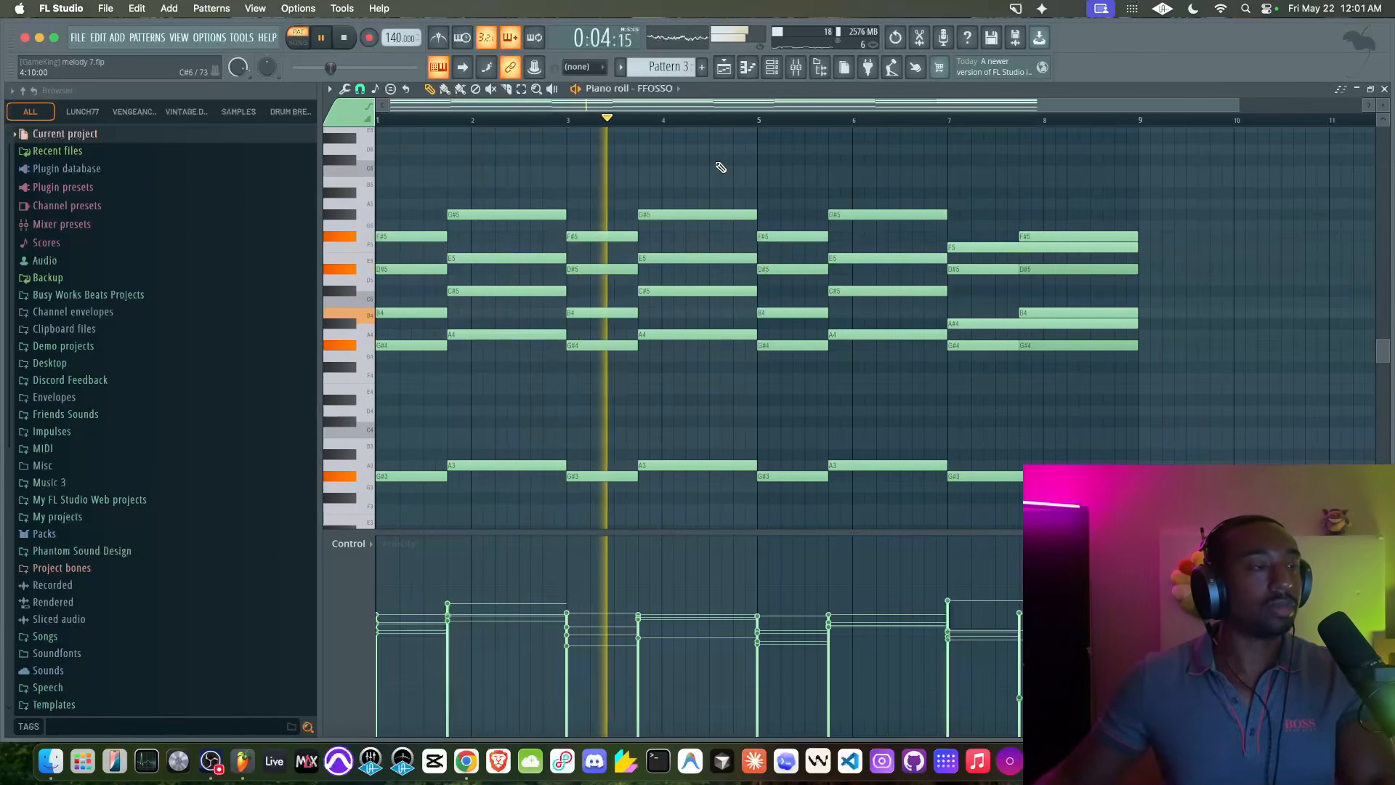
pyautogui.press('space')
# - Duplicate the entire eight-bar progression so the copy starts at bar 9 at the same pitch
pyautogui.moveTo(1133, 191); pyautogui.dragTo(299, 604)
pyautogui.moveTo(401, 370); pyautogui.dragTo(1155, 390)
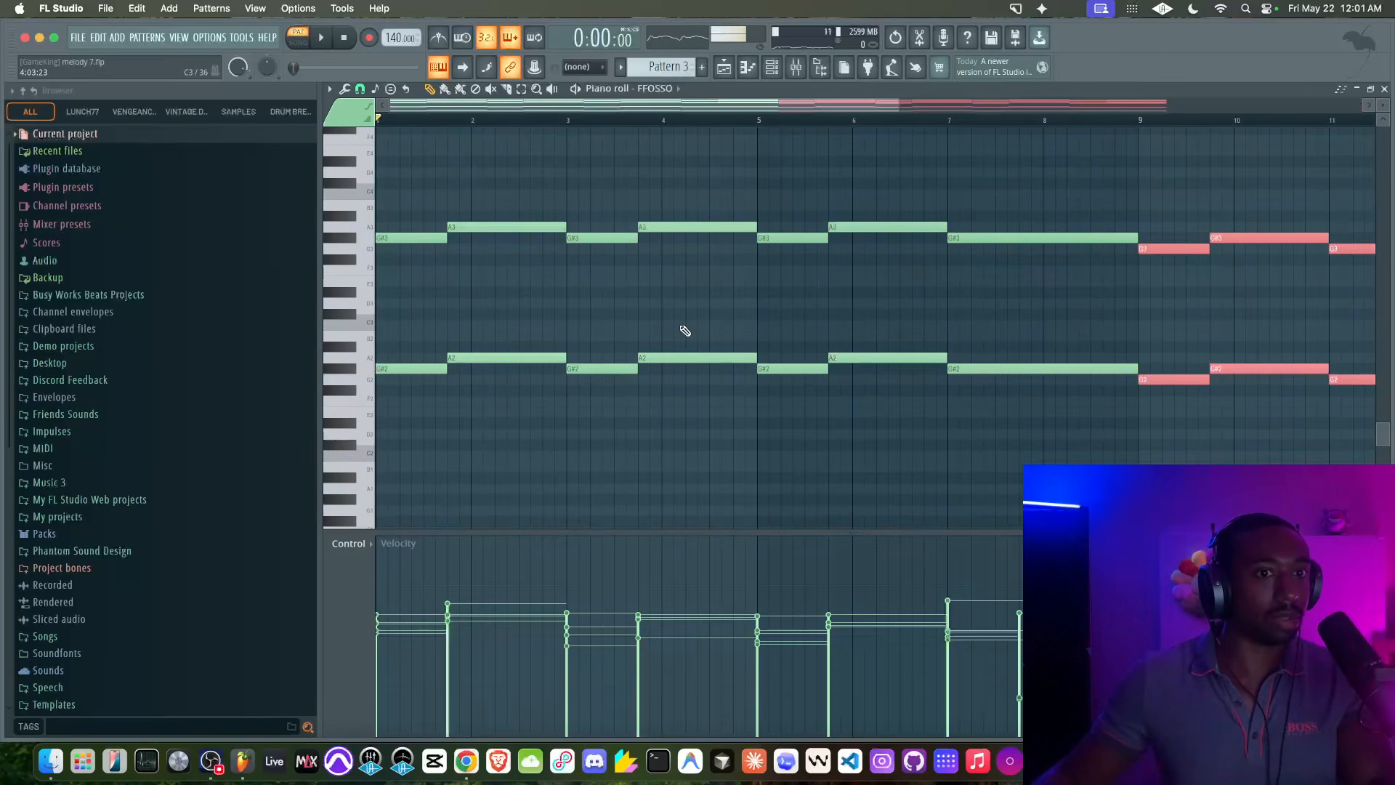
pyautogui.scroll(5, 799, 334)
pyautogui.scroll(-3, 902, 341)
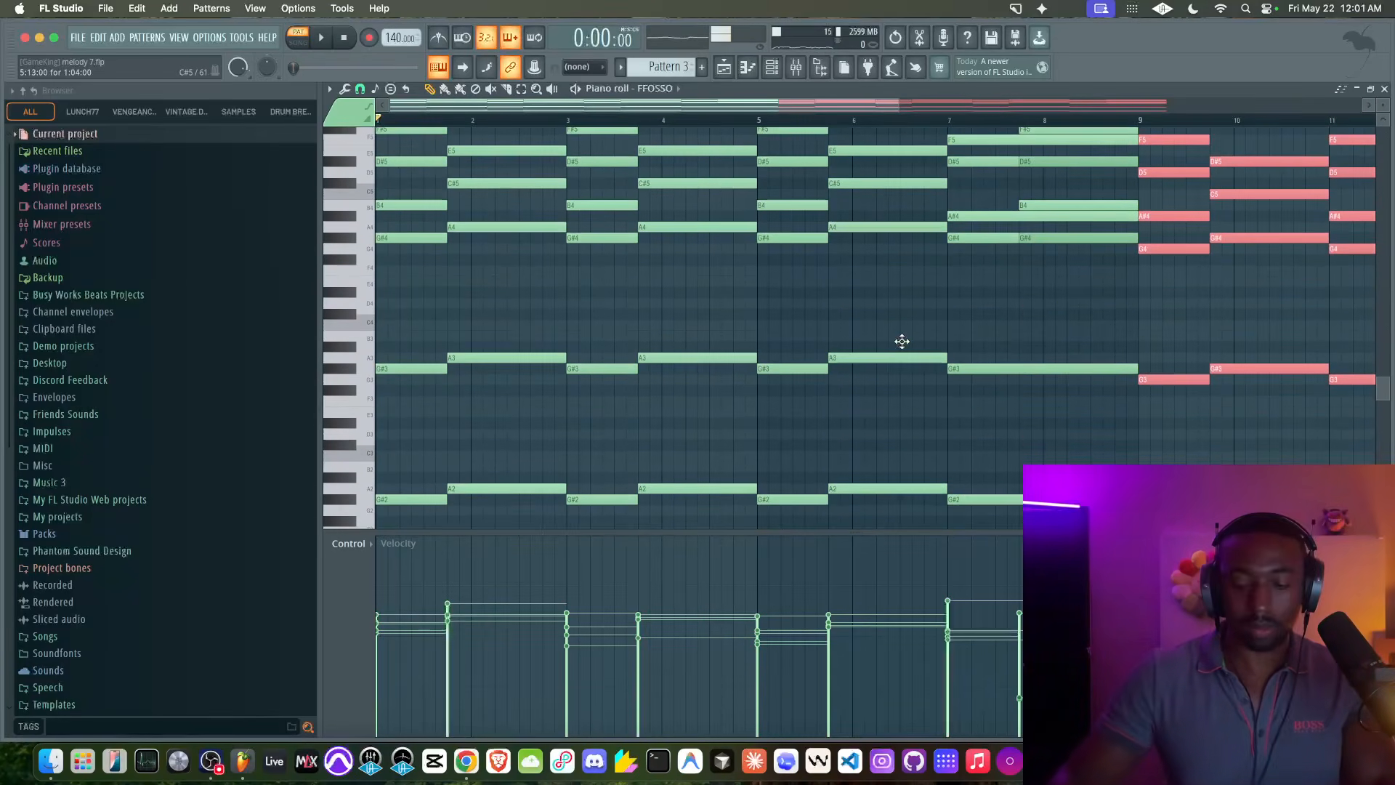
pyautogui.scroll(6, 902, 341)
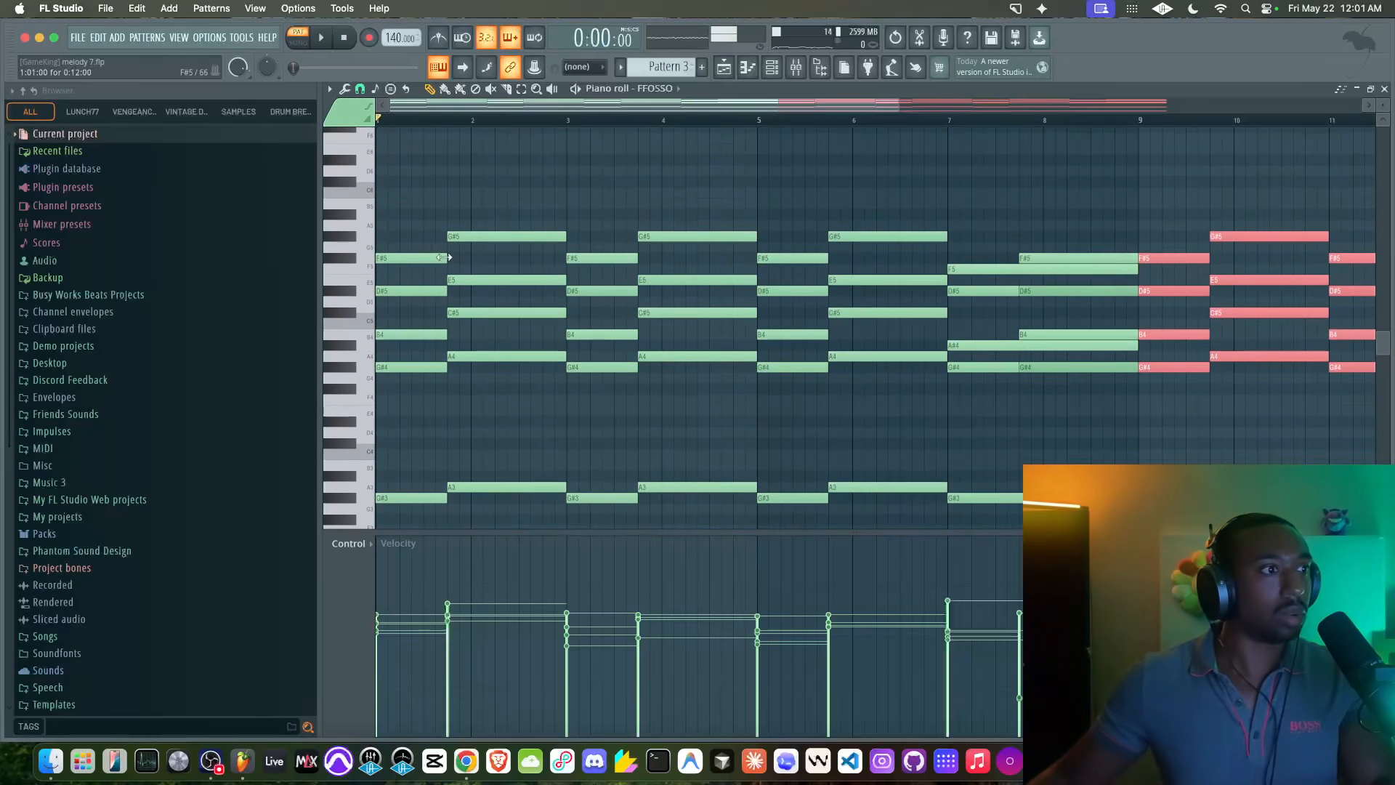
# - Delete the top-voice F#5, G#5 and F5 notes from bars 1 to 8 while the pattern plays
pyautogui.rightClick(421, 259)
pyautogui.rightClick(685, 238)
pyautogui.press('space')
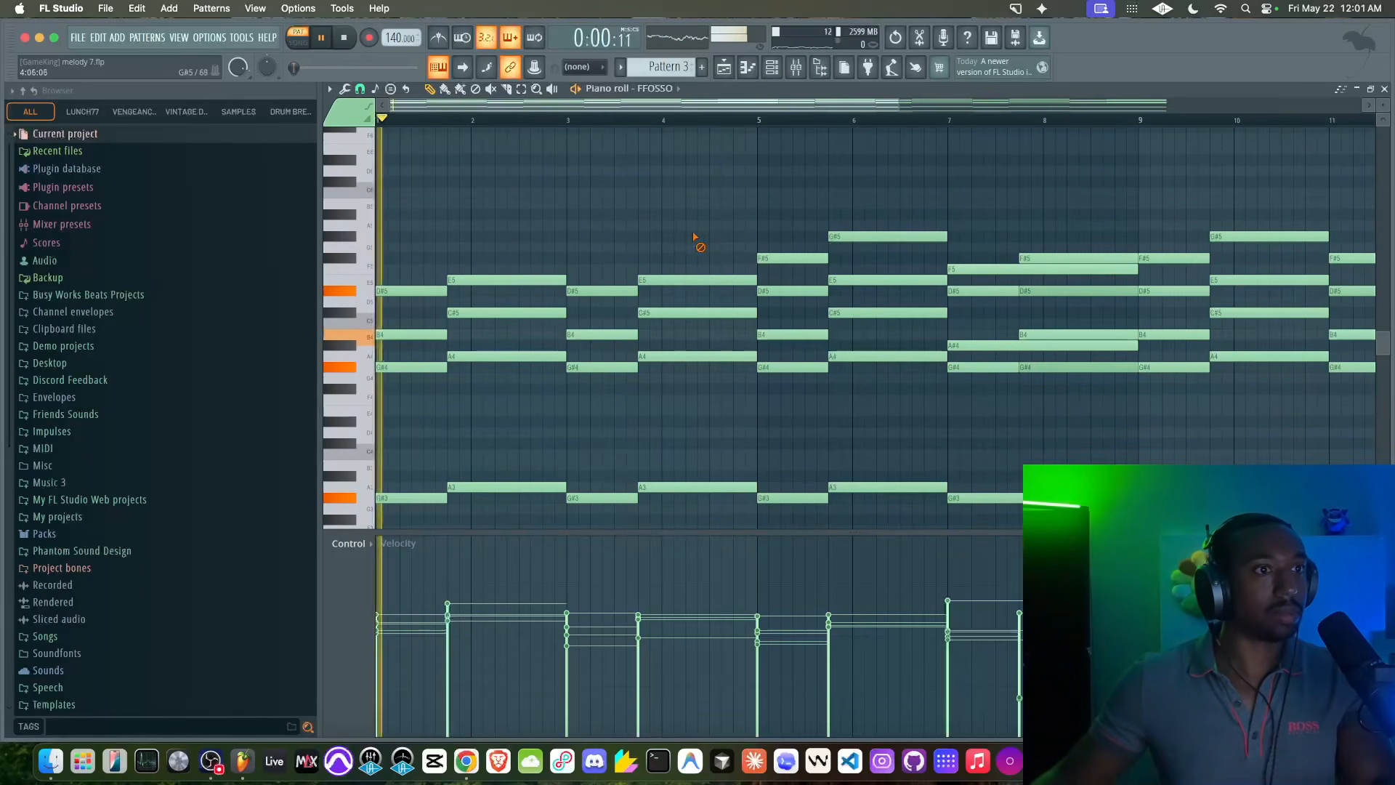
pyautogui.rightClick(790, 260)
pyautogui.rightClick(876, 238)
pyautogui.rightClick(1043, 258)
pyautogui.rightClick(1043, 269)
# - Shorten the F5 and A#4 notes at bar 15 and the A#4 at bar 7 to end where the next chord tones begin
pyautogui.scroll(-2, 1075, 272)
pyautogui.scroll(-1, 1085, 276)
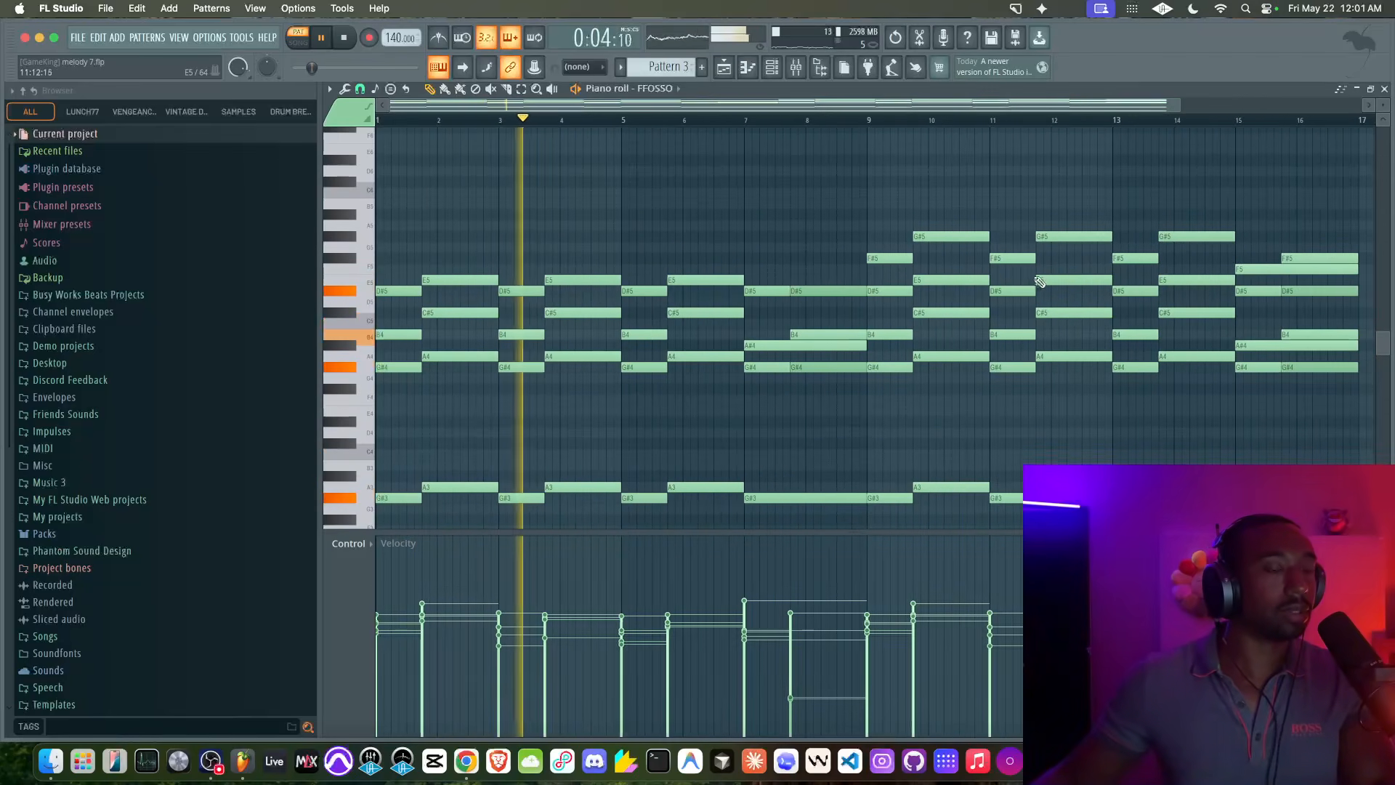
pyautogui.hscroll(5, 1036, 277)
pyautogui.hscroll(-3, 828, 210)
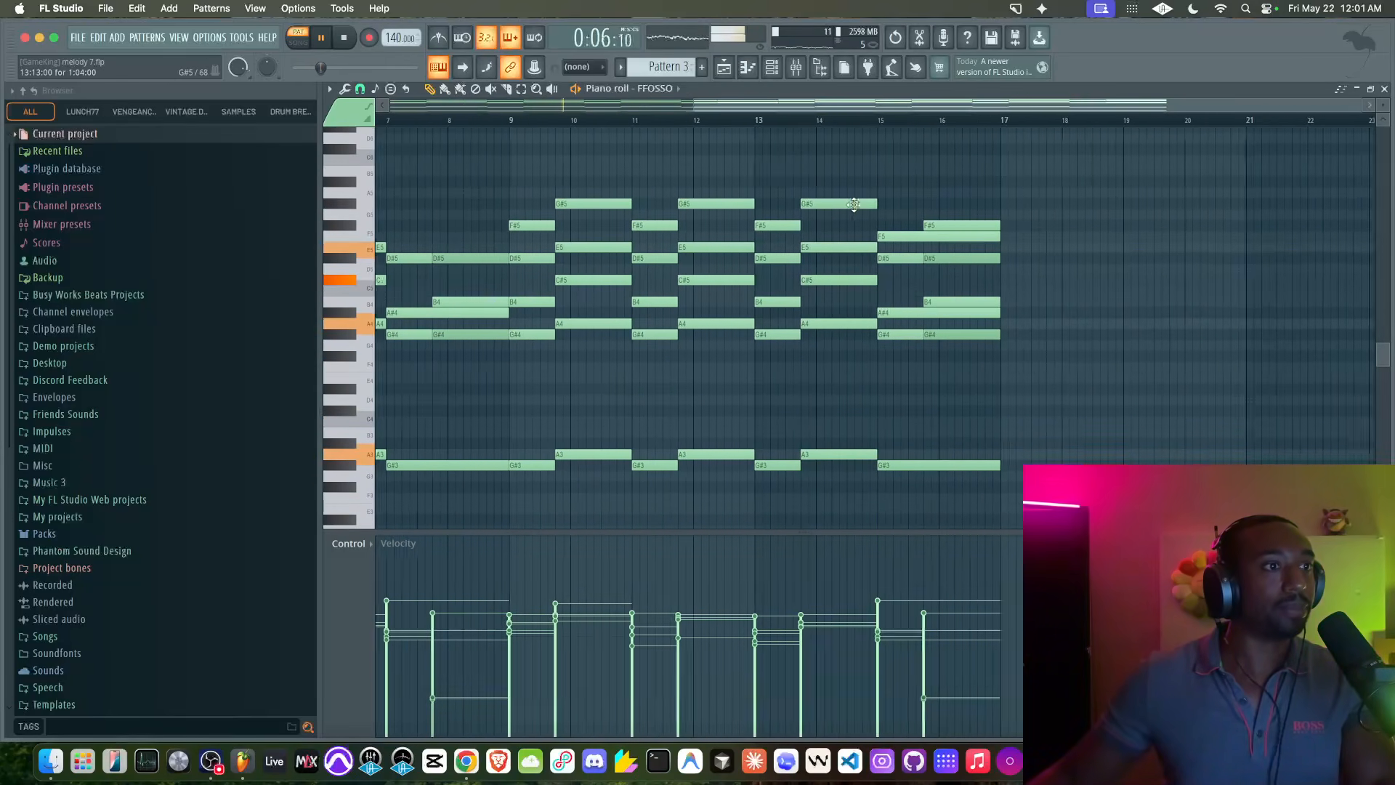
pyautogui.scroll(-2, 635, 175)
pyautogui.scroll(1, 634, 175)
pyautogui.hscroll(-3, 639, 185)
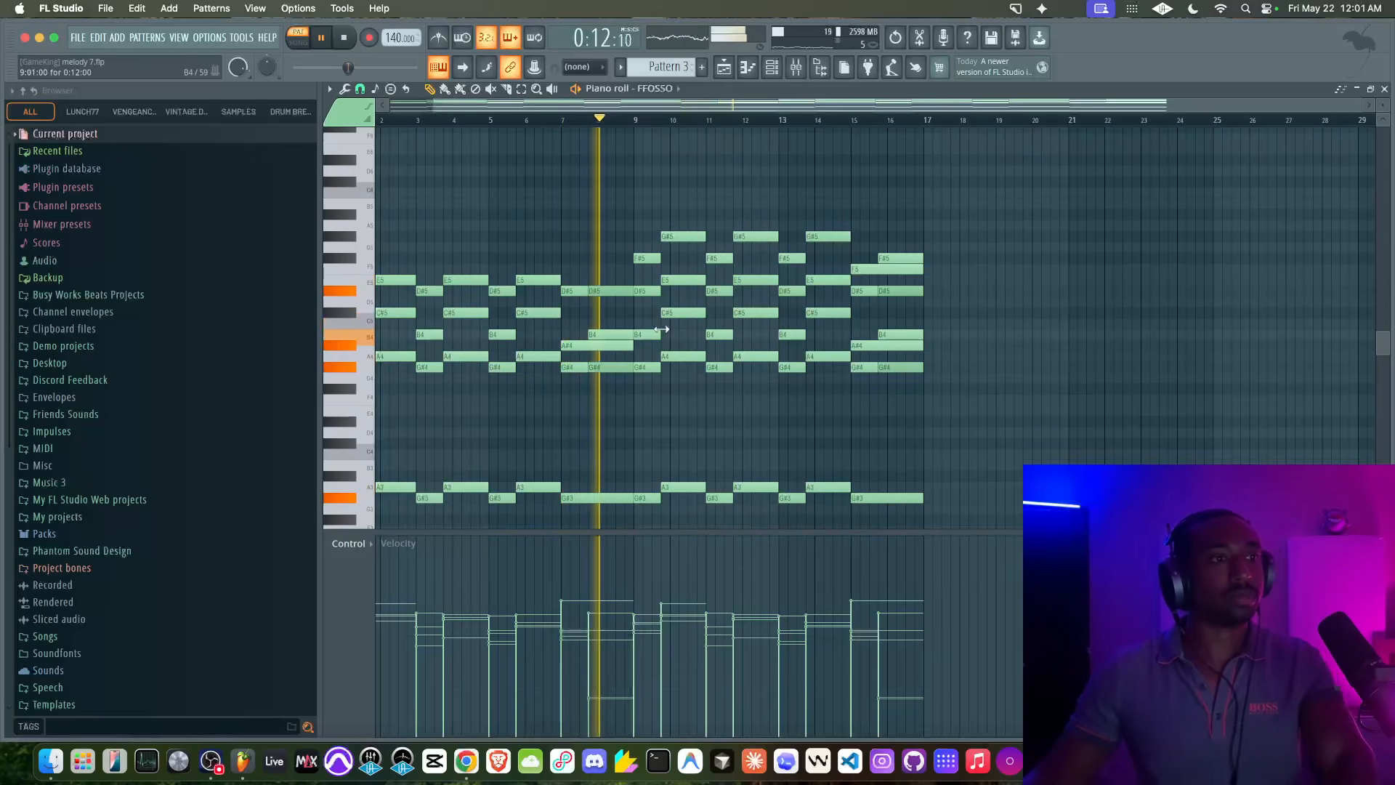
pyautogui.keyDown('ctrl'); pyautogui.click(913, 345); pyautogui.keyUp('ctrl')
pyautogui.keyDown('ctrl'); pyautogui.click(871, 269); pyautogui.keyUp('ctrl')
pyautogui.moveTo(922, 270); pyautogui.dragTo(877, 270)
pyautogui.click(957, 308)
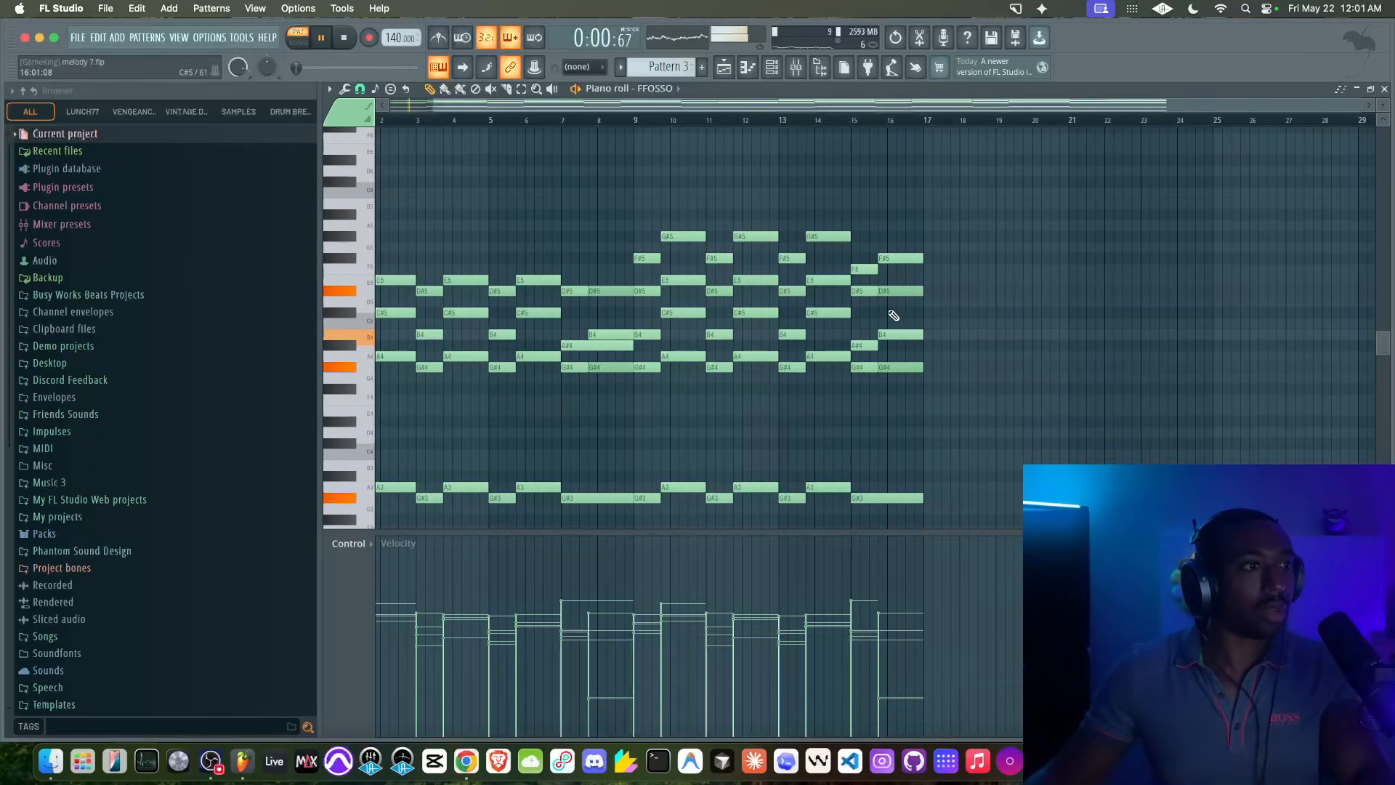
pyautogui.scroll(3, 903, 311)
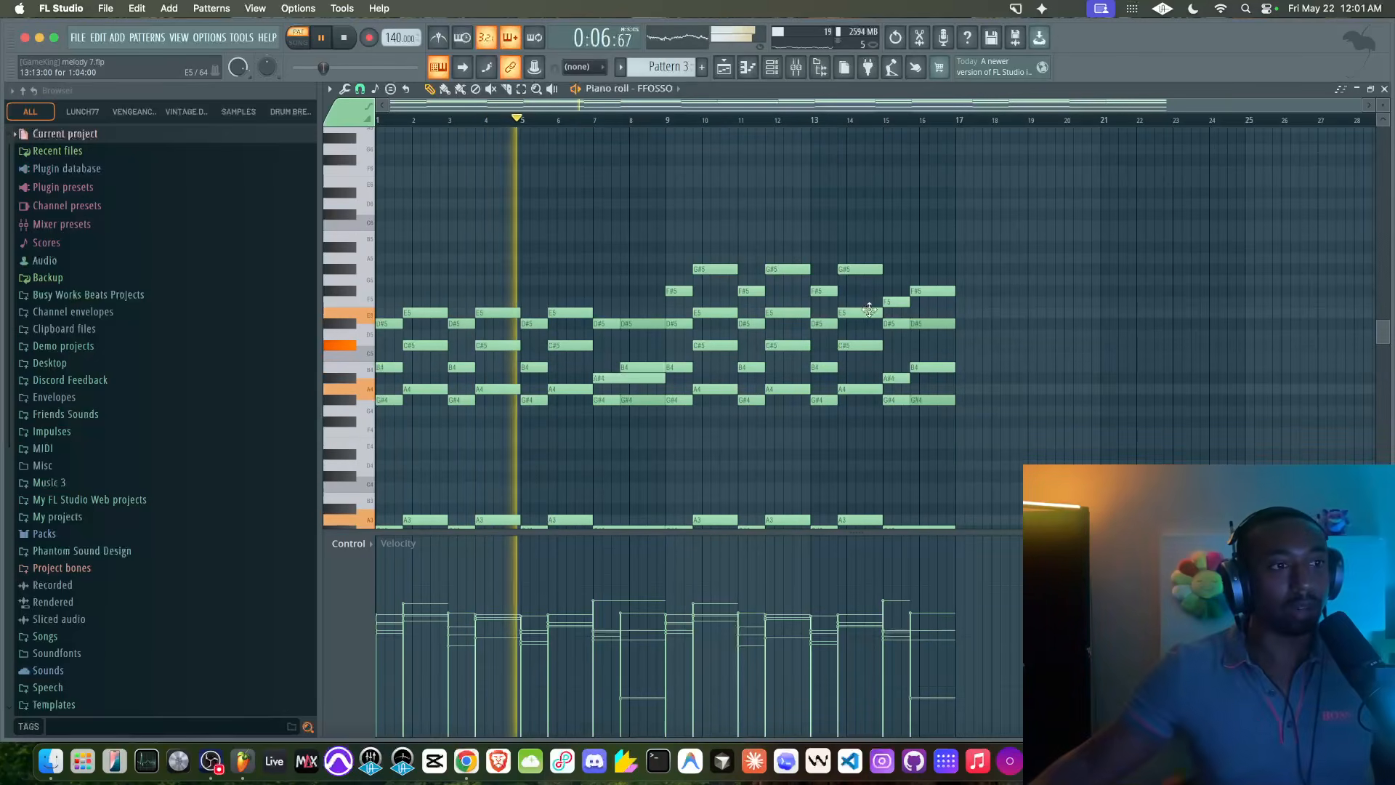
pyautogui.moveTo(663, 377); pyautogui.dragTo(613, 380)
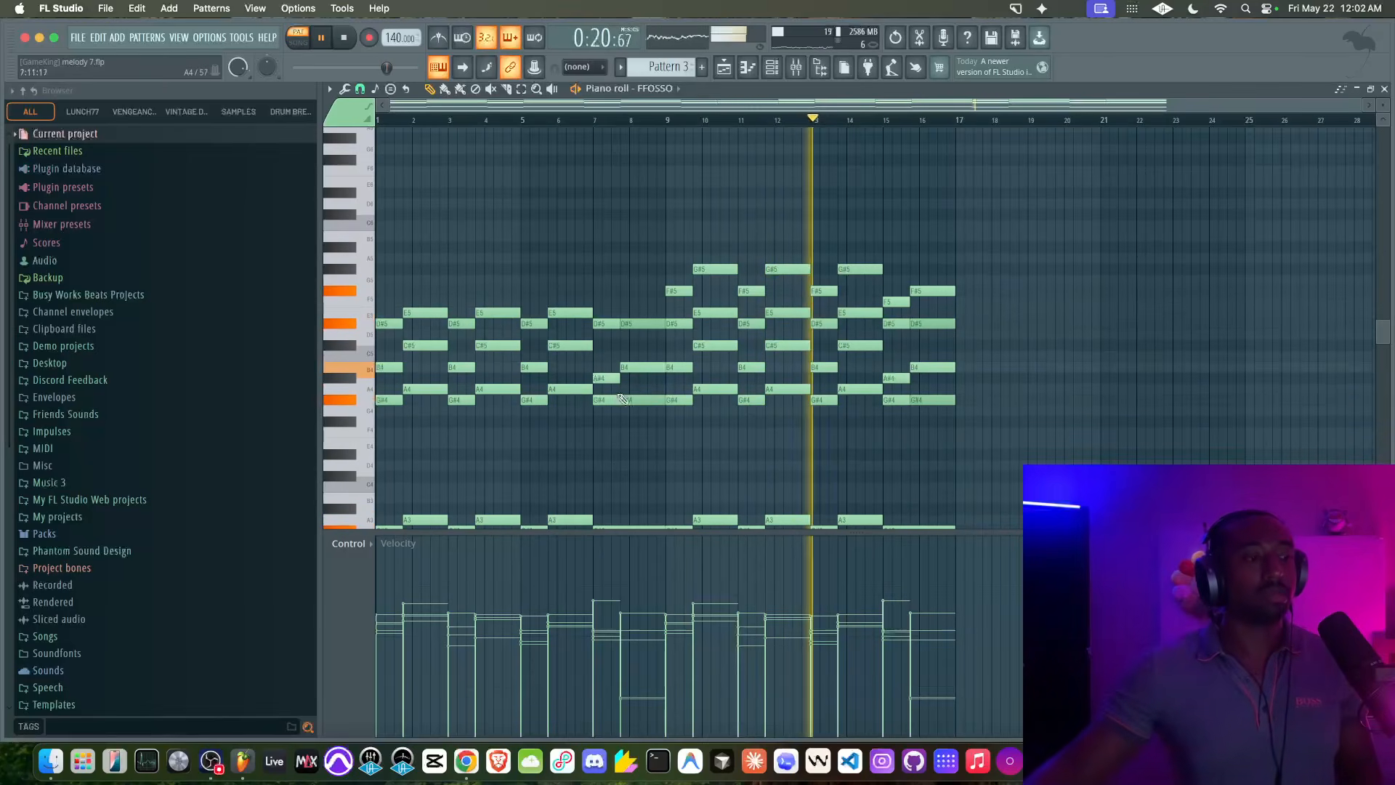
pyautogui.click(212, 758)
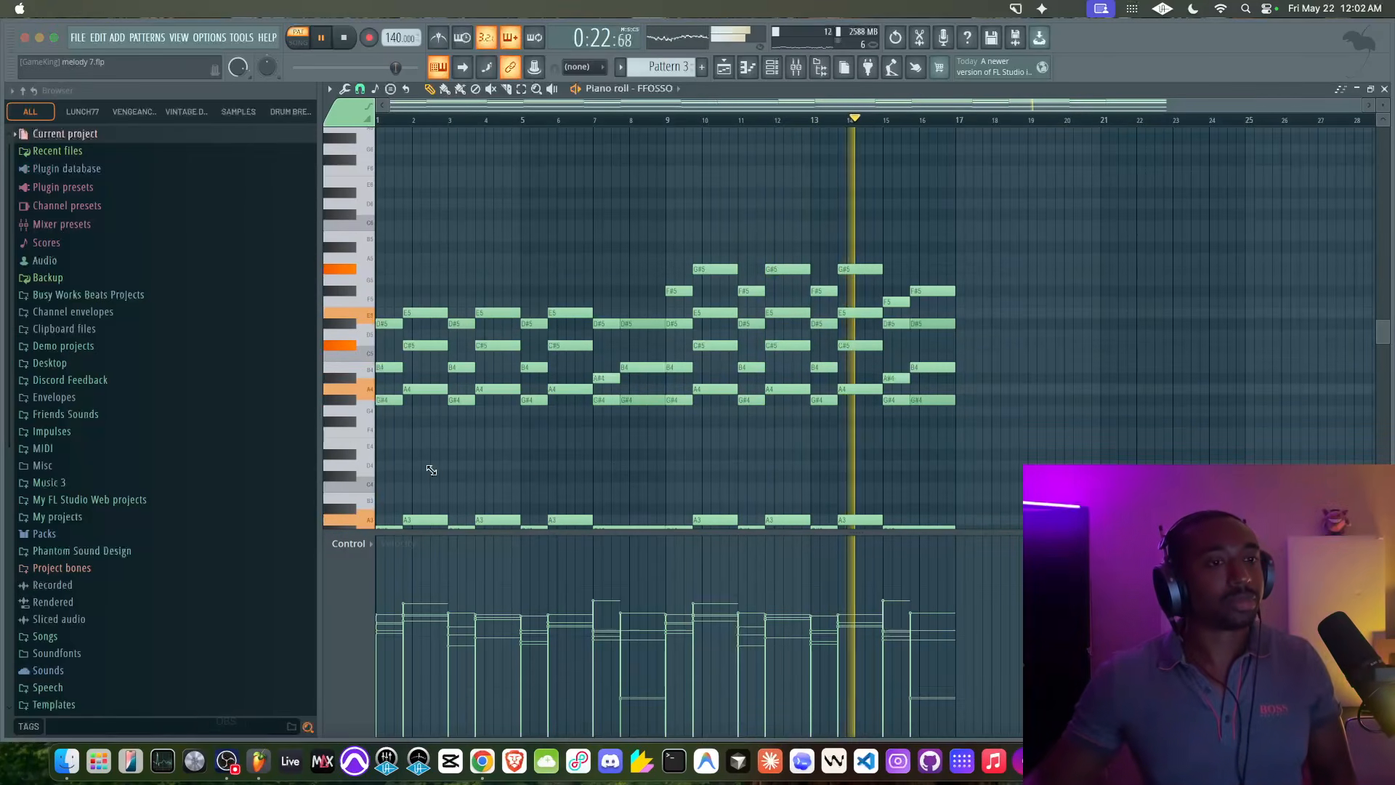
# - Stop playback and select the top-voice F#5, G#5 and F5 notes across bars 9 to 16
pyautogui.click(672, 212)
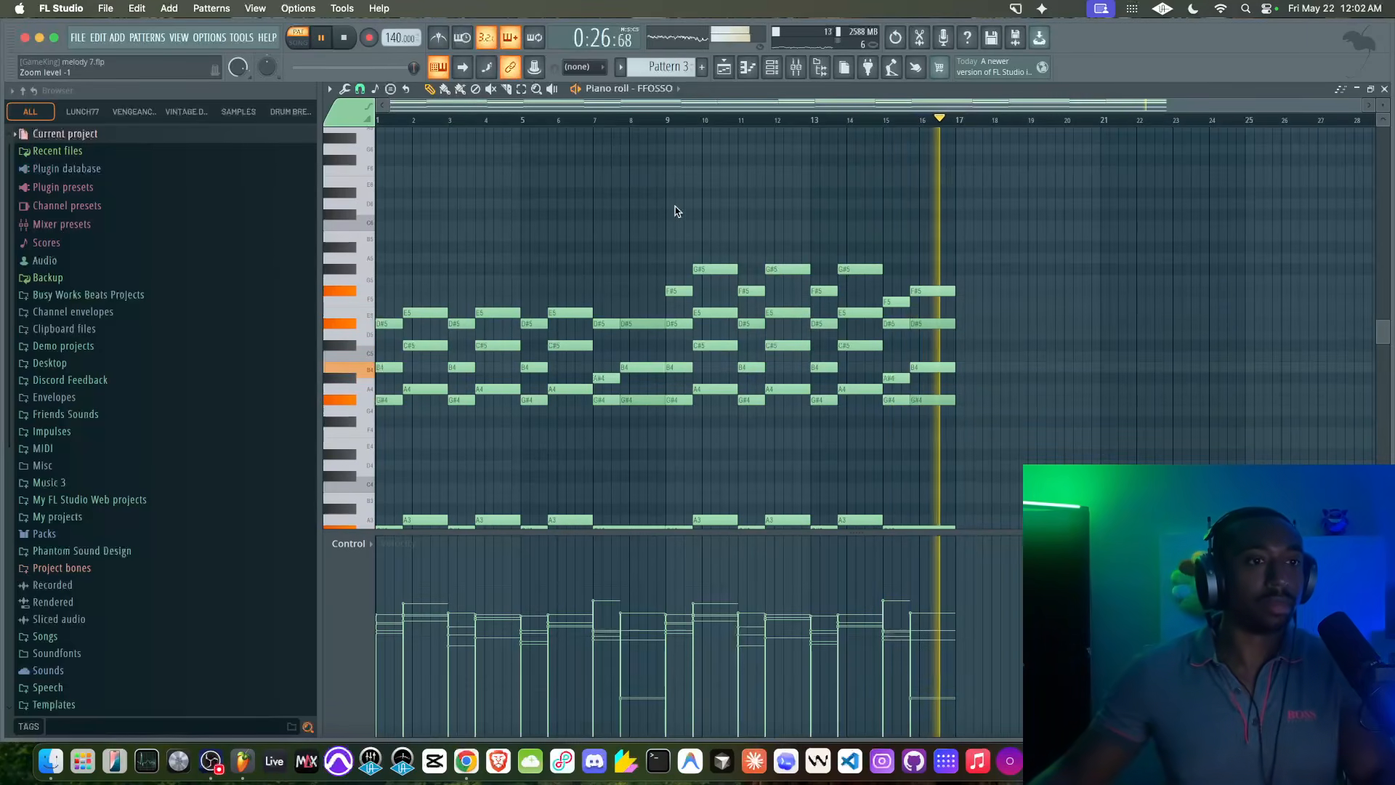
pyautogui.press('space')
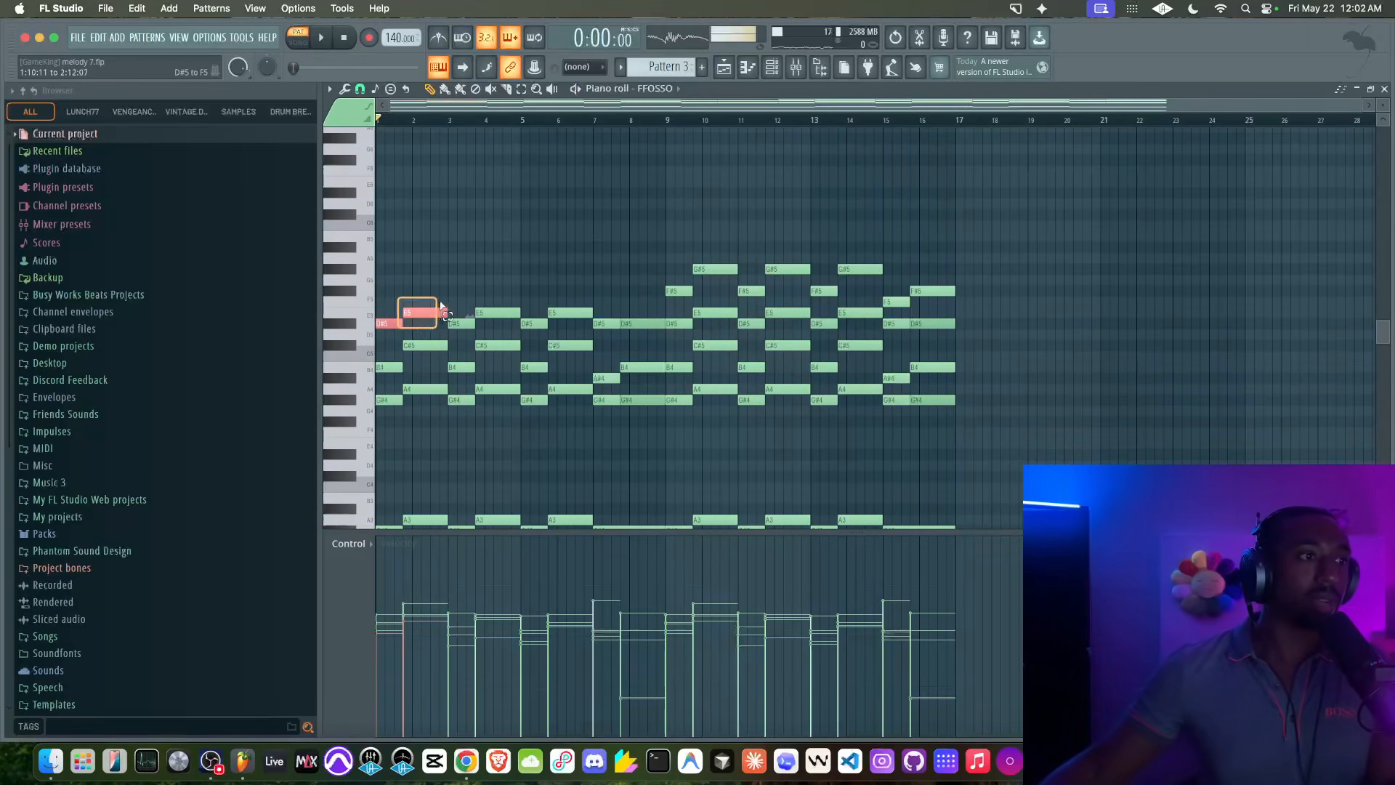
pyautogui.moveTo(440, 309); pyautogui.dragTo(447, 312)
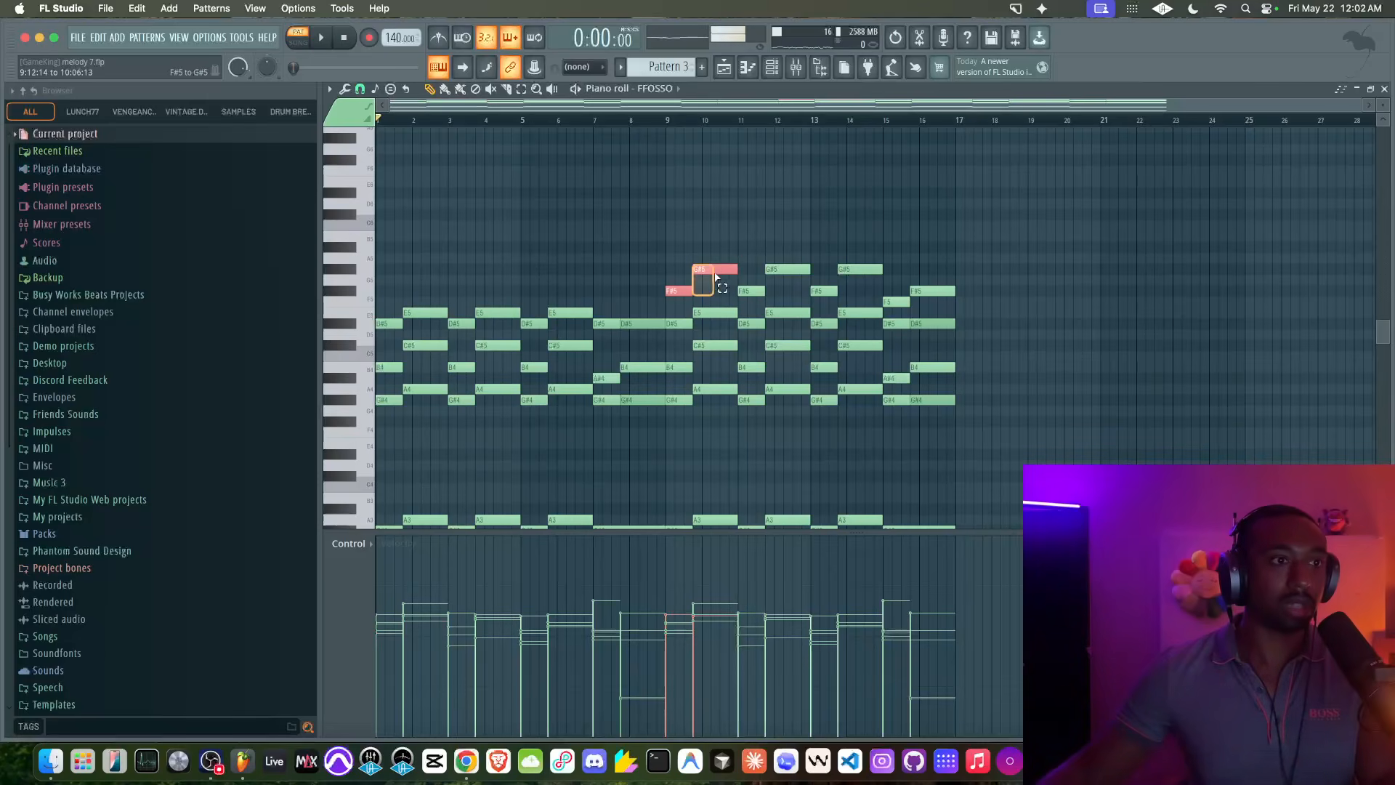
pyautogui.keyDown('ctrl'); pyautogui.click(822, 289); pyautogui.keyUp('ctrl')
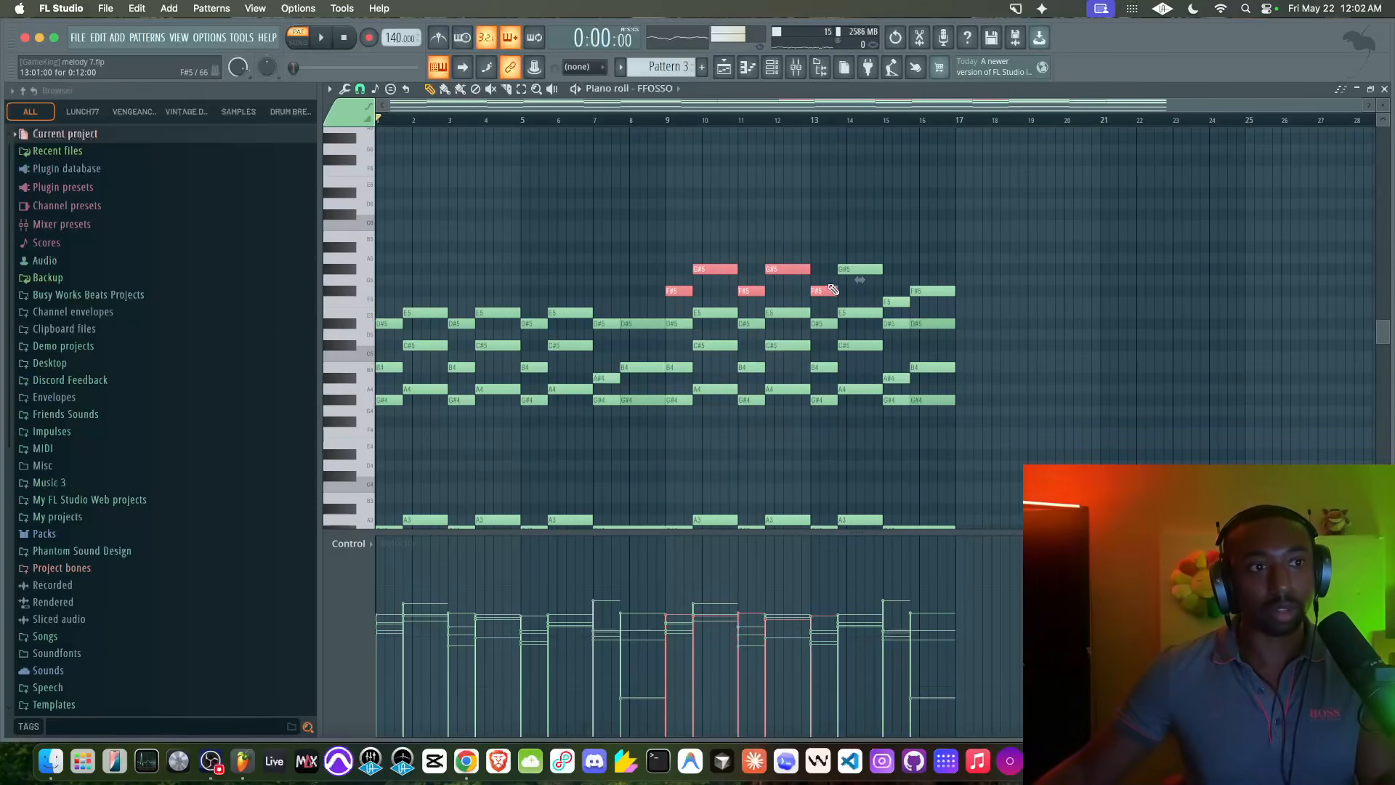
pyautogui.keyDown('ctrl'); pyautogui.click(875, 270); pyautogui.keyUp('ctrl')
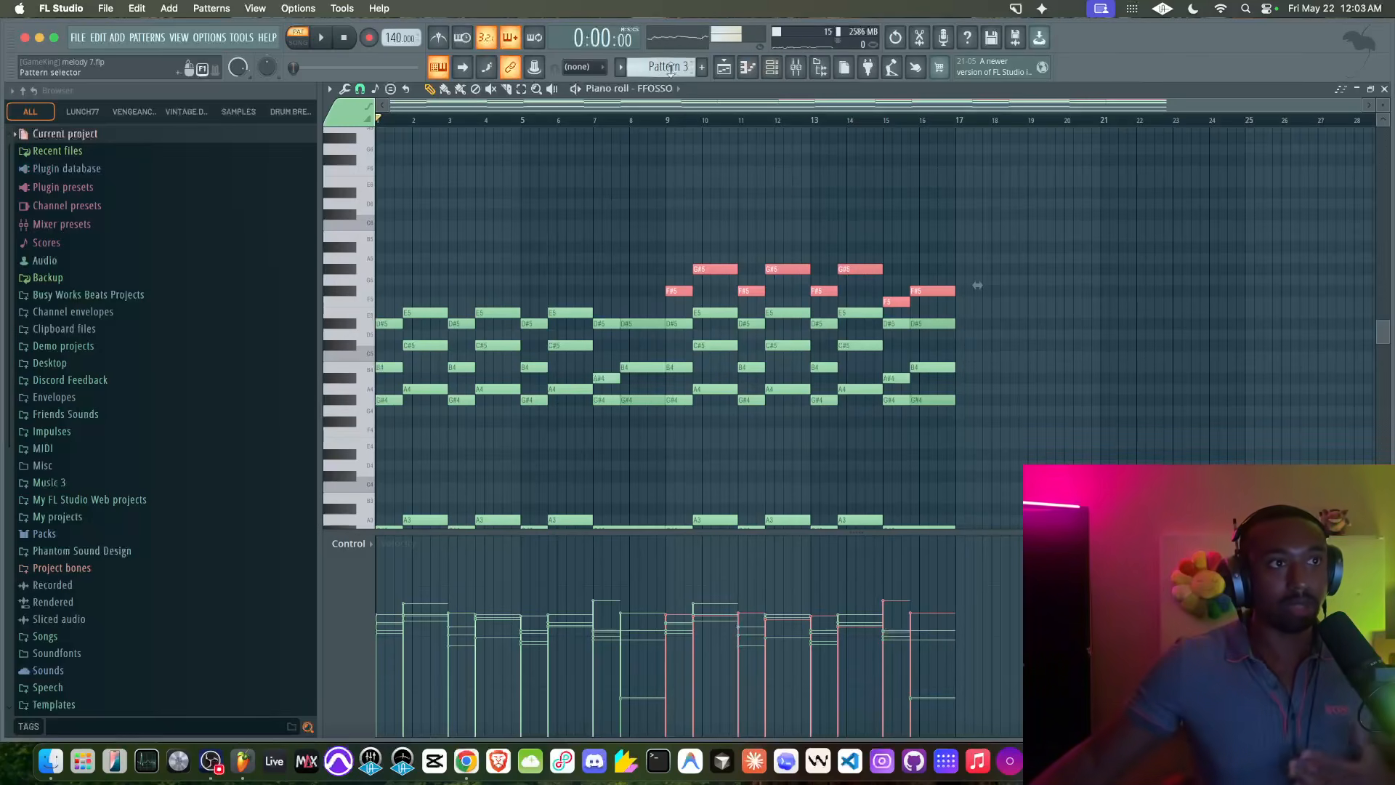
pyautogui.scroll(-2, 672, 69)
pyautogui.scroll(1, 667, 66)
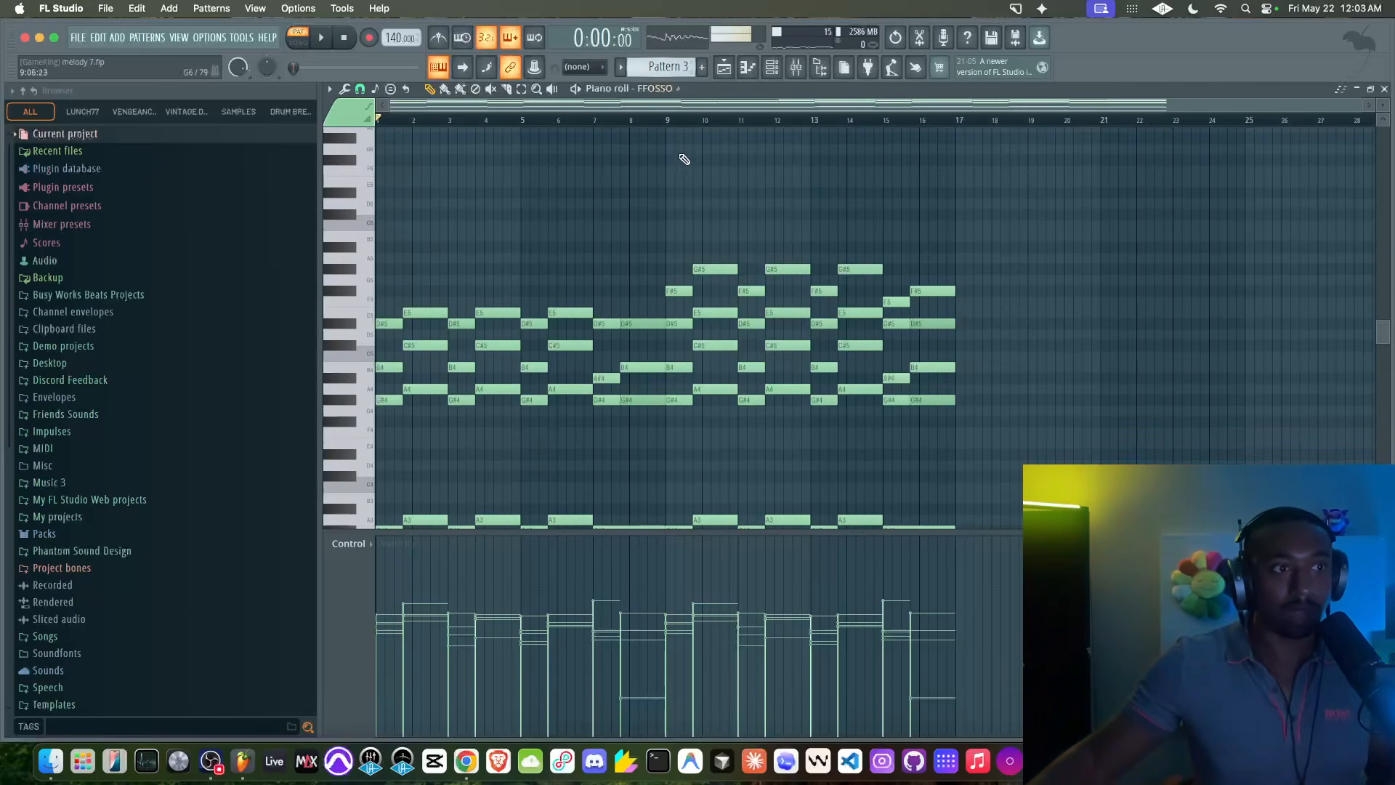